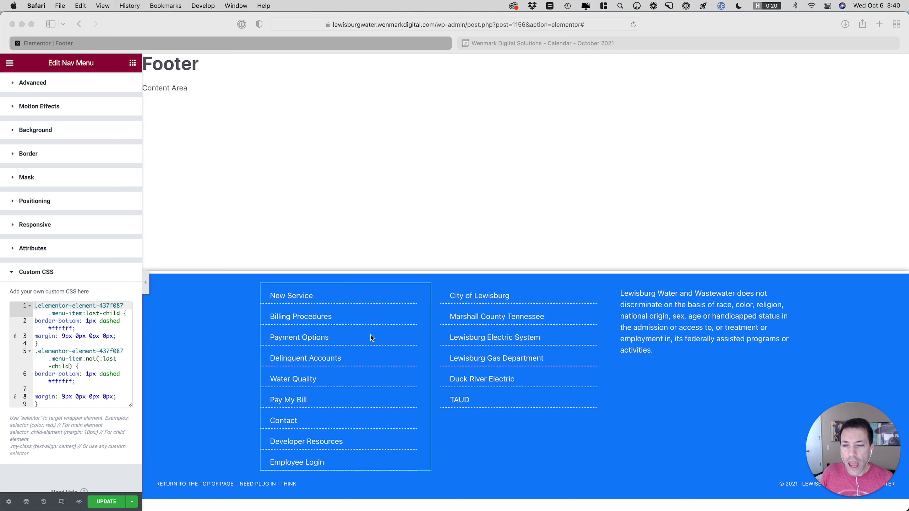
Open the live lewisburgwater.org site in a new tab and examine its footer link columns
click(367, 323)
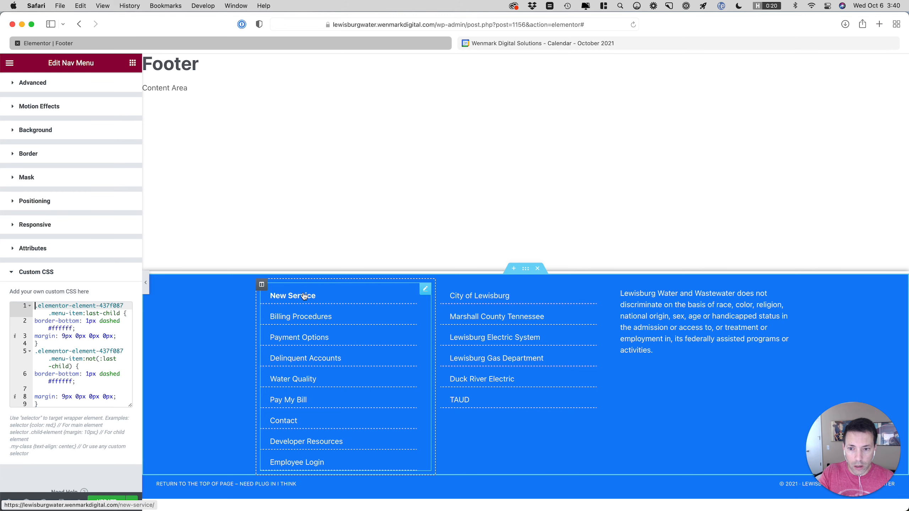
key(super+t)
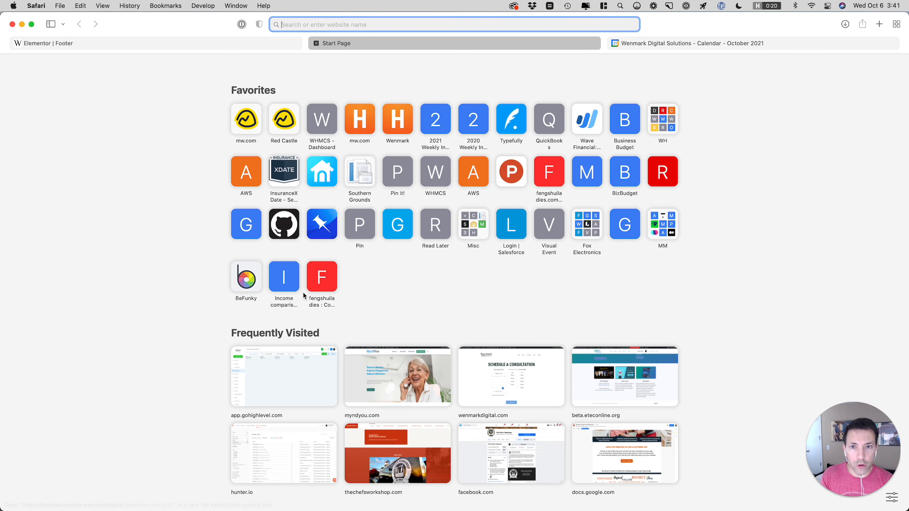
text(le)
key(Return)
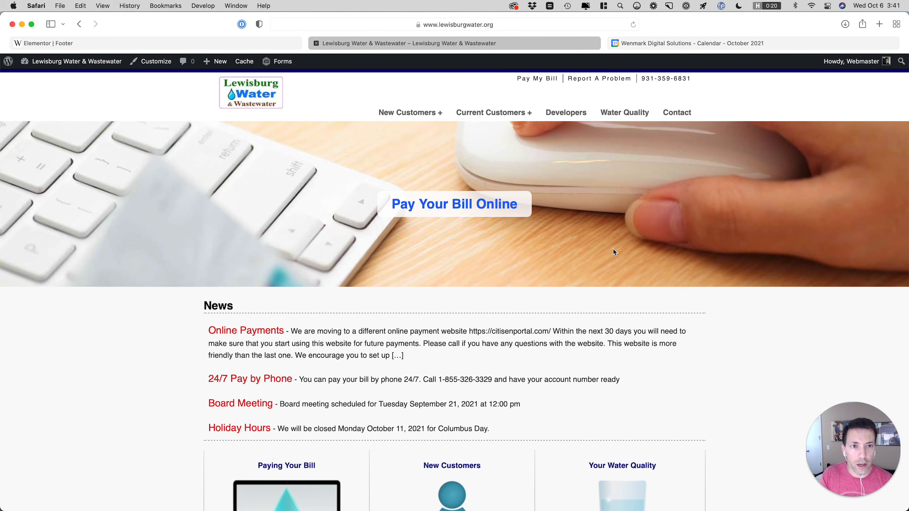
click(615, 43)
scroll(465, 301, down, 10)
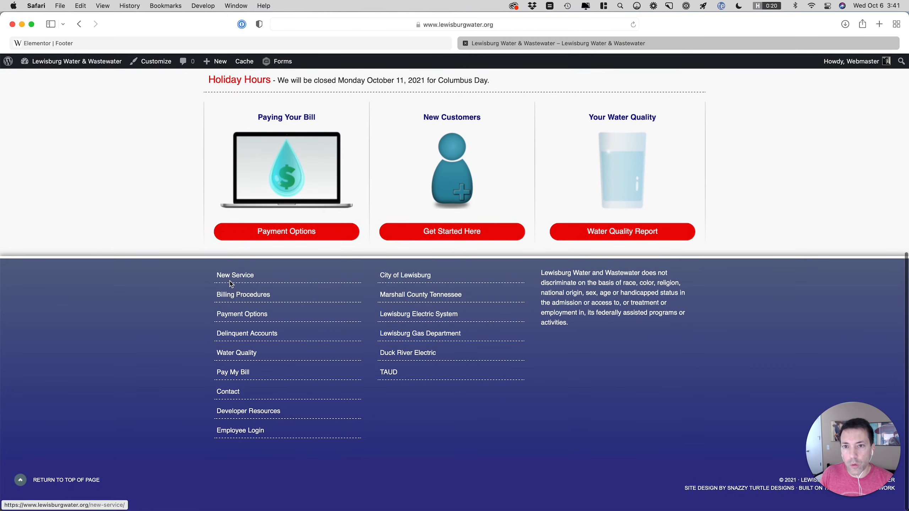
Return to the Elementor footer editor and comment out all of the first nav menu's custom CSS with /* and */
click(162, 43)
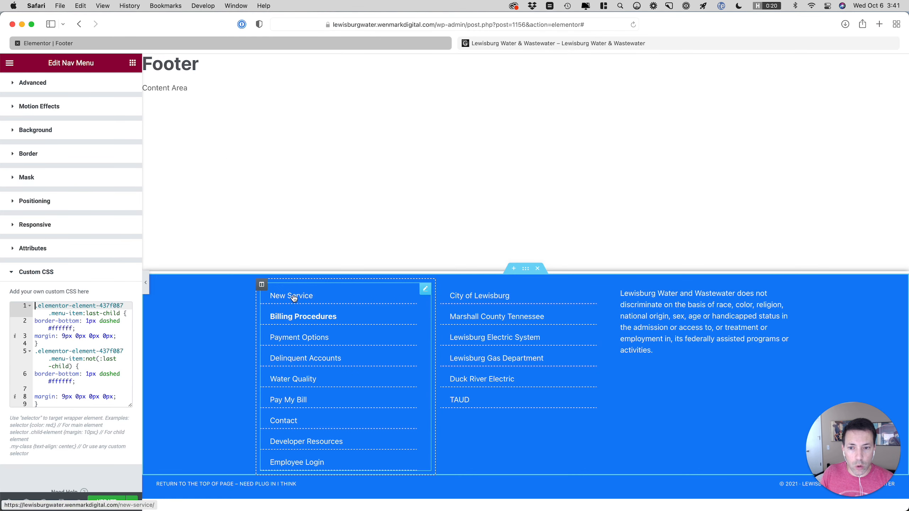
click(82, 403)
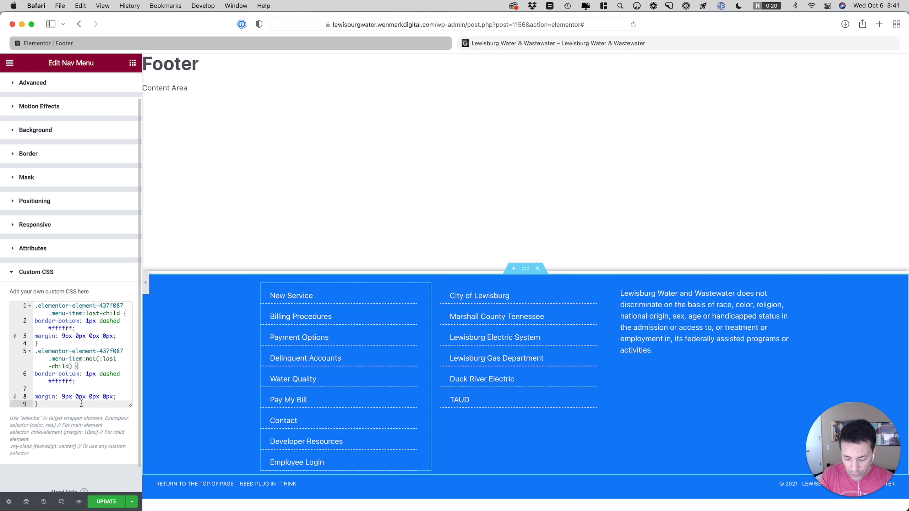
text(*/)
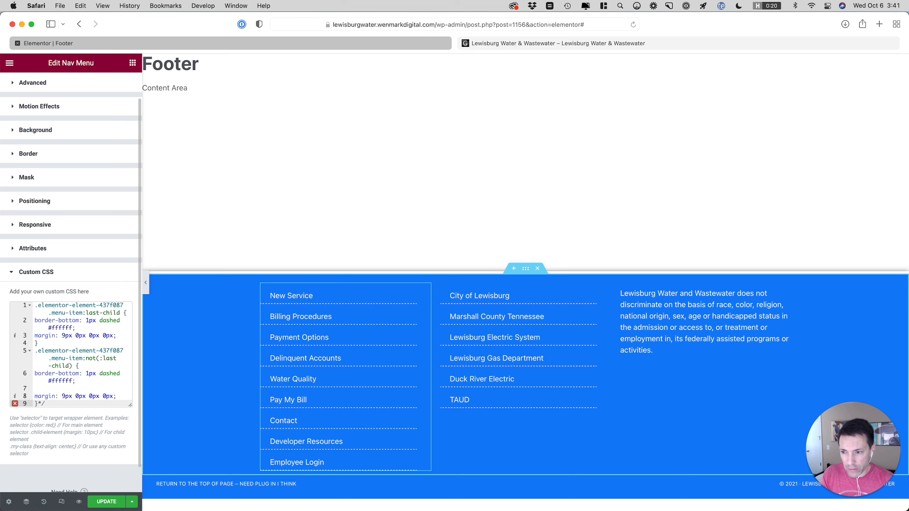
click(35, 306)
text(/*)
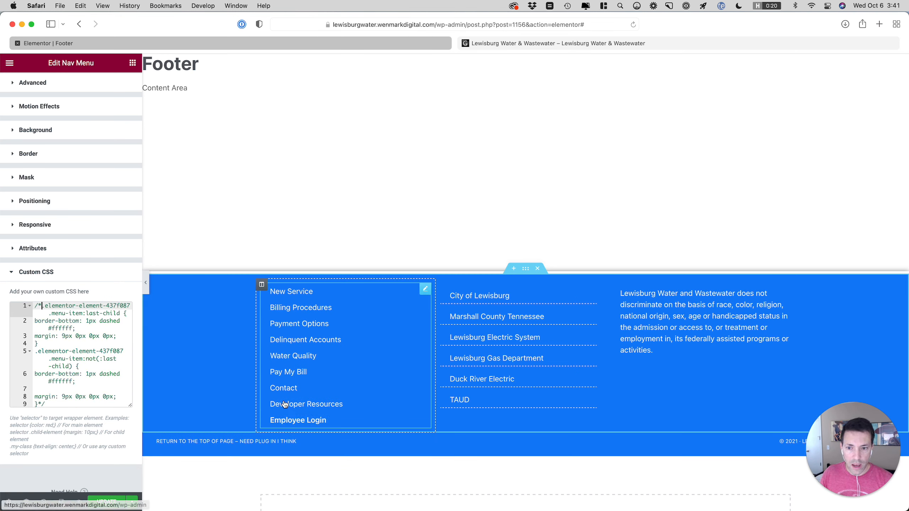
Link the padding and margin sides of the first footer nav menu and clear all their values
click(9, 62)
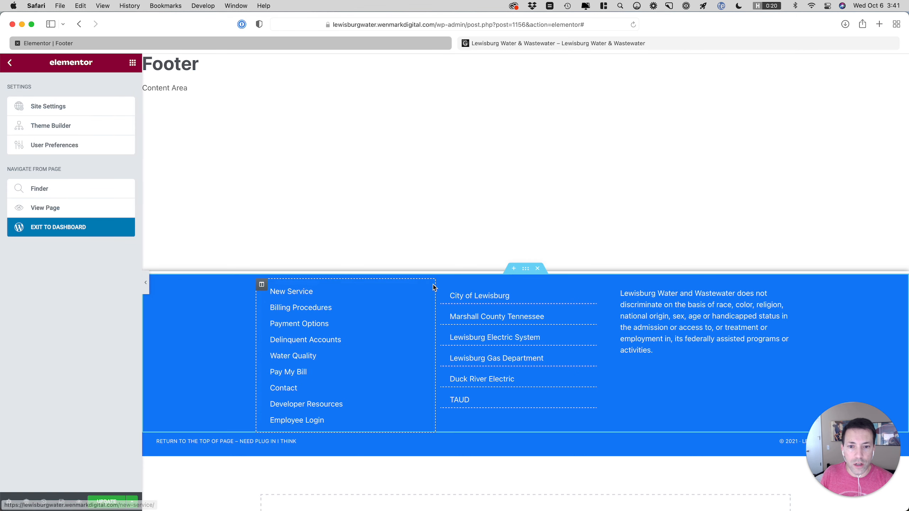
click(426, 293)
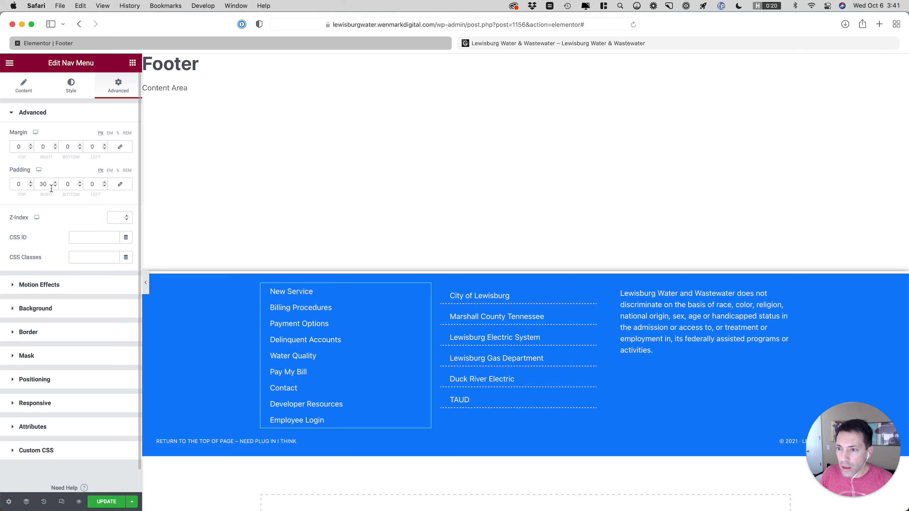
click(121, 185)
scroll(125, 187, down, 1)
click(92, 180)
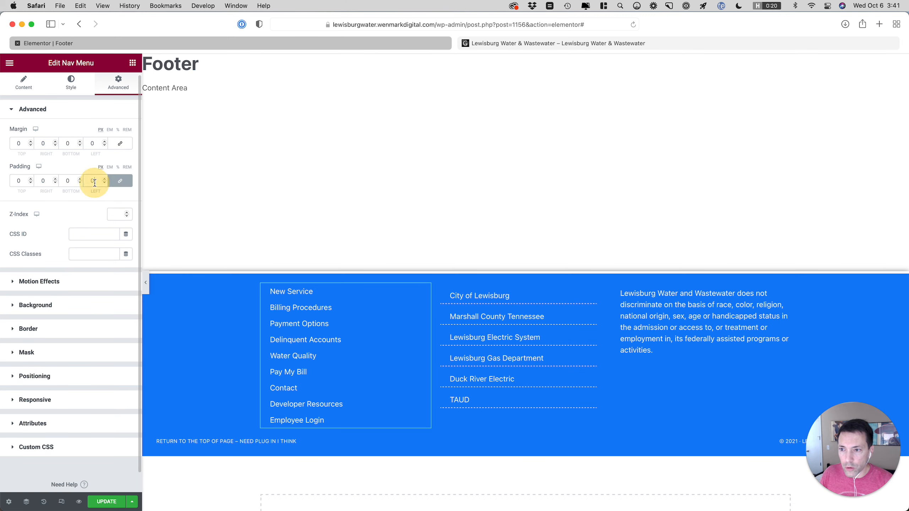
click(120, 143)
click(94, 143)
key(BackSpace)
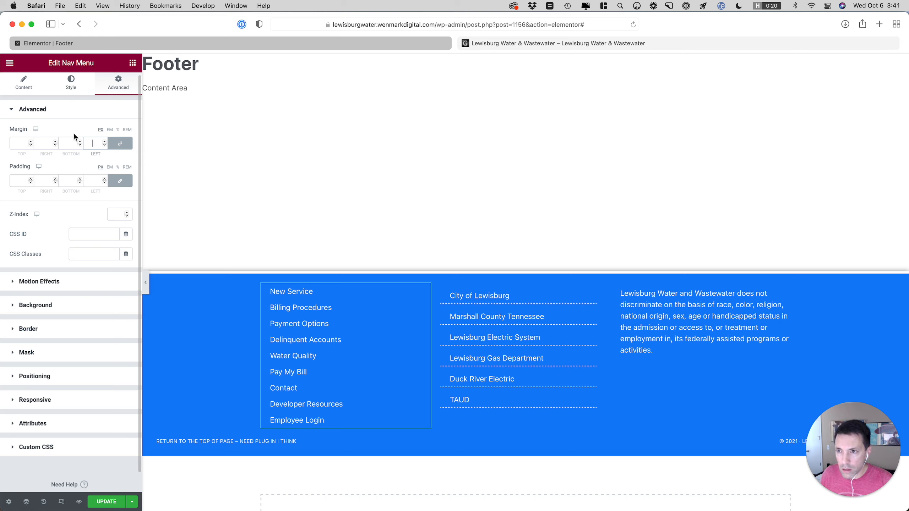
click(81, 88)
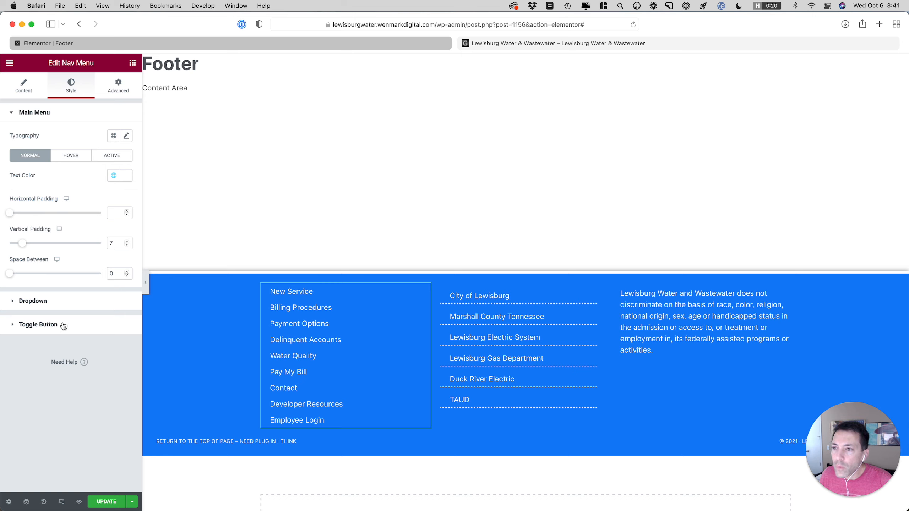
click(60, 303)
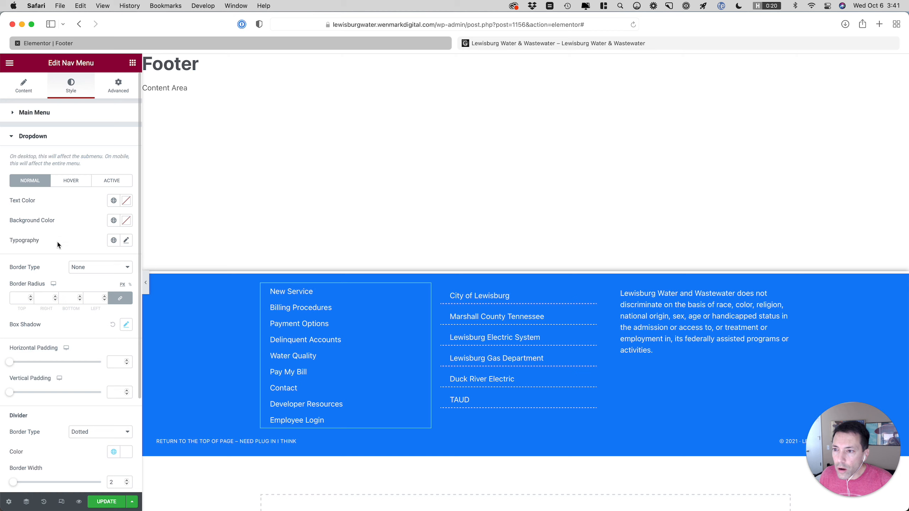
scroll(57, 240, down, 5)
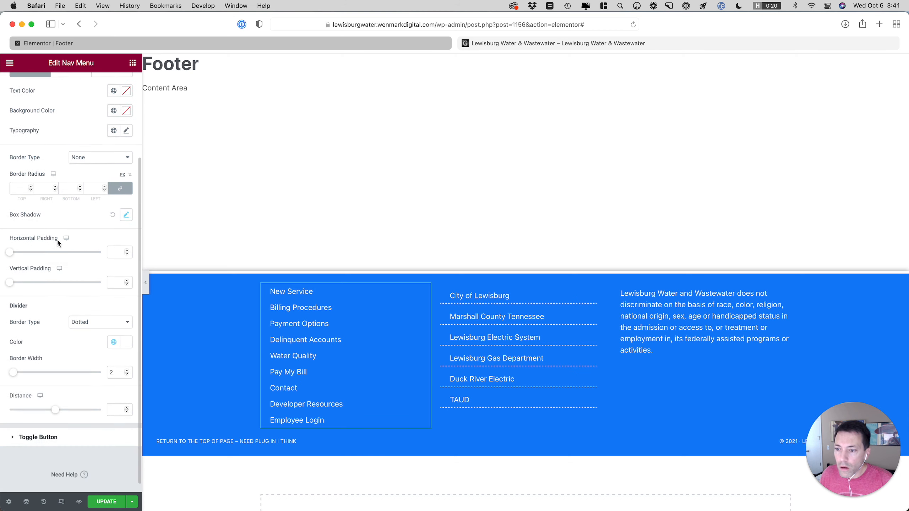
scroll(37, 144, up, 5)
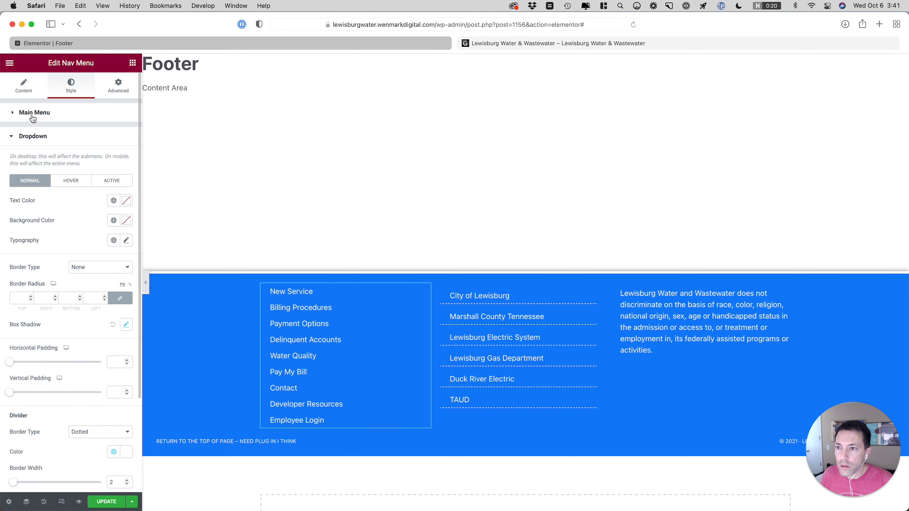
Set the first footer nav menu's mobile dropdown breakpoint to None
click(22, 89)
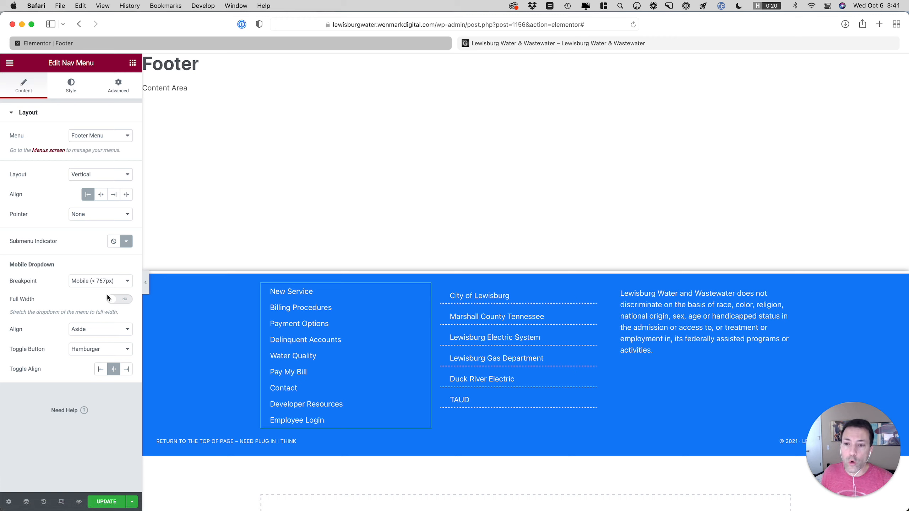
click(92, 283)
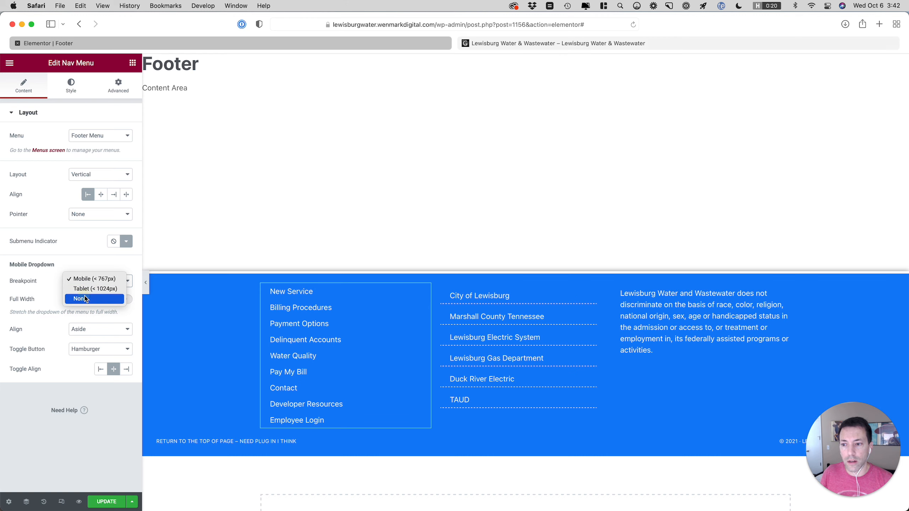
click(85, 296)
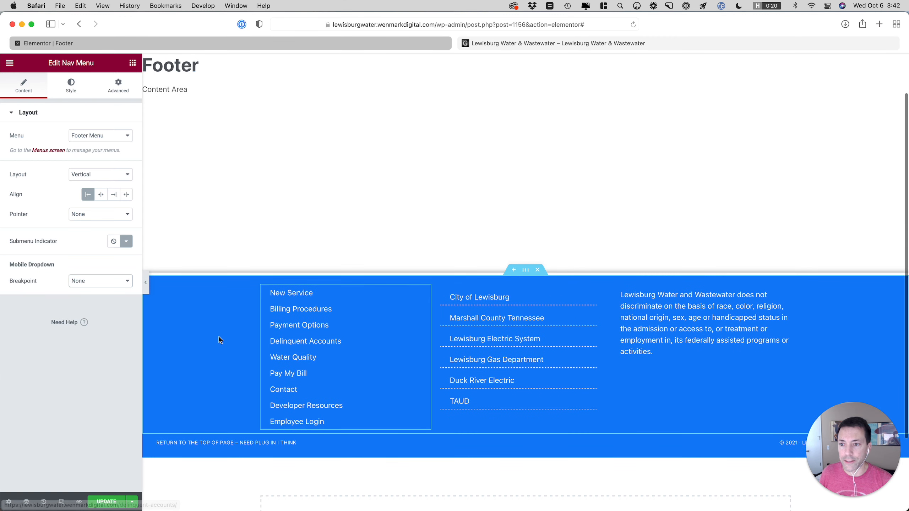
scroll(219, 337, down, 1)
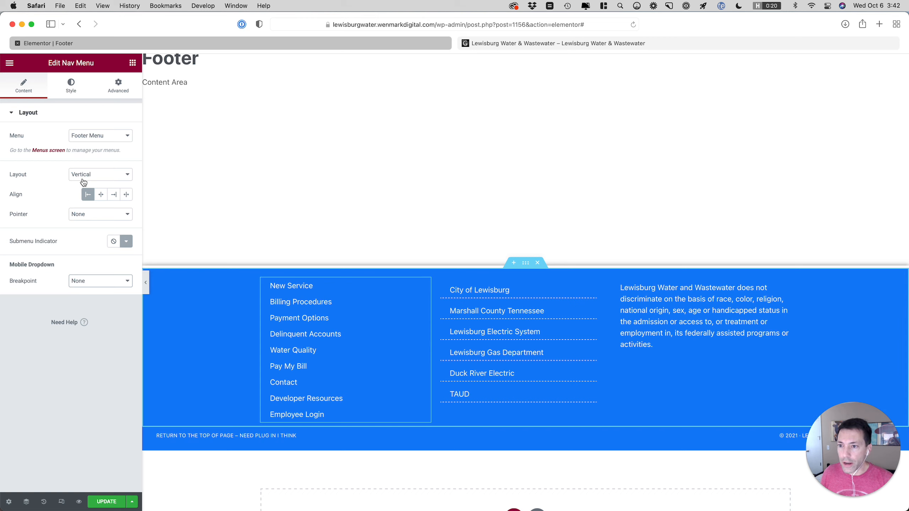
Try the Underline pointer on the first footer nav menu and revert it to None
click(82, 215)
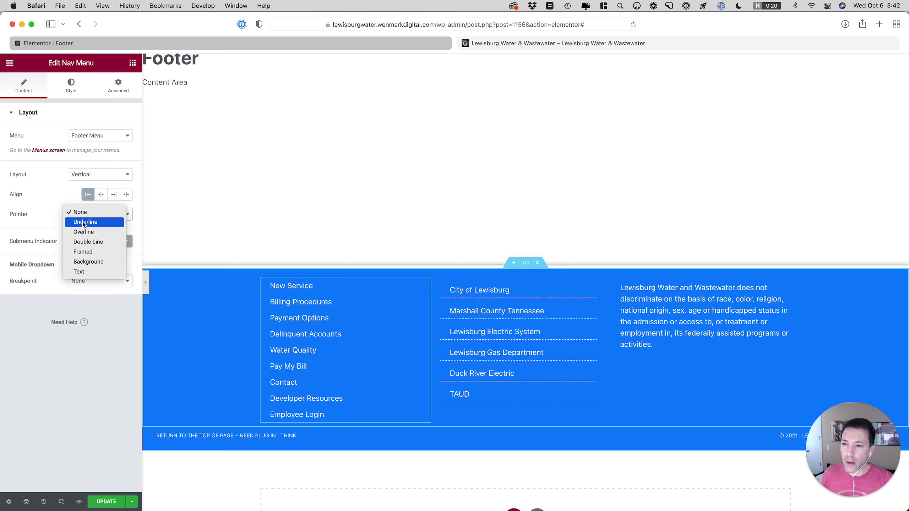
click(84, 224)
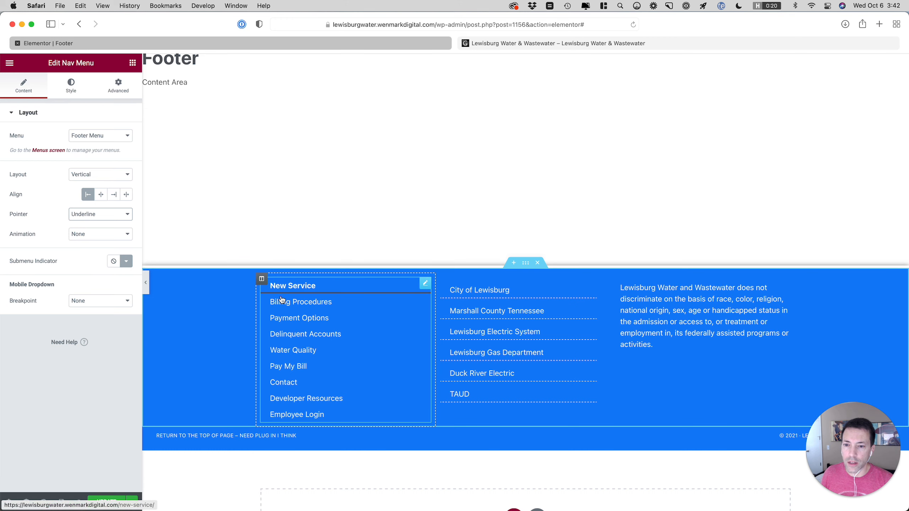
click(84, 215)
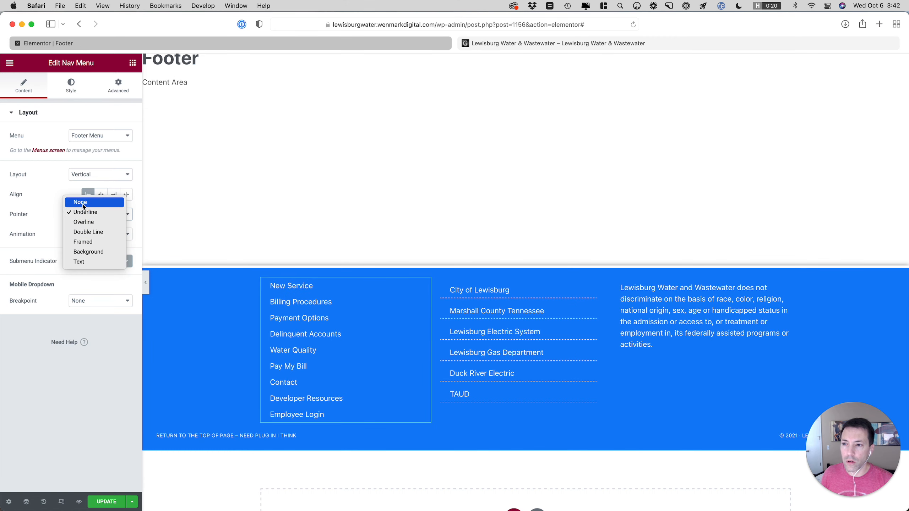
click(83, 205)
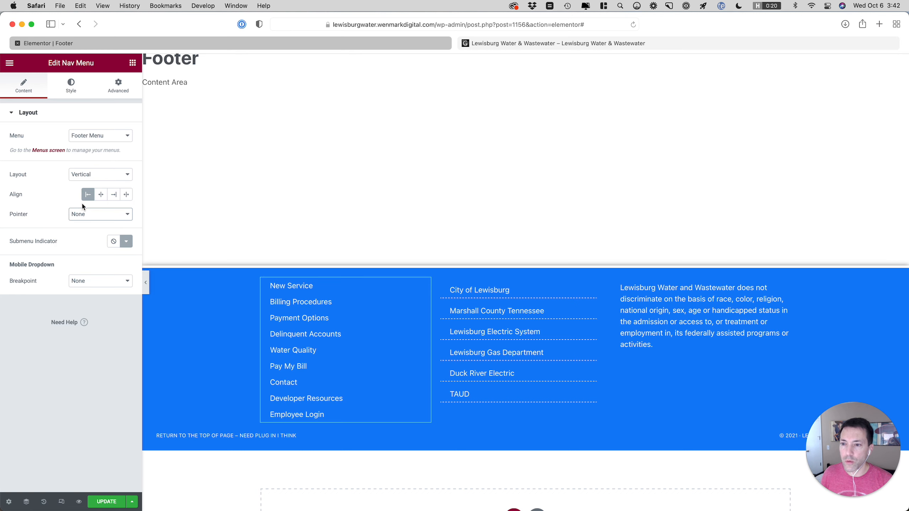
Examine the main menu's hover and typography style options for a way to underline the items
click(73, 92)
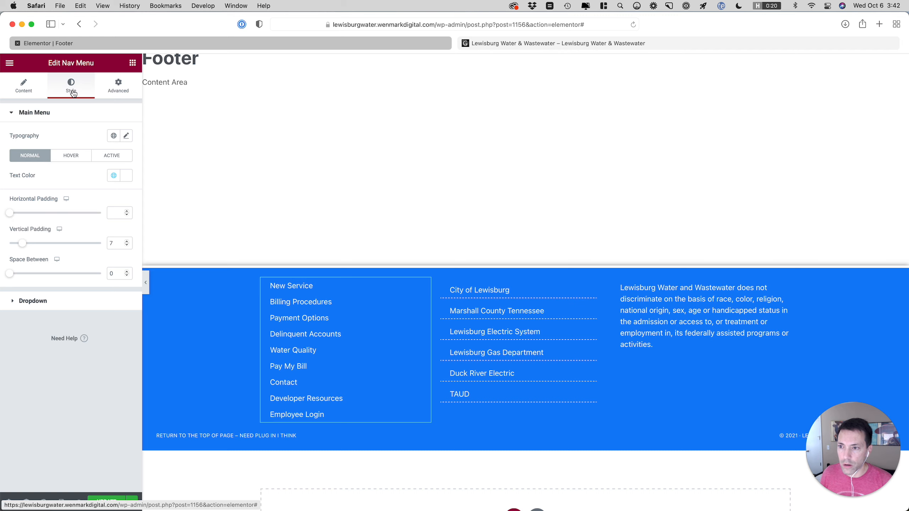
click(77, 155)
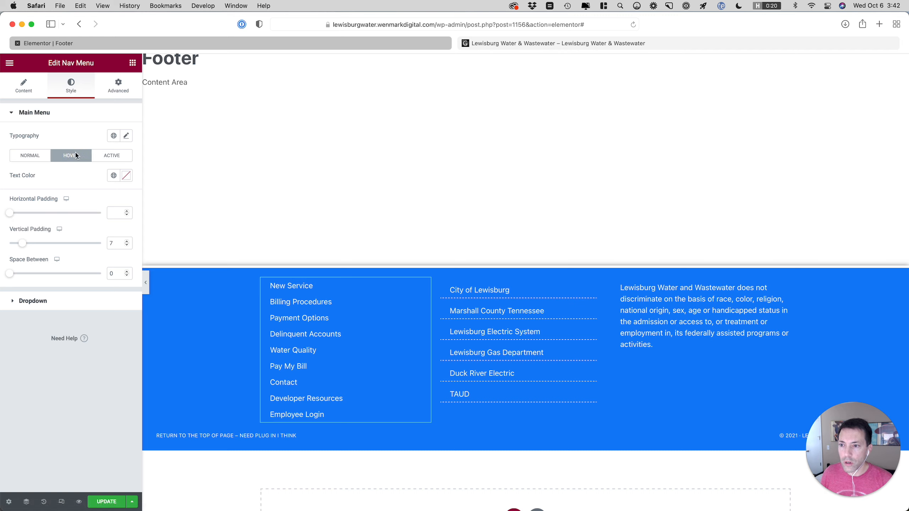
click(126, 136)
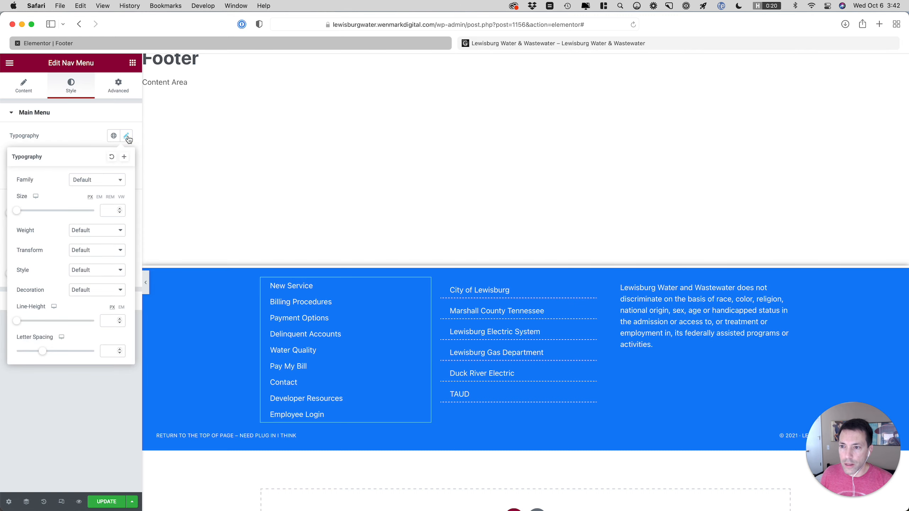
click(56, 129)
click(24, 85)
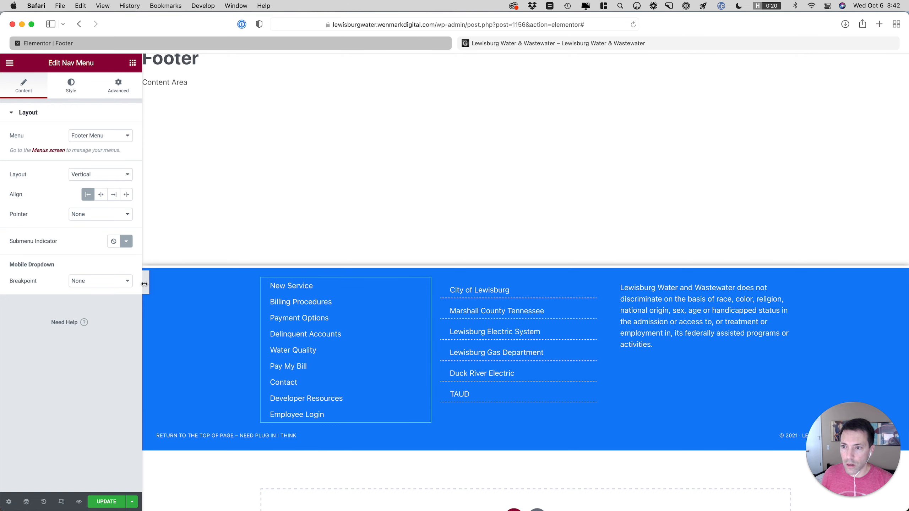
click(53, 89)
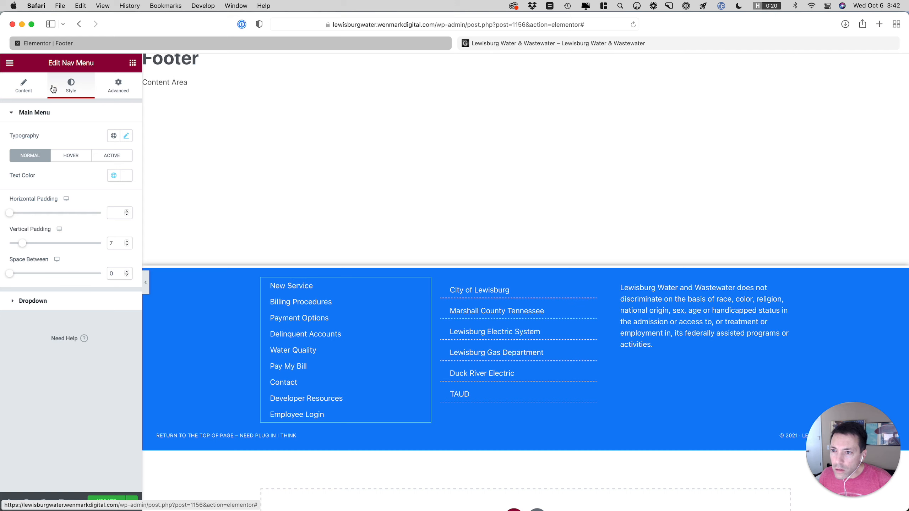
click(71, 160)
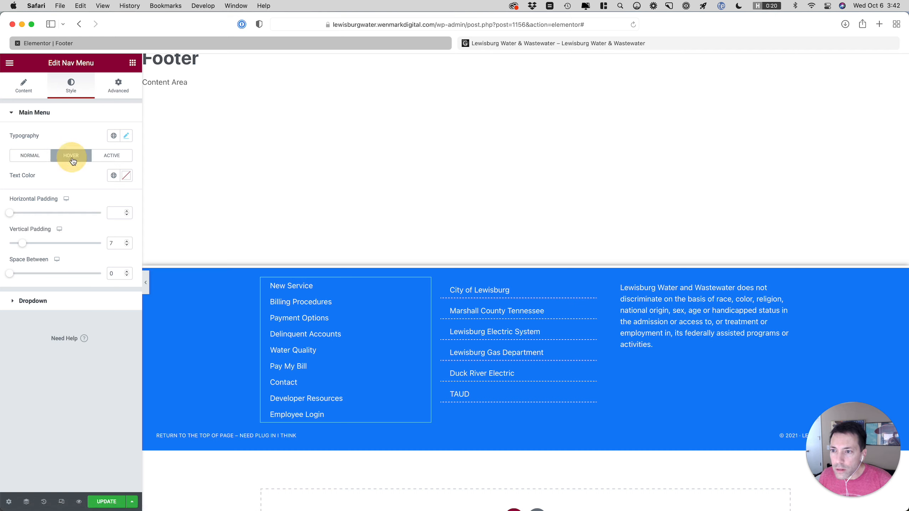
click(125, 137)
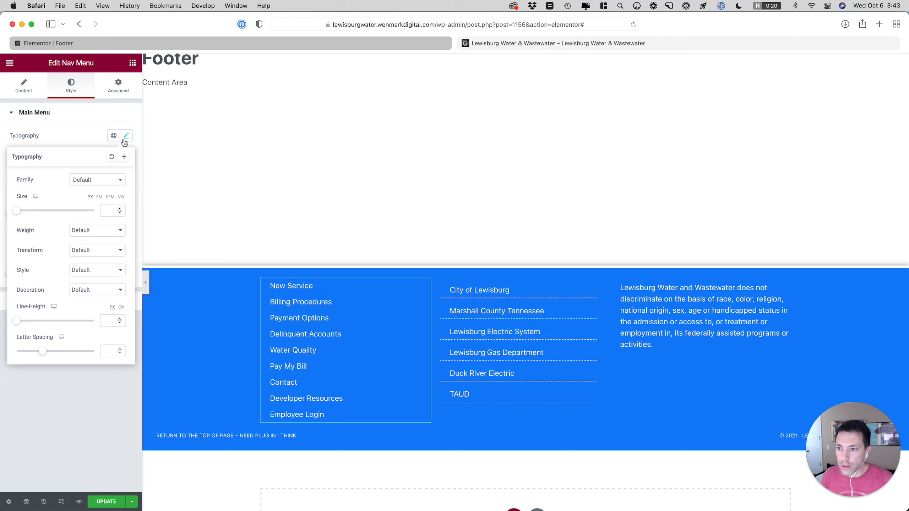
click(86, 135)
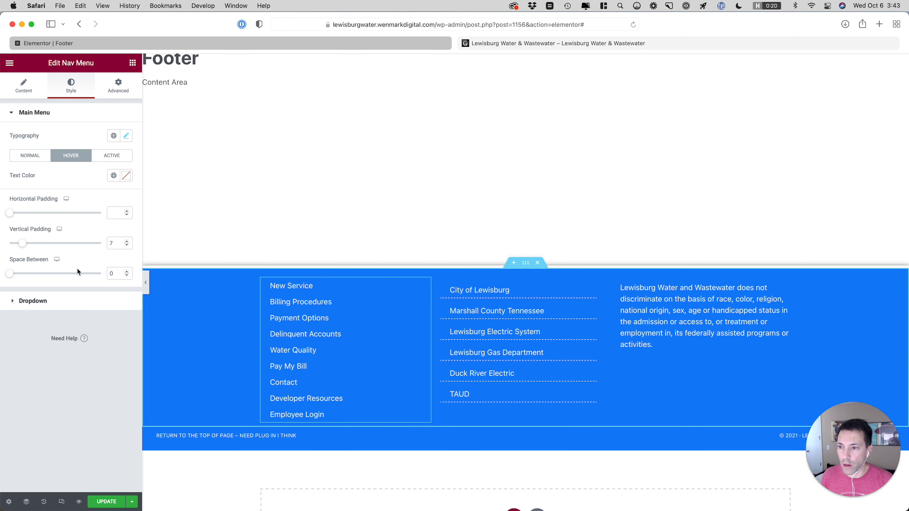
Set the main menu's vertical padding to 10 and save the footer template
click(127, 241)
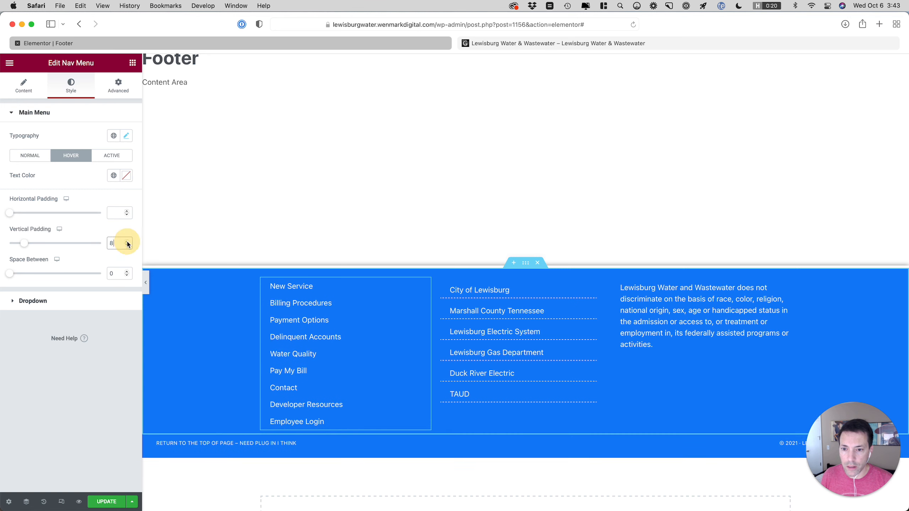
click(127, 242)
click(127, 242)
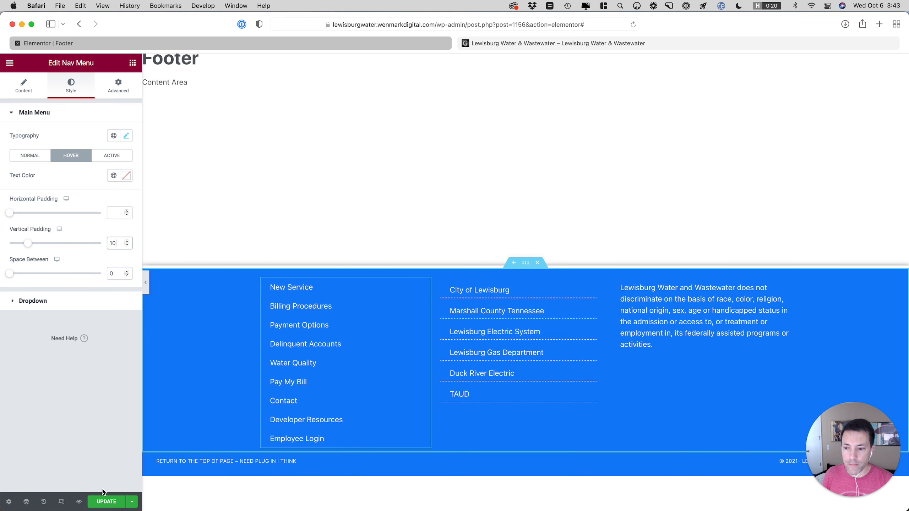
click(111, 505)
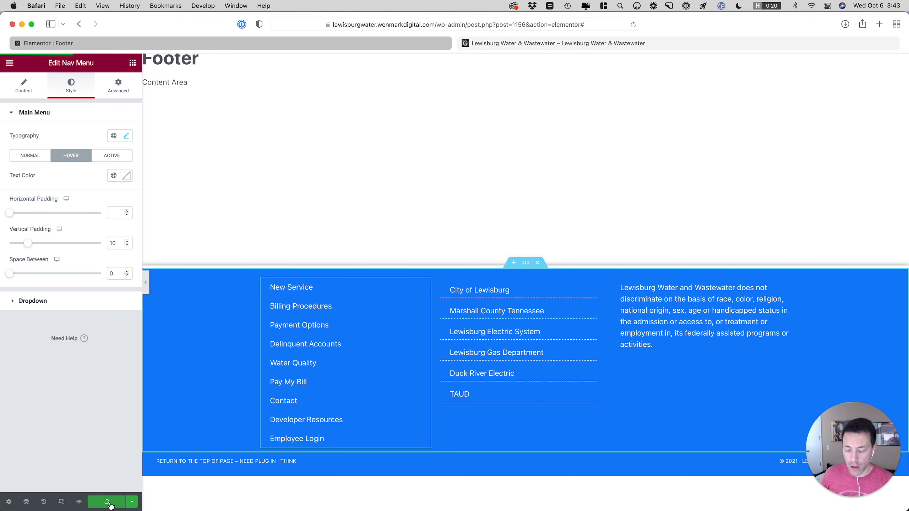
Open lewisburgwater.wenmarkdigital.com in a new browser tab and view the homepage's footer
key(super+t)
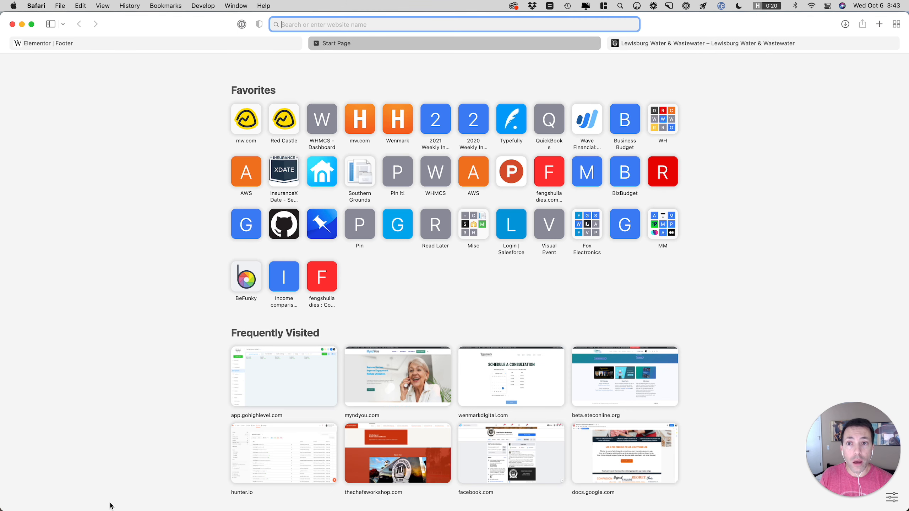
text(lewisburgwater.)
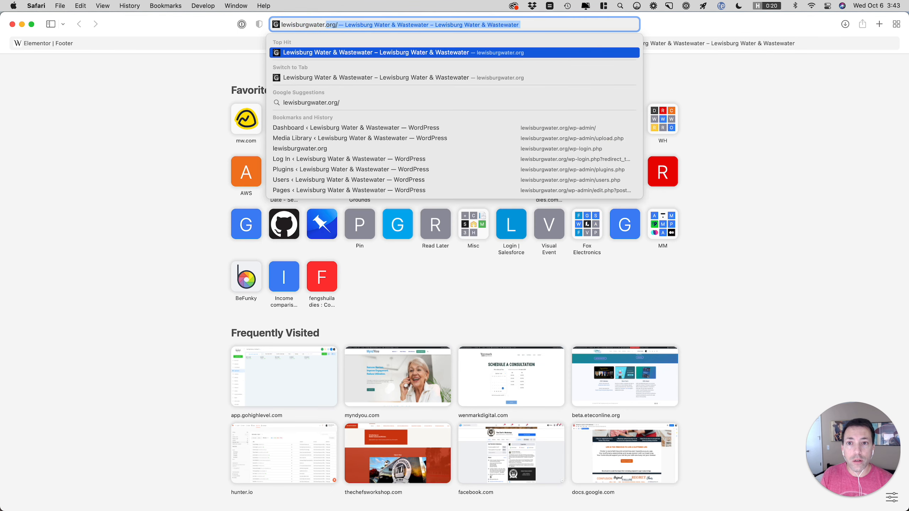
text(wenmarkdigital.com)
key(Return)
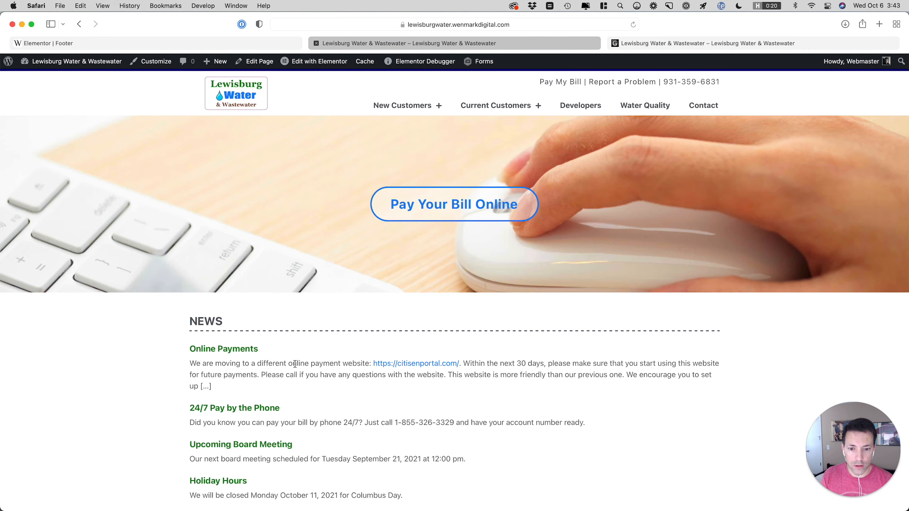
scroll(294, 364, down, 10)
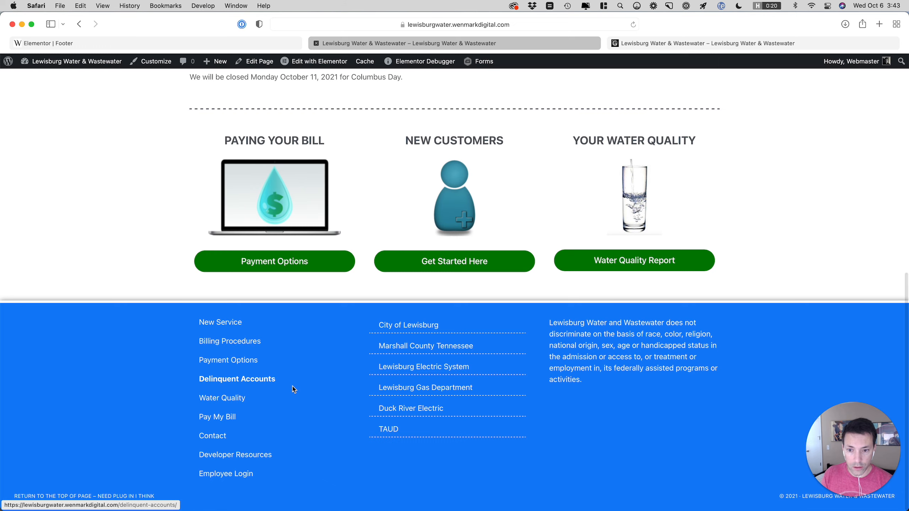
Inspect the New Service link in the footer's first menu with the browser's Web Inspector
key(alt+super+i)
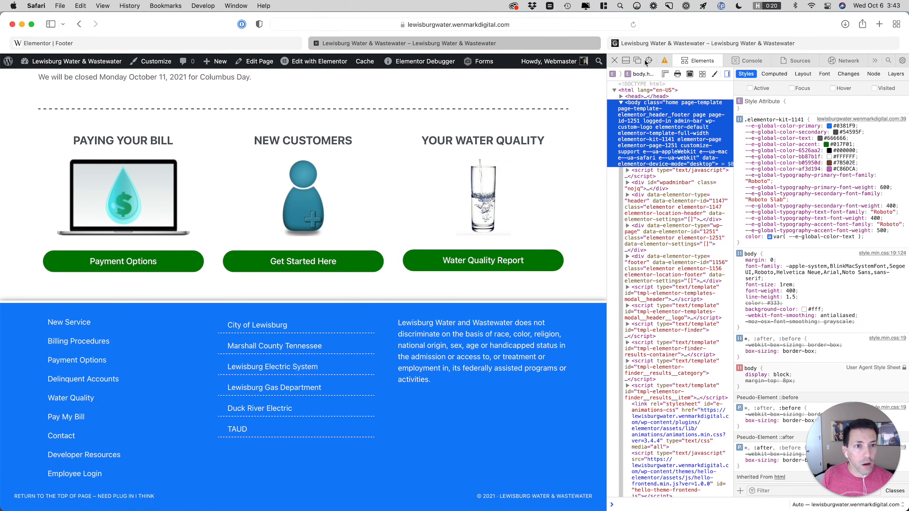
click(649, 60)
click(125, 322)
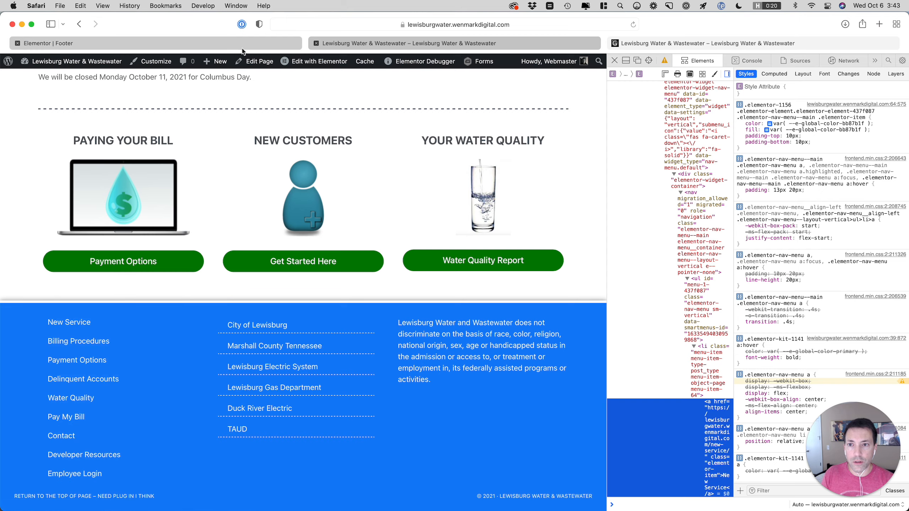
In the Elementor footer tab, open the first nav menu's Custom CSS and add two blank lines above the commented-out rules
click(229, 43)
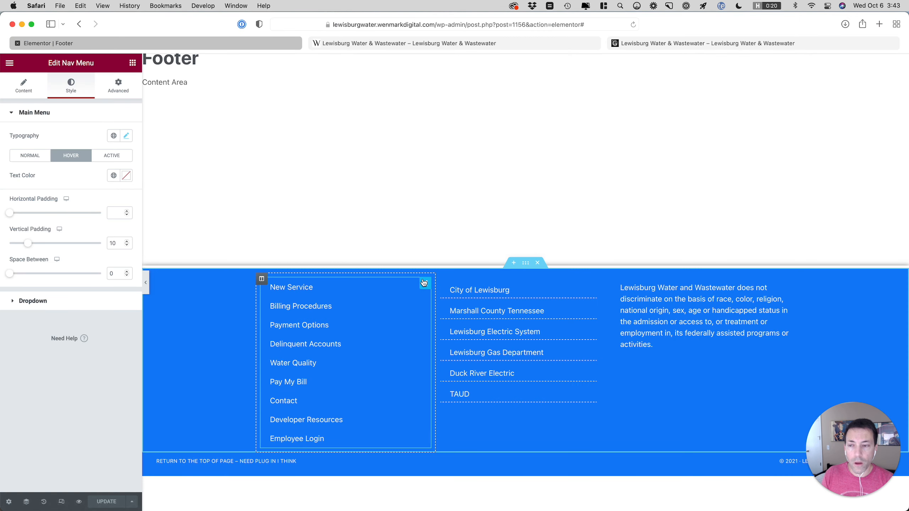
click(113, 96)
click(71, 450)
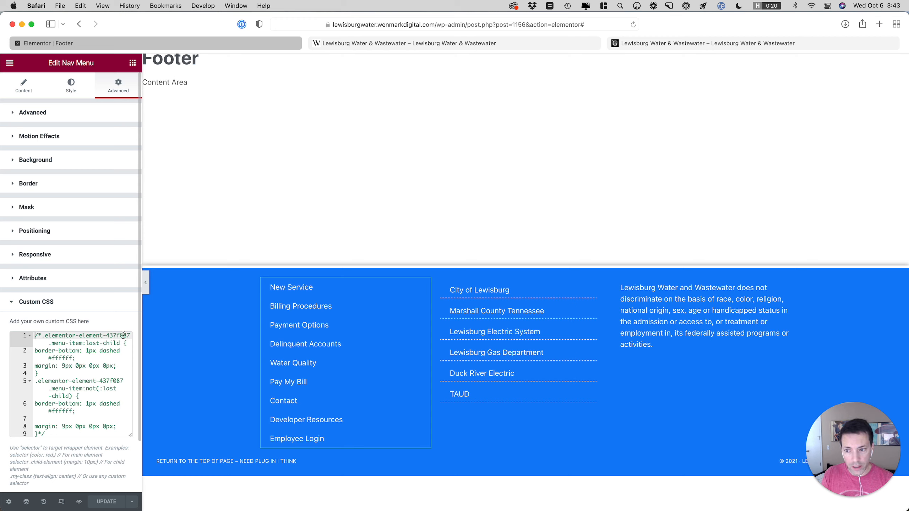
click(77, 375)
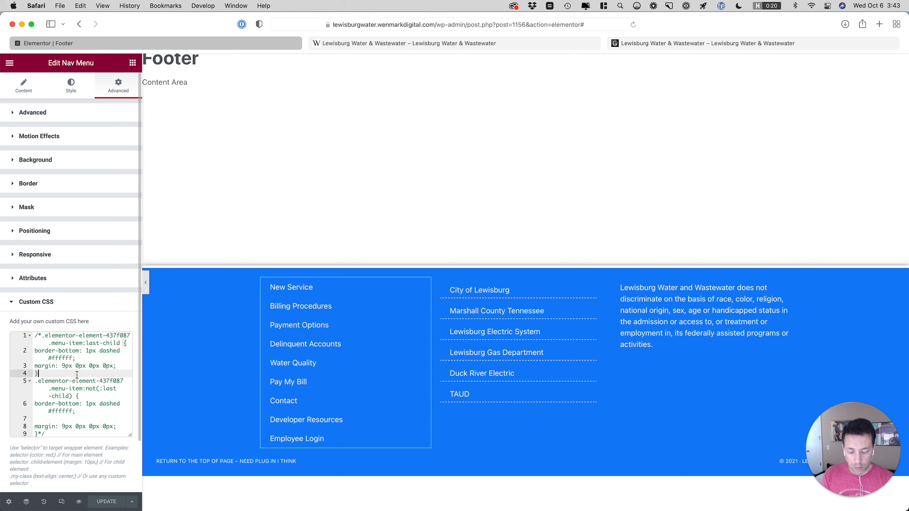
key(super+Up)
key(Return)
key(Return)
key(Up)
key(Up)
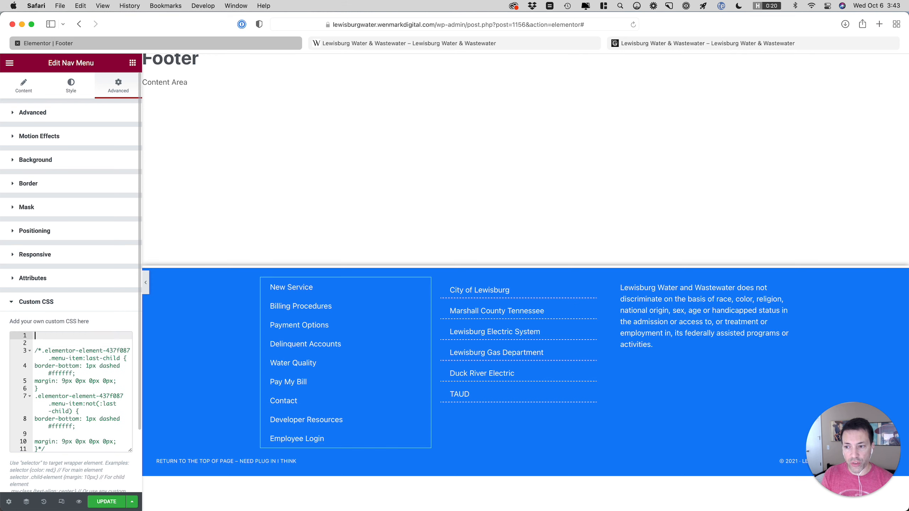
Start an empty "selector a" rule above the commented-out code in the nav menu's Custom CSS
text(selector)
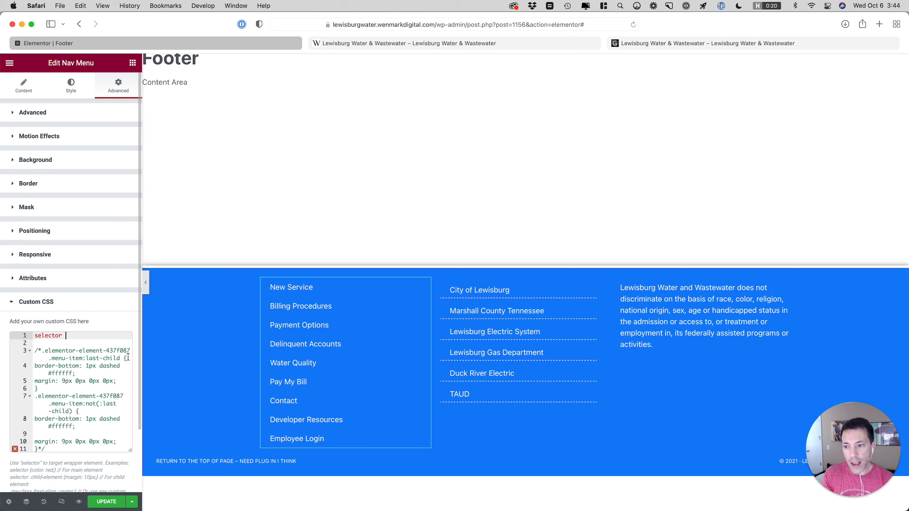
text(a)
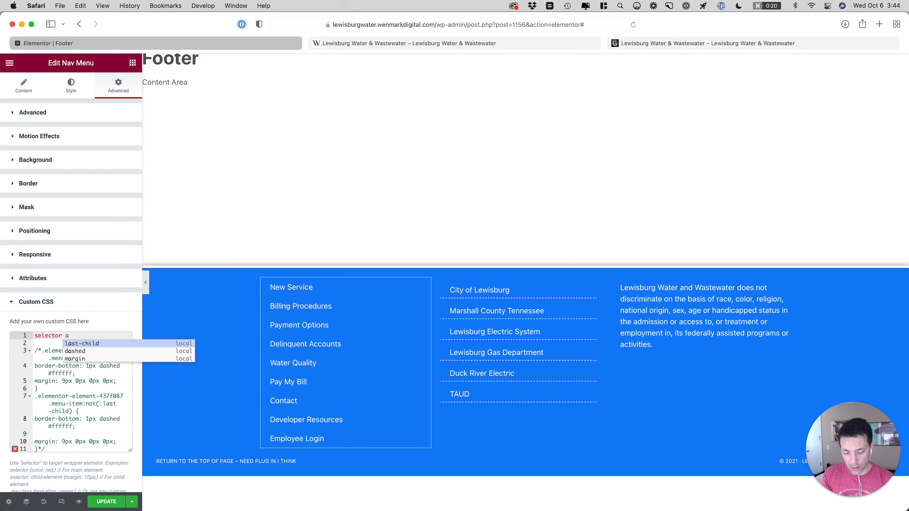
text({})
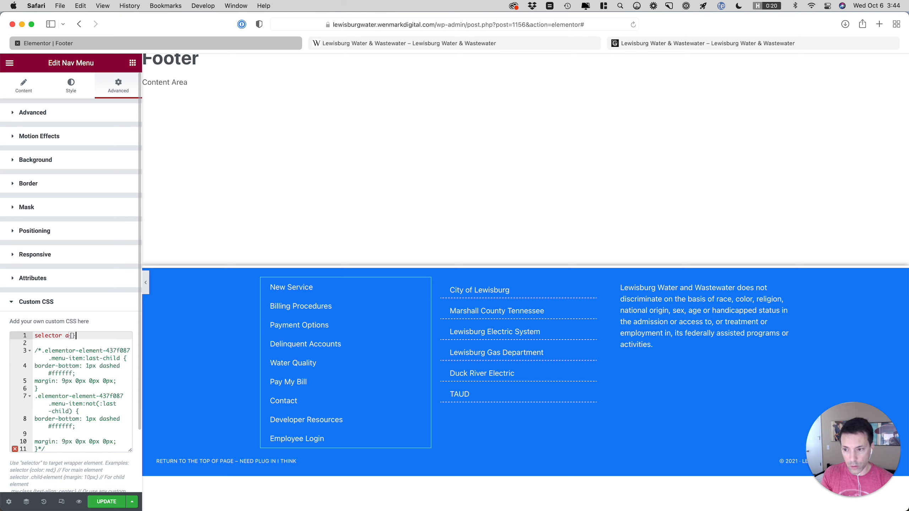
key(Return)
key(Left)
key(Left)
key(Return)
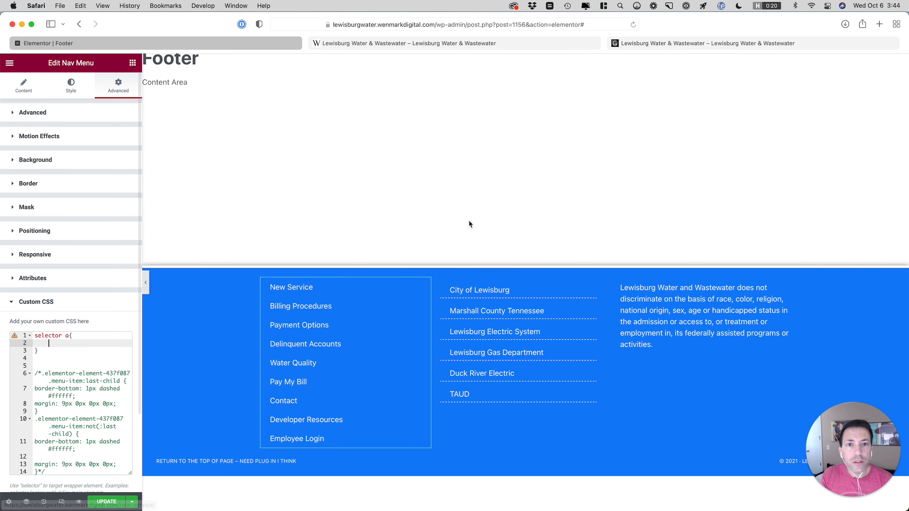
On the inspected homepage, give the New Service link an inline background of #eee
click(436, 43)
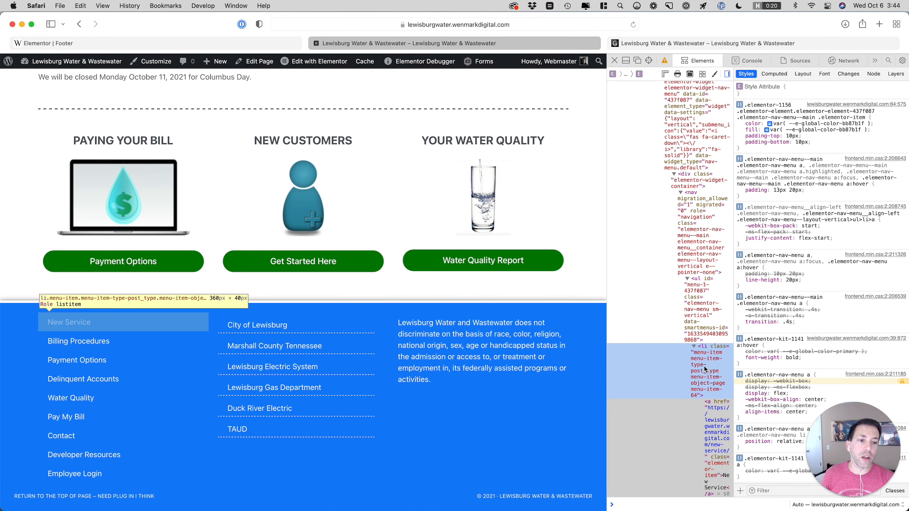
click(711, 406)
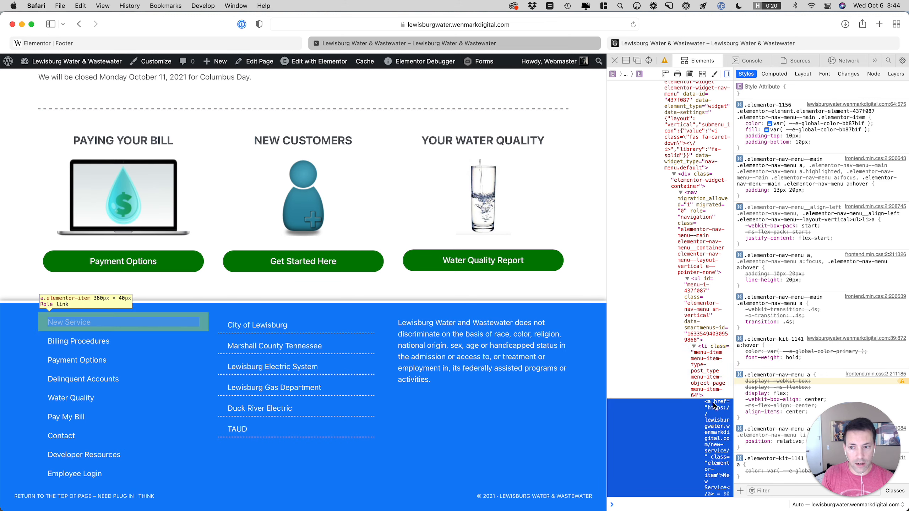
click(791, 93)
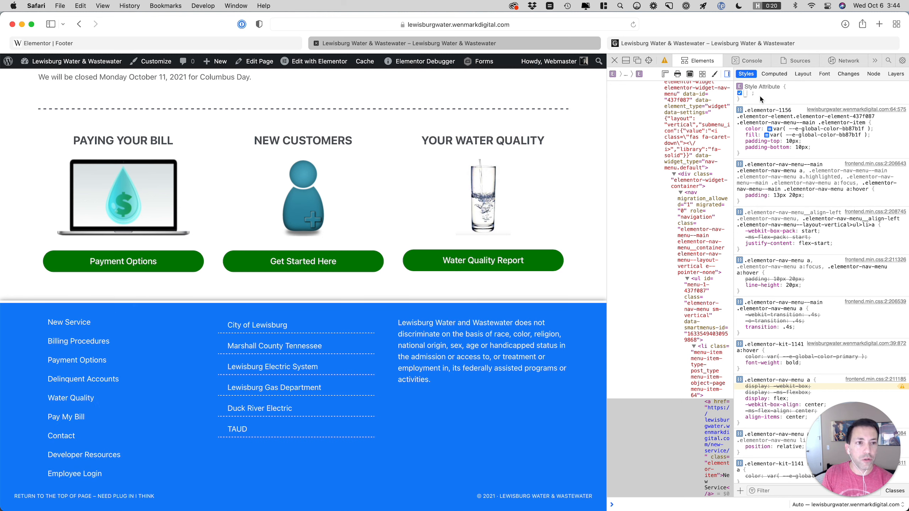
text(background: )
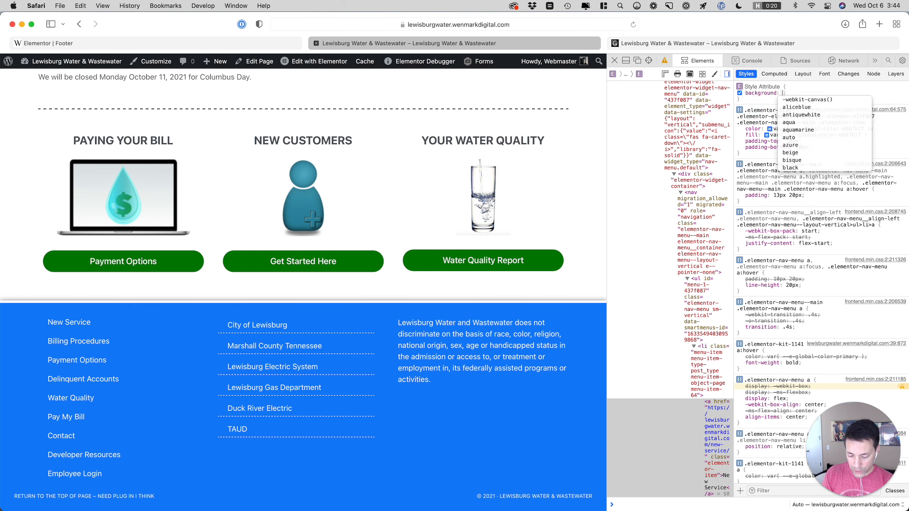
text(#)
key(Return)
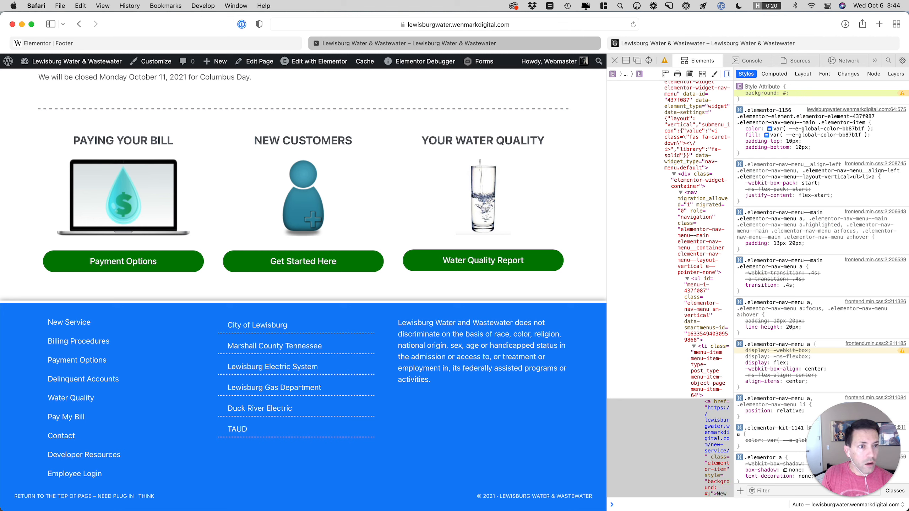
click(781, 93)
text(eee)
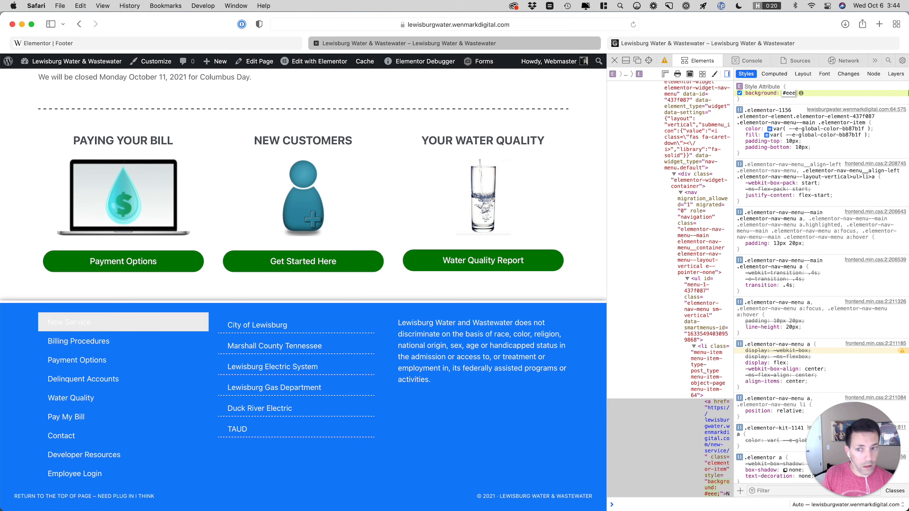
key(Return)
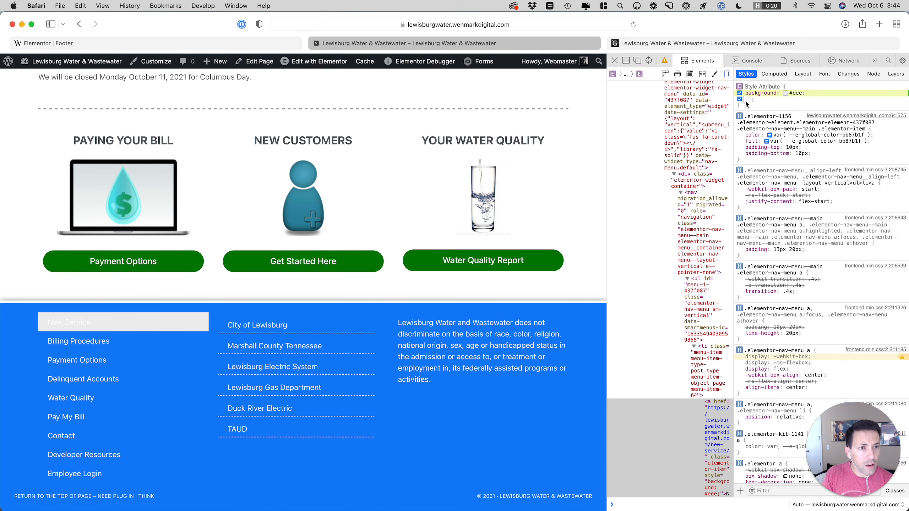
Try a margin of 0 and a padding of 0 in the New Service link's inline style, and remove the declaration
text(margin:0)
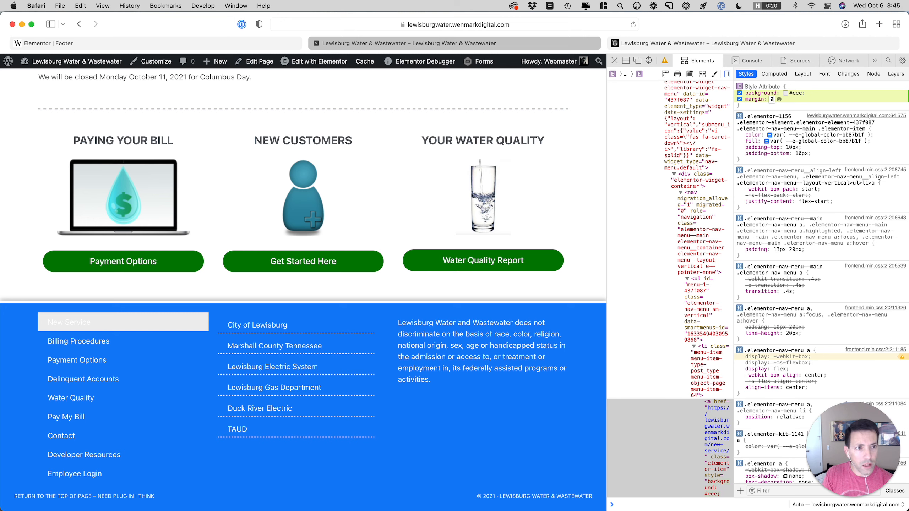
key(BackSpace)
key(BackSpace)
text(pad:)
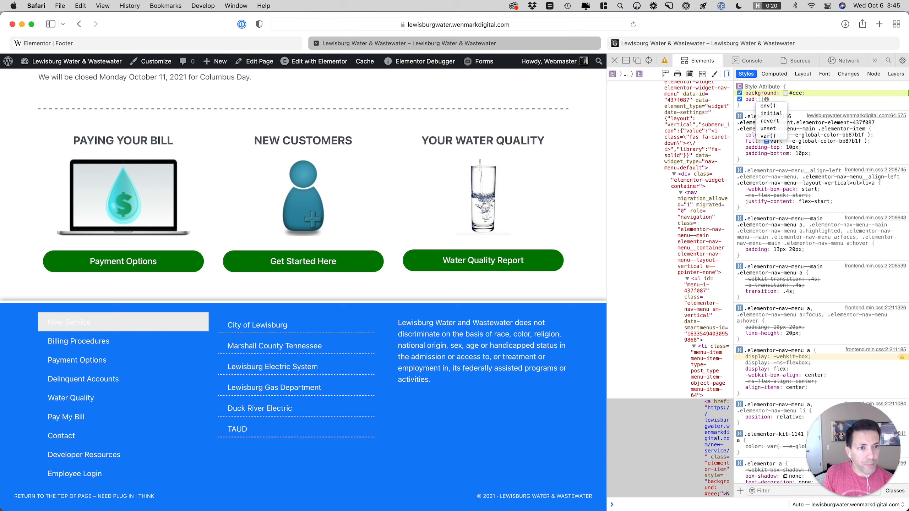
key(BackSpace)
key(Right)
text(d)
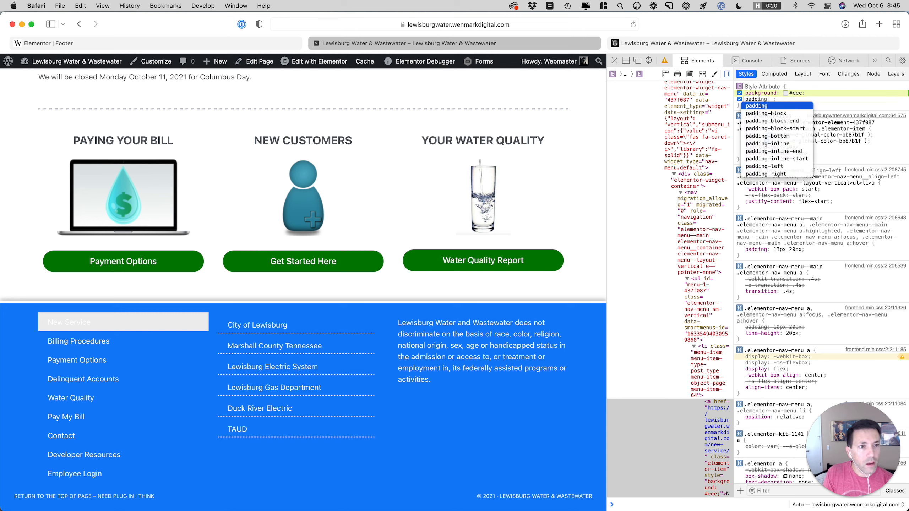
text(ing: 0)
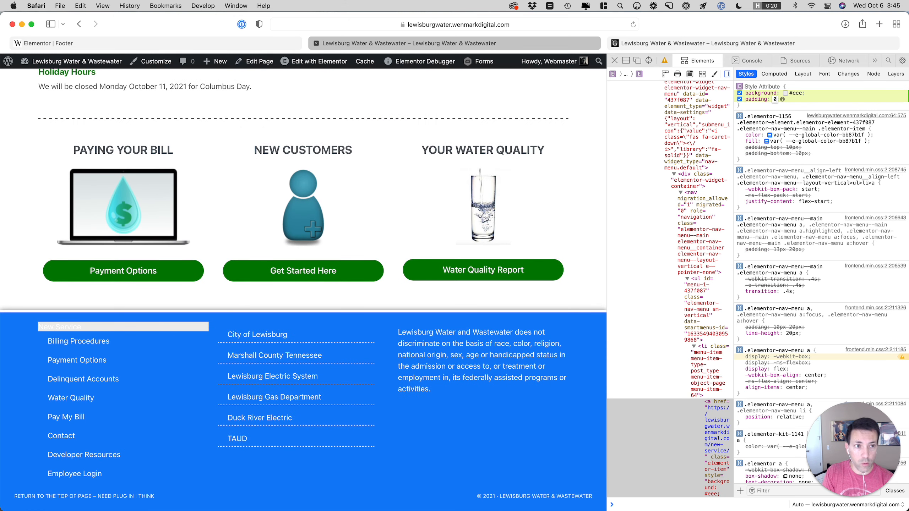
key(BackSpace)
key(BackSpace)
key(BackSpace)
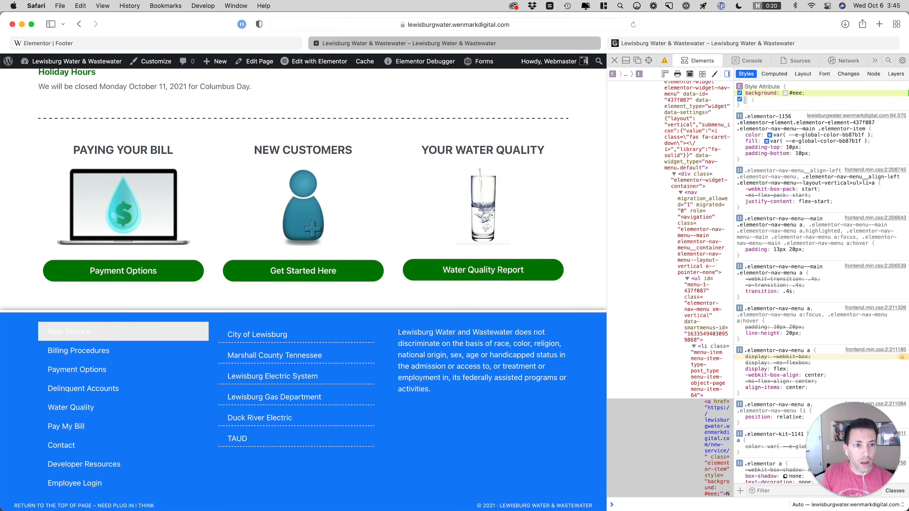
key(BackSpace)
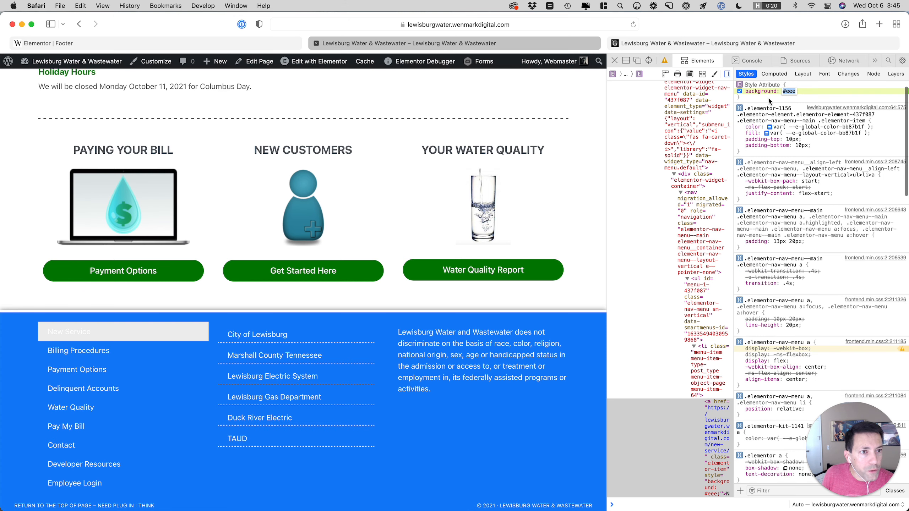
Check the New Service link's computed box model and force its hover state before returning to its style rules
click(767, 74)
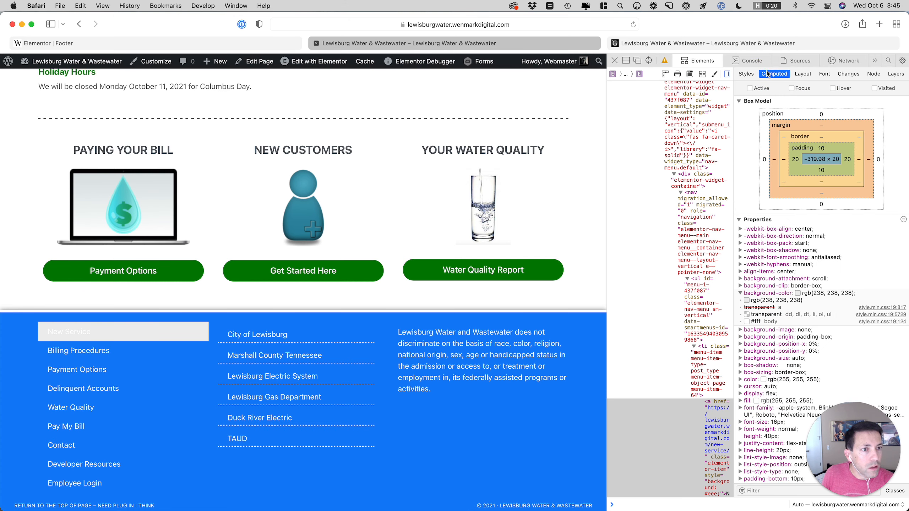
click(843, 89)
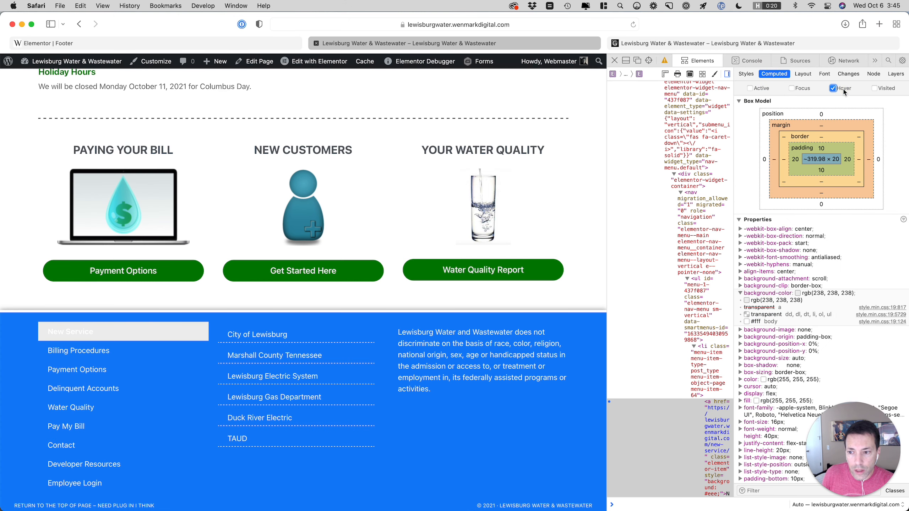
click(746, 73)
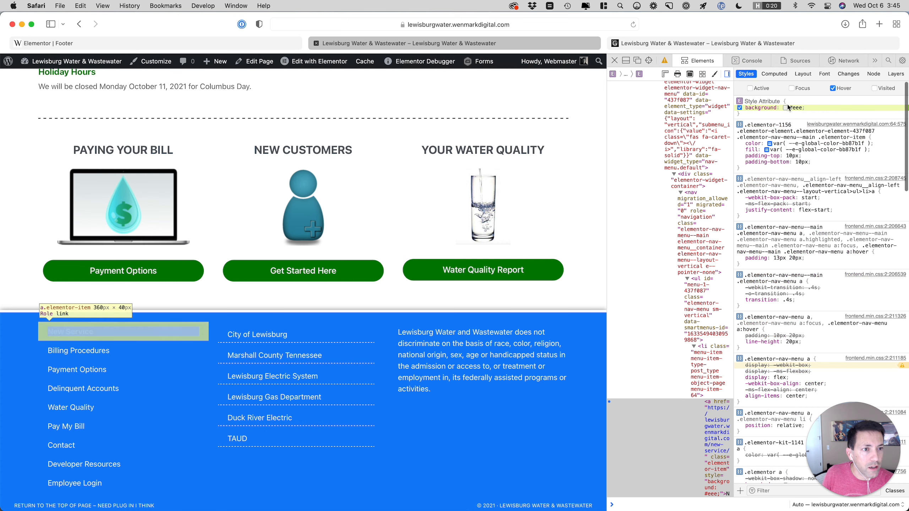
Set the New Service link's inline background to #e9e and view its computed box model
double_click(793, 109)
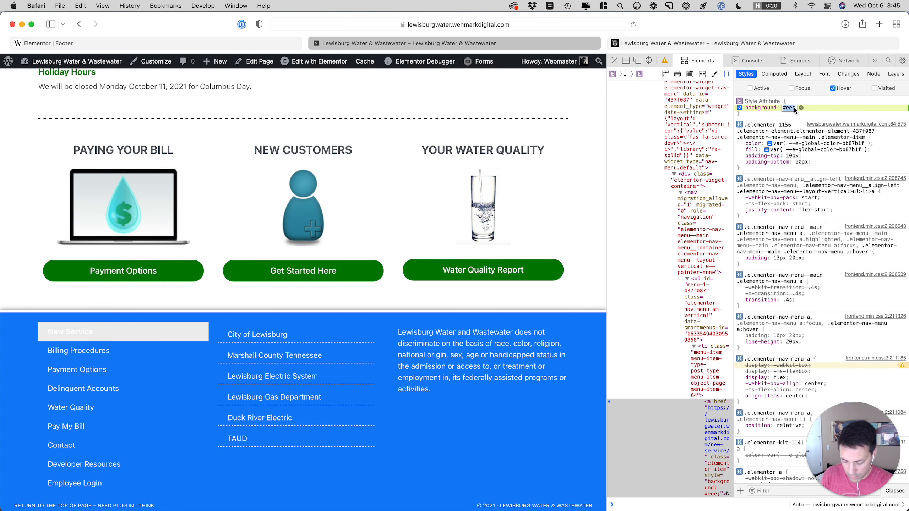
key(BackSpace)
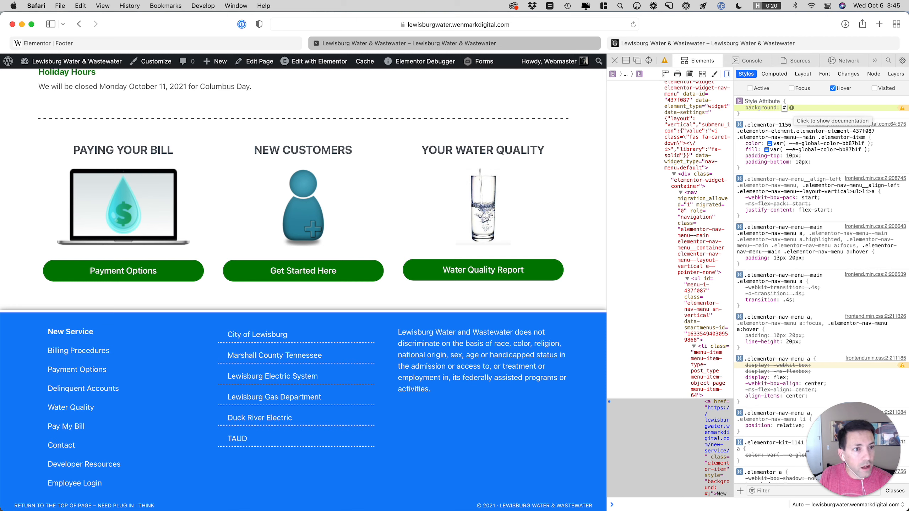
text(e9e)
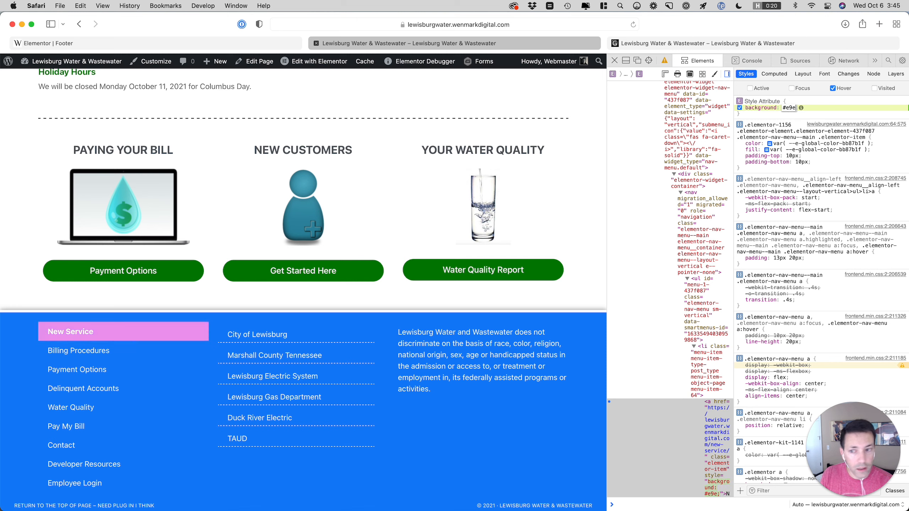
key(Return)
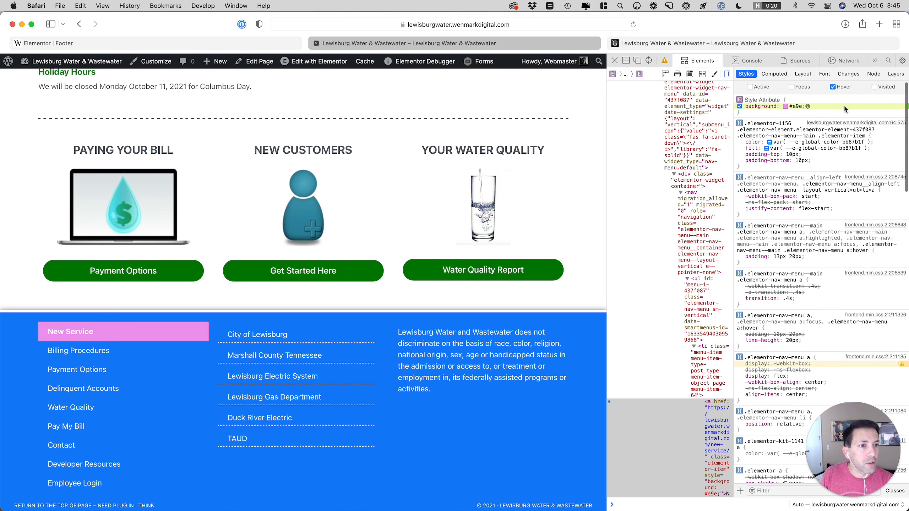
click(770, 73)
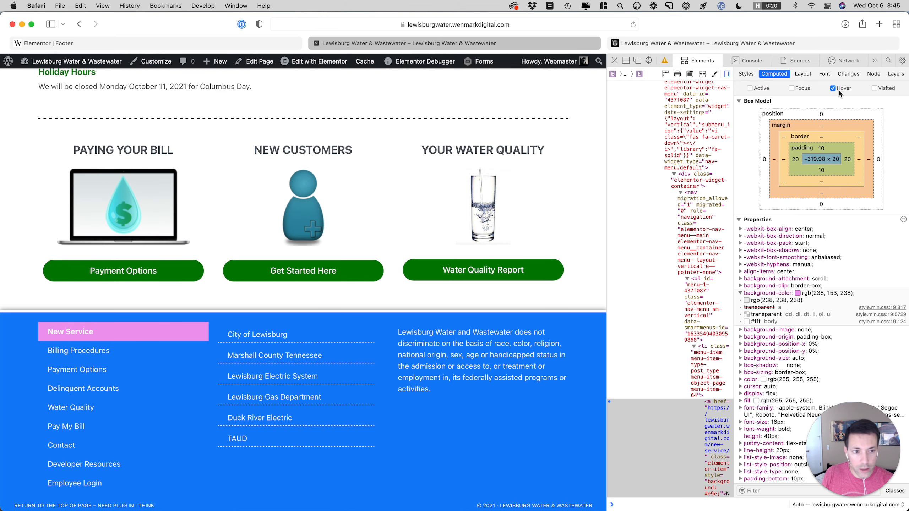
Examine the style rules applied to the New Service link in its hover state, including its before and after pseudo-elements
click(746, 73)
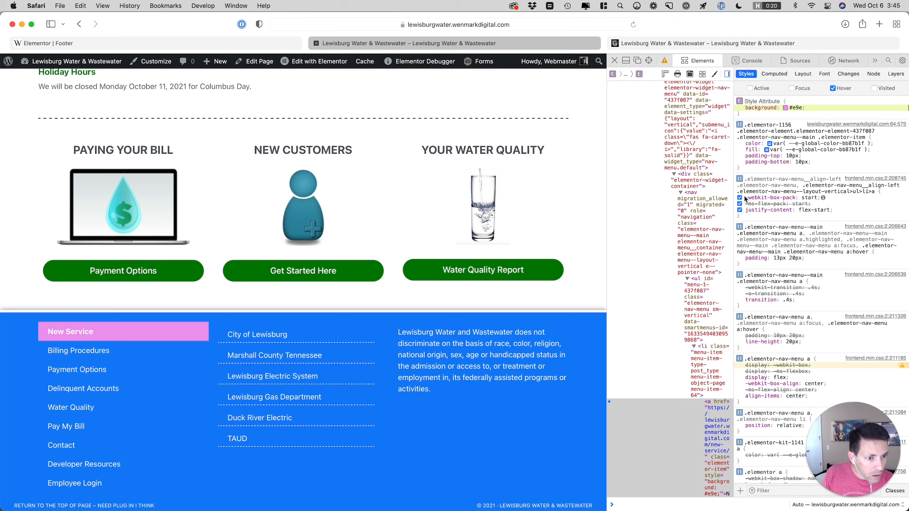
scroll(802, 234, down, 5)
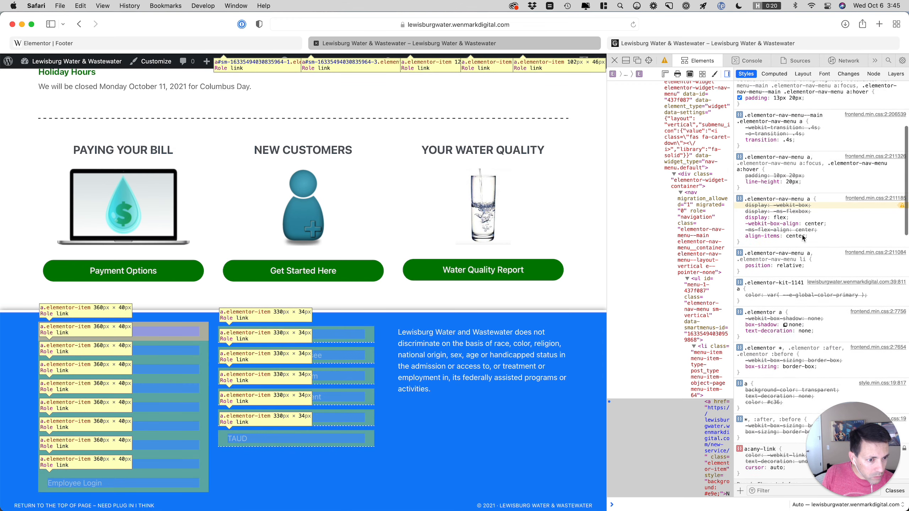
scroll(802, 237, down, 4)
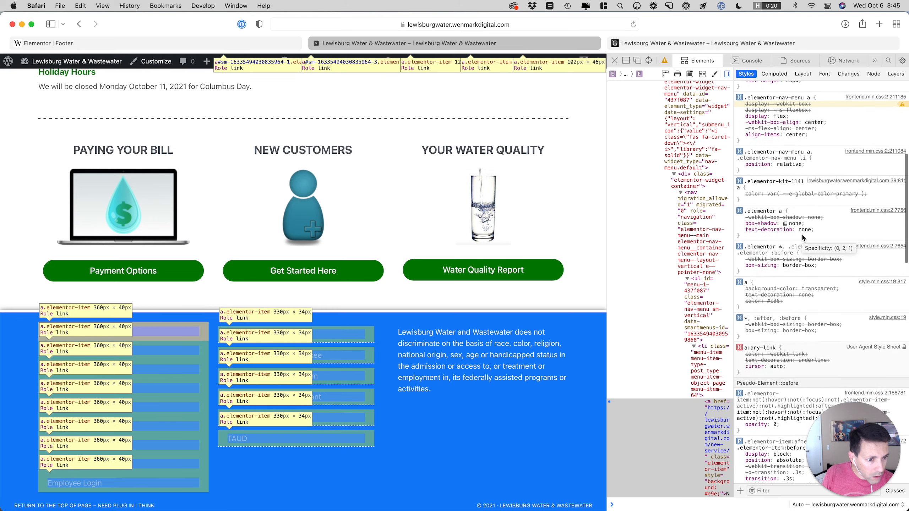
scroll(802, 237, down, 8)
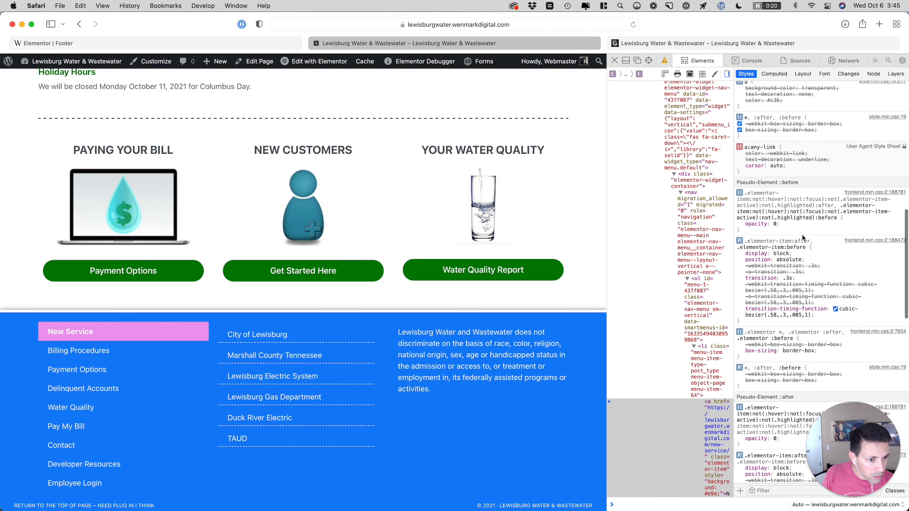
scroll(803, 238, down, 7)
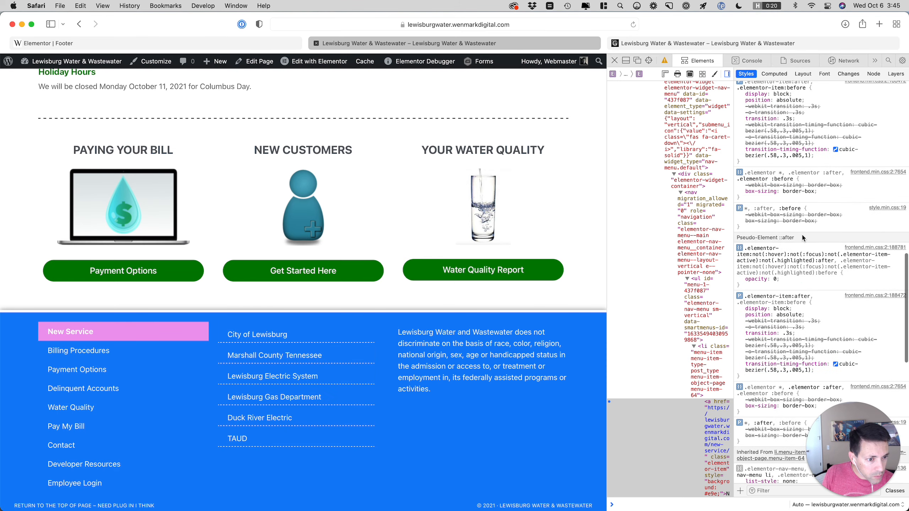
scroll(801, 238, up, 20)
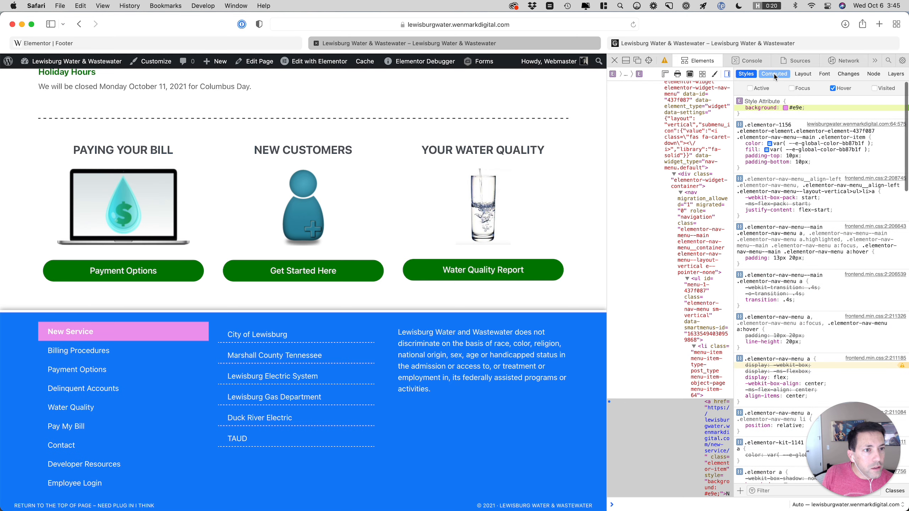
Trace which rule sets the New Service link's computed font-weight on hover
click(774, 74)
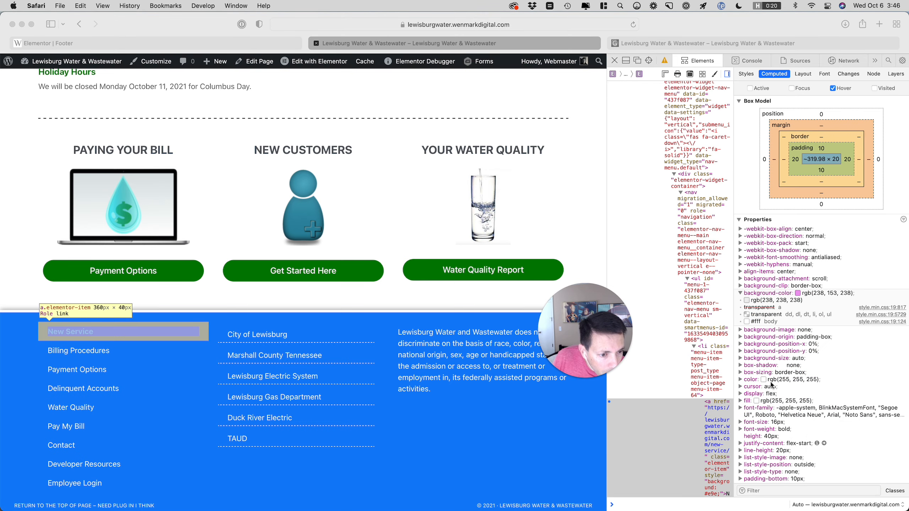
click(740, 430)
click(739, 430)
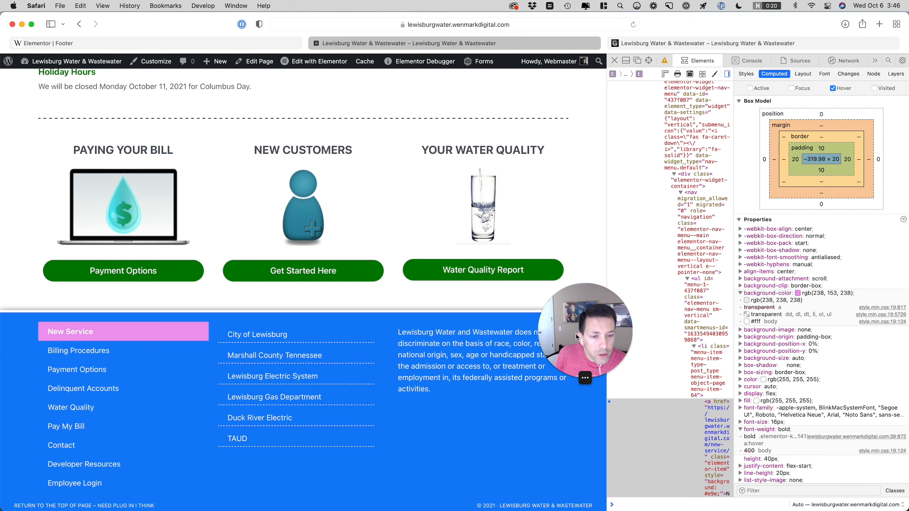
drag(622, 348, 895, 469)
scroll(463, 210, up, 1)
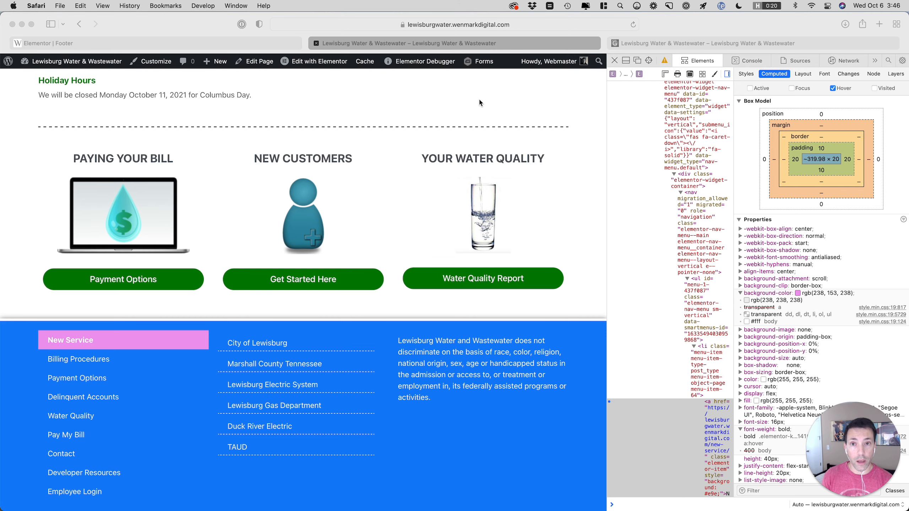
Load lewisburgwater.wenmarkdigital.com in a new browser tab and open the custom CSS in its Elementor Site Settings
click(507, 48)
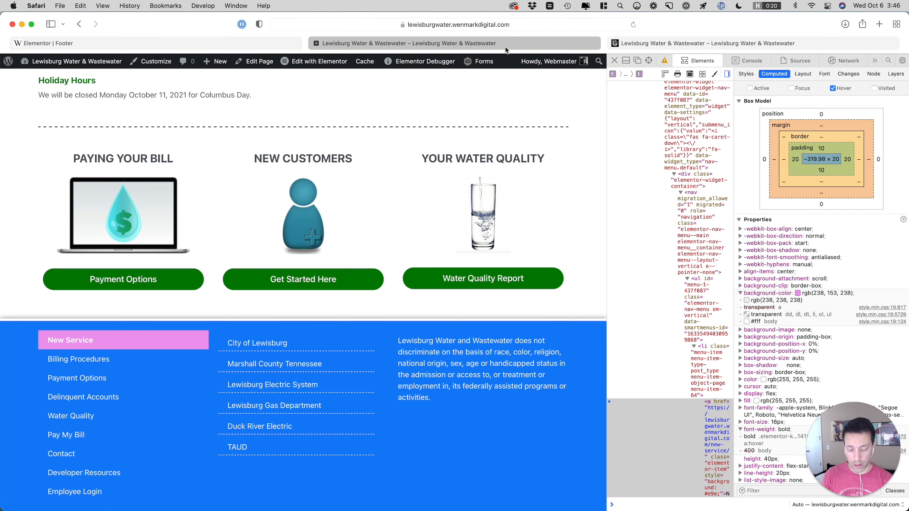
key(super+t)
text(lew)
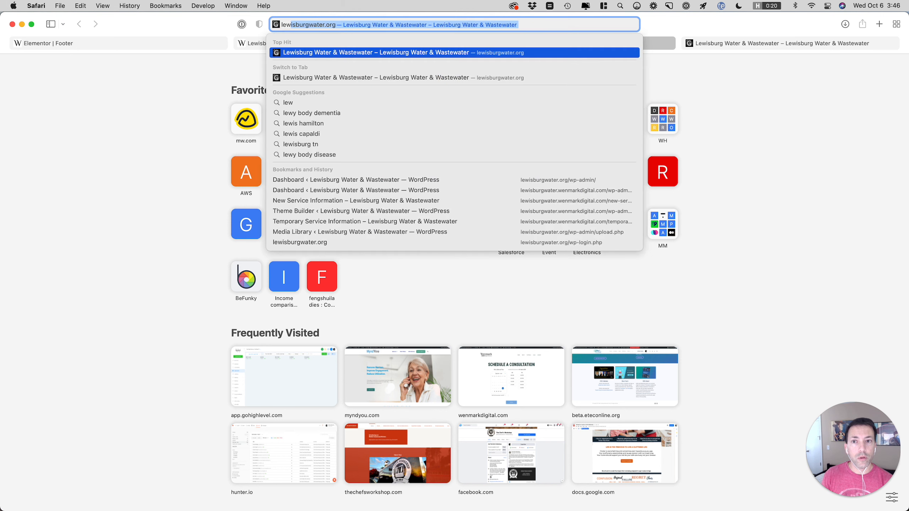
text(isburgwater.wen)
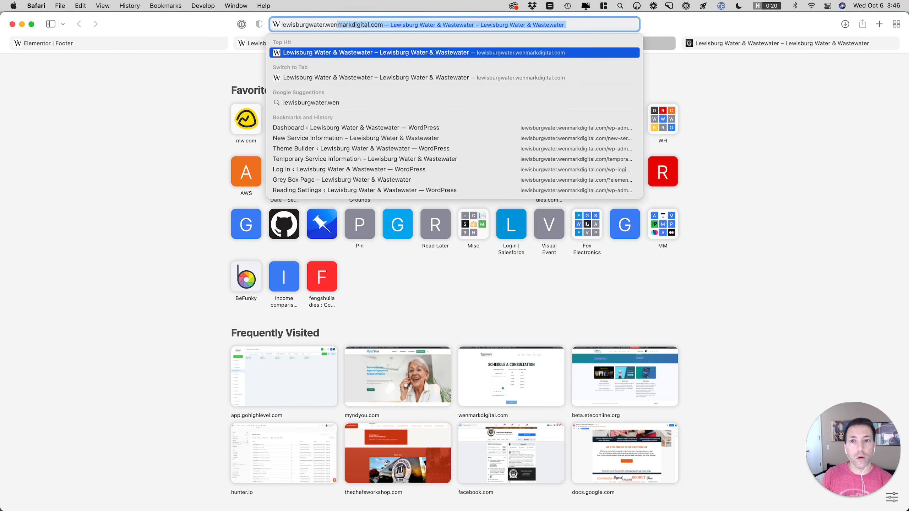
key(Return)
mouse_move(315, 69)
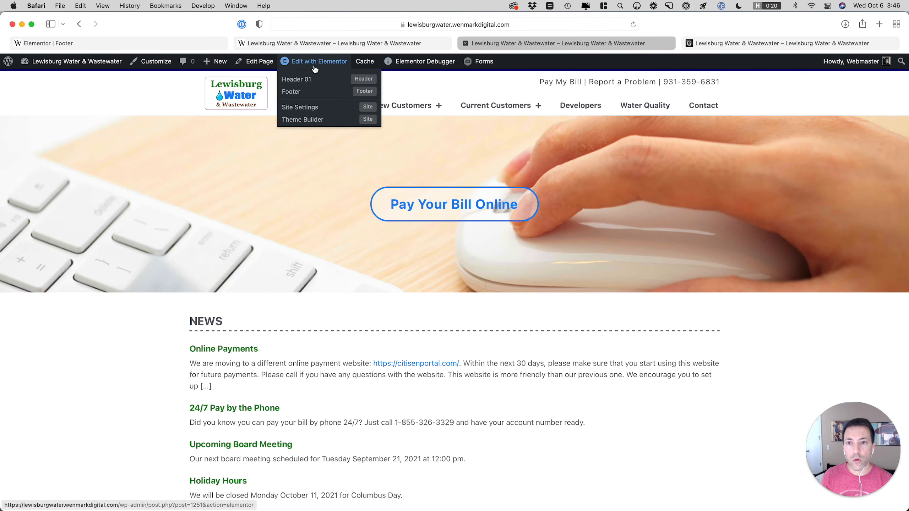
click(308, 110)
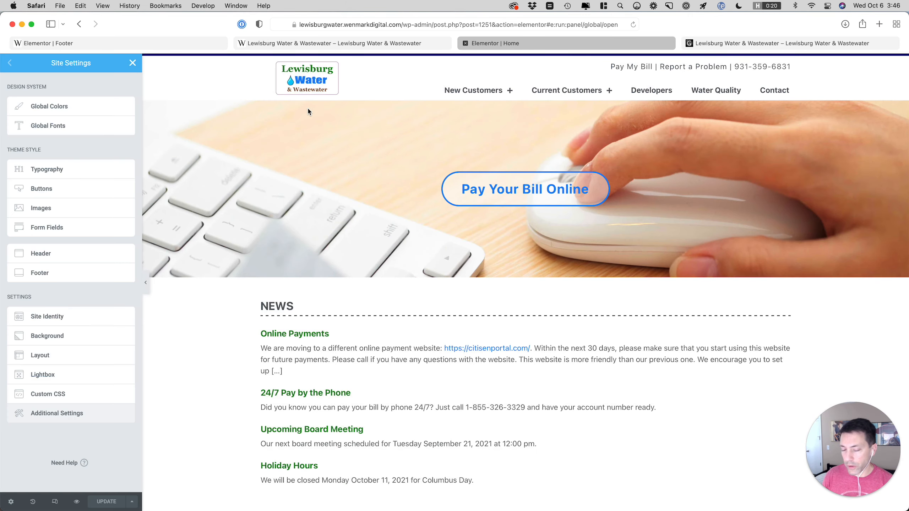
click(70, 394)
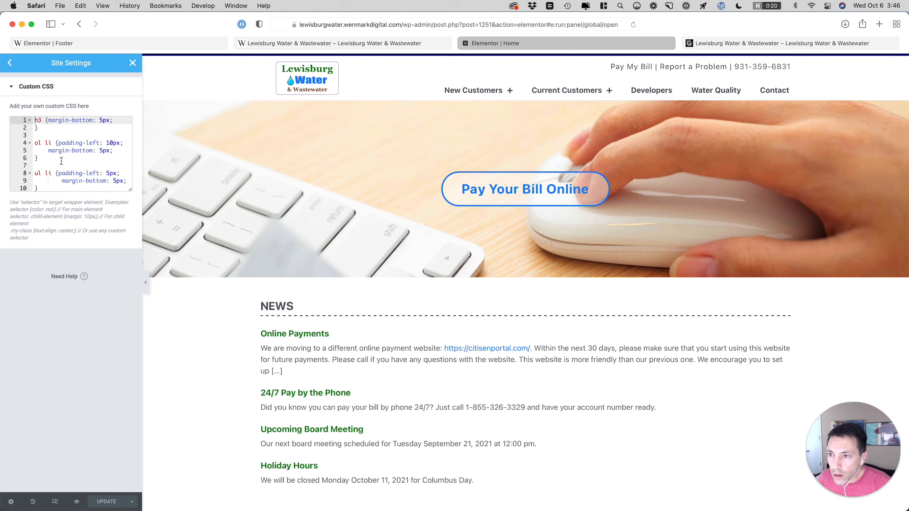
Reformat the h3 and ol li rules in the site's custom CSS so their first declarations start on indented lines
click(47, 121)
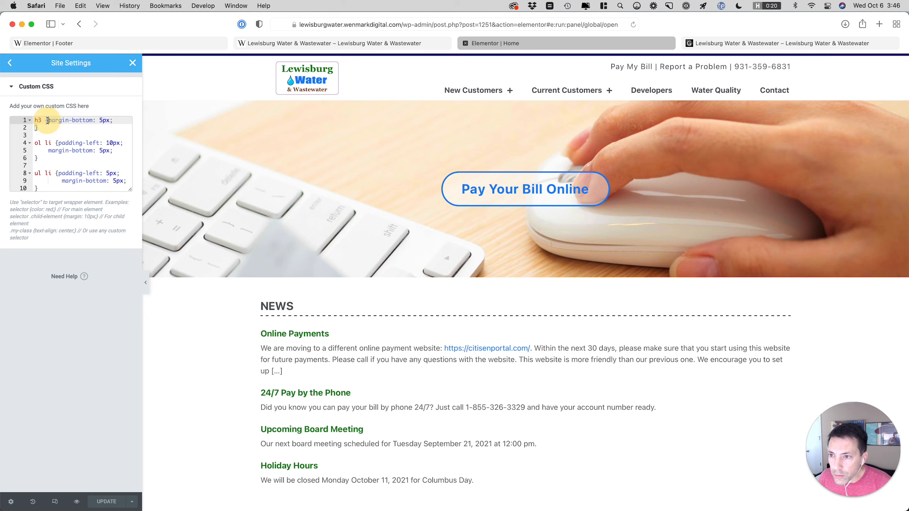
key(Return)
click(49, 152)
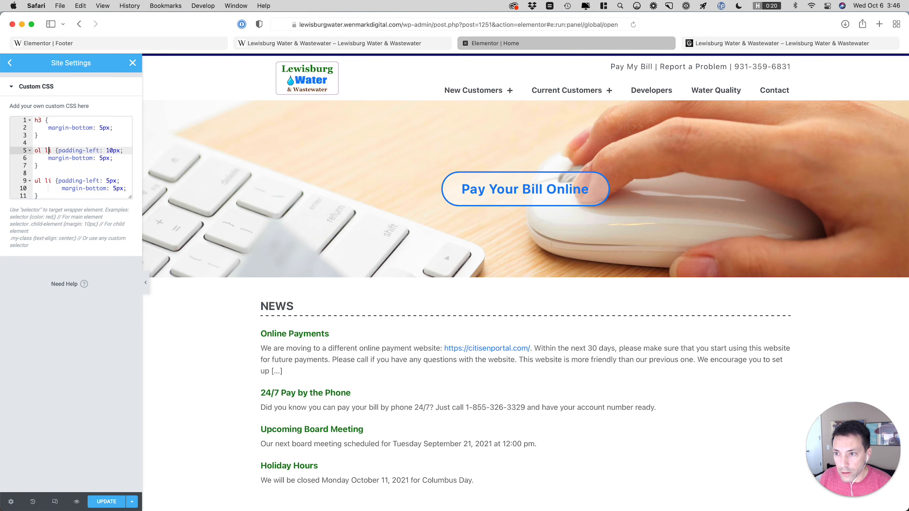
key(Return)
key(Down)
key(Down)
key(Down)
key(Down)
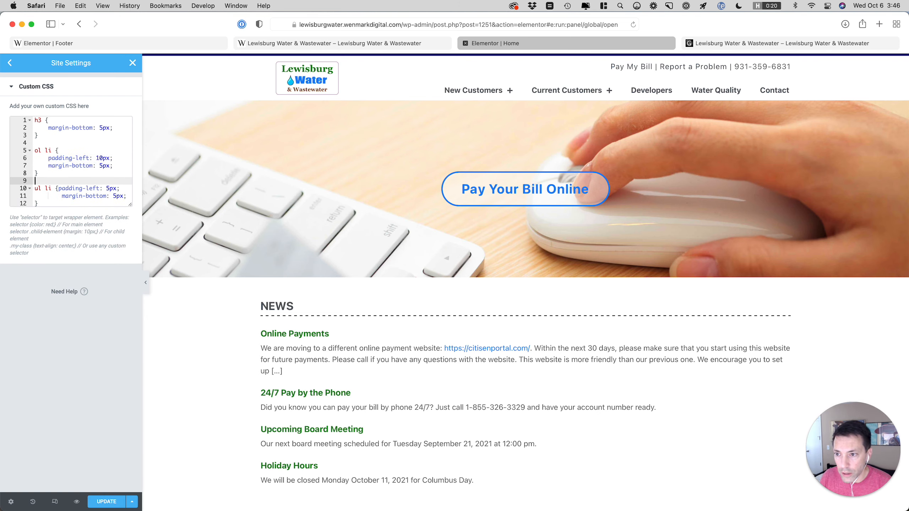
Reformat the ul li rule with each declaration on its own evenly indented line, and save the site settings
key(Return)
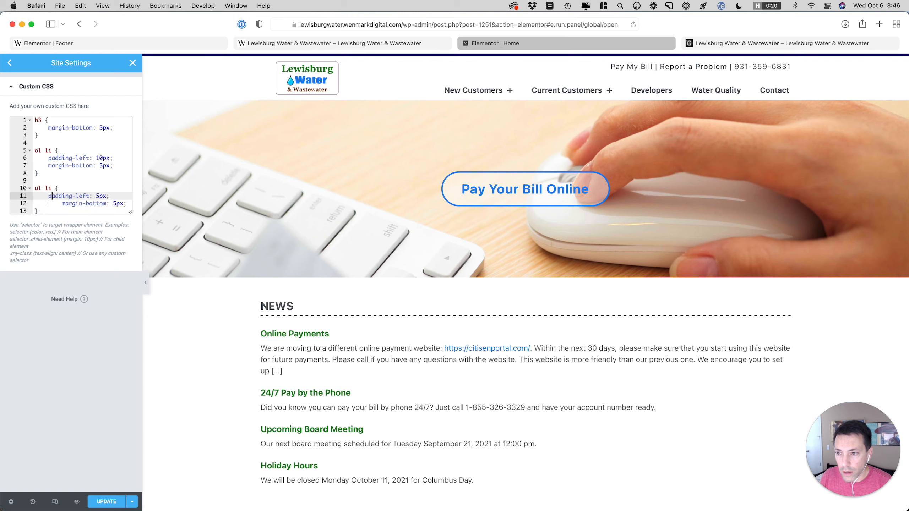
key(Down)
key(BackSpace)
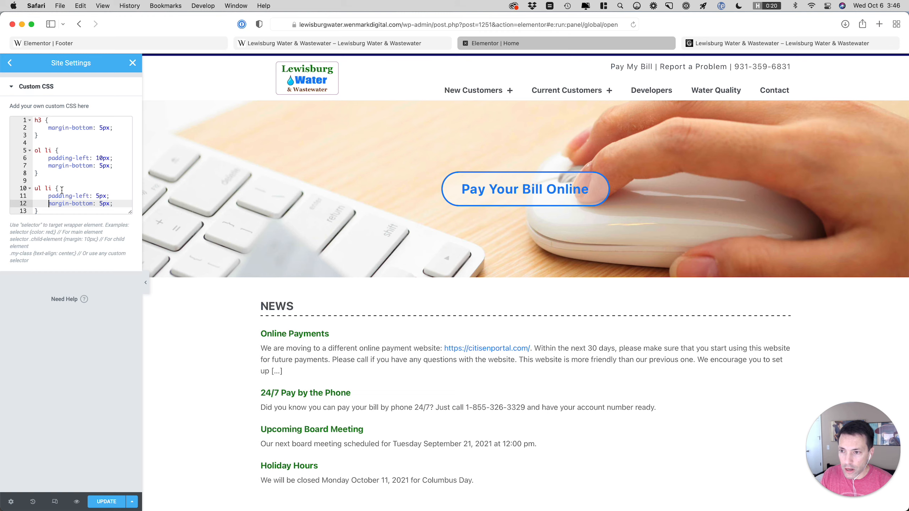
click(112, 204)
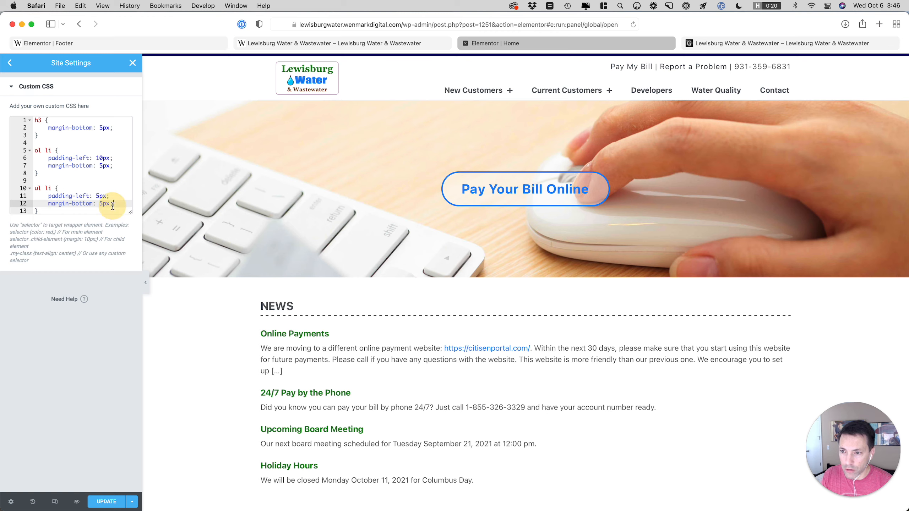
click(113, 502)
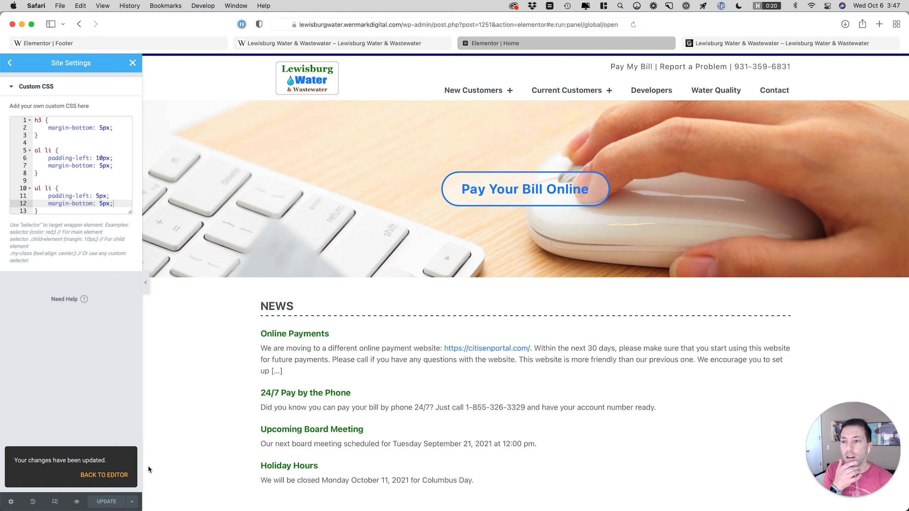
Set the global link hover typography weight to Default and save the site settings
click(10, 63)
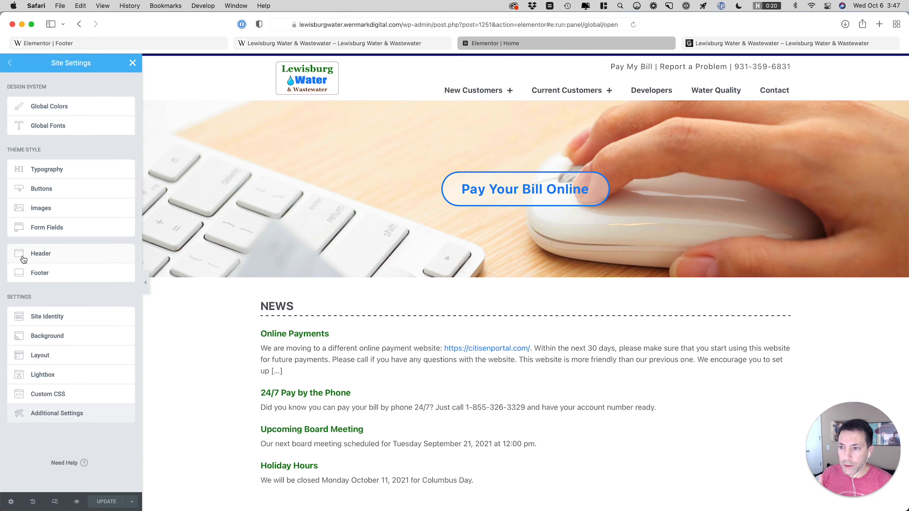
click(48, 173)
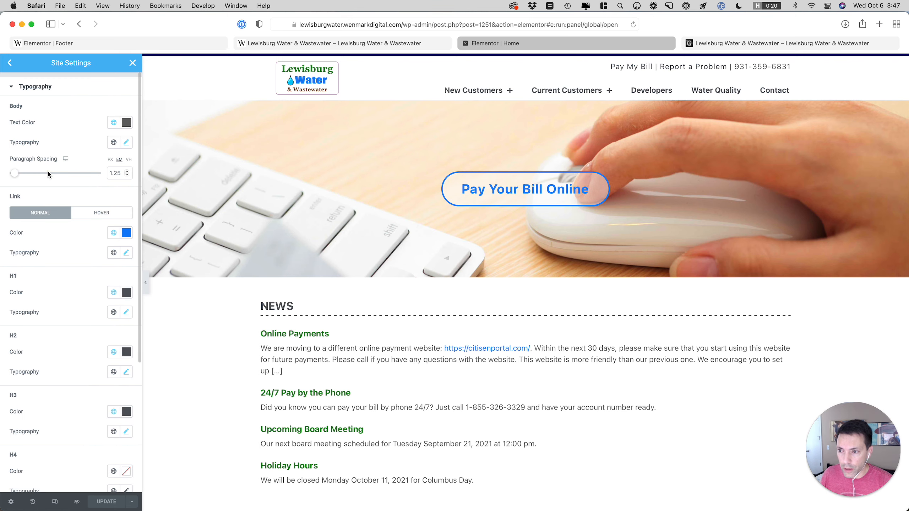
click(103, 214)
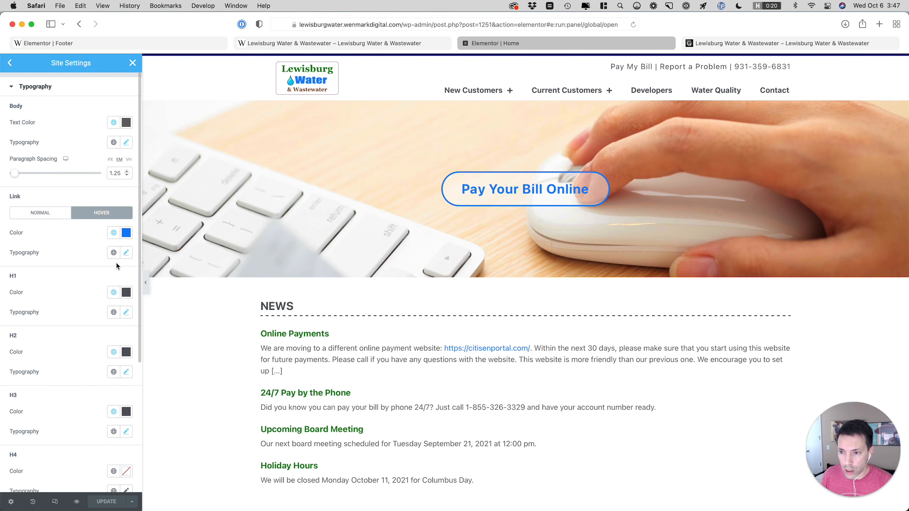
click(127, 253)
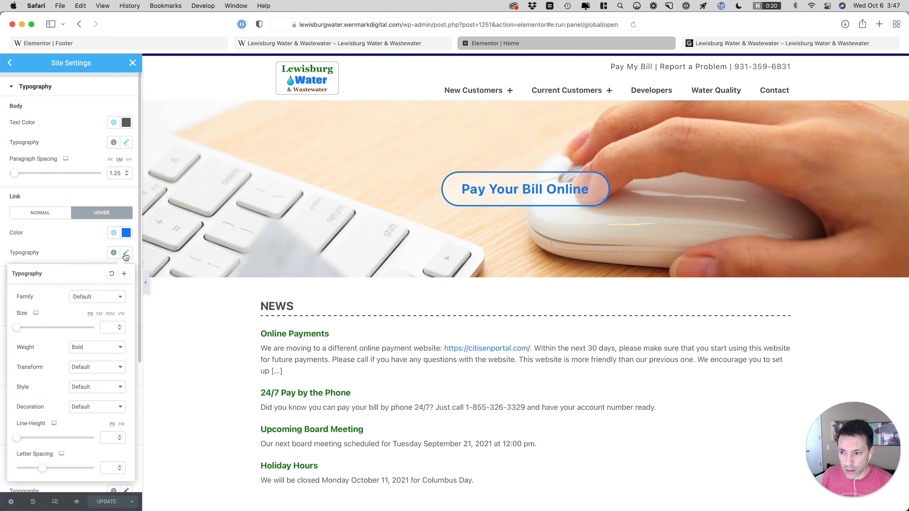
click(96, 348)
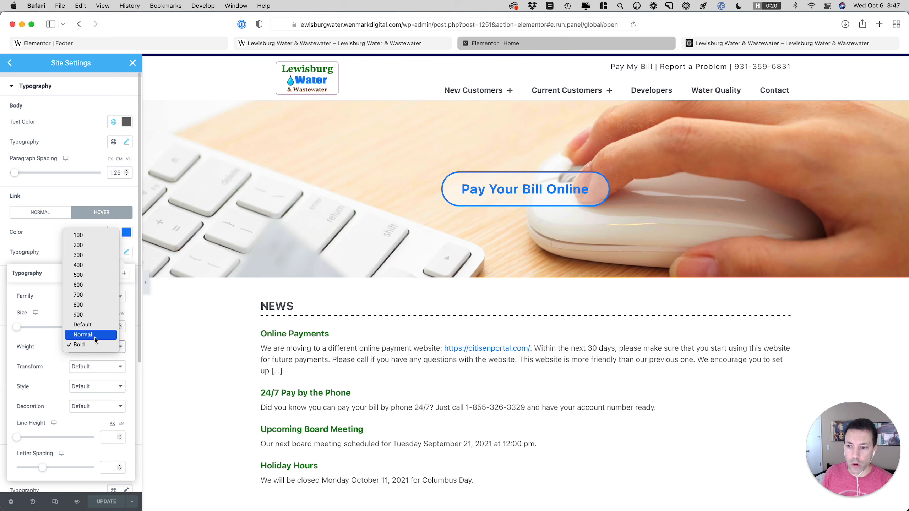
click(94, 325)
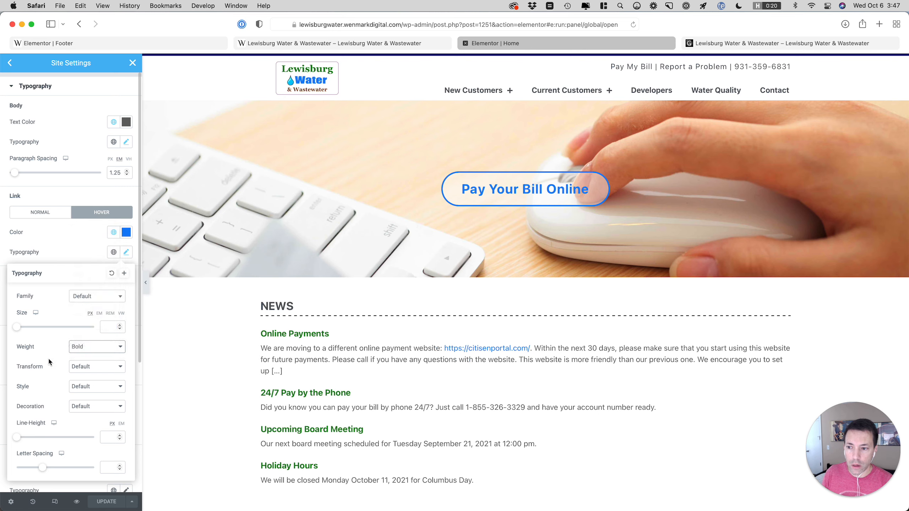
click(95, 503)
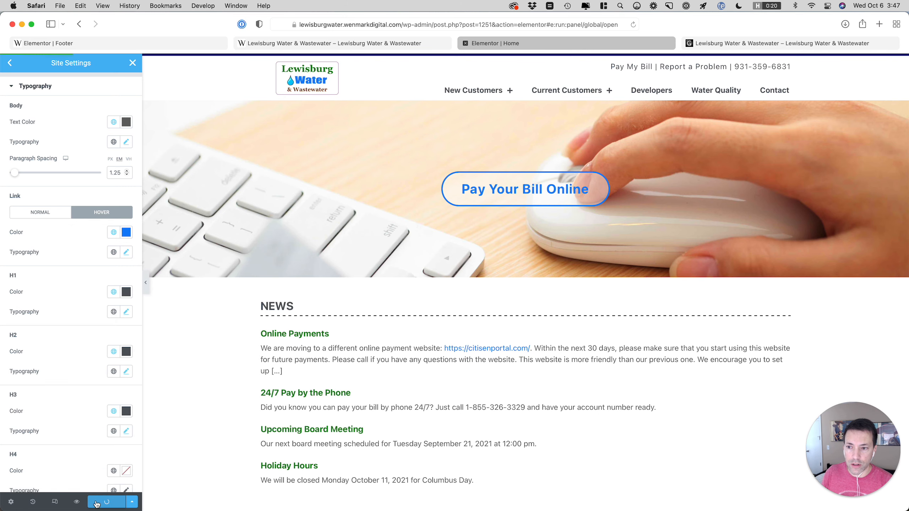
Exit the Home page editor to the live page and reload the inspected homepage to check the footer links
click(132, 63)
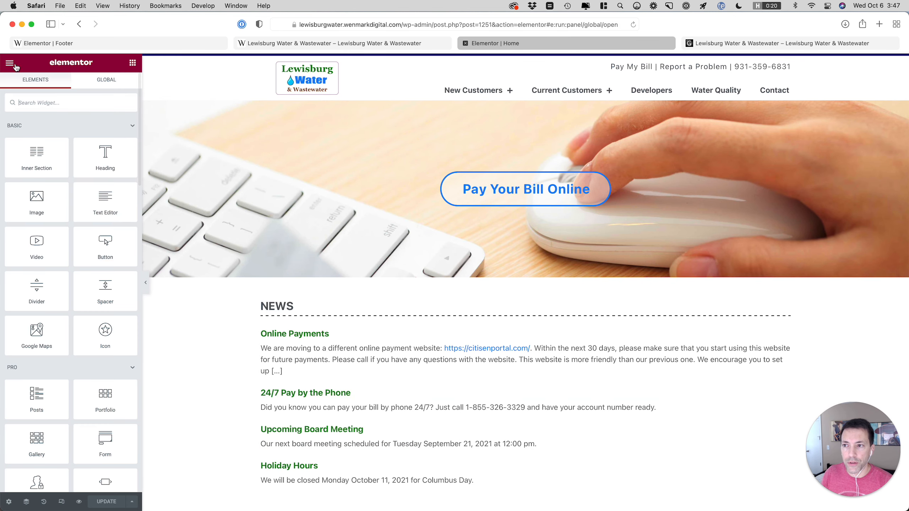
click(10, 62)
click(48, 214)
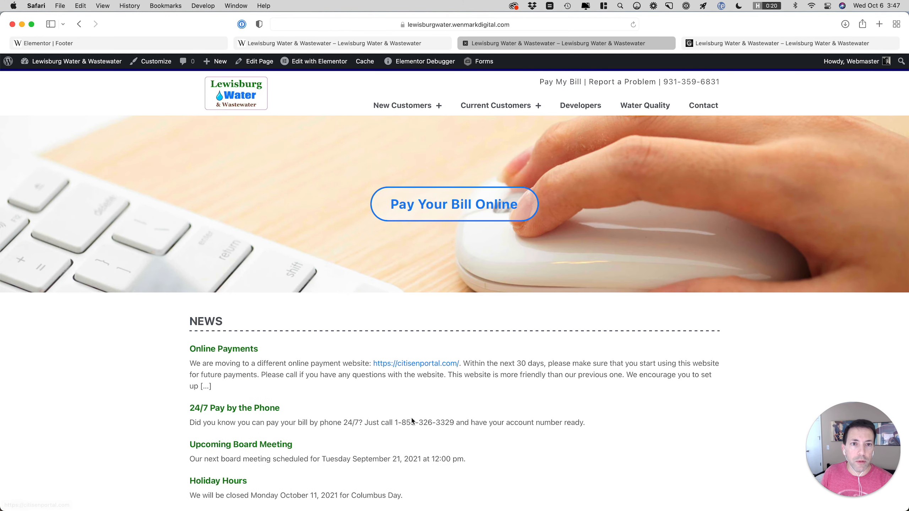
click(286, 43)
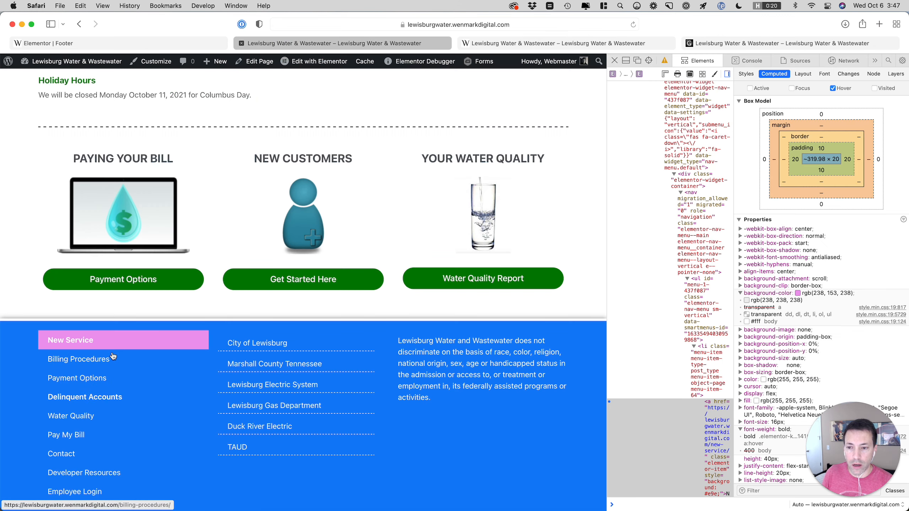
key(super+r)
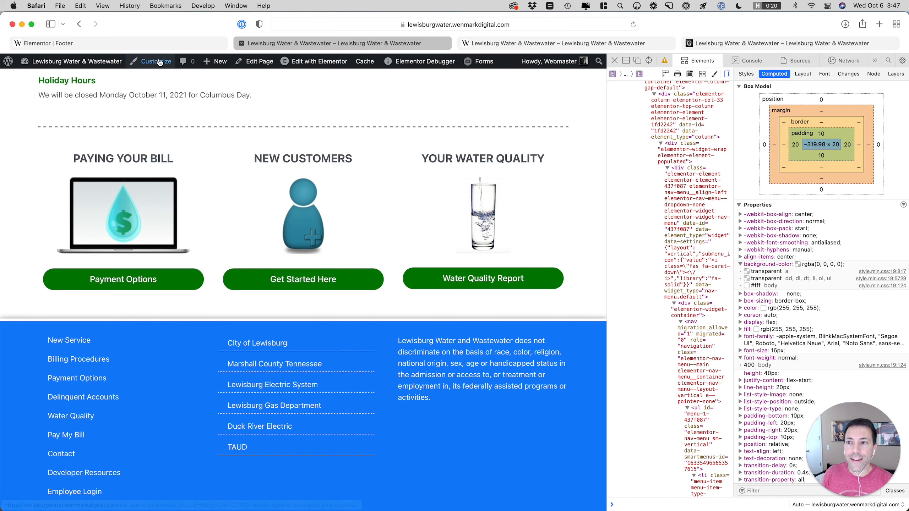
In the footer template's Footer Menu custom CSS, give the selector a rule a border-bottom of 1px dashed #fff
click(152, 43)
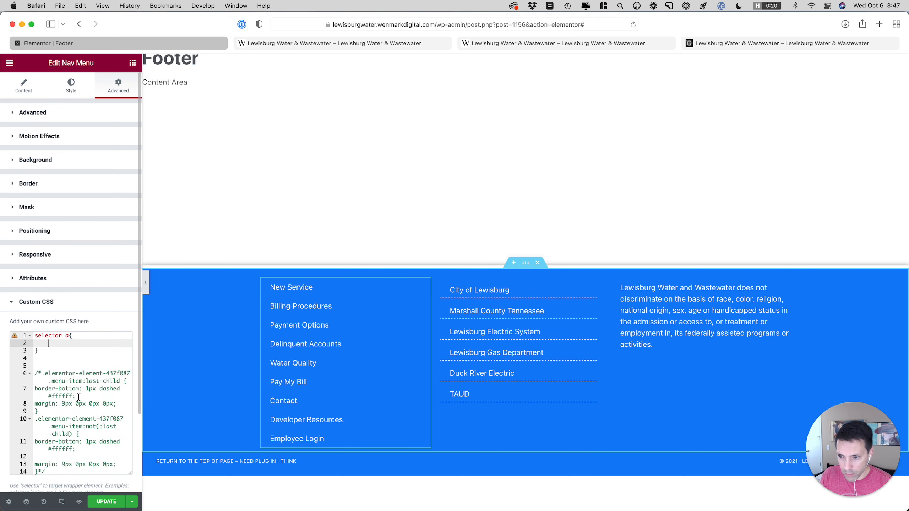
scroll(62, 355, down, 1)
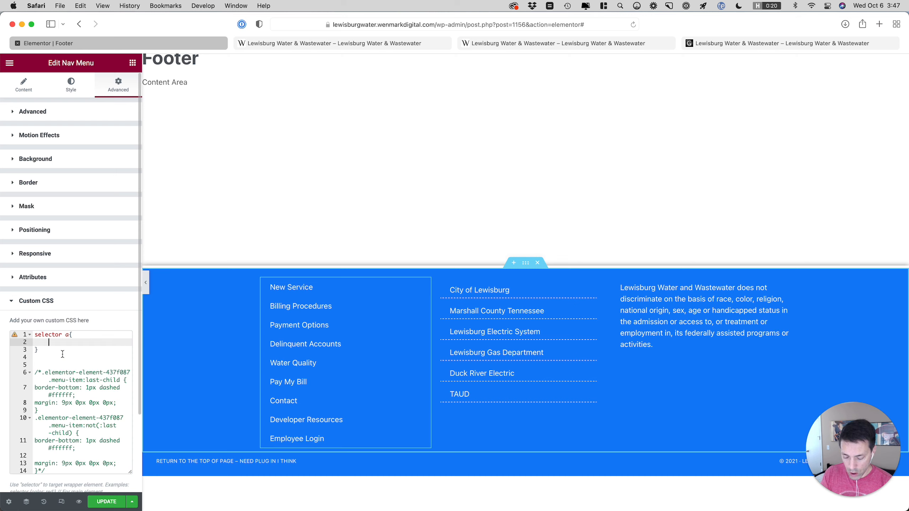
text(border-bottom: )
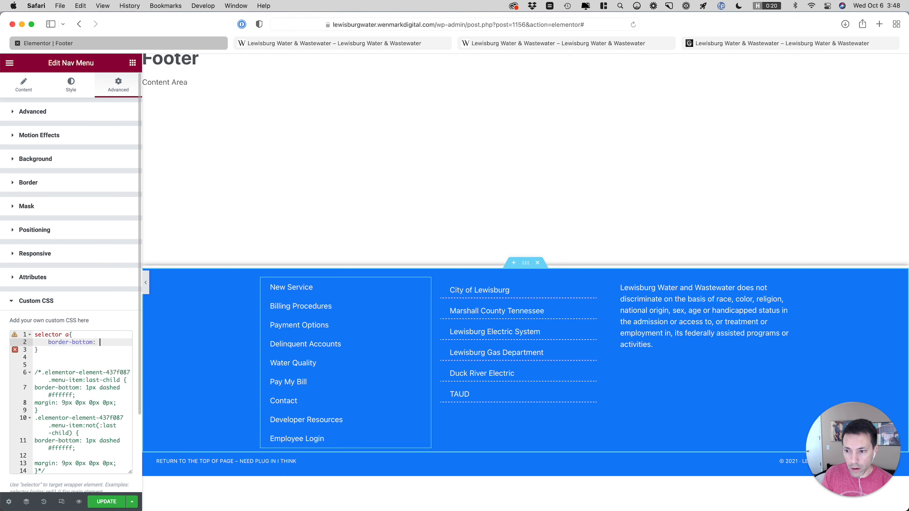
text(1px dashed)
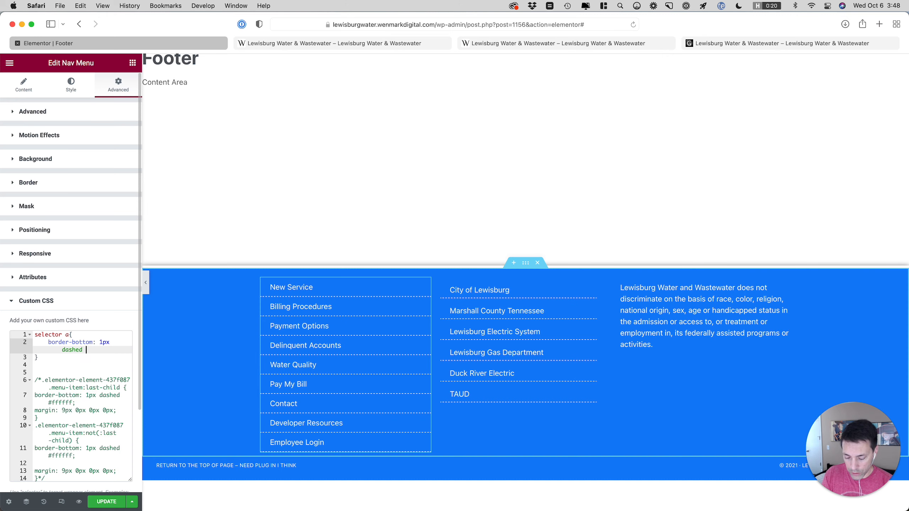
text( #fff;)
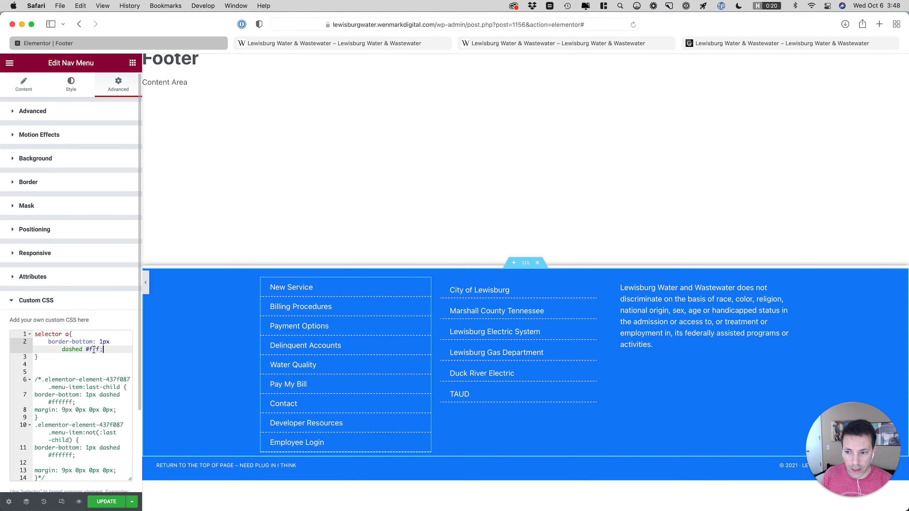
double_click(94, 350)
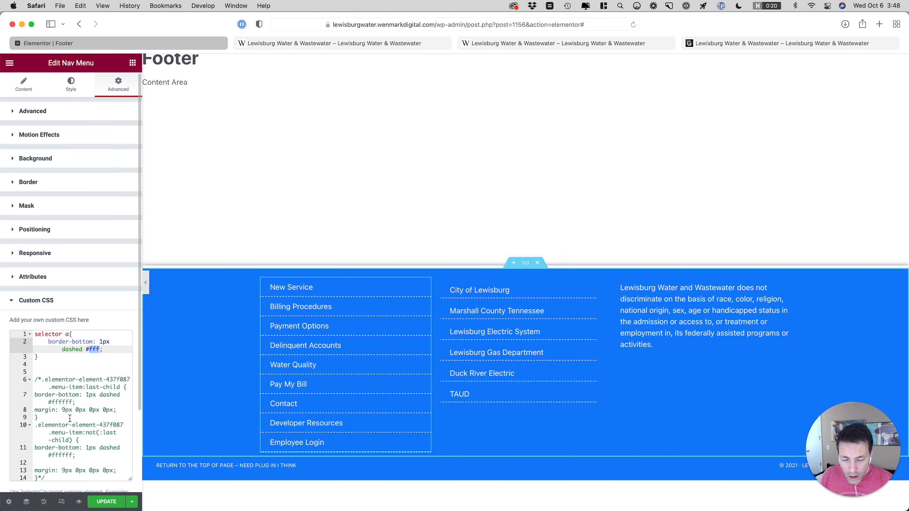
Check the divider lines in the live site's footer, and save the footer template with the new border rule
click(709, 44)
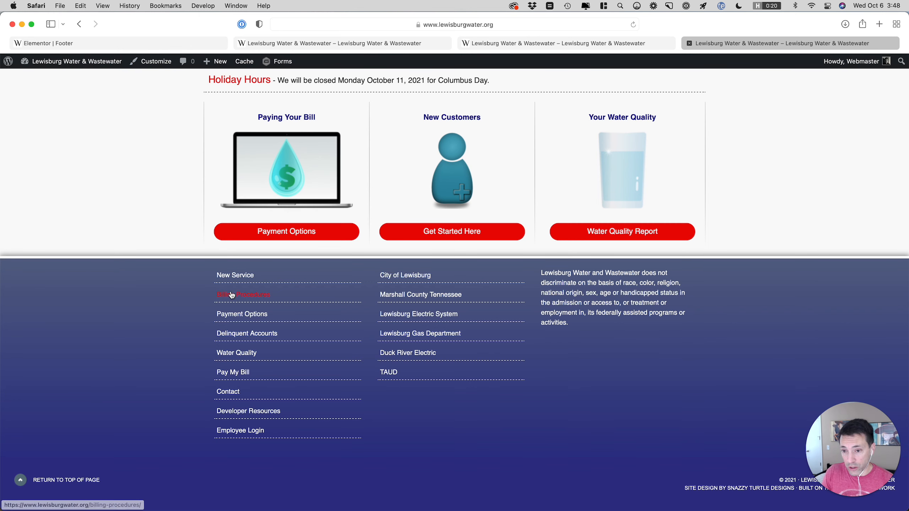
scroll(233, 411, up, 1)
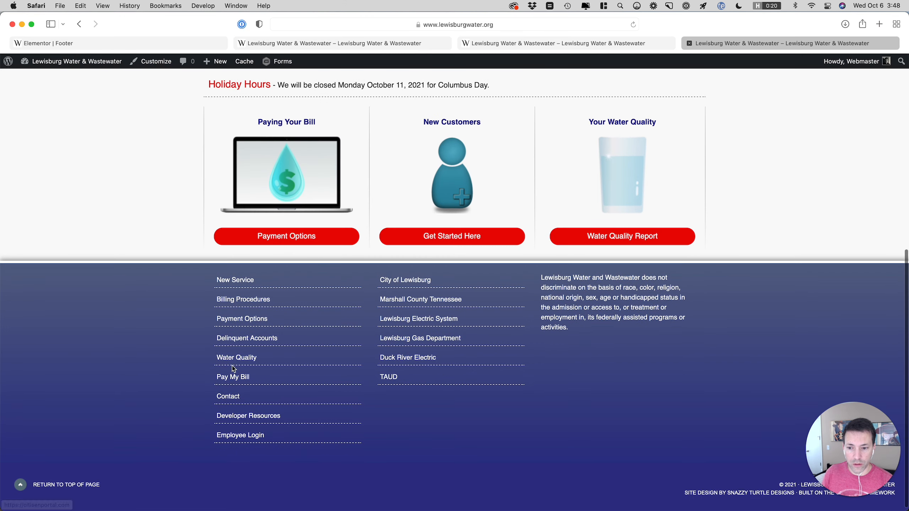
click(121, 43)
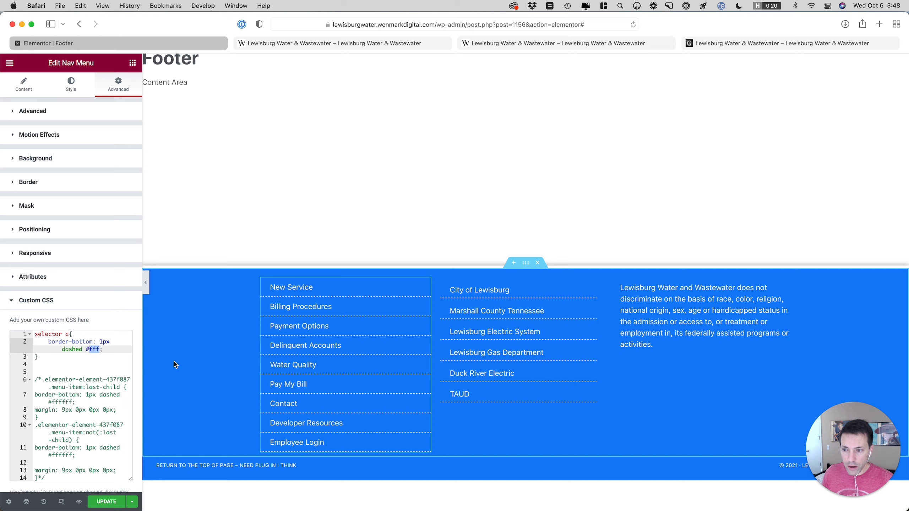
scroll(92, 408, down, 2)
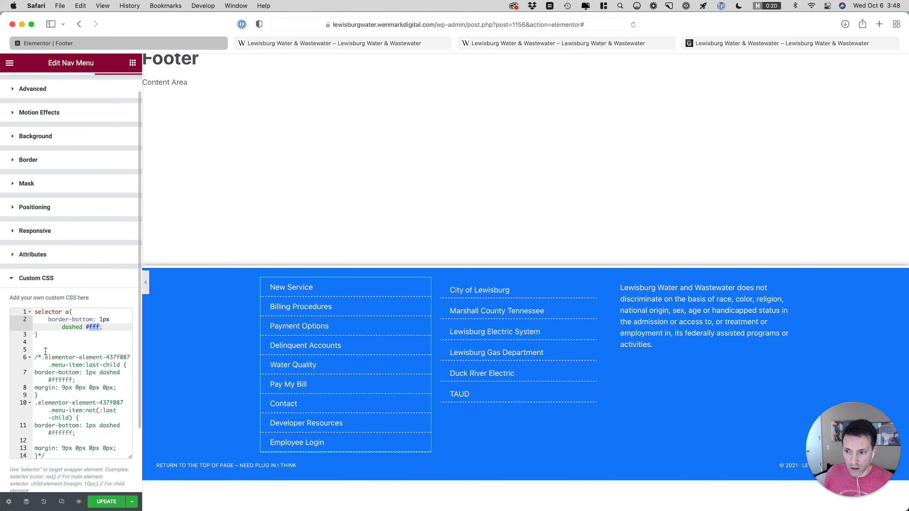
click(105, 501)
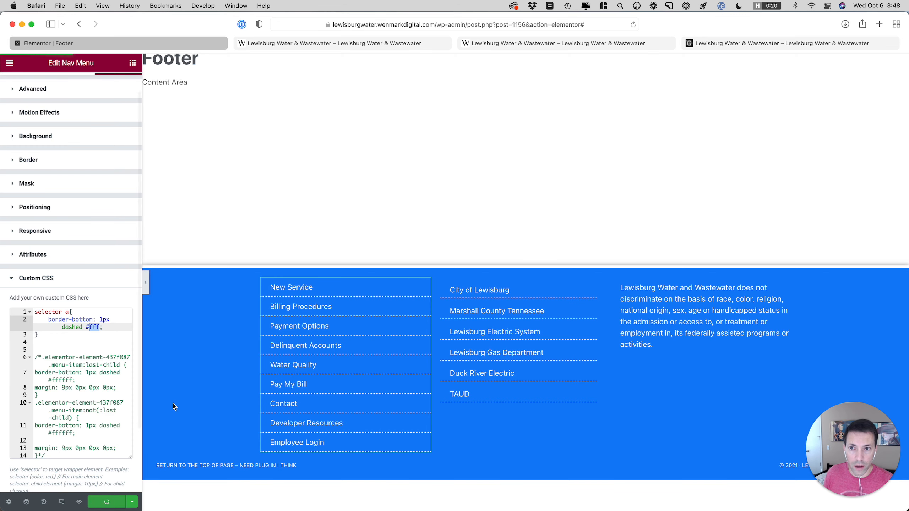
Reload the development homepage and compare its footer menu dividers with the live site's footer
click(311, 46)
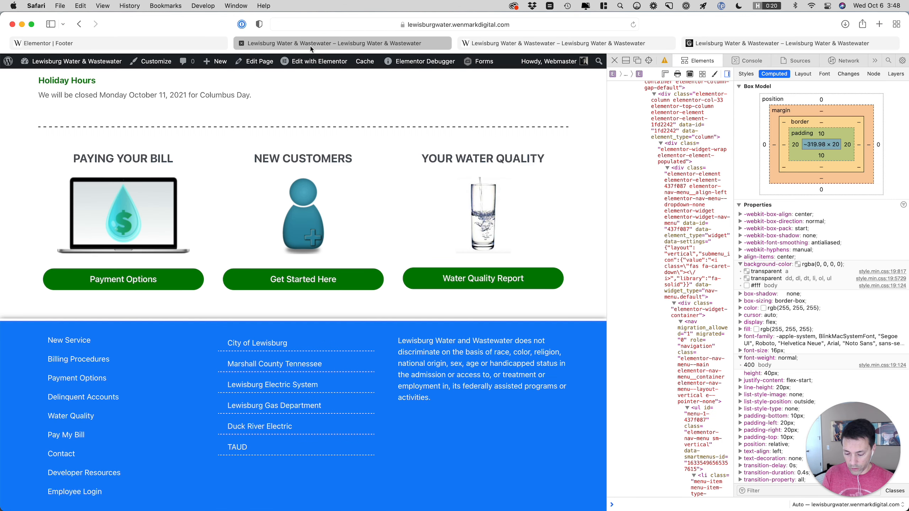
key(super+r)
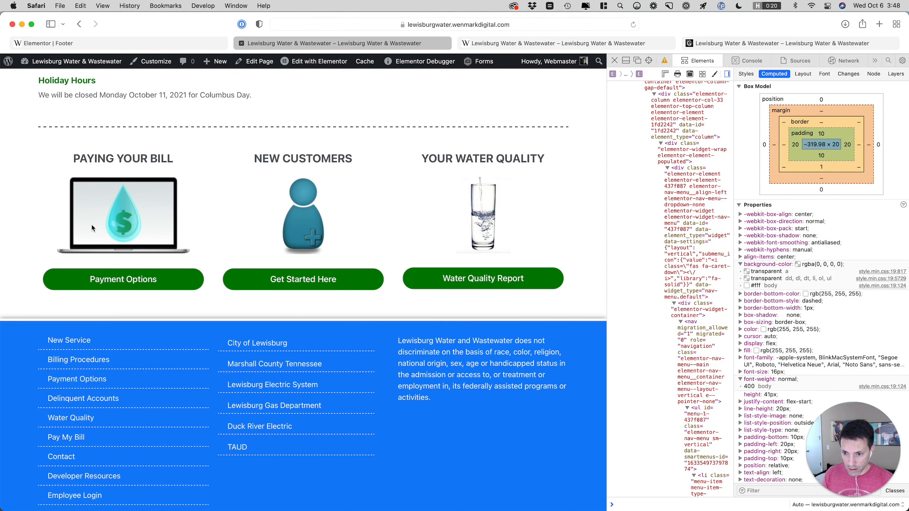
scroll(80, 343, down, 2)
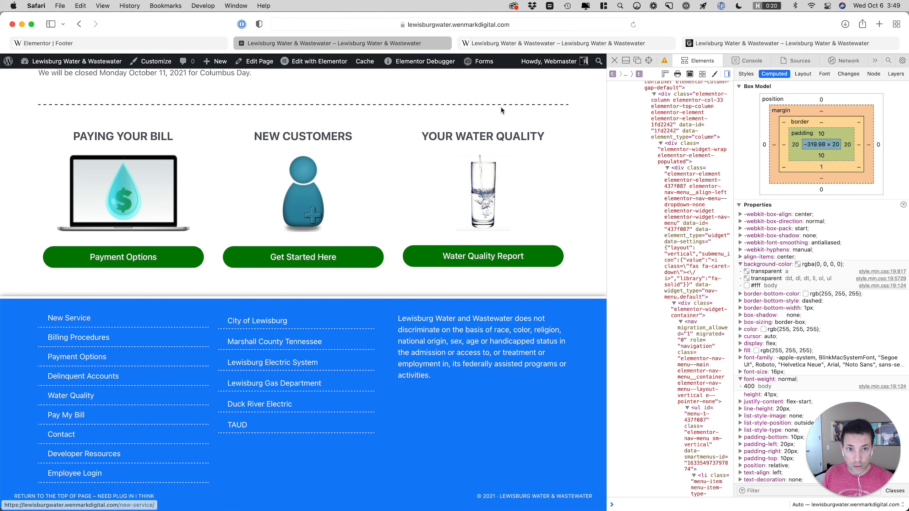
click(734, 44)
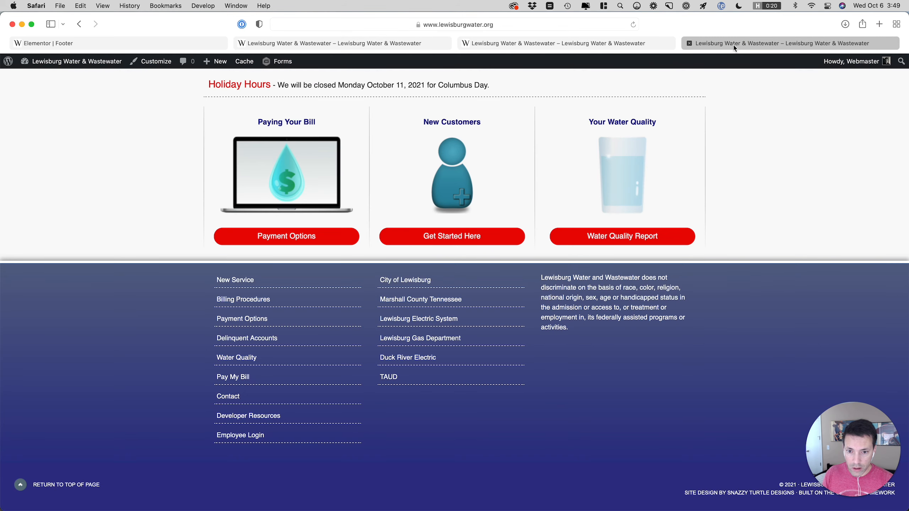
click(133, 43)
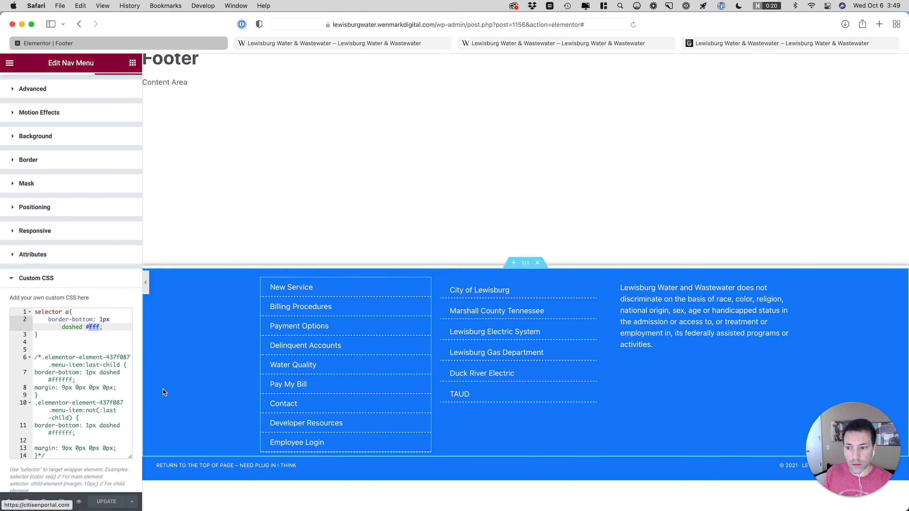
Delete the commented-out menu-item rules from the Footer Menu's custom CSS and copy the remaining selector a rule
click(40, 348)
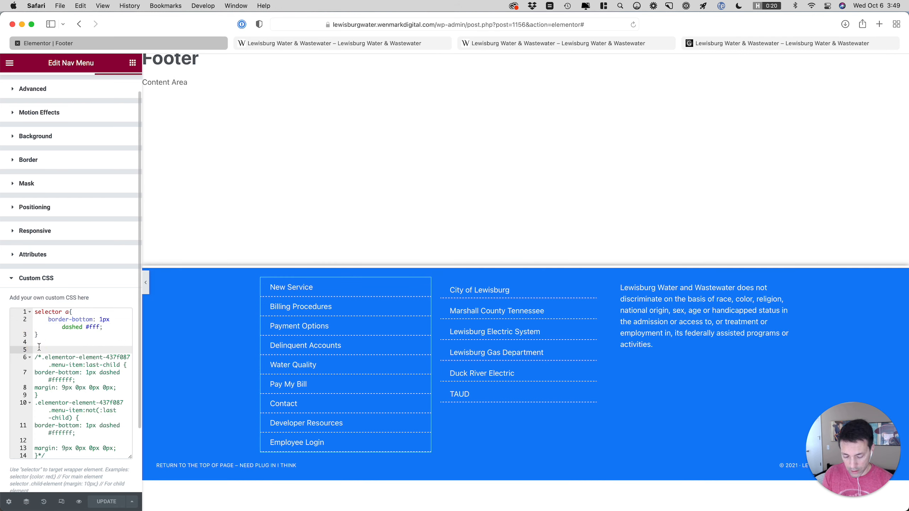
key(shift+super+Down)
key(BackSpace)
key(BackSpace)
key(BackSpace)
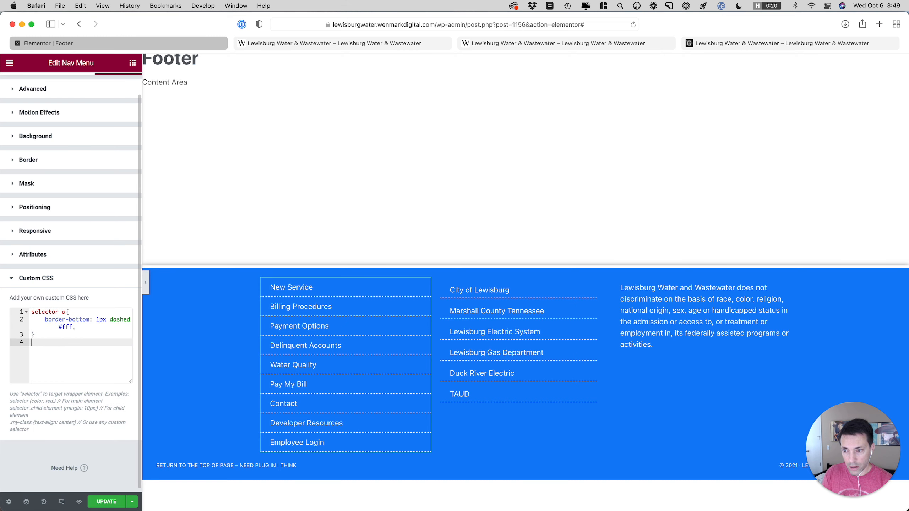
key(super+a)
key(super+c)
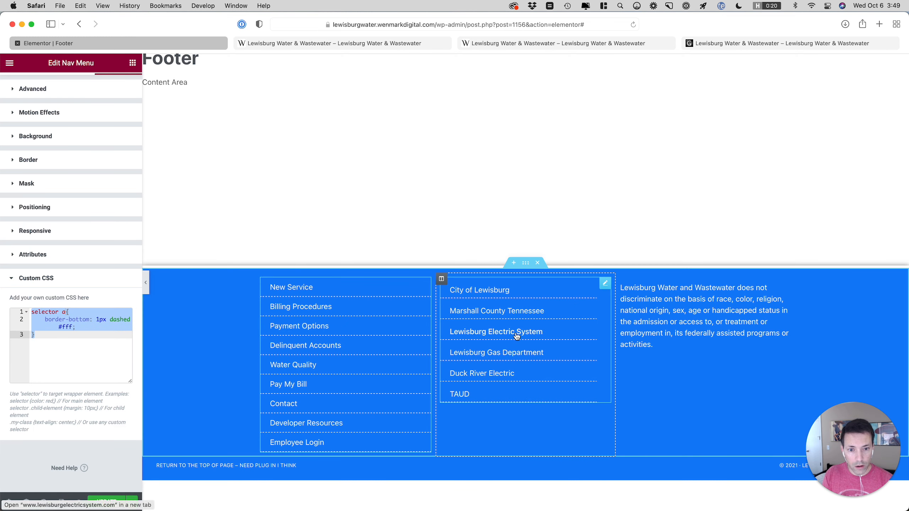
Set the mobile dropdown breakpoint of the Local_Resources nav menu to None
click(605, 284)
click(93, 282)
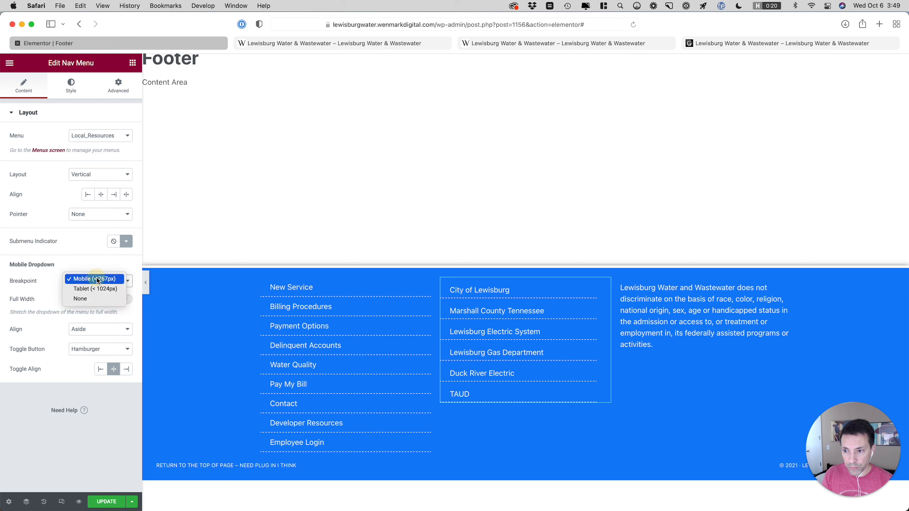
click(104, 298)
Replace all of the Local_Resources menu's custom CSS with the copied selector a dashed border rule
click(119, 86)
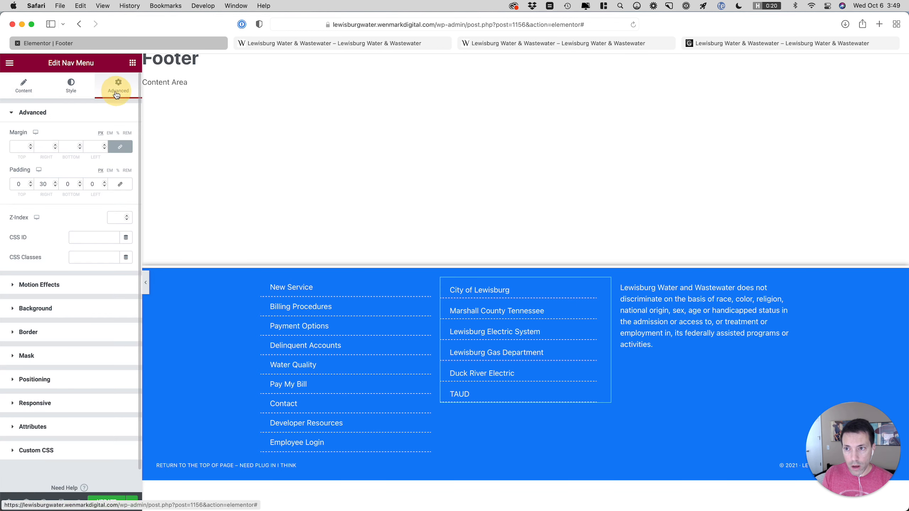
click(77, 450)
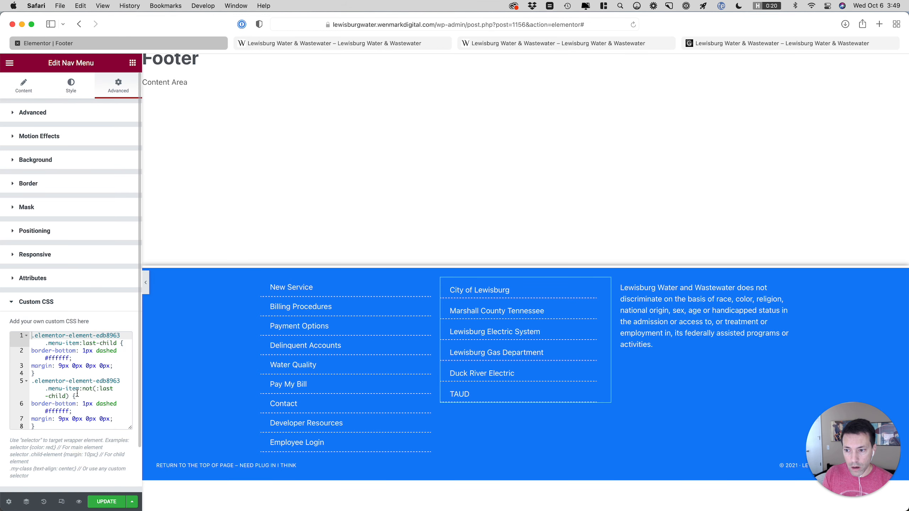
click(76, 389)
key(super+a)
key(super+v)
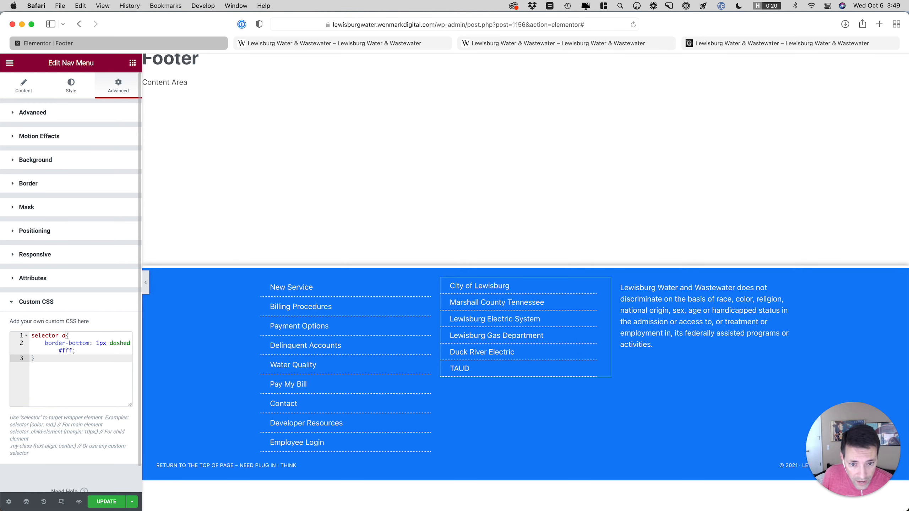
Review the Footer Menu widget's layout and style settings, and clear the Local_Resources nav menu's widget padding values to match
click(425, 284)
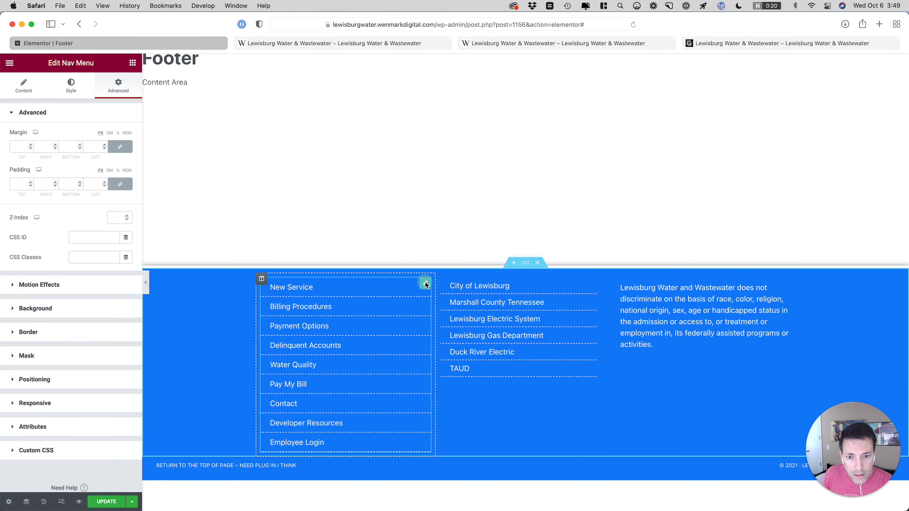
click(24, 86)
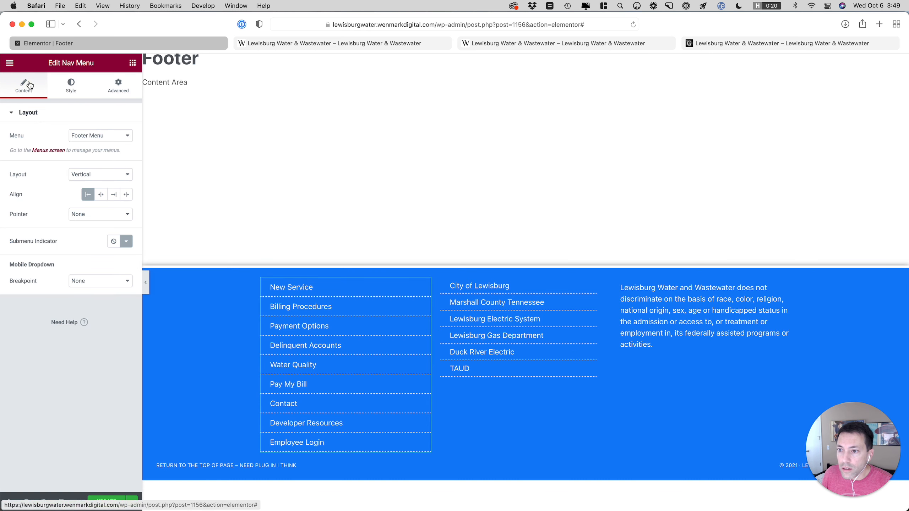
click(74, 86)
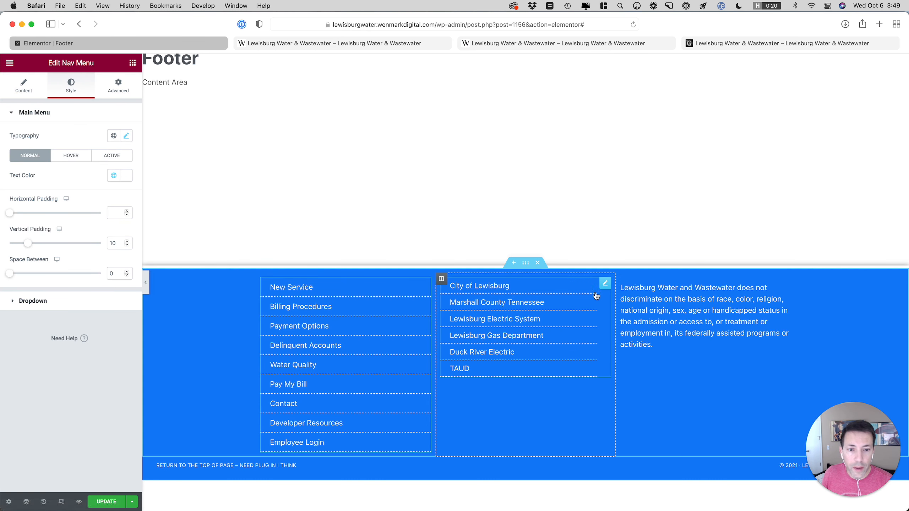
click(604, 283)
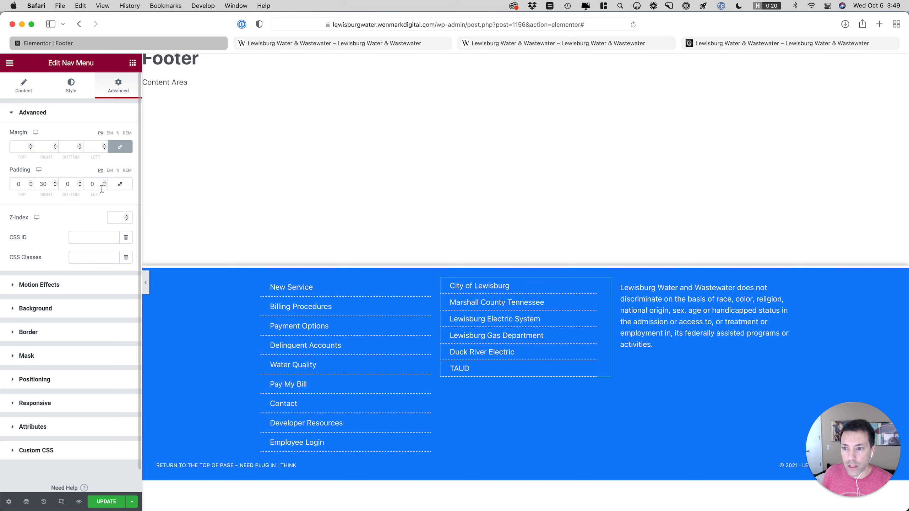
click(120, 184)
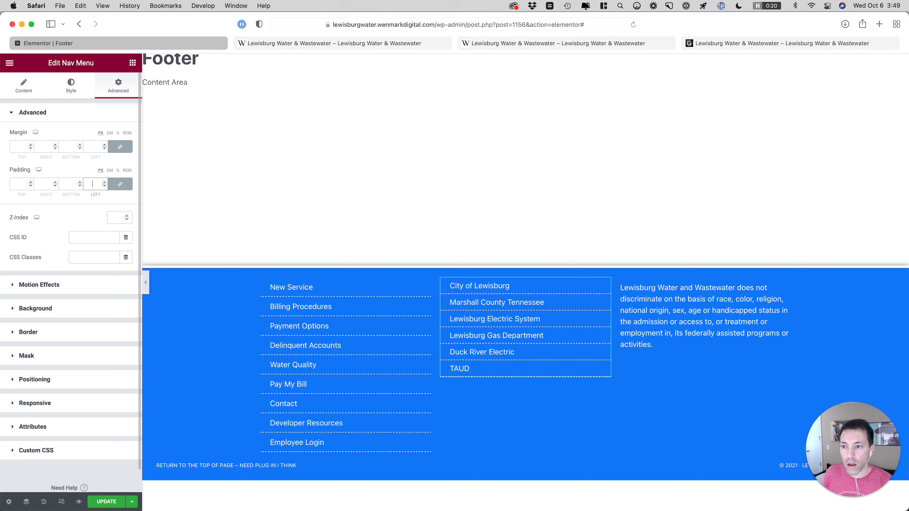
Set the Local_Resources menu's vertical padding to 10 and save the footer template
click(25, 89)
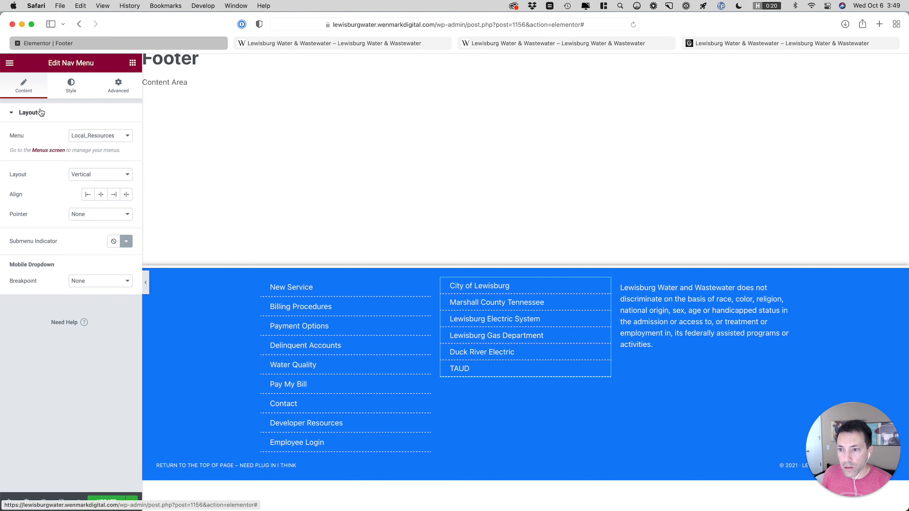
click(66, 88)
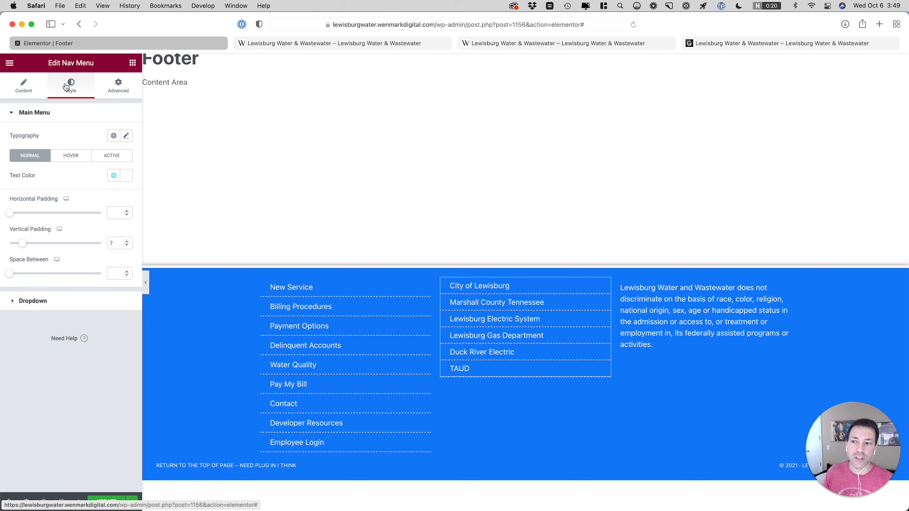
click(126, 242)
click(126, 241)
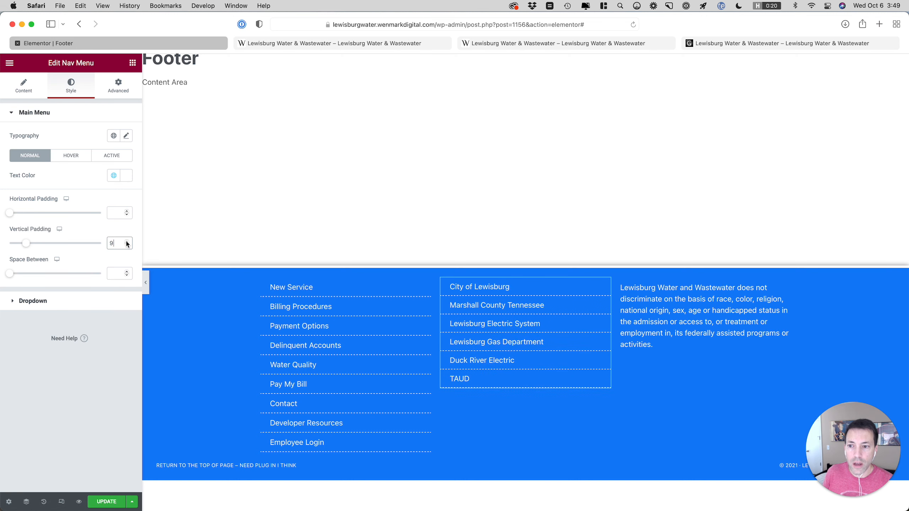
click(127, 241)
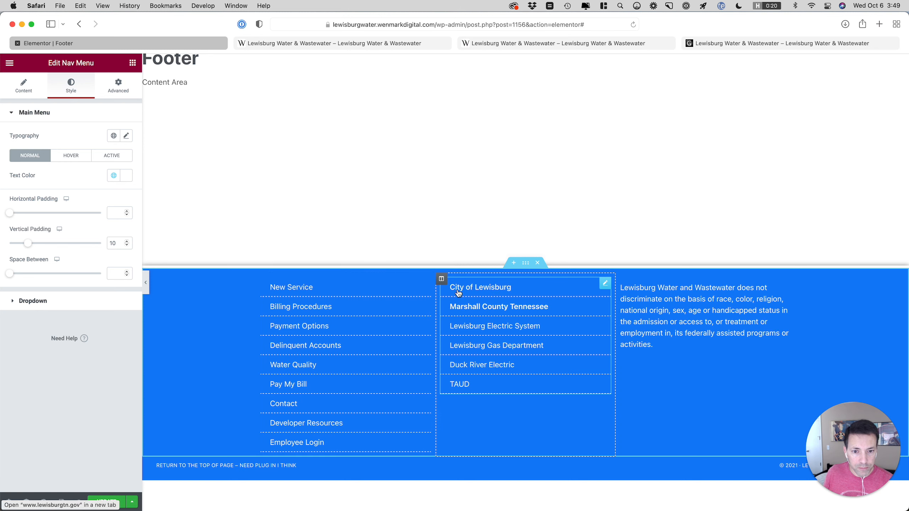
click(117, 500)
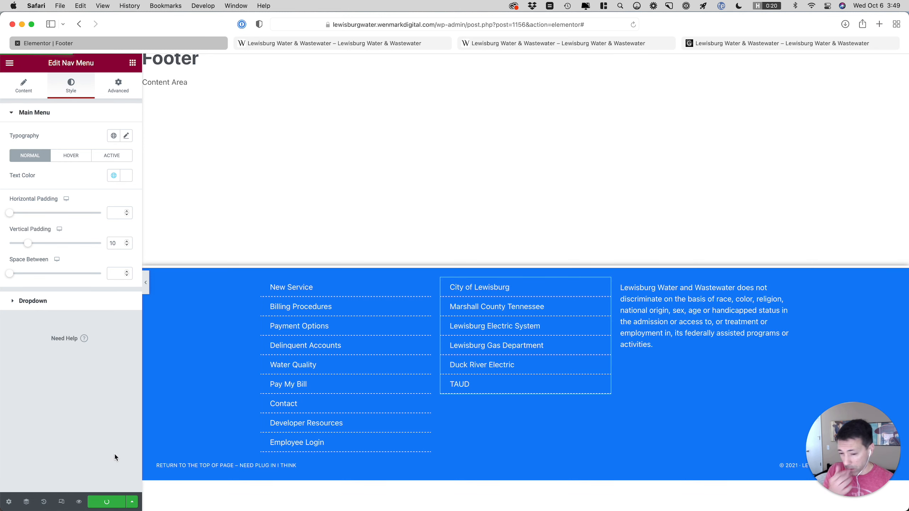
Reload the editor and reset the Footer Menu widget's main menu typography to default
key(super+r)
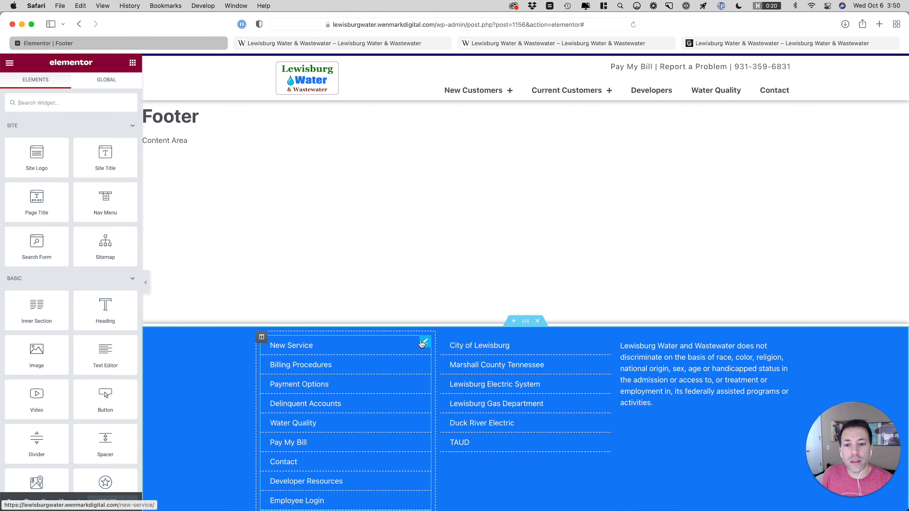
click(424, 343)
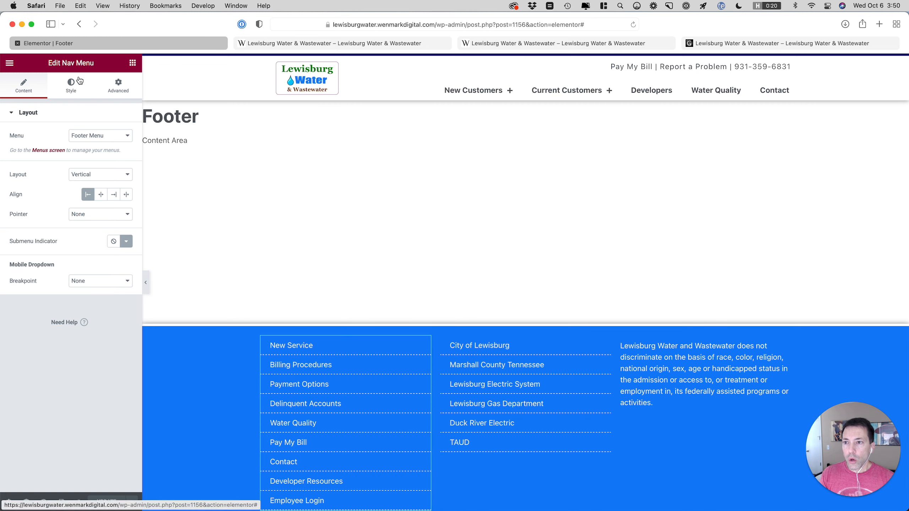
click(72, 85)
click(71, 157)
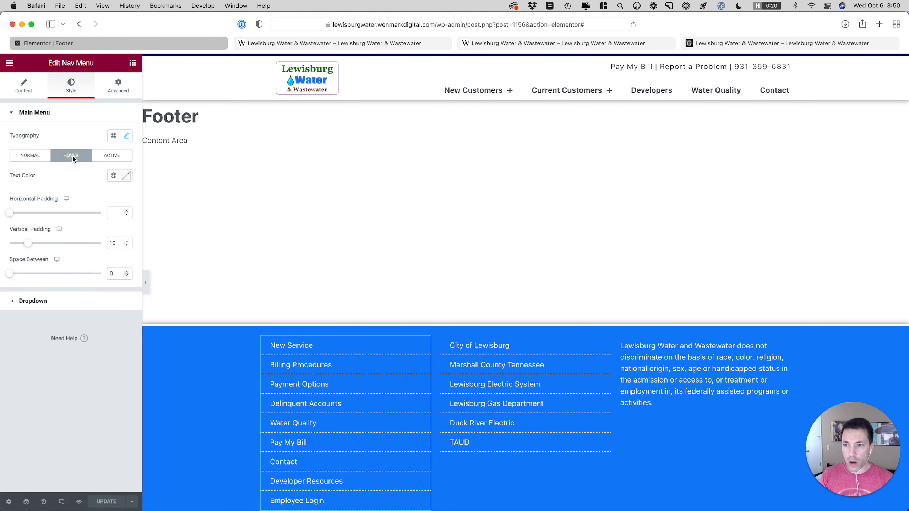
click(126, 137)
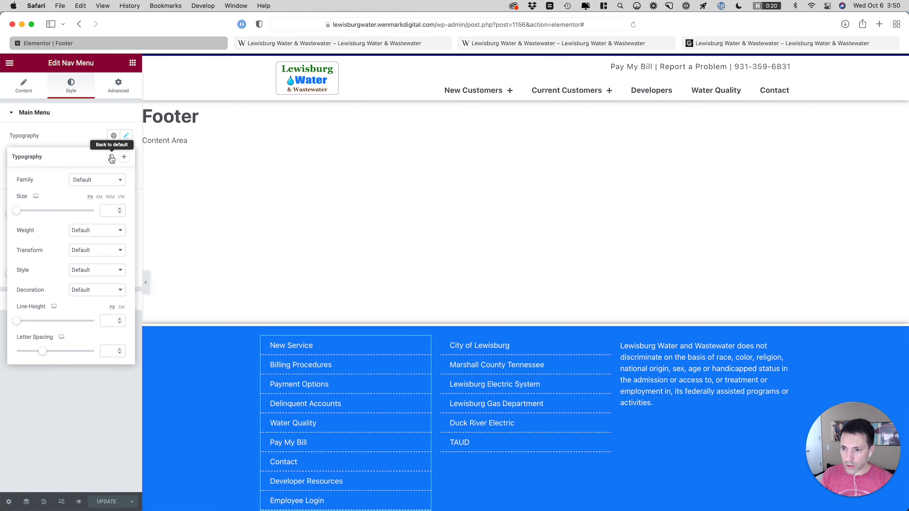
click(126, 136)
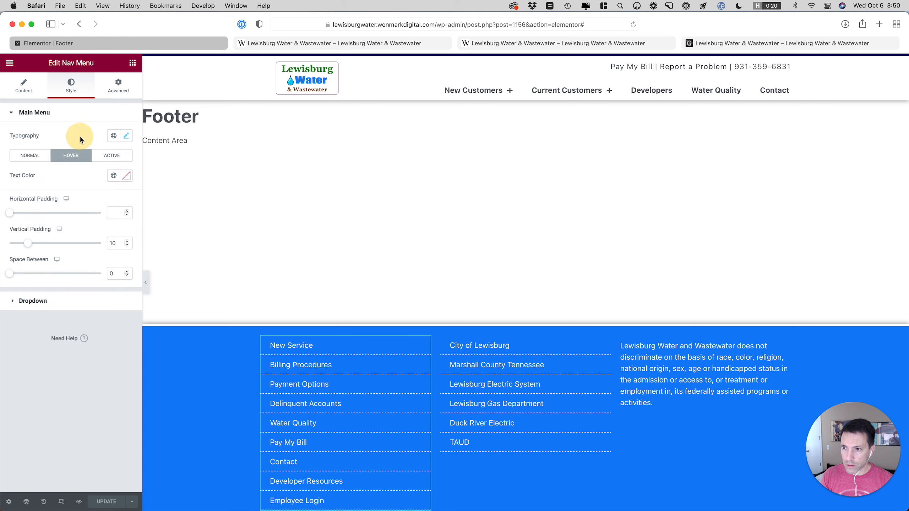
click(126, 136)
click(111, 158)
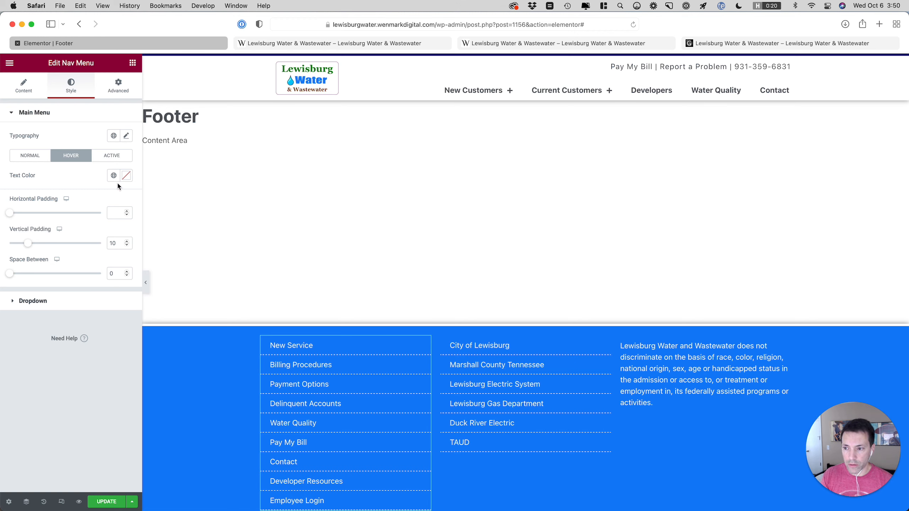
Set the Footer Menu widget's pointer to Background
click(42, 89)
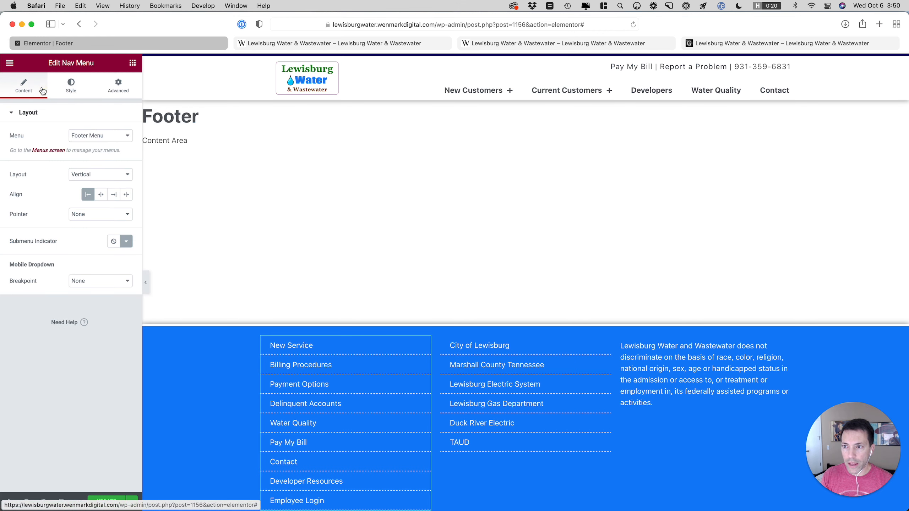
click(88, 215)
click(90, 262)
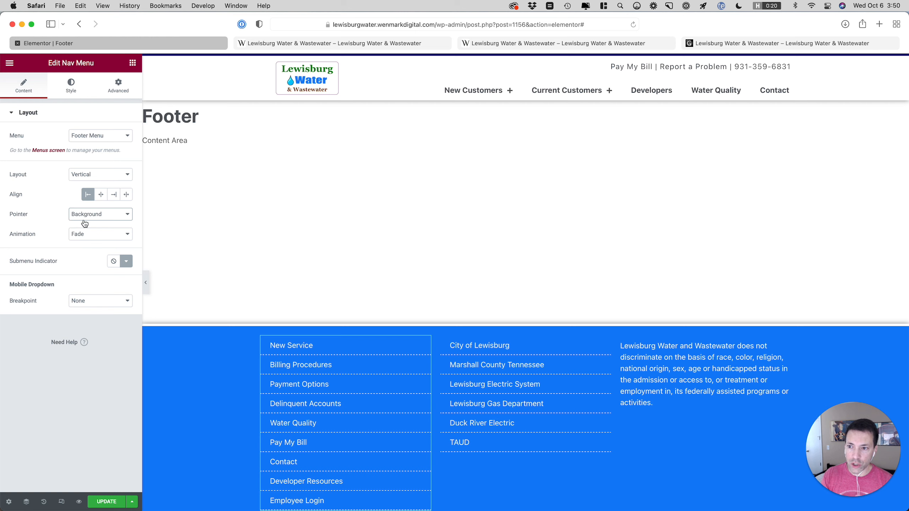
Set the Footer Menu's hover pointer color to the global White and its hover text color to Primary
click(71, 86)
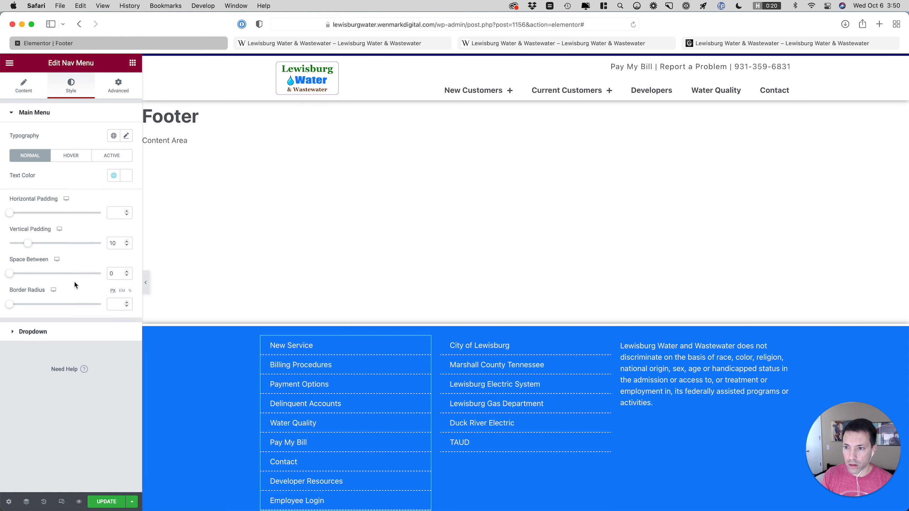
click(62, 156)
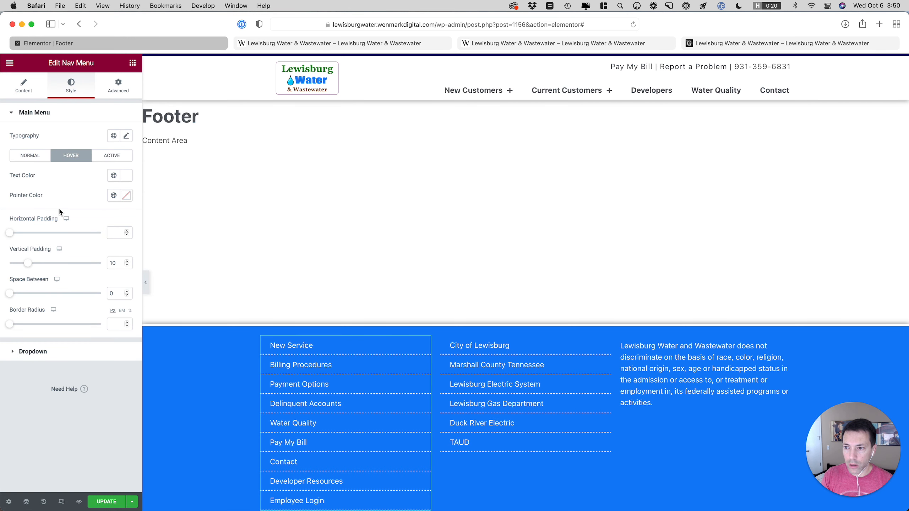
click(113, 195)
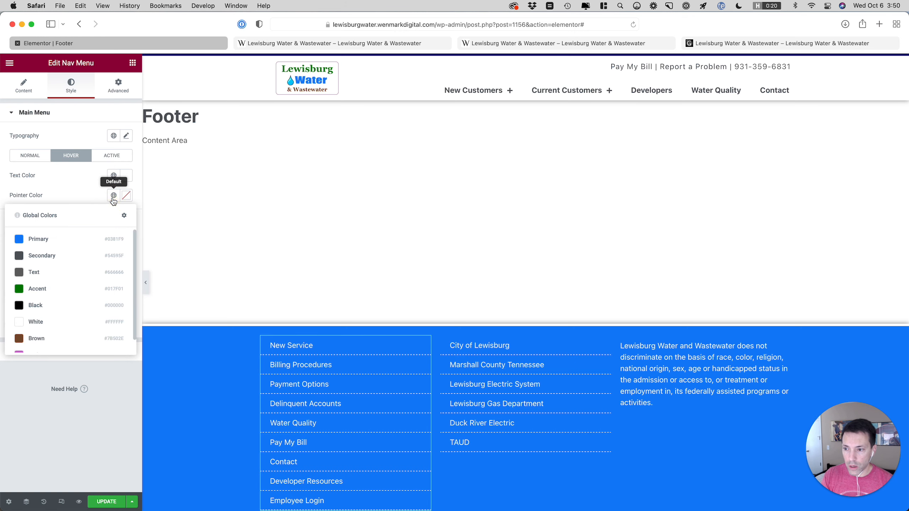
scroll(56, 265, down, 1)
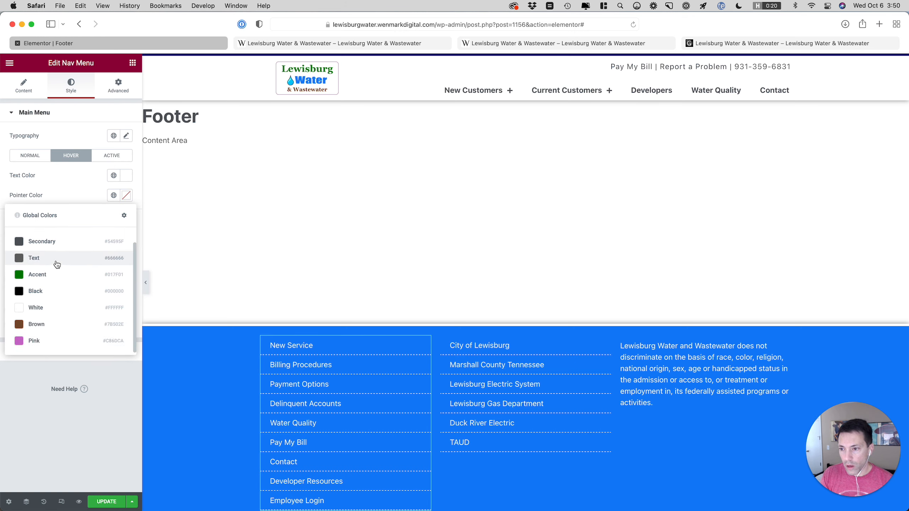
click(61, 309)
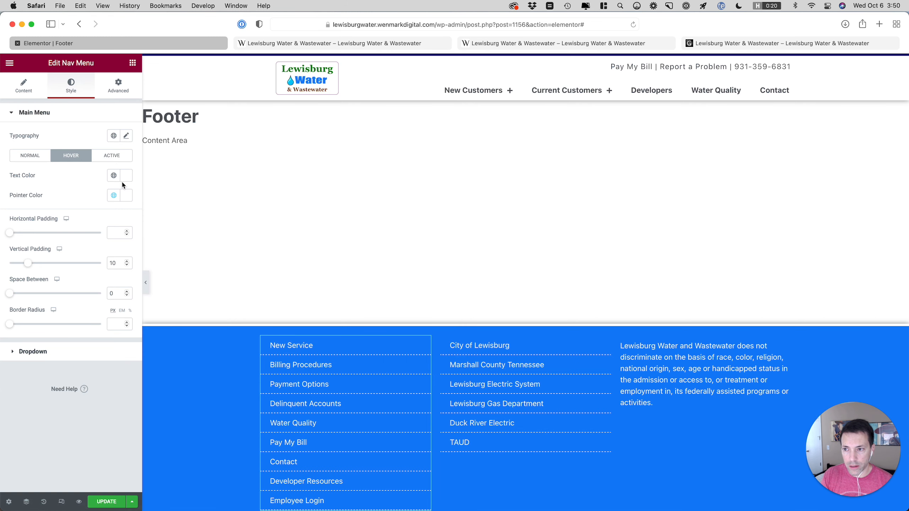
click(113, 176)
click(66, 224)
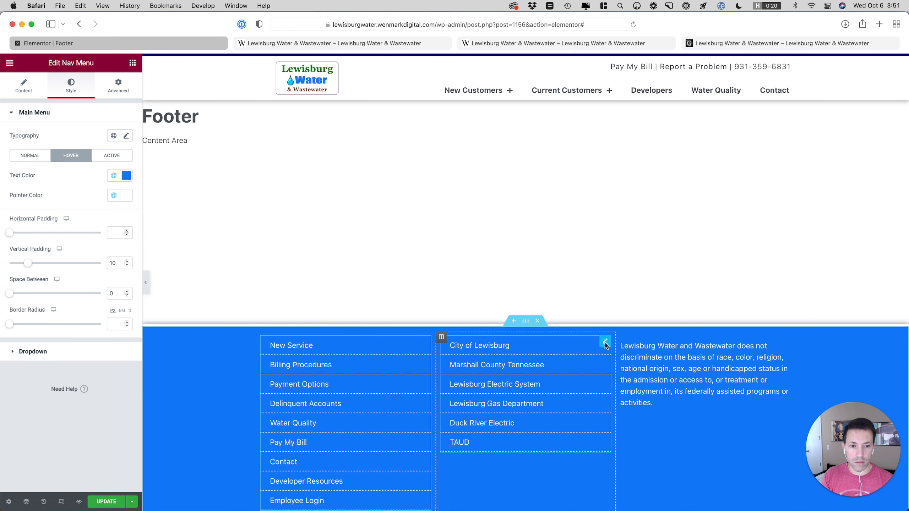
Set the Local_Resources nav menu's pointer to Background
click(604, 342)
click(85, 215)
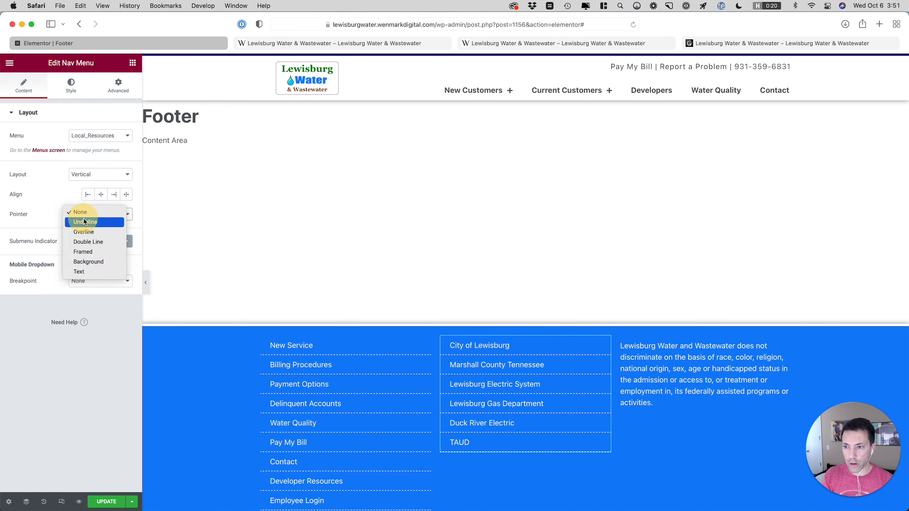
click(86, 262)
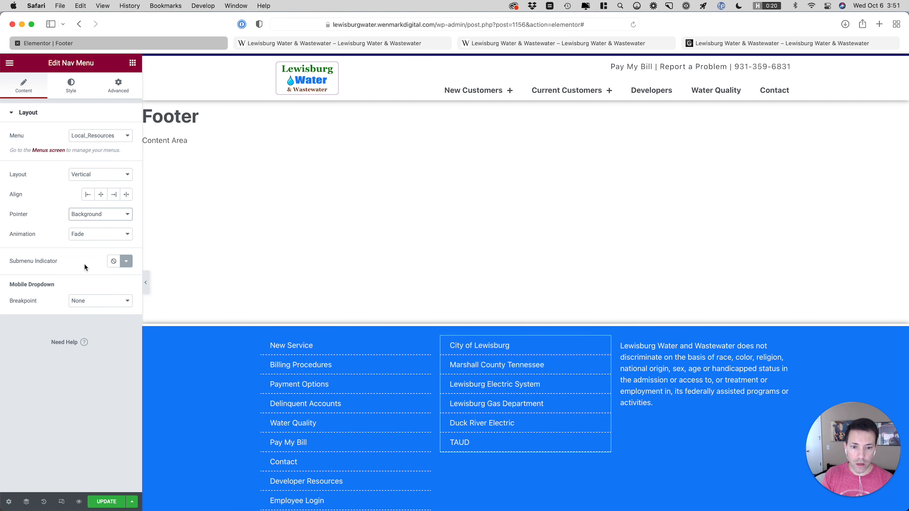
Set the Local_Resources menu's hover text color to the global Primary and its hover pointer color to White
click(63, 81)
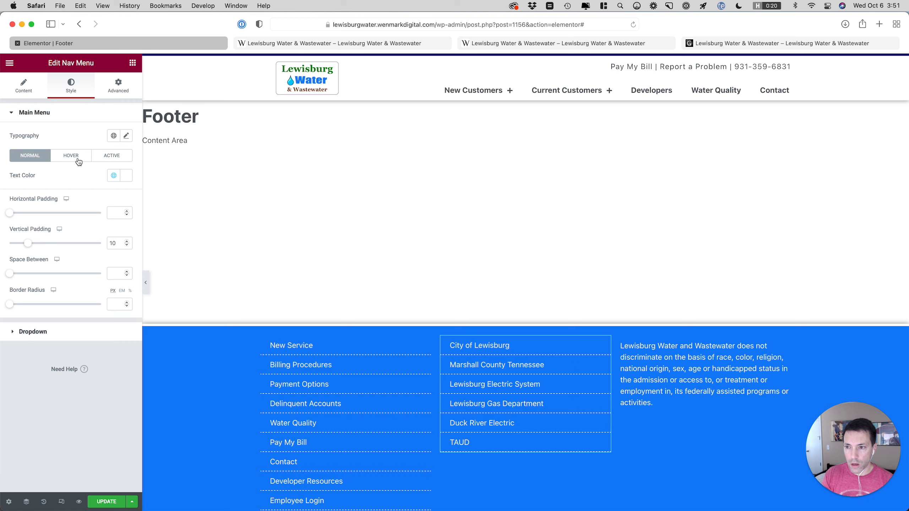
click(79, 162)
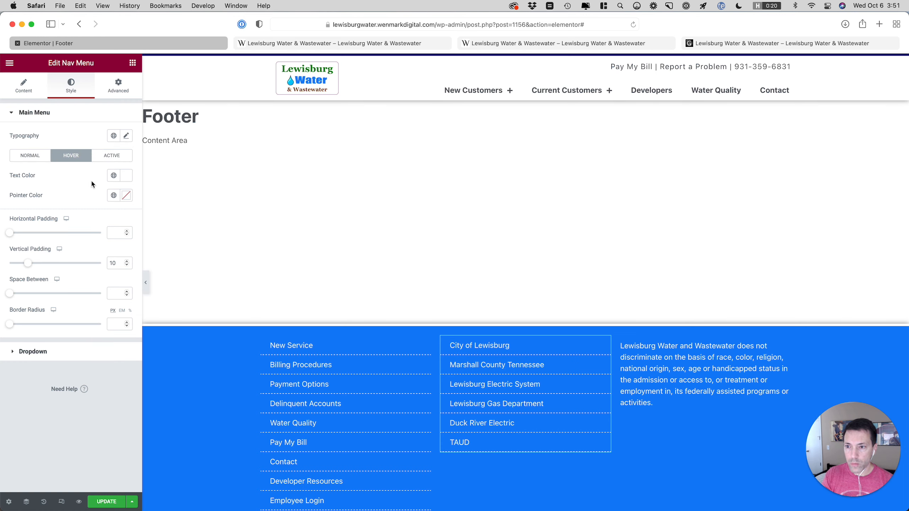
click(113, 175)
click(60, 217)
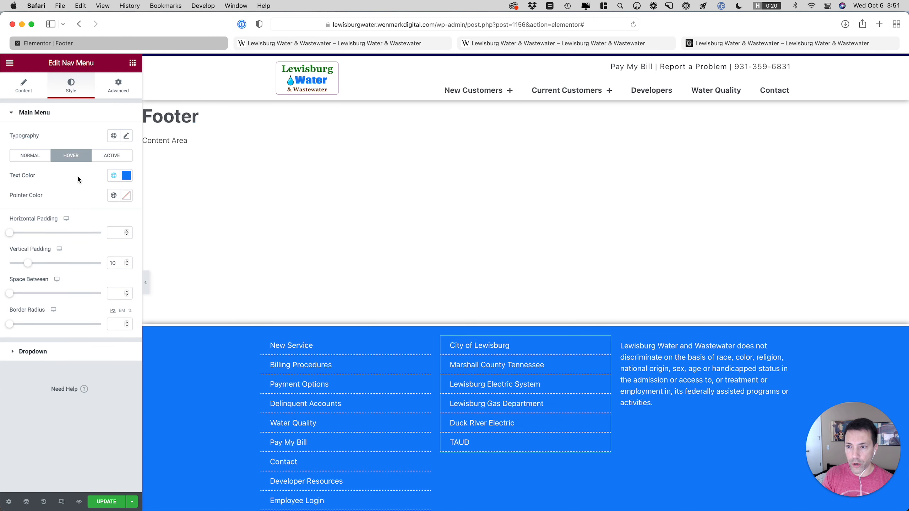
click(114, 196)
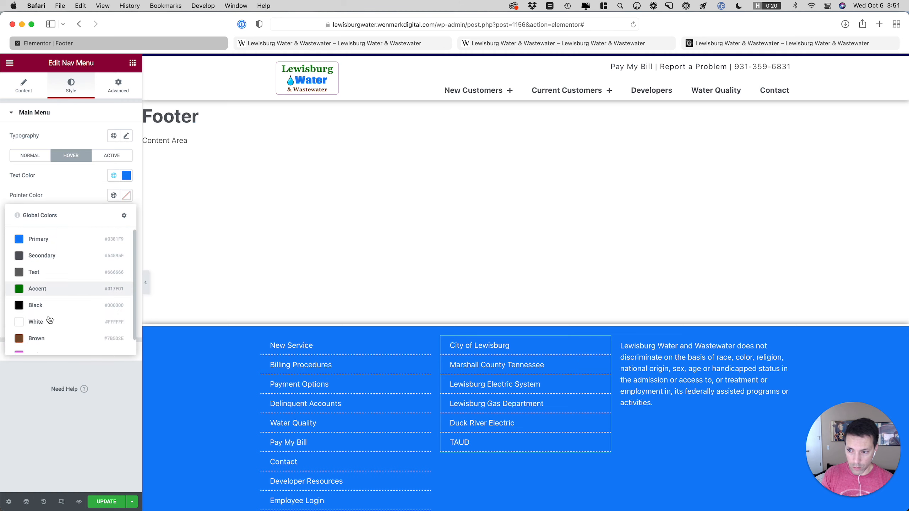
click(52, 322)
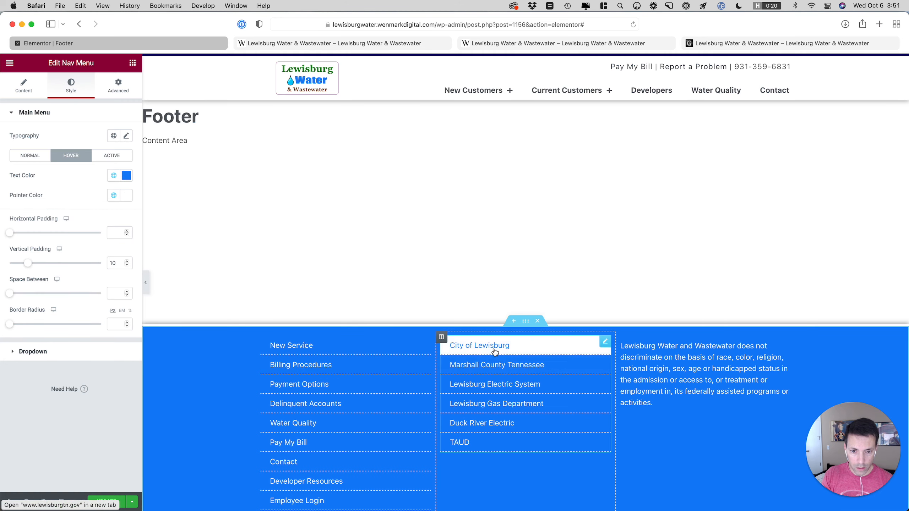
scroll(356, 508, down, 3)
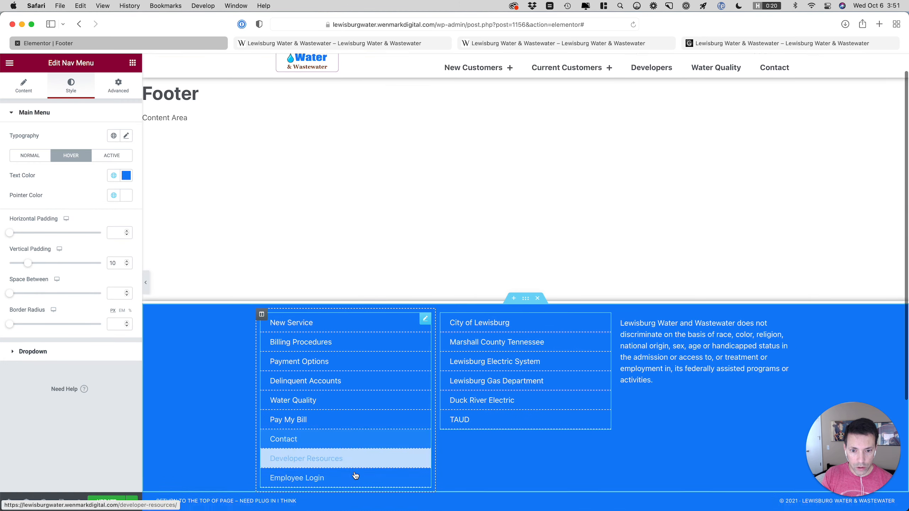
scroll(355, 477, up, 3)
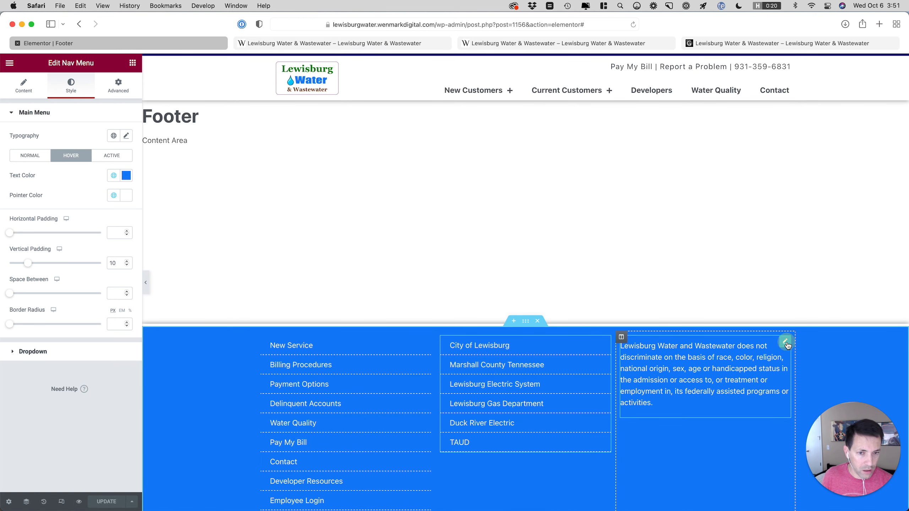
Link and clear the padding values of the footer's non-discrimination text widget, and save the template
click(789, 342)
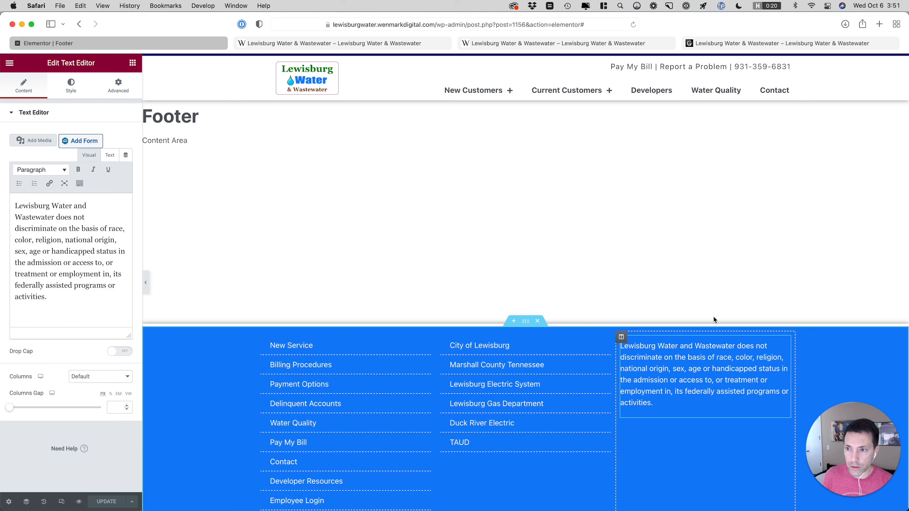
click(110, 157)
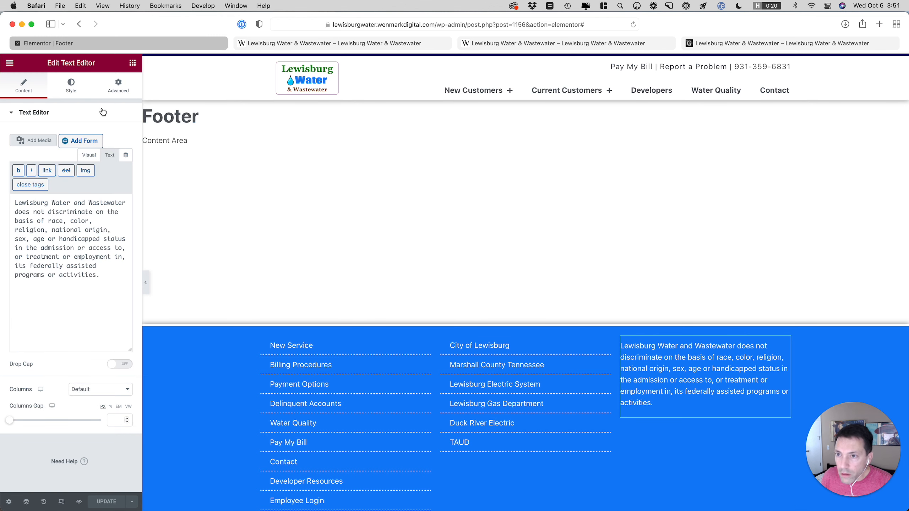
click(118, 86)
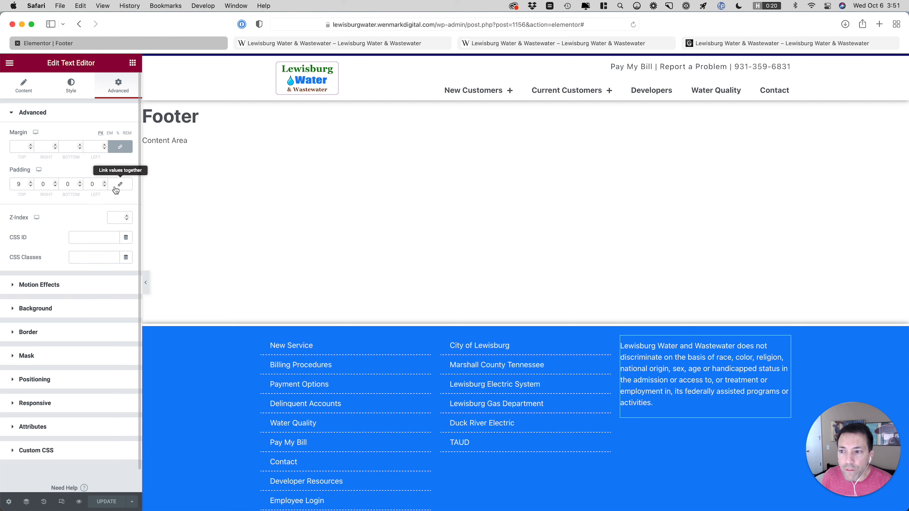
click(116, 187)
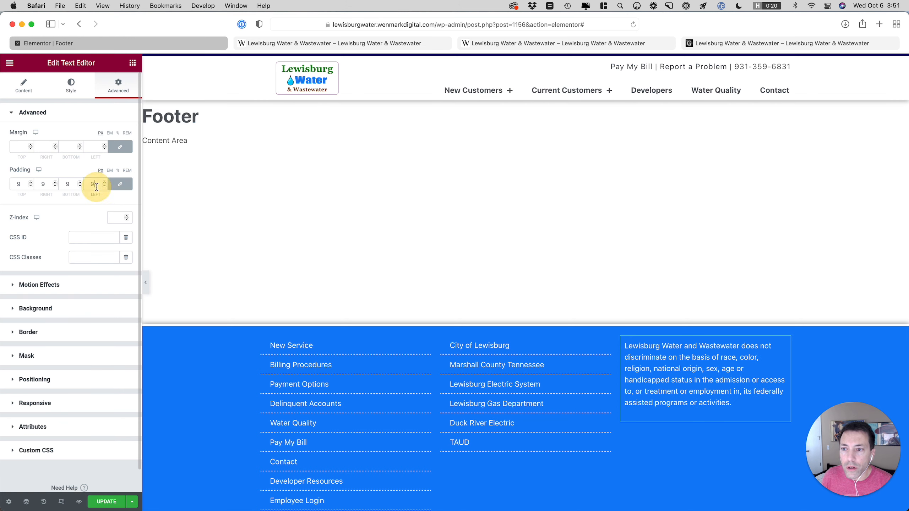
key(BackSpace)
scroll(96, 187, down, 5)
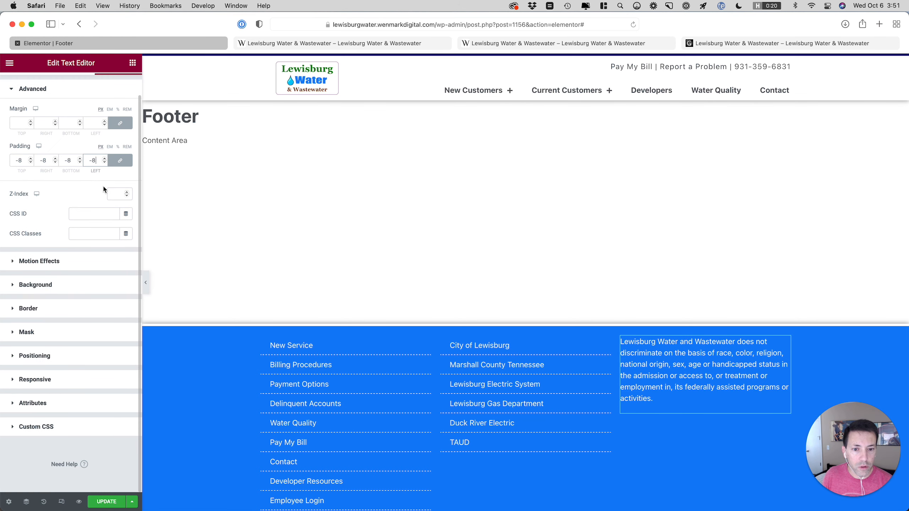
key(BackSpace)
key(BackSpace)
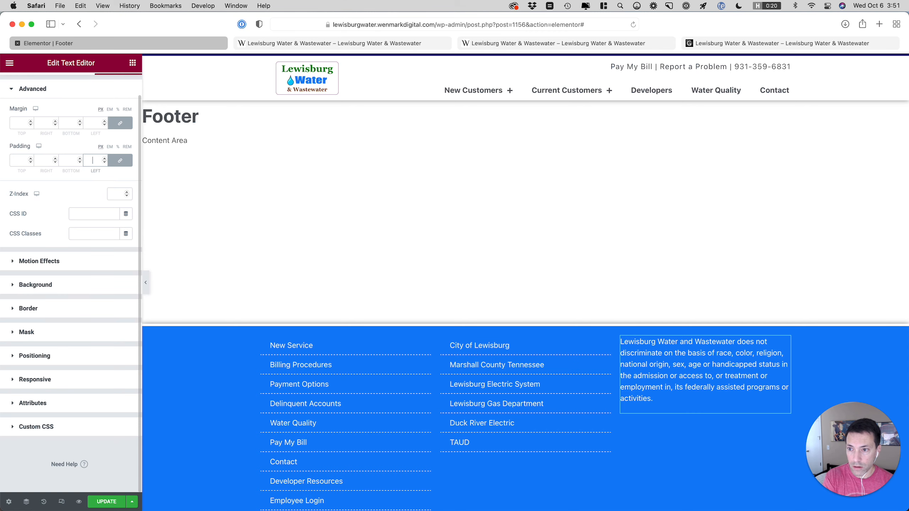
click(119, 176)
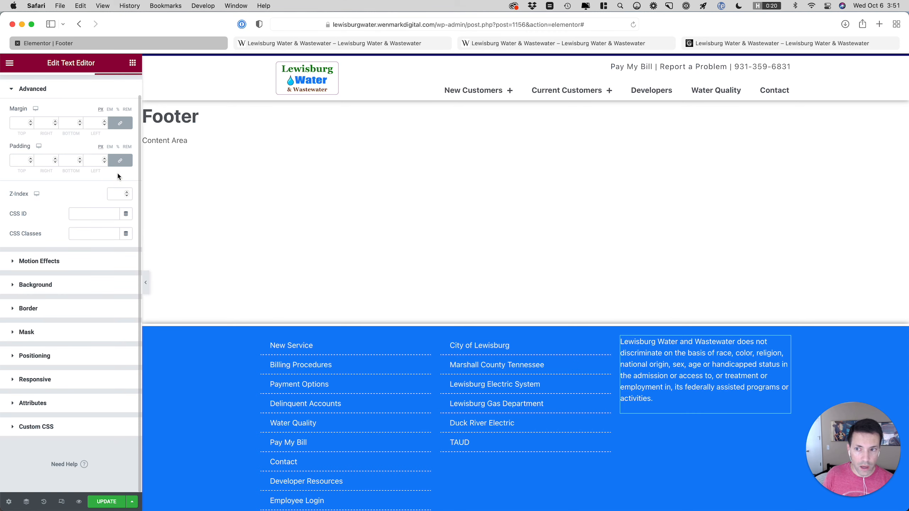
click(54, 428)
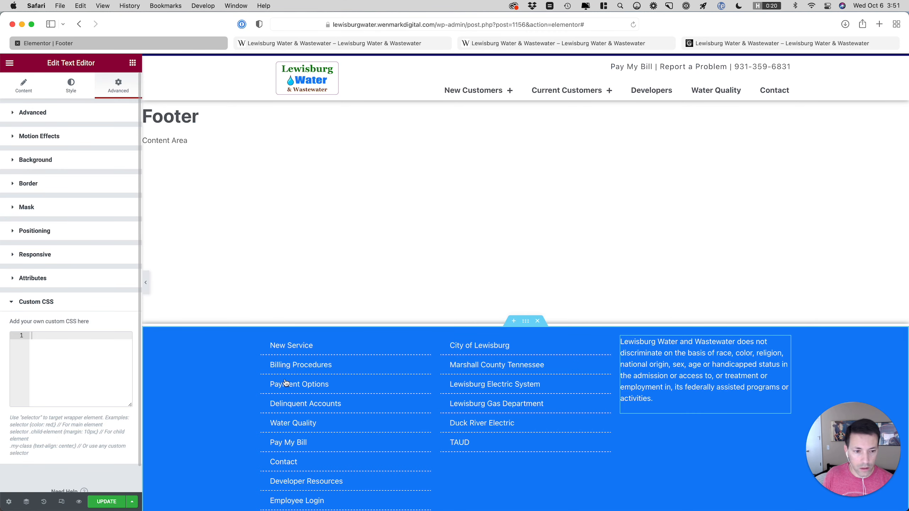
click(118, 503)
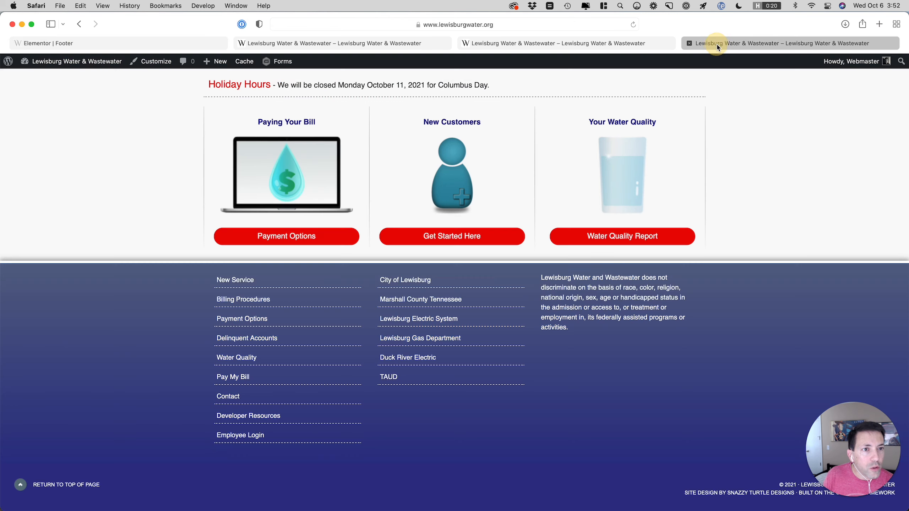
Compare the return-to-top text widget in the footer's bottom row with the live site's return-to-top link
click(717, 44)
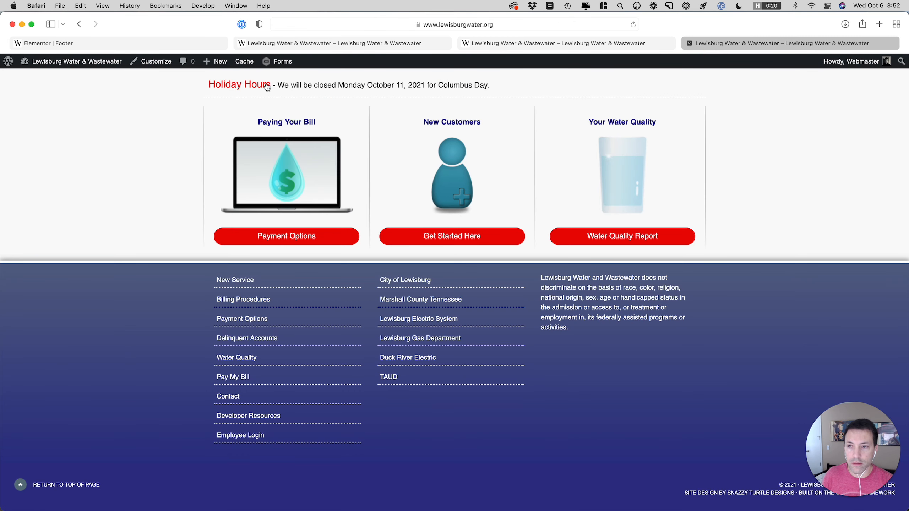
click(147, 43)
scroll(397, 388, down, 2)
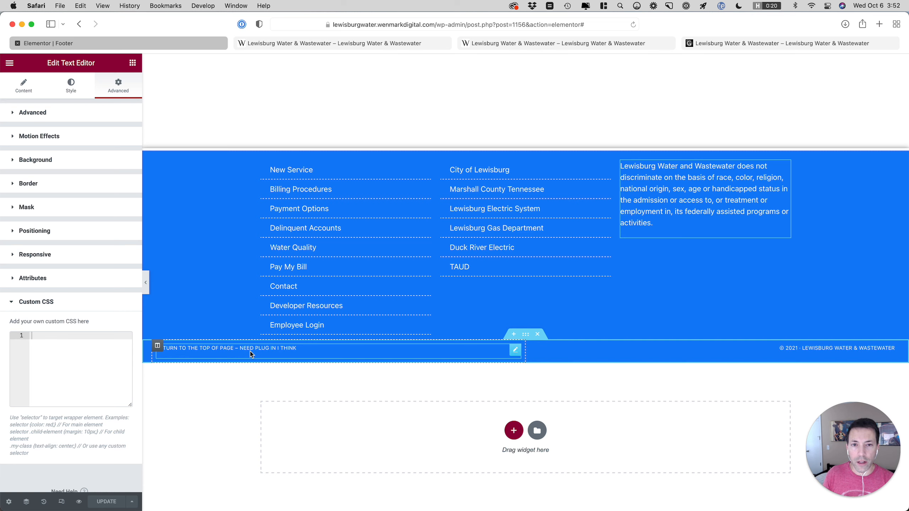
click(515, 353)
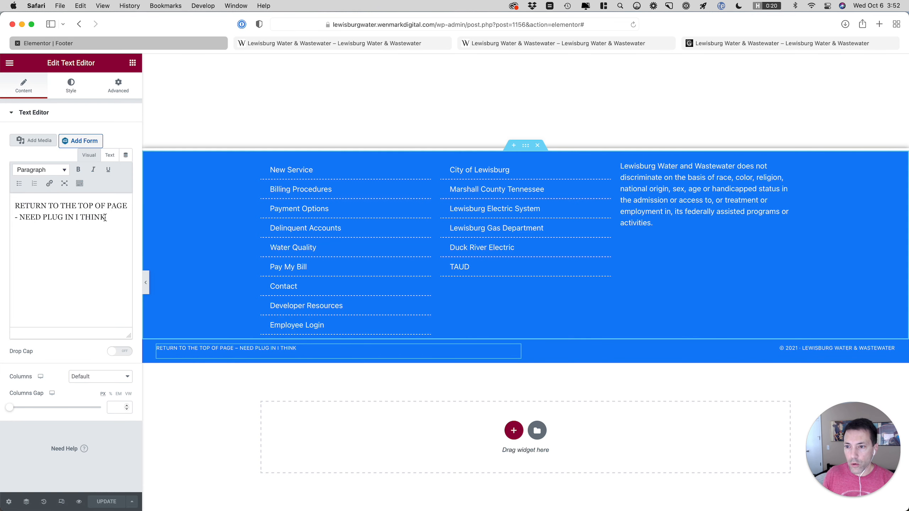
click(721, 46)
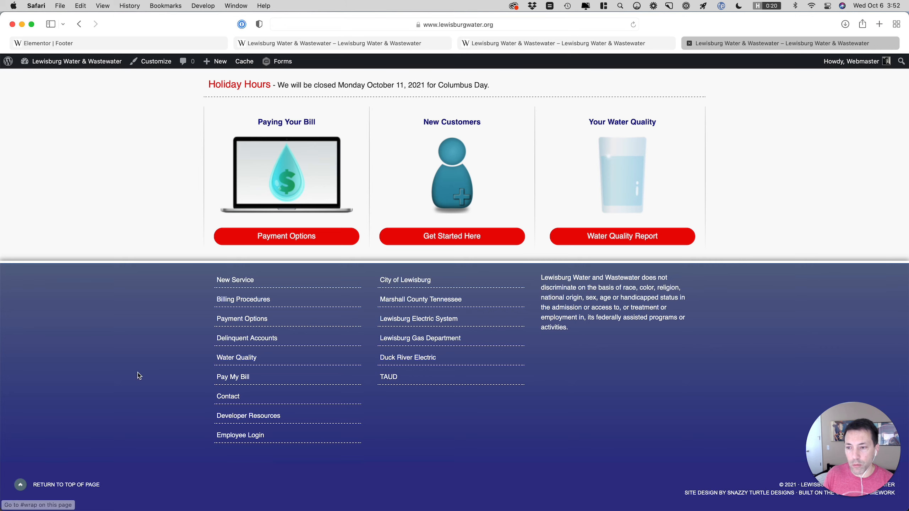
click(145, 42)
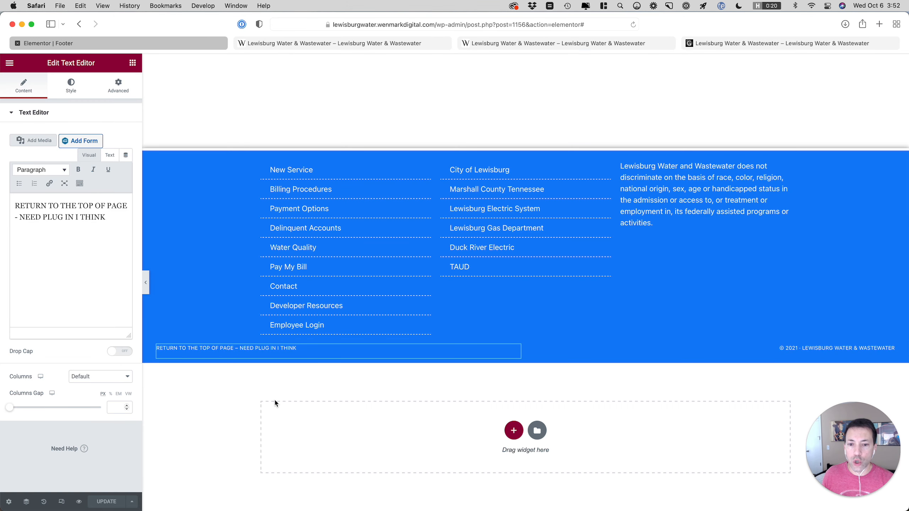
mouse_move(513, 354)
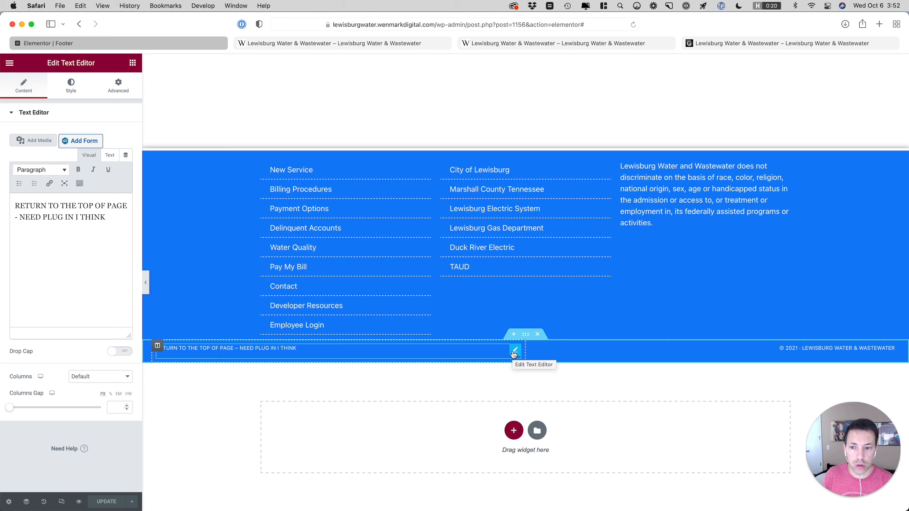
click(514, 353)
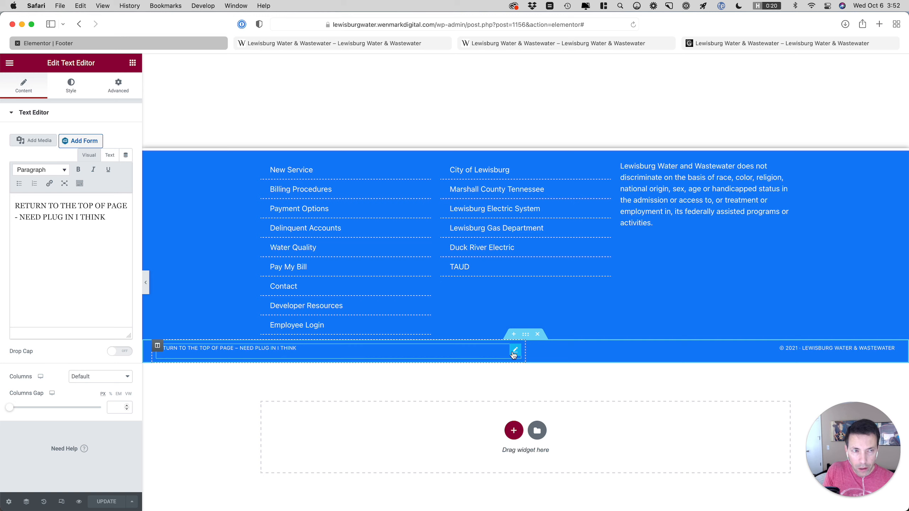
Find the Icon List widget and add it above the return-to-top text in the footer's bottom row
click(8, 63)
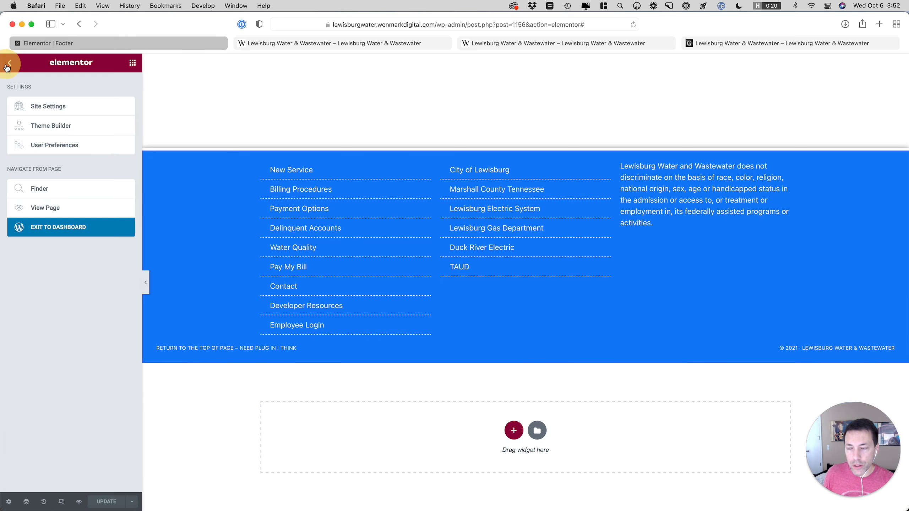
click(9, 64)
click(51, 102)
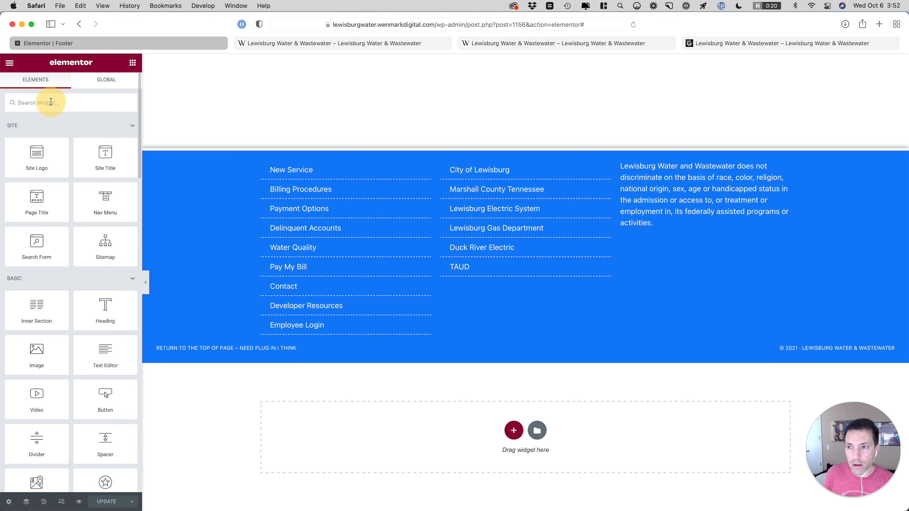
text(icon)
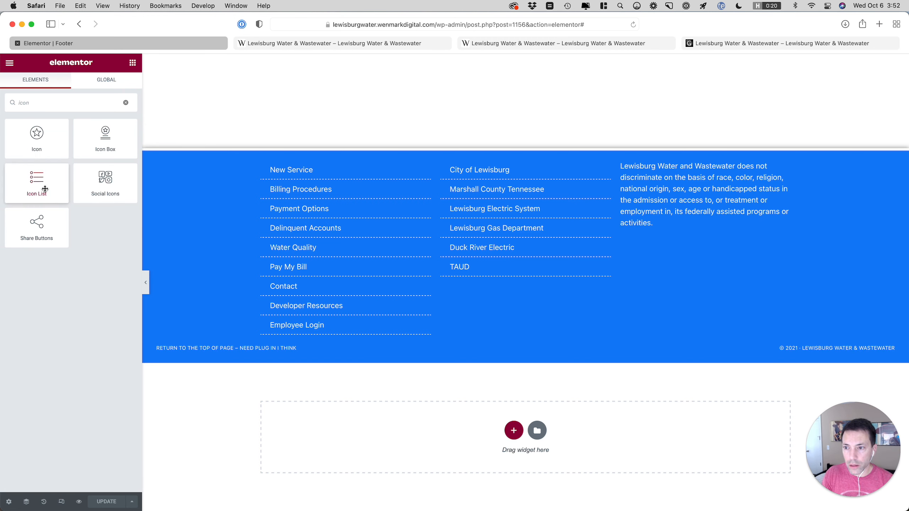
drag(46, 190, 203, 349)
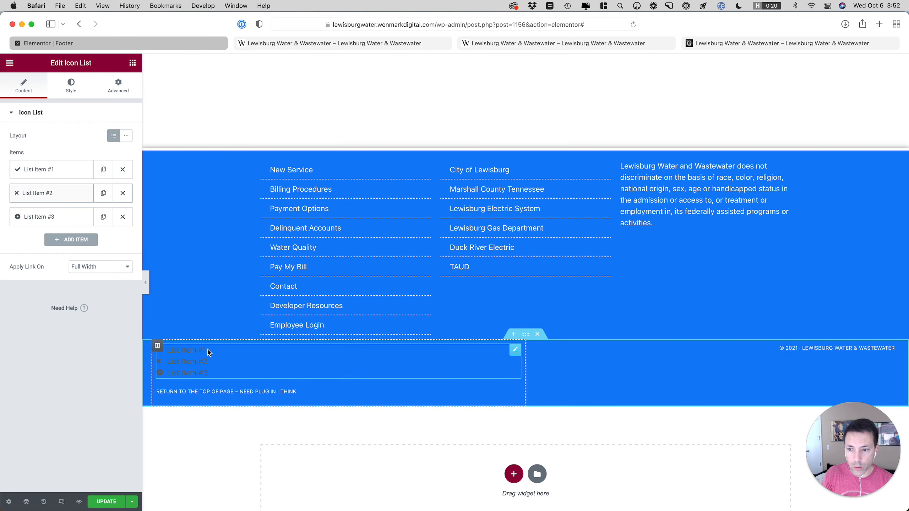
Reduce the new icon list to its first item and clear that item's text
click(121, 194)
click(122, 194)
click(54, 169)
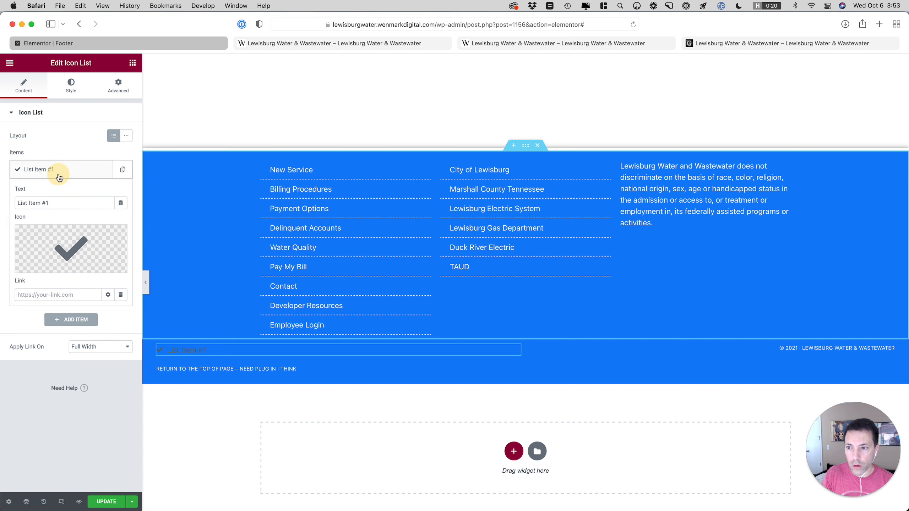
drag(47, 203, 6, 202)
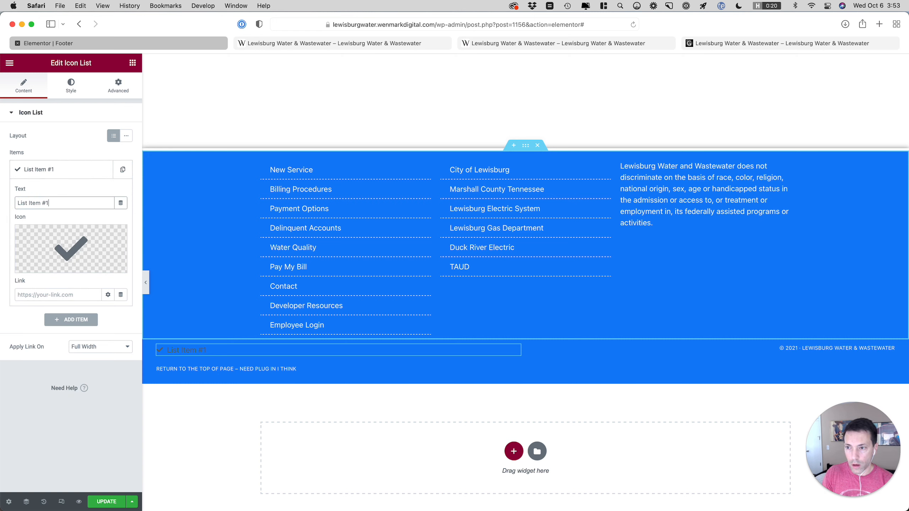
key(super+a)
key(BackSpace)
Check the live site's return-to-top link and change the list item's icon to the solid circled up chevron
click(726, 44)
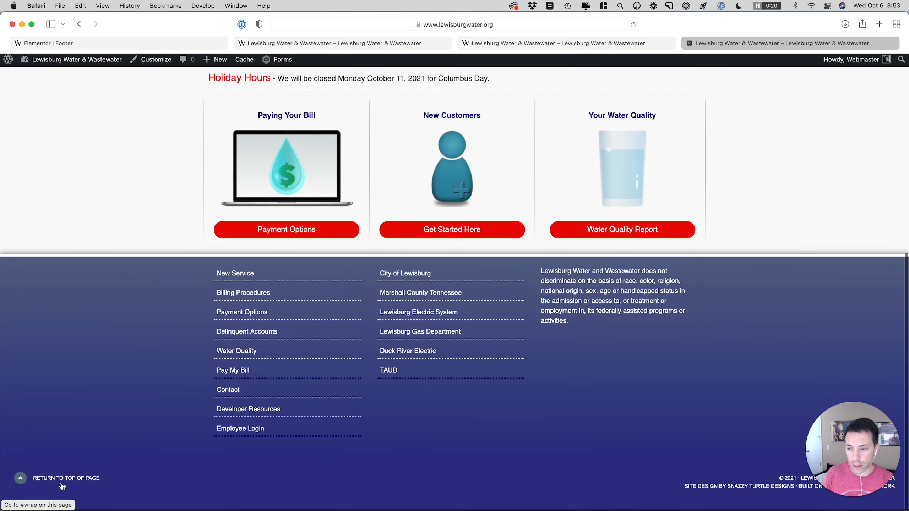
click(62, 486)
scroll(62, 487, down, 10)
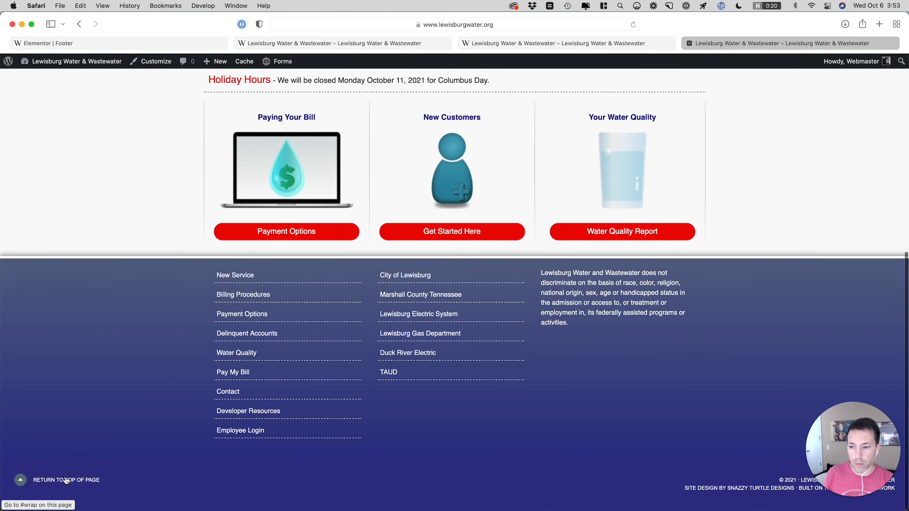
click(127, 43)
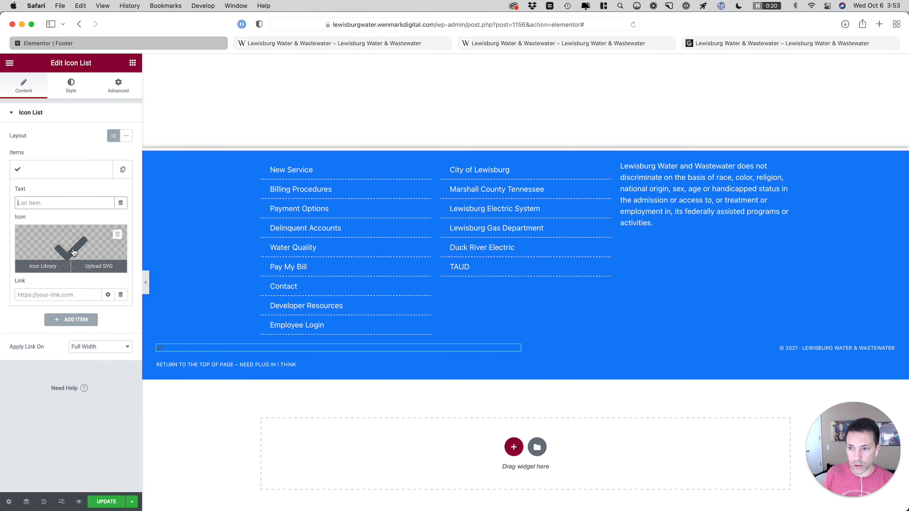
click(43, 265)
click(464, 142)
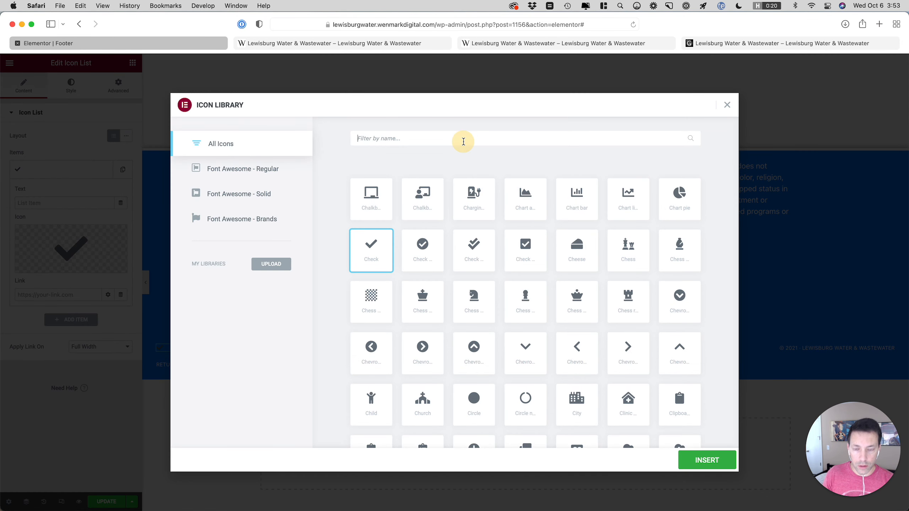
text(up)
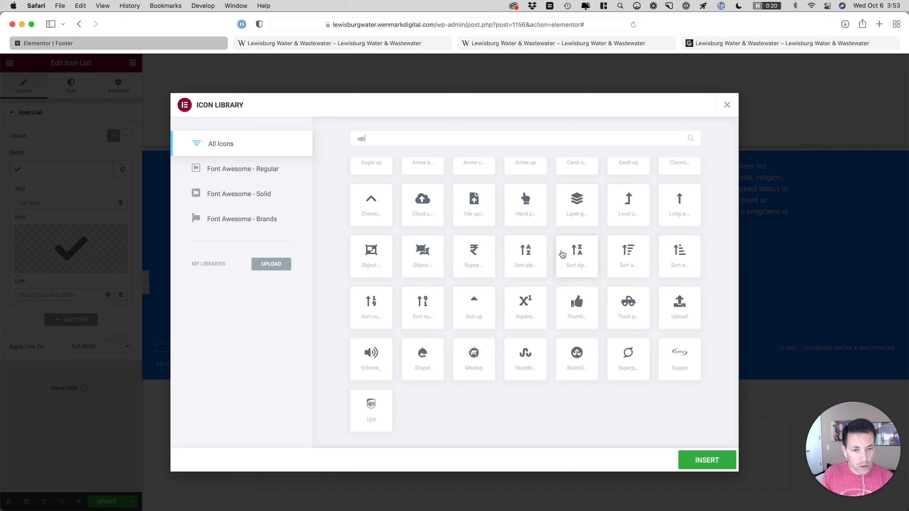
scroll(573, 255, up, 5)
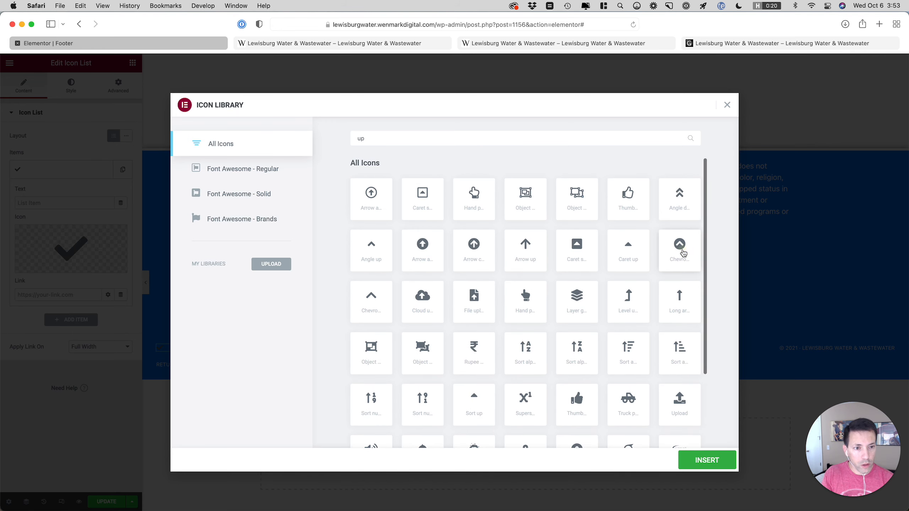
click(681, 248)
click(703, 466)
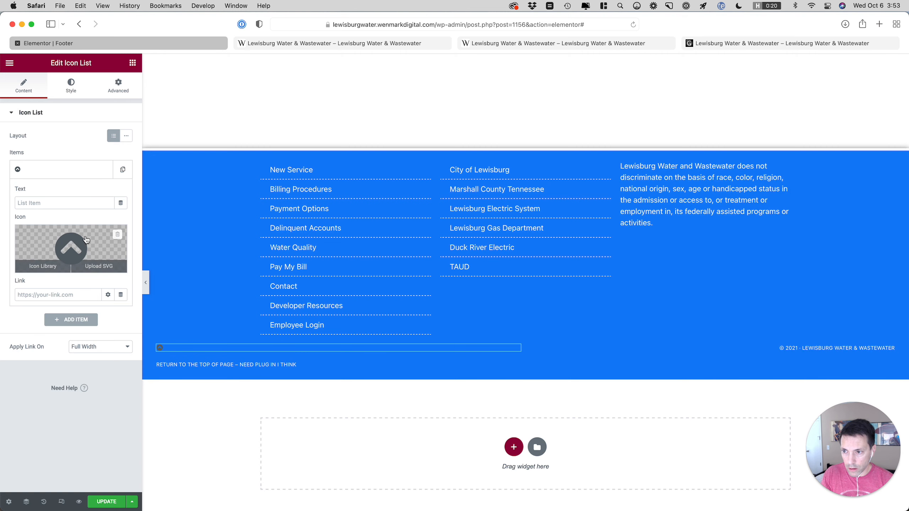
Set the icon list item's text to "Return to top of page"
click(48, 203)
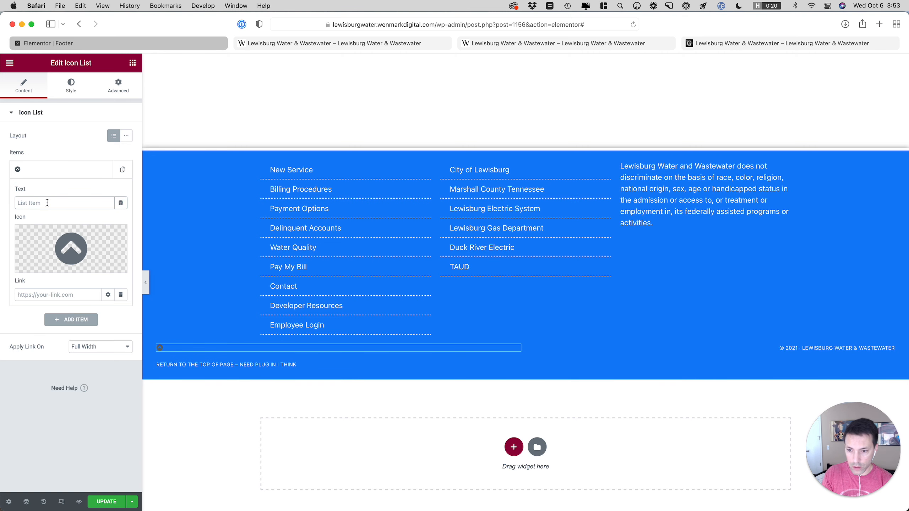
text(Return to )
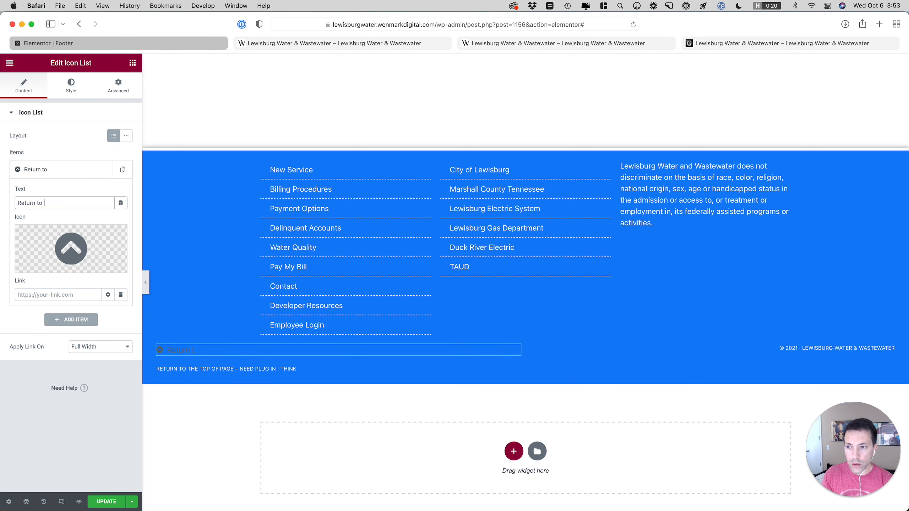
text(top of)
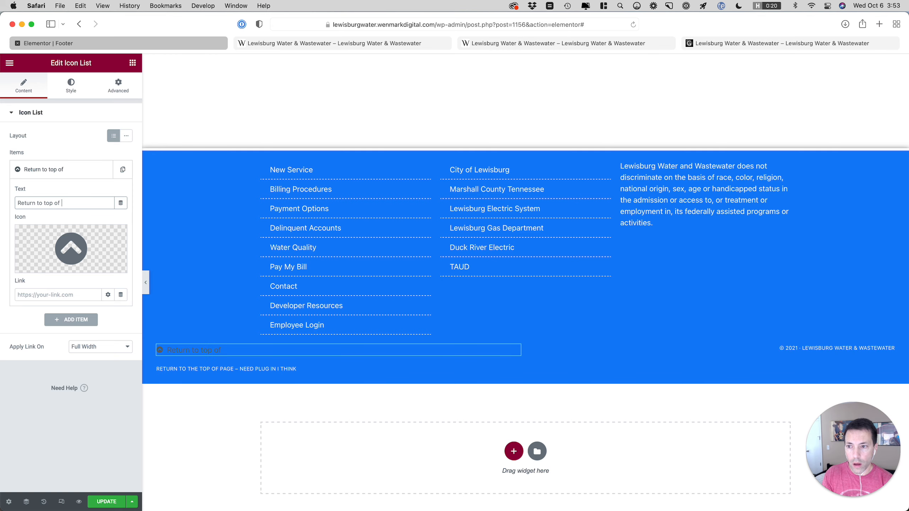
text( page)
click(708, 45)
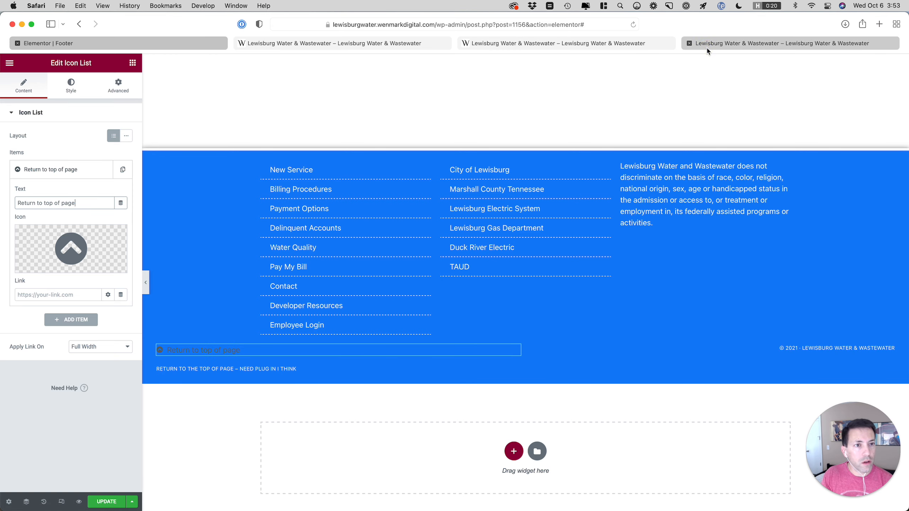
click(152, 44)
Set both the icon color and the text color of the return-to-top icon list to the global White
click(197, 370)
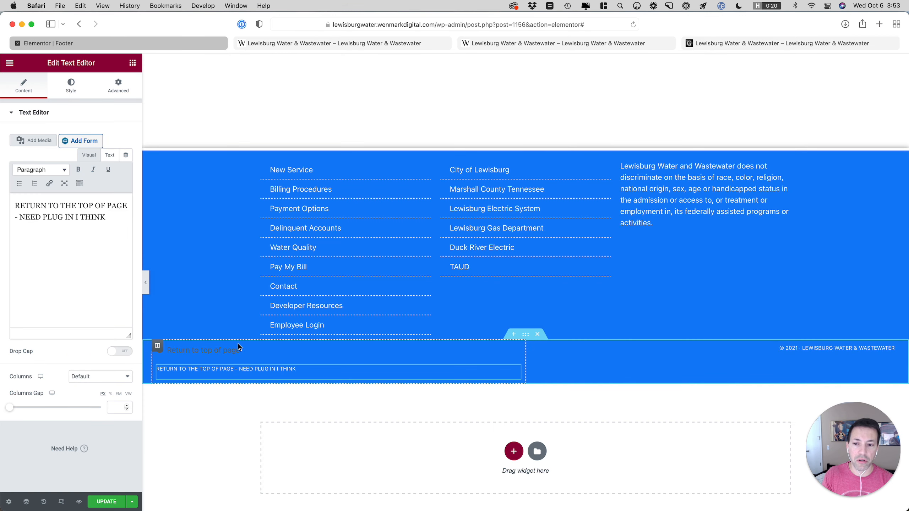
click(516, 351)
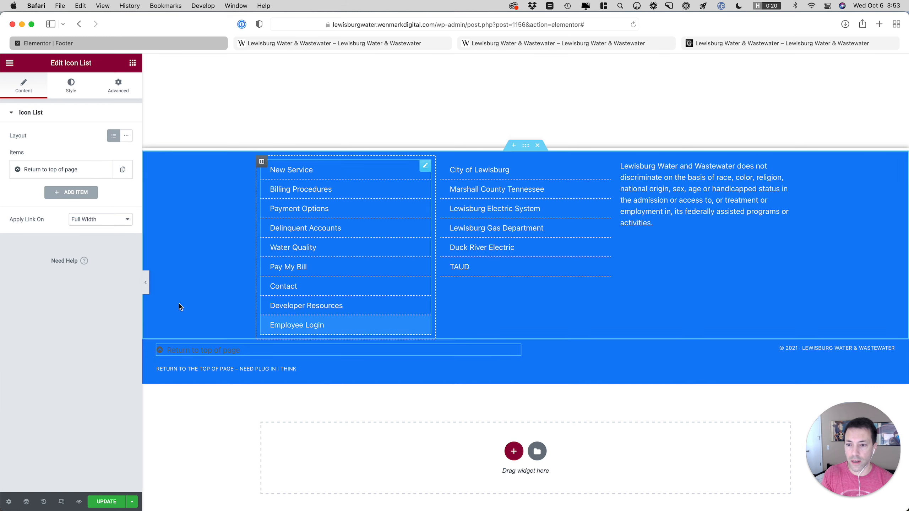
click(71, 86)
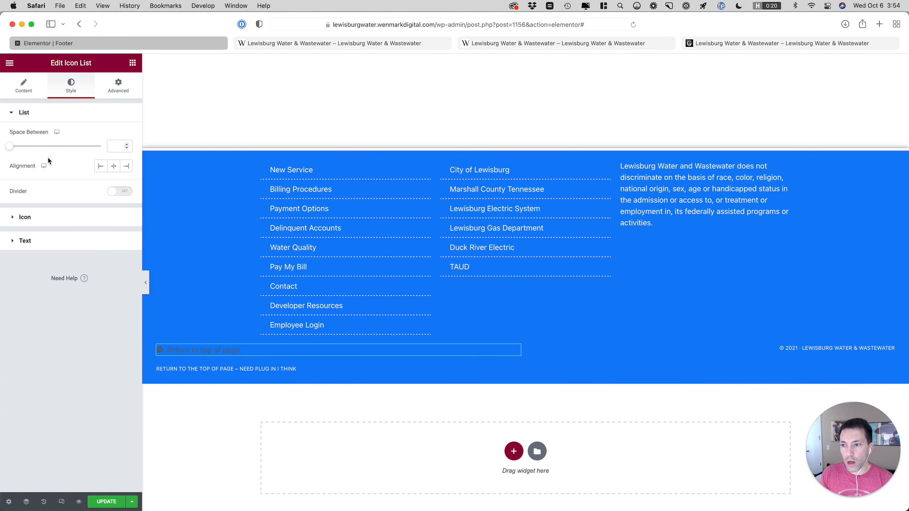
click(75, 217)
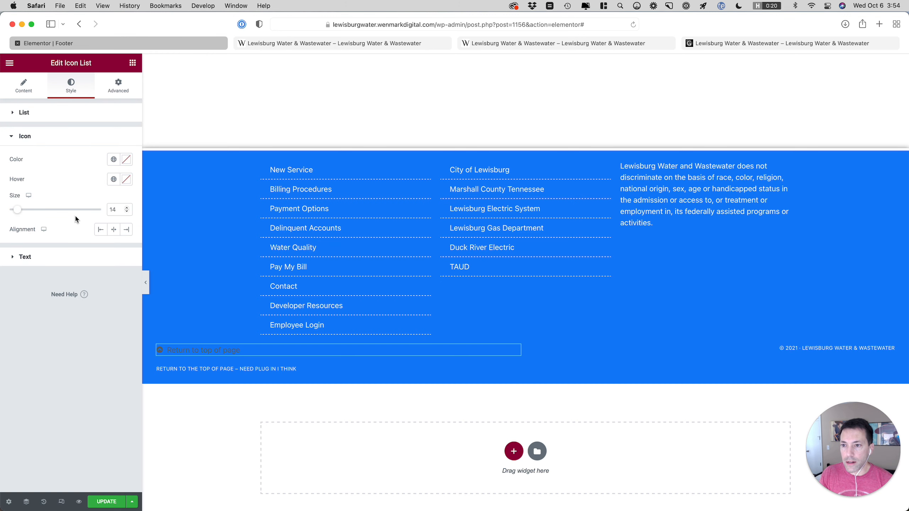
click(113, 159)
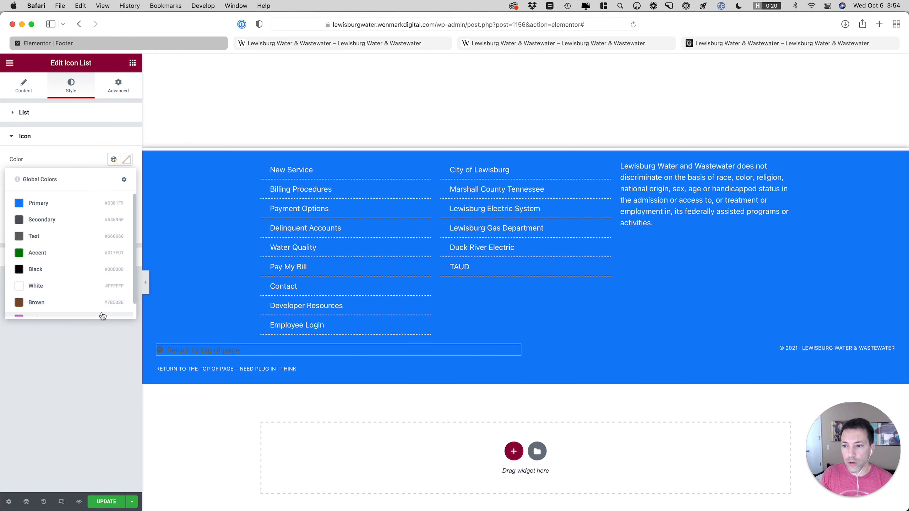
click(56, 289)
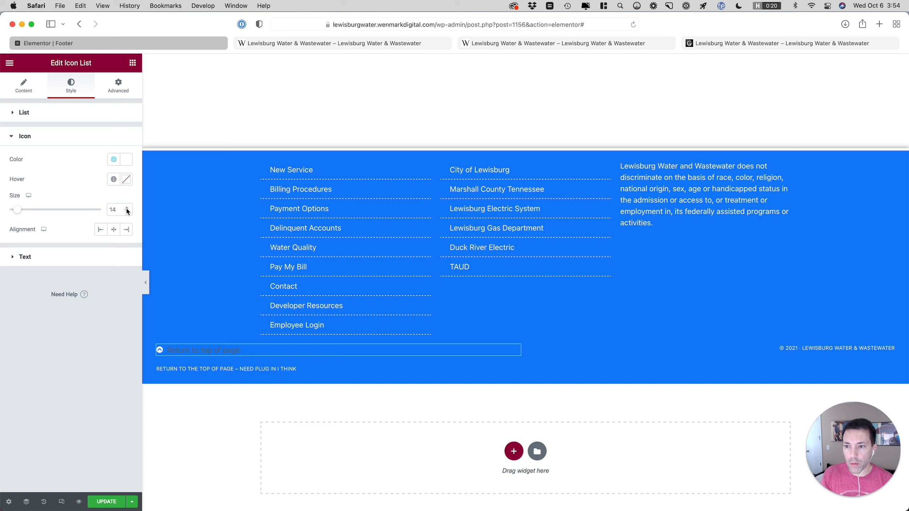
click(87, 258)
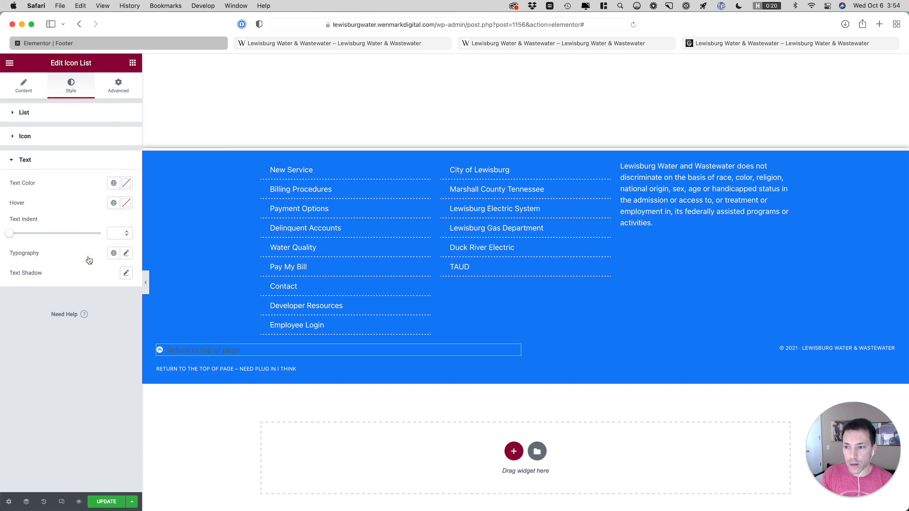
click(113, 182)
click(56, 310)
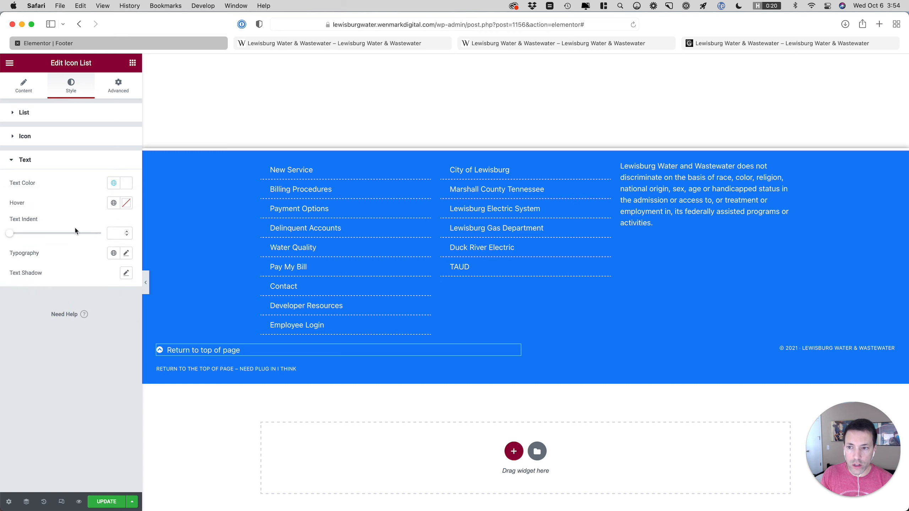
Set the icon list's text transform to Uppercase in its typography settings
click(127, 254)
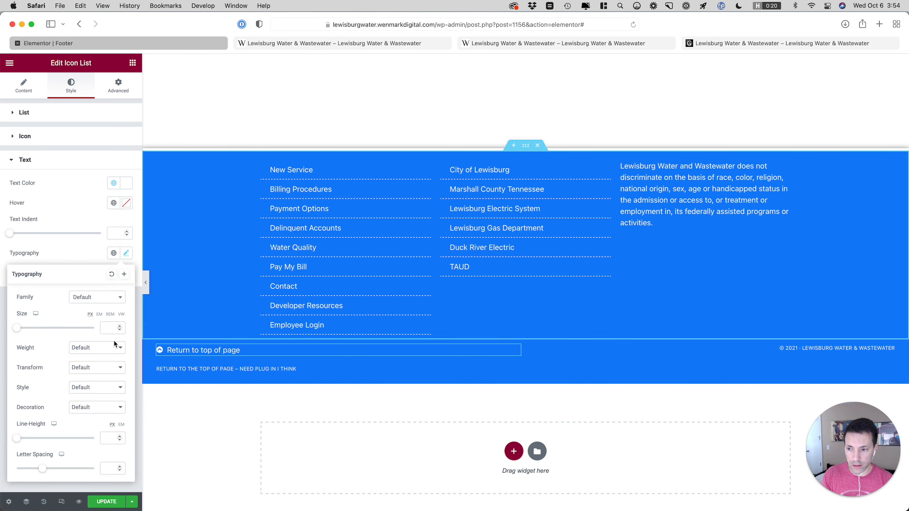
click(87, 368)
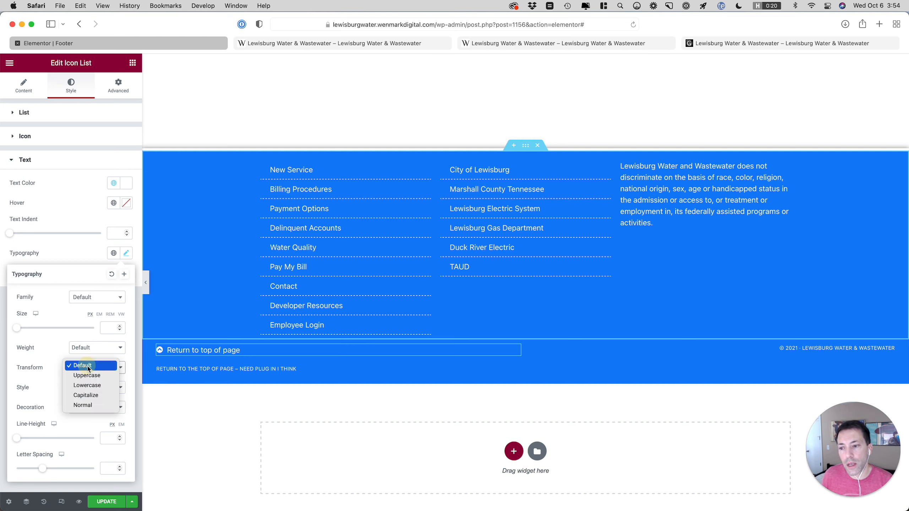
click(88, 376)
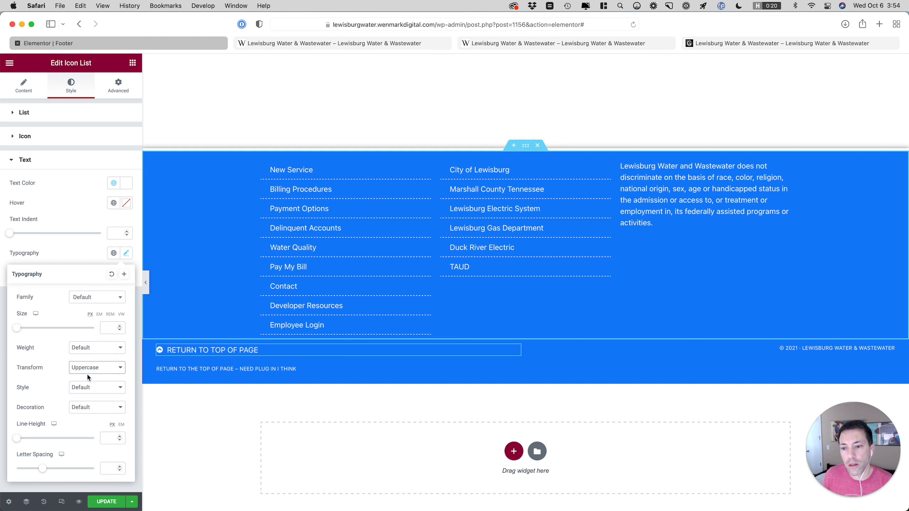
Set the icon size of the return-to-top icon list to 28
click(90, 215)
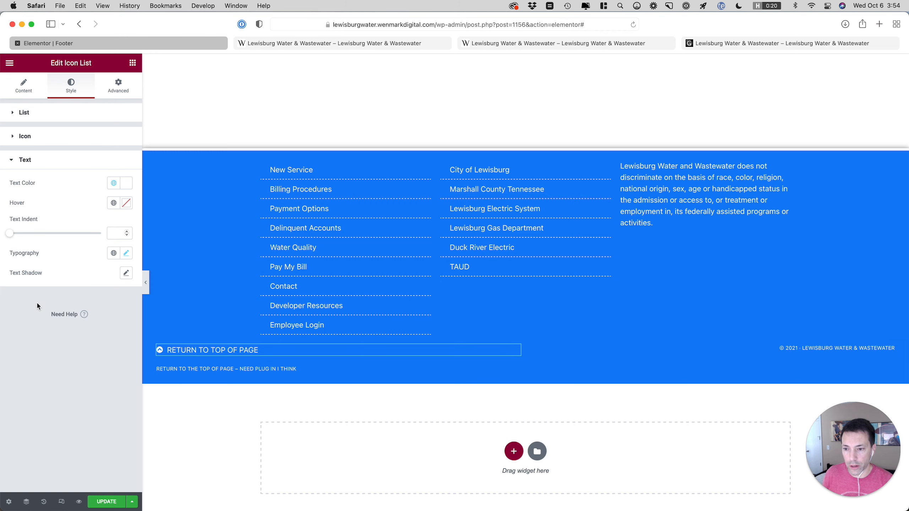
click(58, 142)
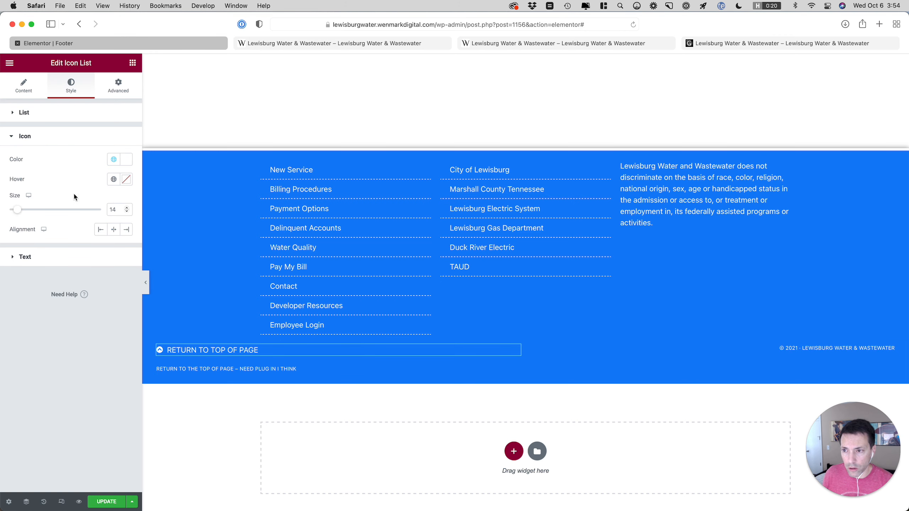
click(126, 208)
click(126, 208)
click(126, 208)
click(126, 208)
click(126, 208)
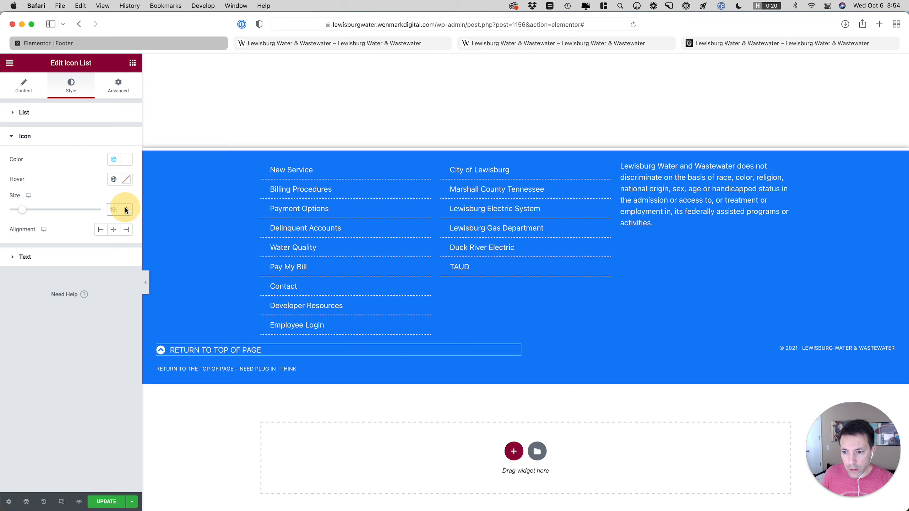
click(126, 210)
click(126, 209)
click(126, 209)
click(126, 209)
click(126, 209)
click(126, 209)
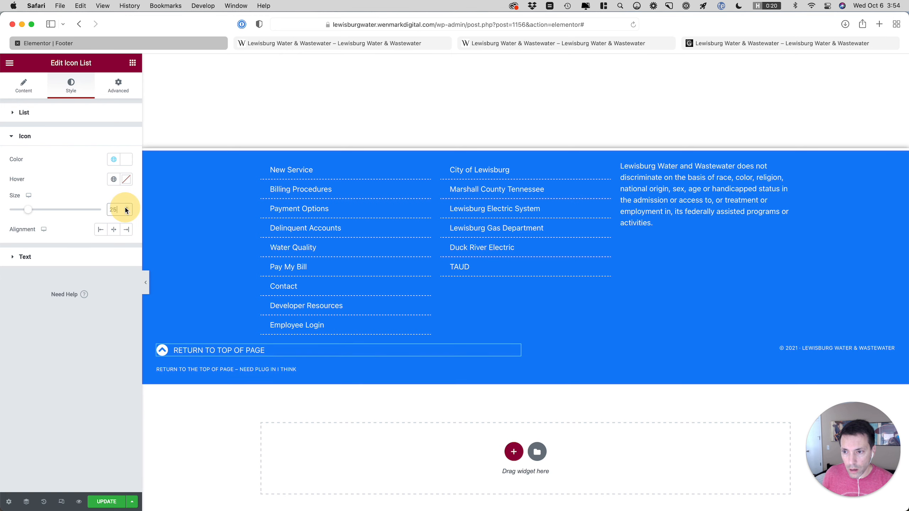
click(127, 209)
click(126, 209)
click(126, 209)
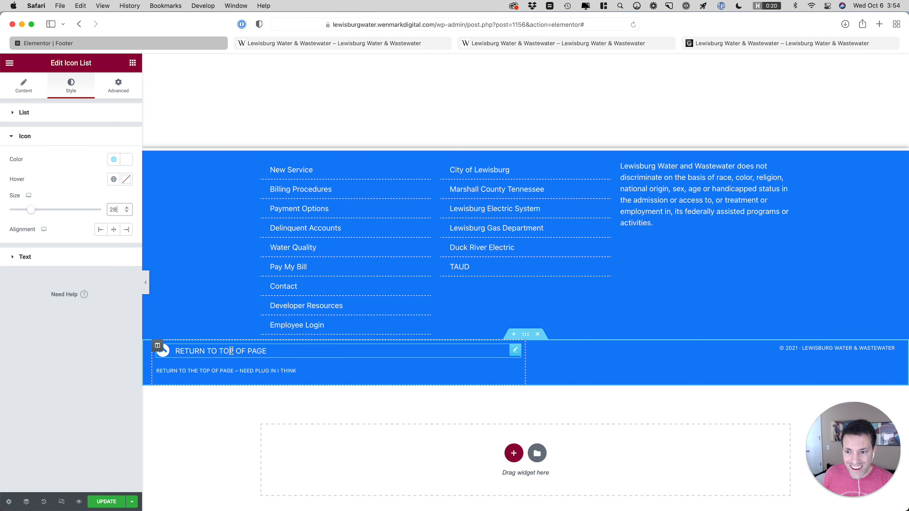
Open the "Return to top of page" list item's content settings
click(25, 88)
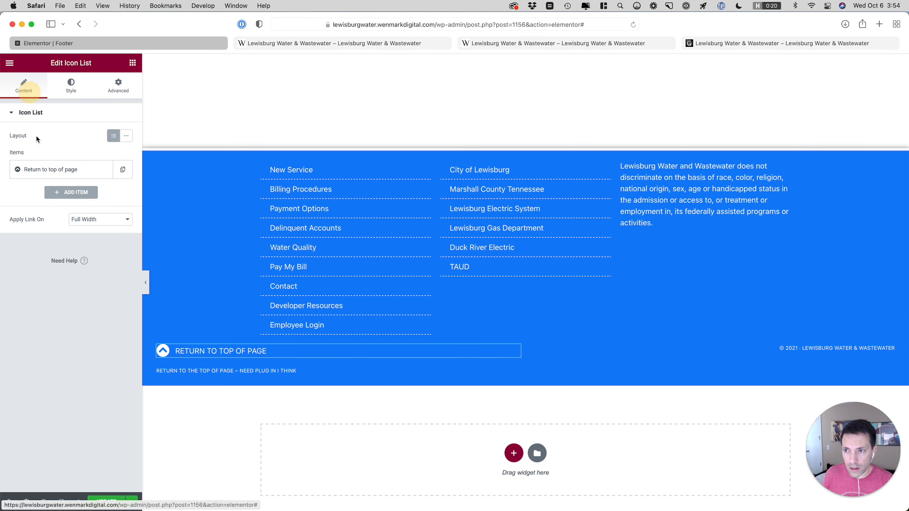
click(45, 170)
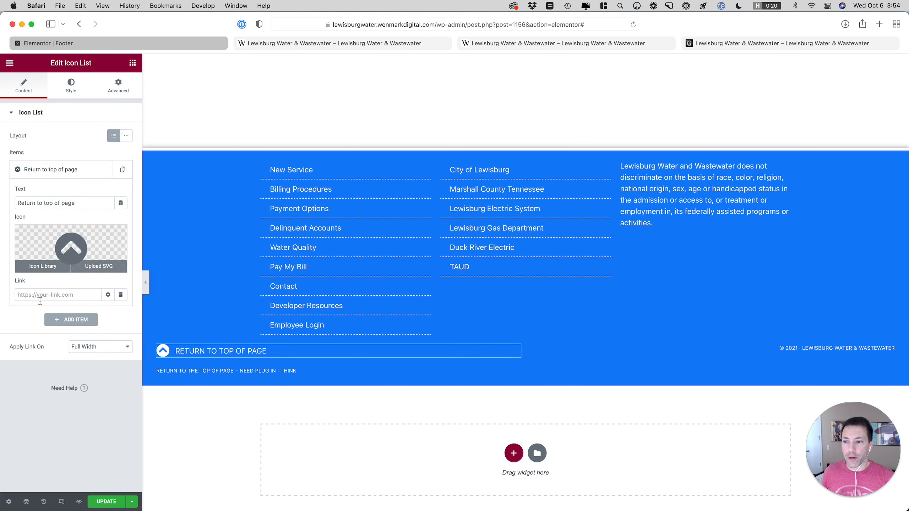
Link the "Return to top of page" item to #top, and delete the plug-in note text below it from the saved footer
click(41, 299)
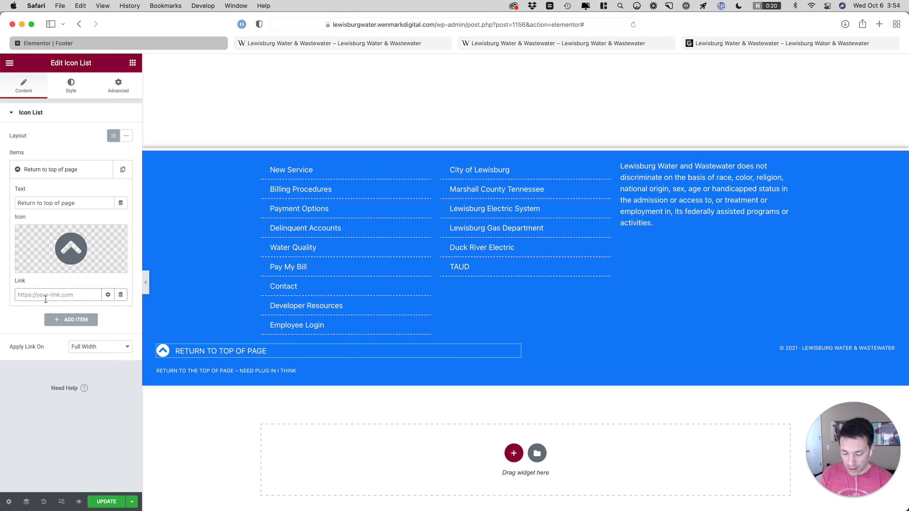
text(#top)
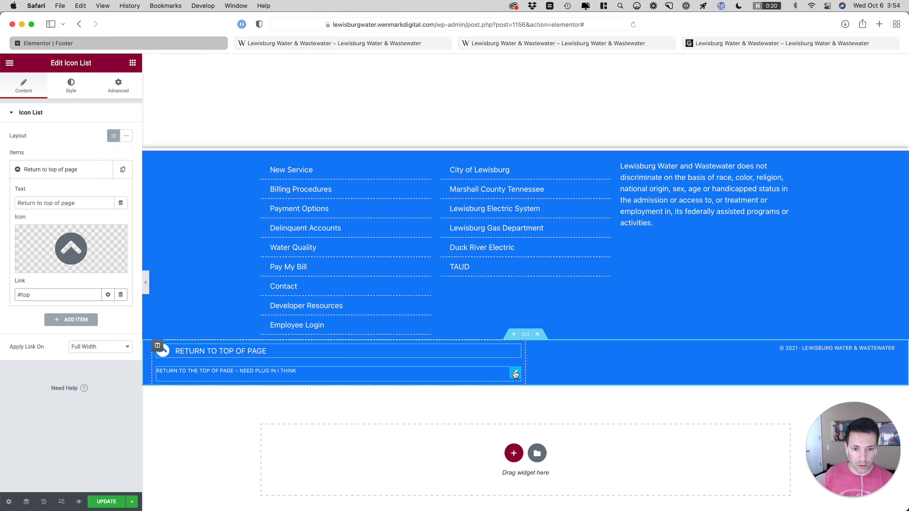
right_click(516, 374)
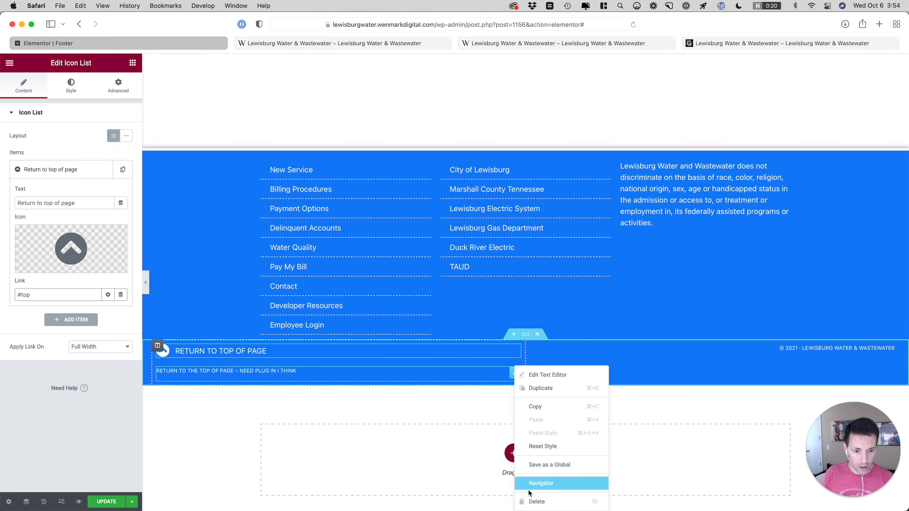
click(532, 502)
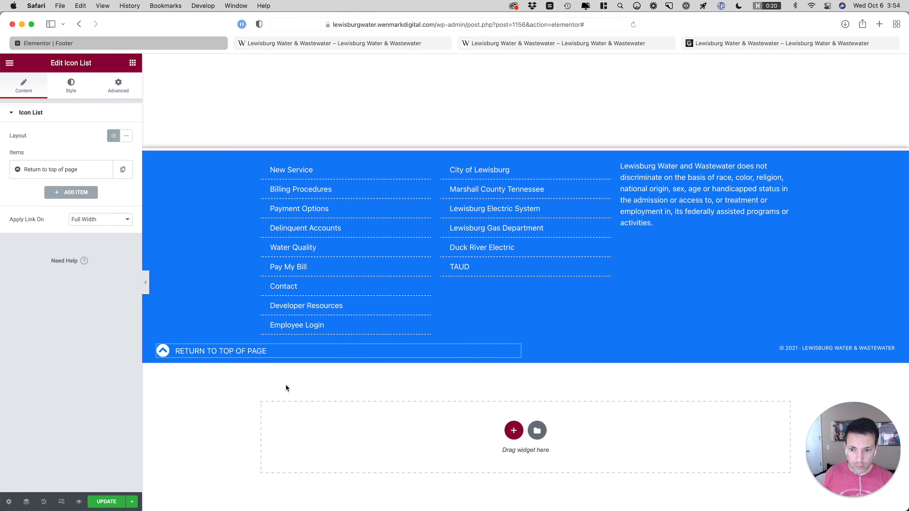
click(114, 502)
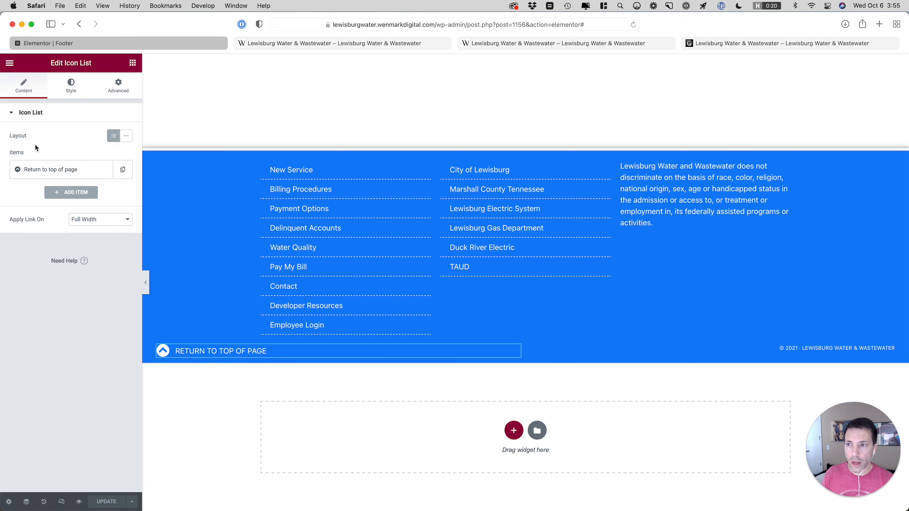
Exit the footer editor to the site and open the Header 01 template for editing
click(10, 63)
click(48, 214)
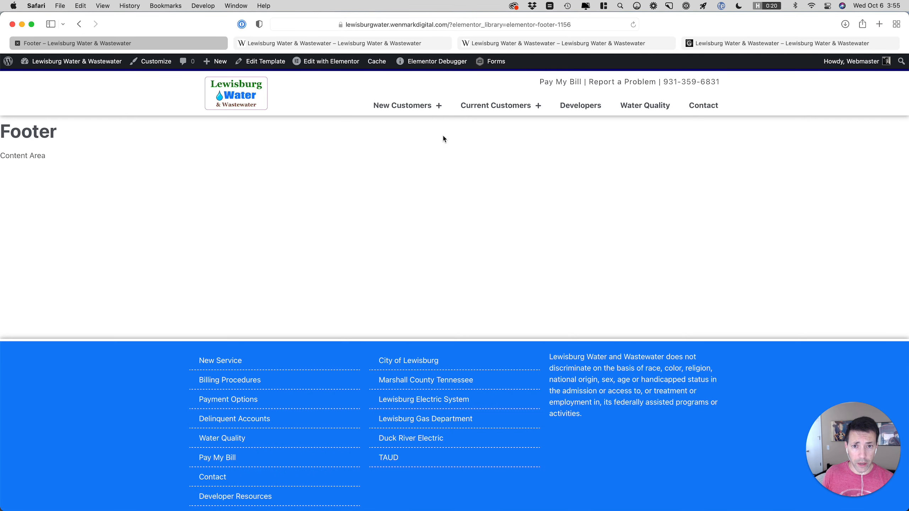
mouse_move(331, 61)
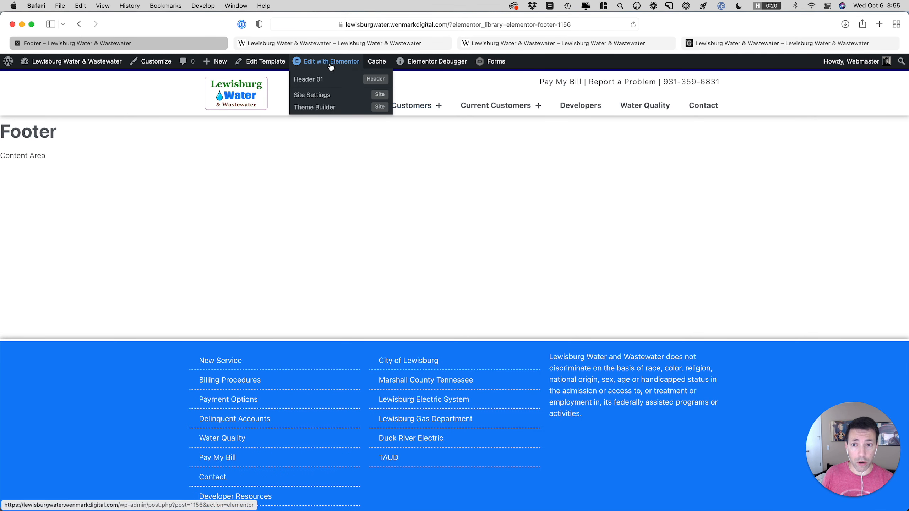
click(320, 81)
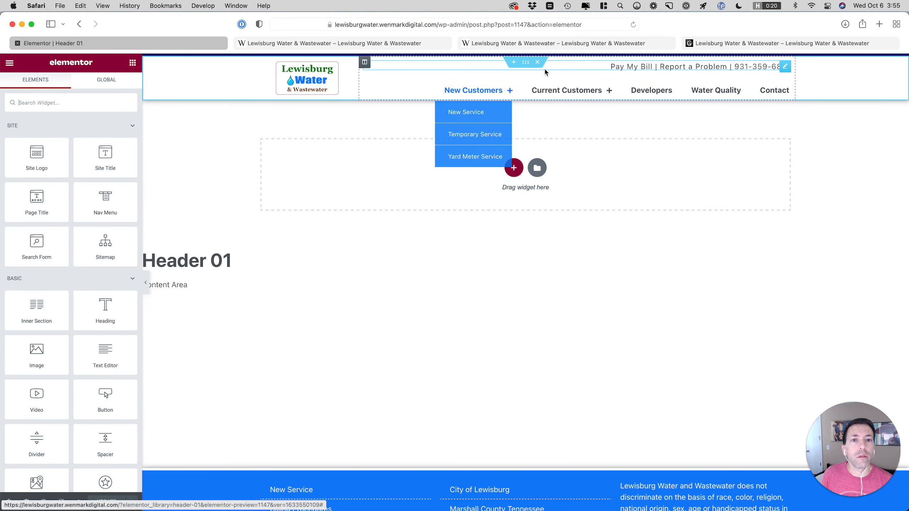
Set the header section's CSS ID to "top" and update the template
click(529, 66)
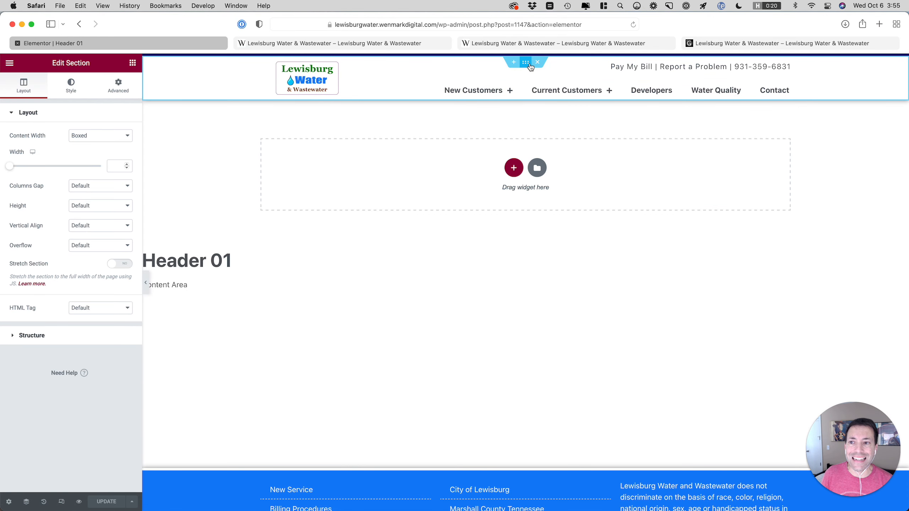
click(119, 87)
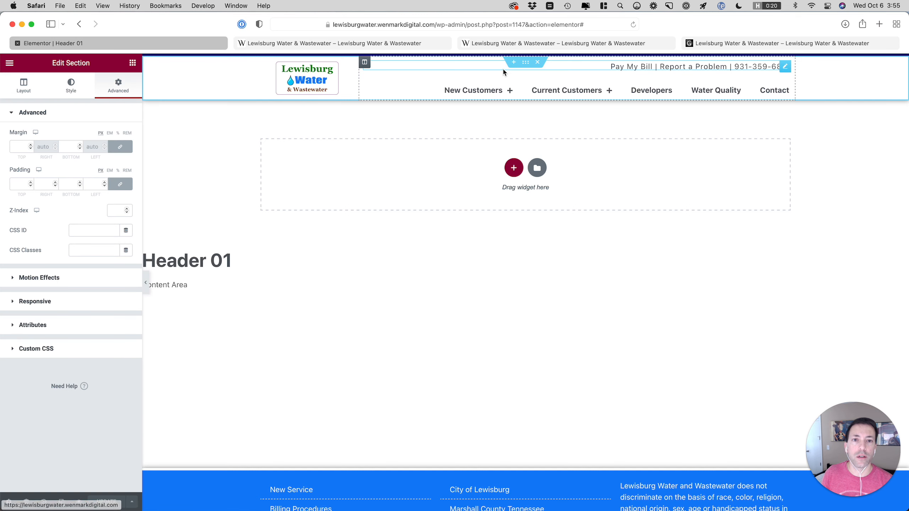
click(82, 230)
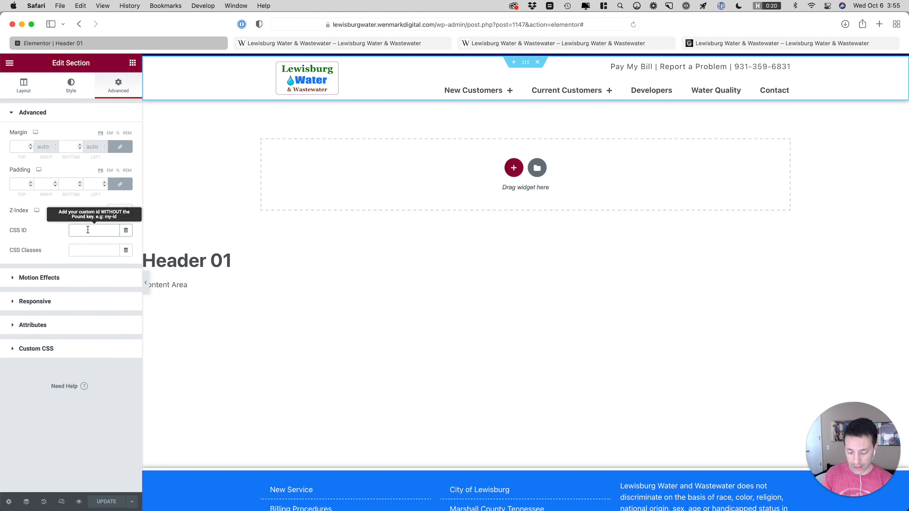
text(top)
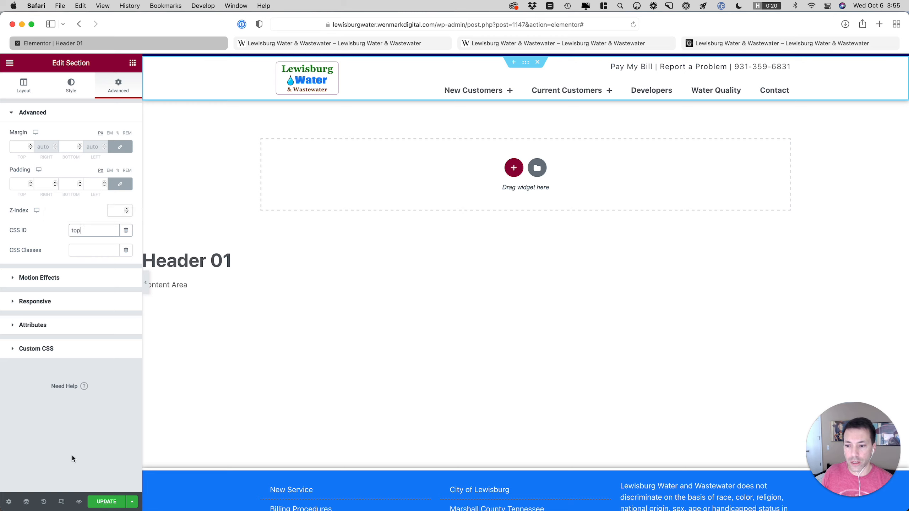
click(107, 501)
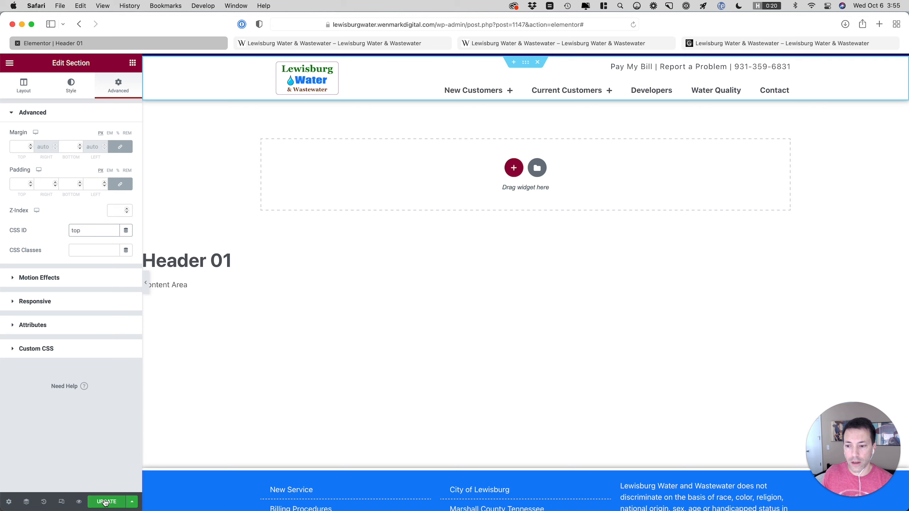
Exit the header editor and test the footer's "Return to top of page" link on the home page
click(9, 62)
click(54, 208)
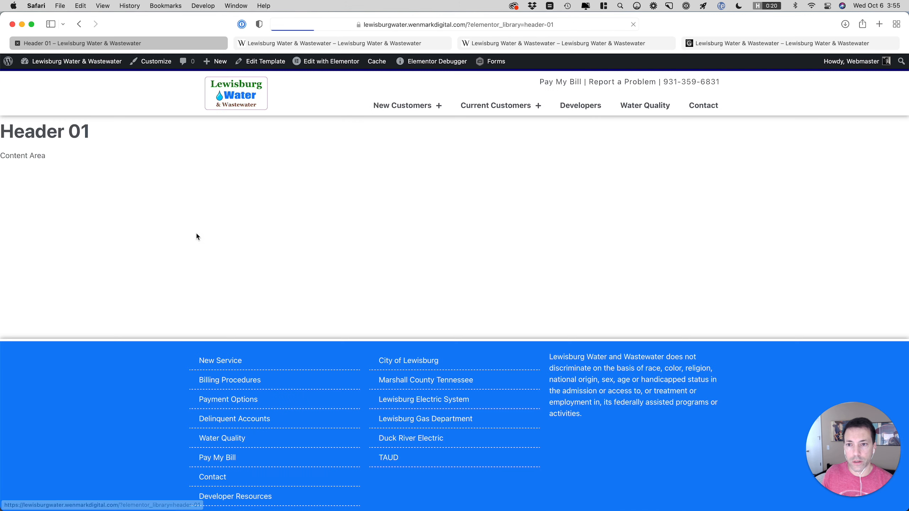
click(239, 103)
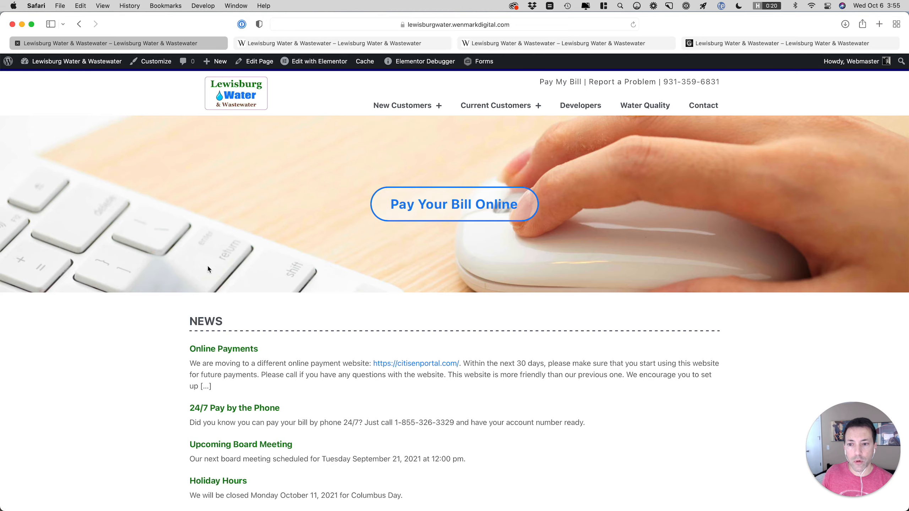
scroll(207, 265, down, 7)
scroll(207, 268, down, 3)
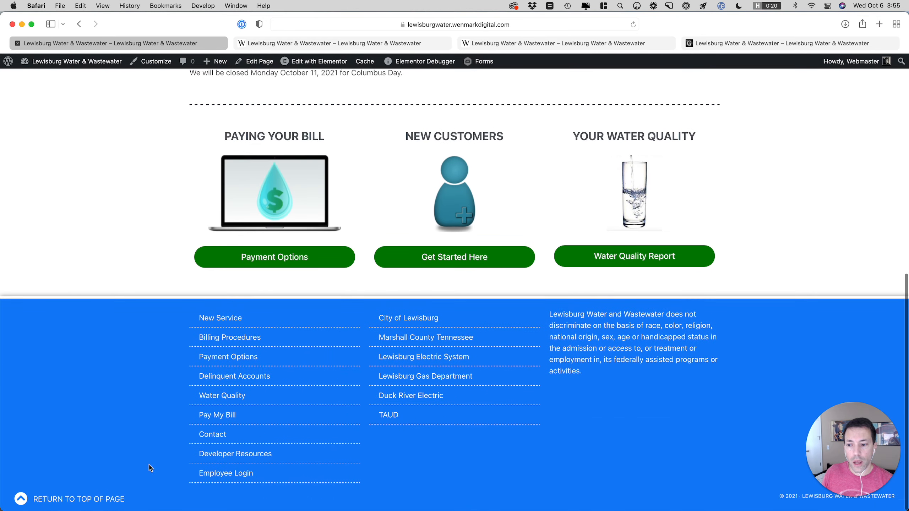
click(112, 501)
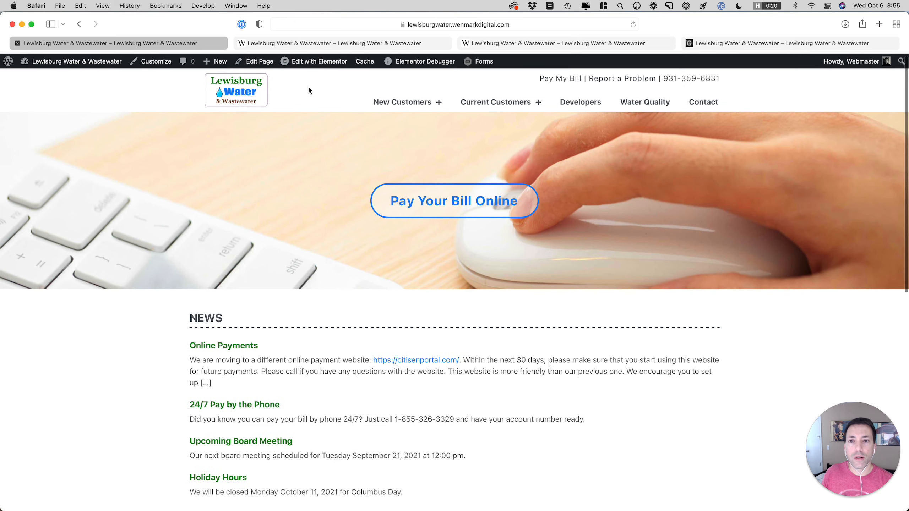
Open the Footer template for editing and select its copyright text widget
mouse_move(314, 61)
click(304, 93)
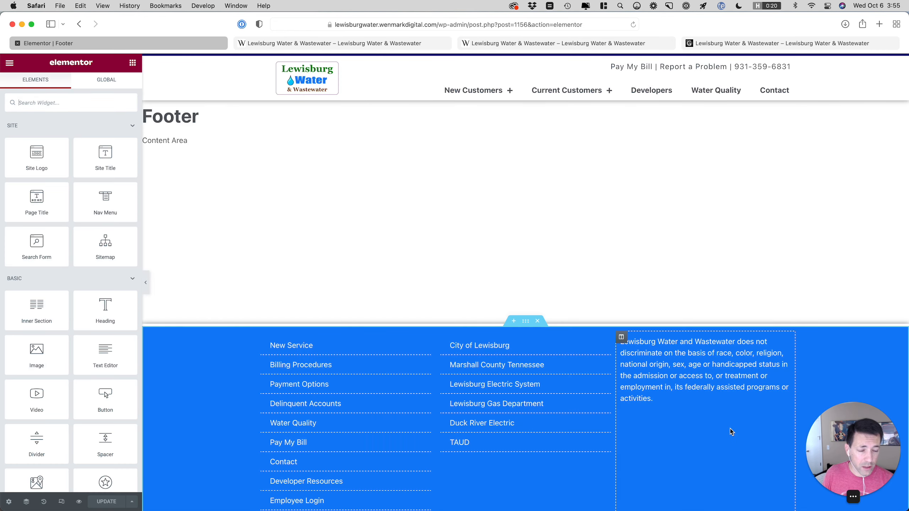
scroll(730, 430, down, 2)
drag(863, 458, 558, 451)
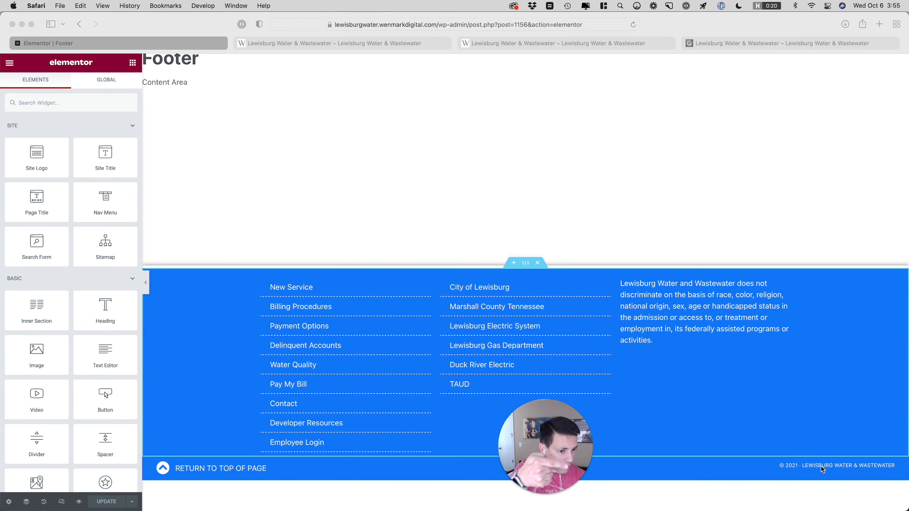
click(822, 466)
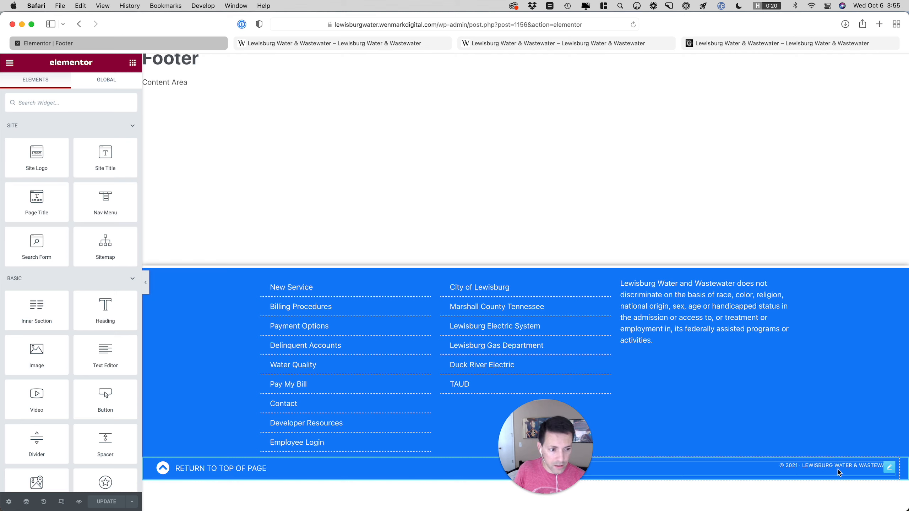
click(888, 468)
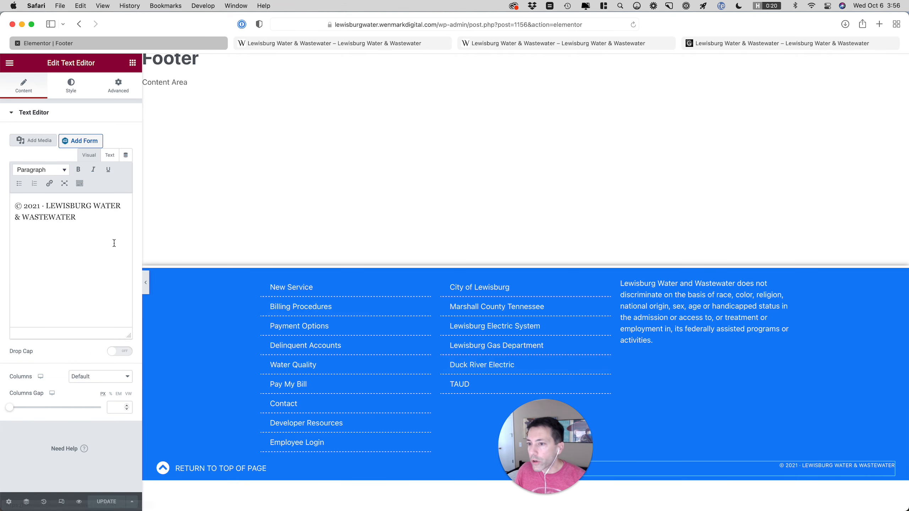
Check the footer credits on the original lewisburgwater.org site, and clear the copyright text from the widget
click(31, 213)
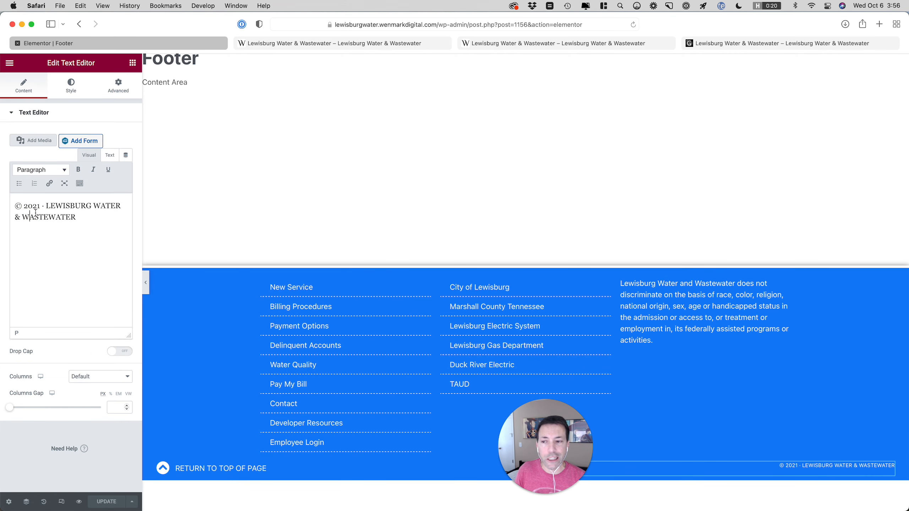
click(827, 43)
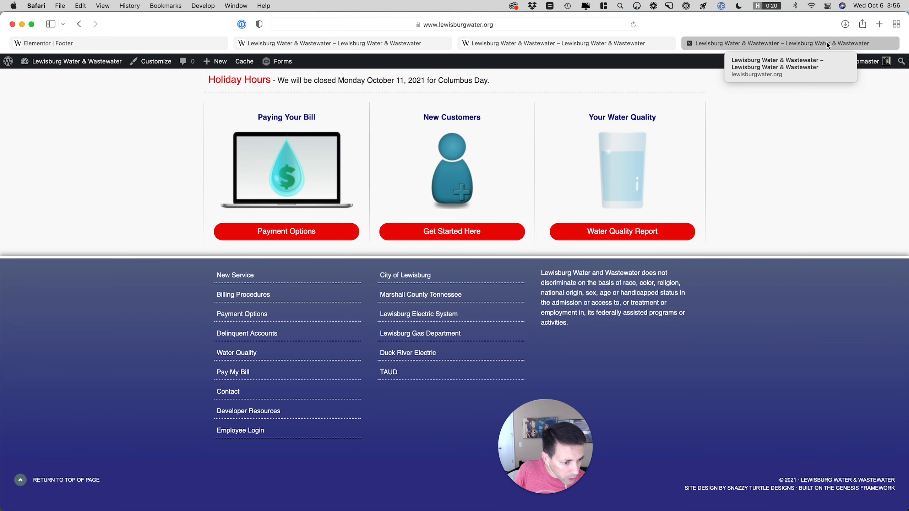
click(114, 43)
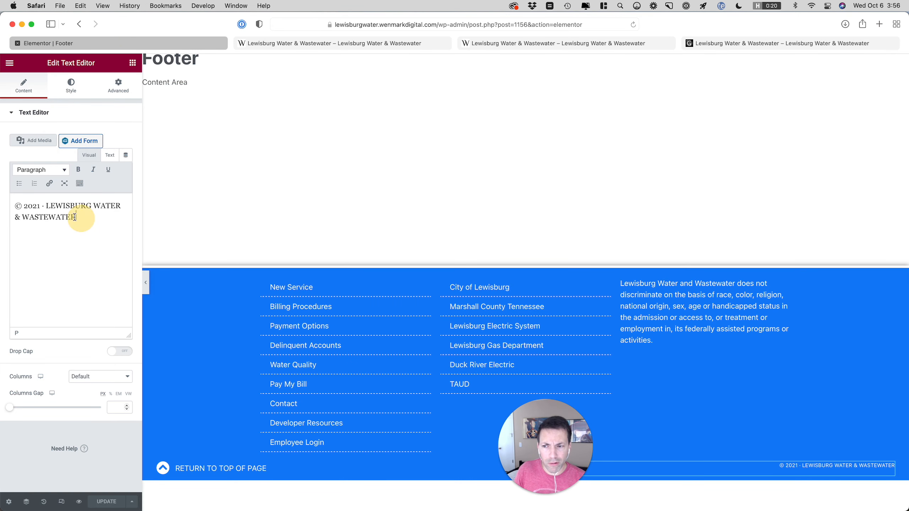
drag(80, 217, 15, 207)
key(BackSpace)
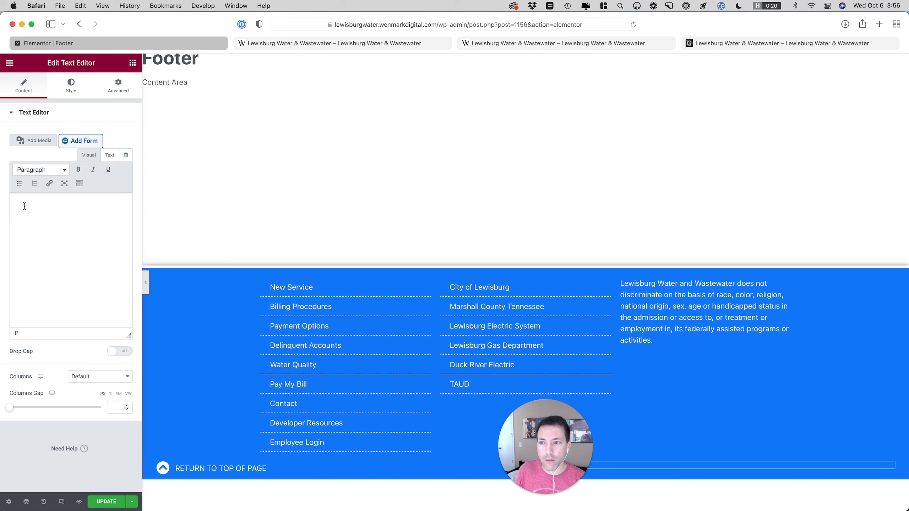
Use the Current Date Time dynamic tag as the text widget's content
click(126, 155)
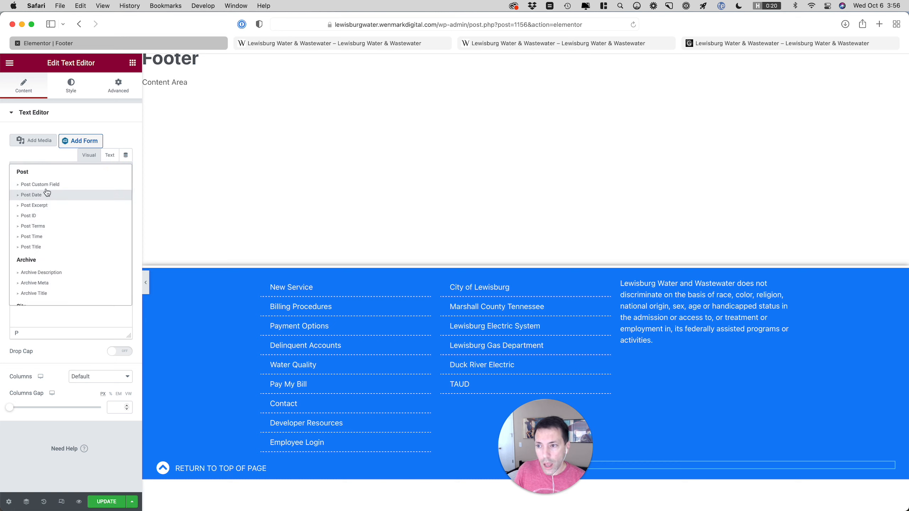
scroll(74, 204, down, 3)
scroll(75, 203, down, 4)
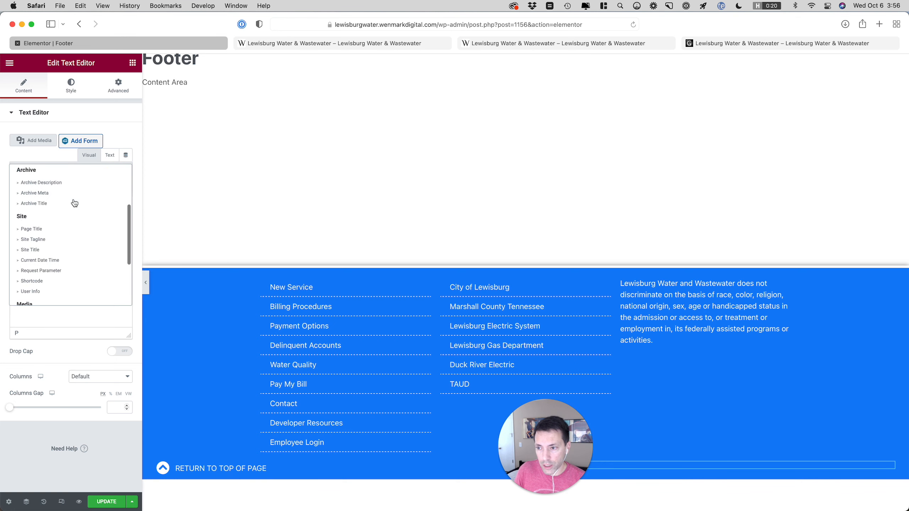
scroll(63, 193, up, 7)
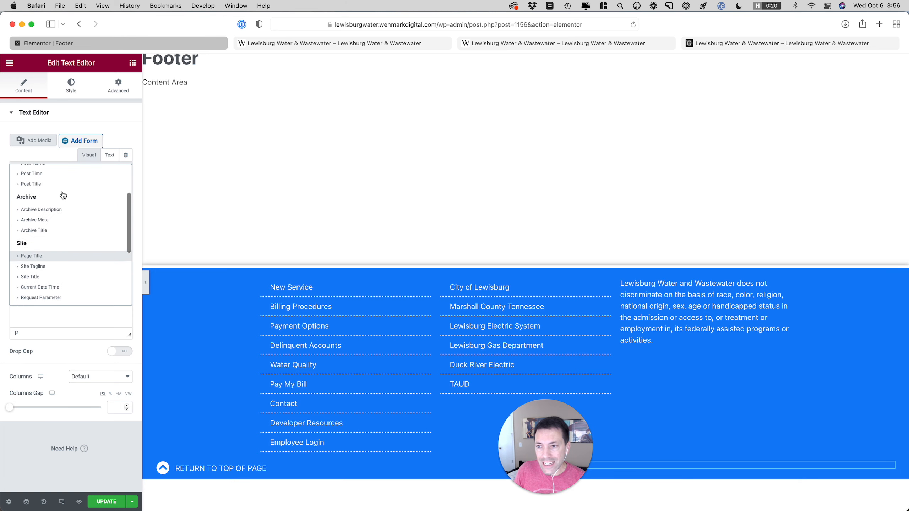
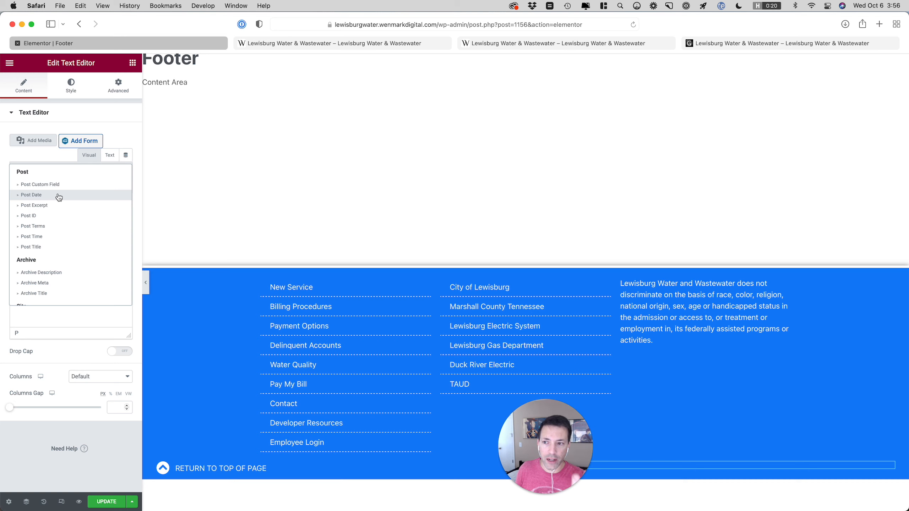
scroll(59, 198, down, 6)
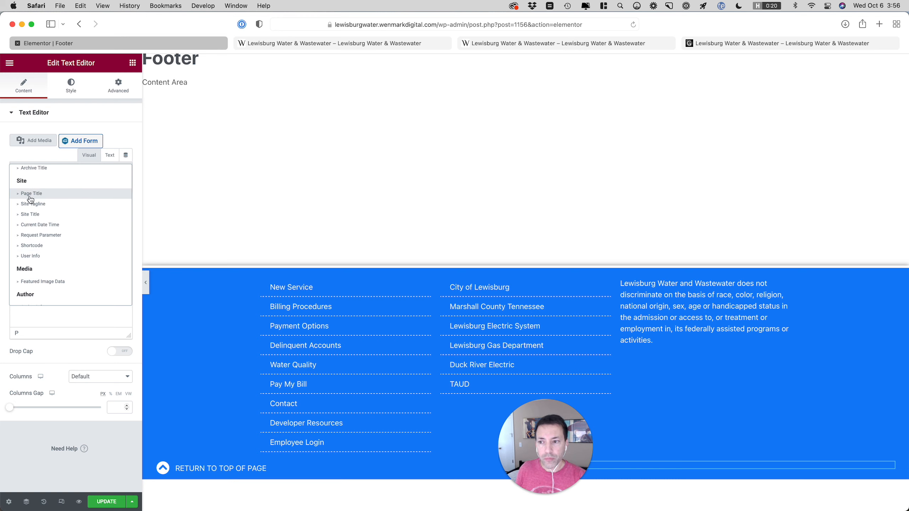
click(32, 225)
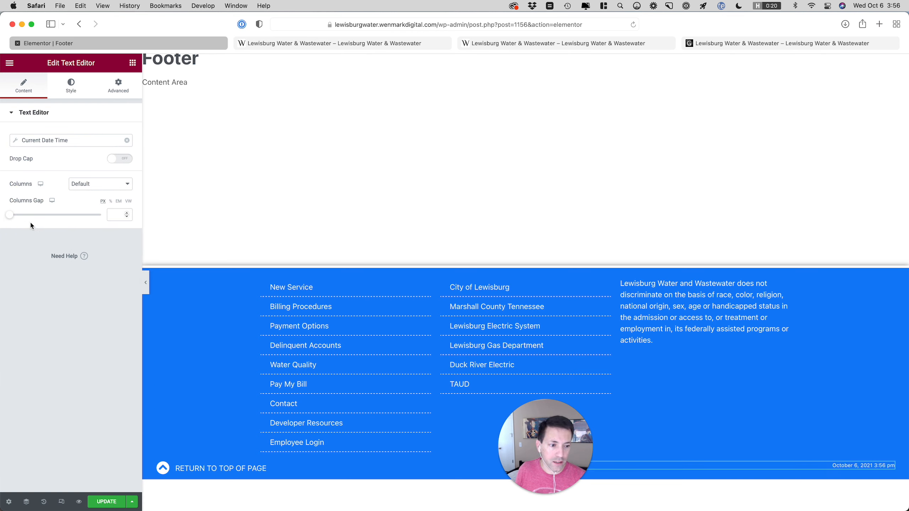
Set the dynamic tag's date format to Custom with the format "Y"
click(59, 141)
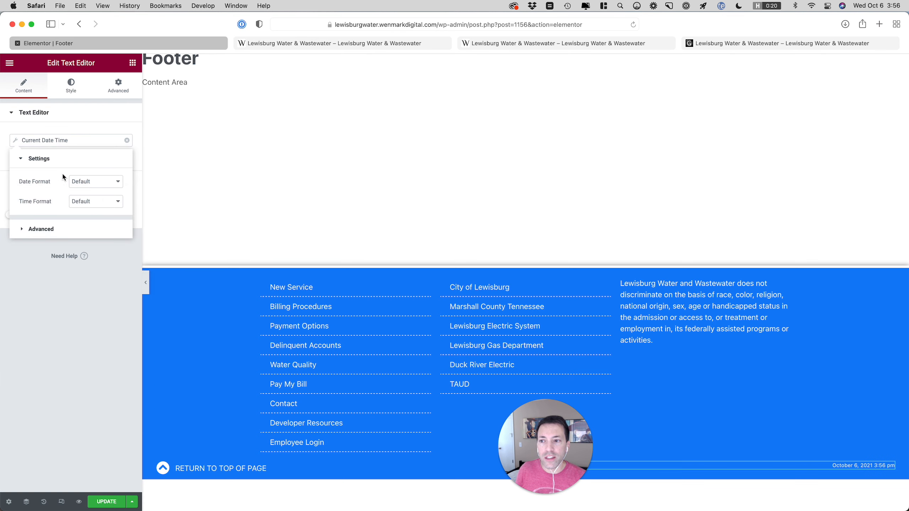
click(77, 181)
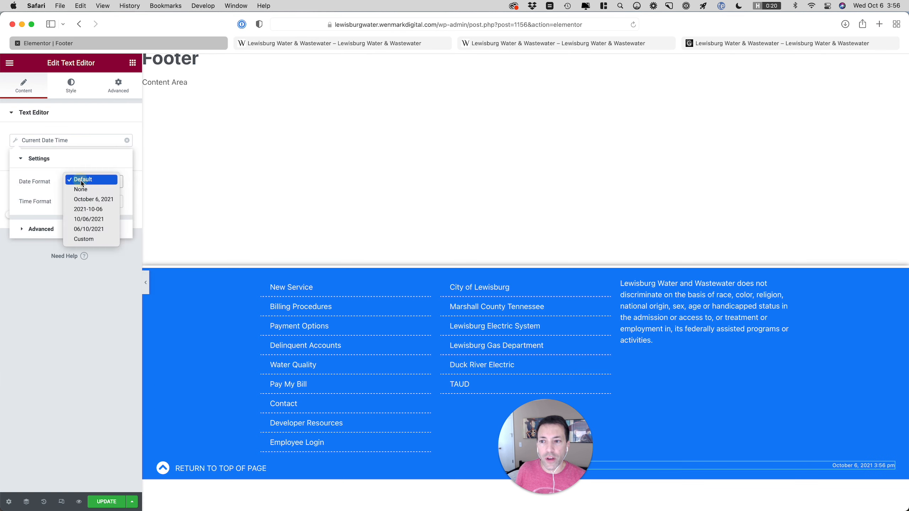
click(79, 239)
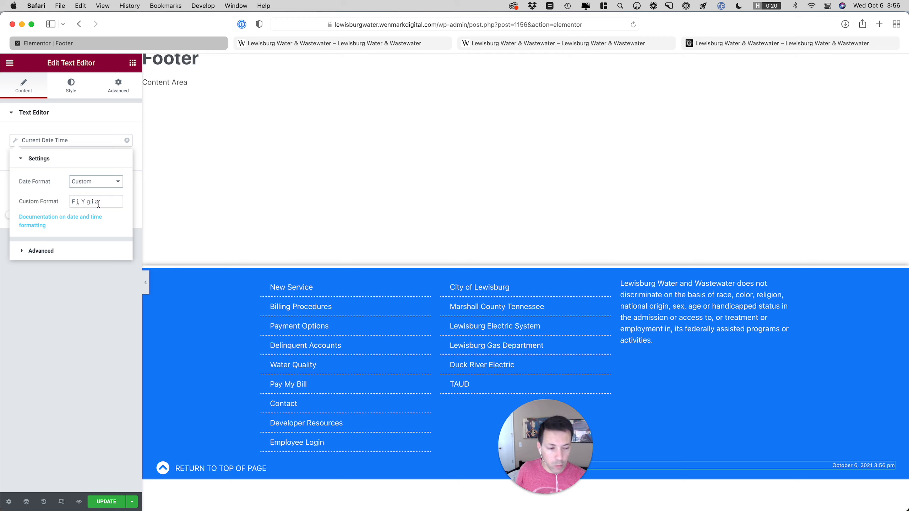
drag(102, 202, 53, 202)
text(Y)
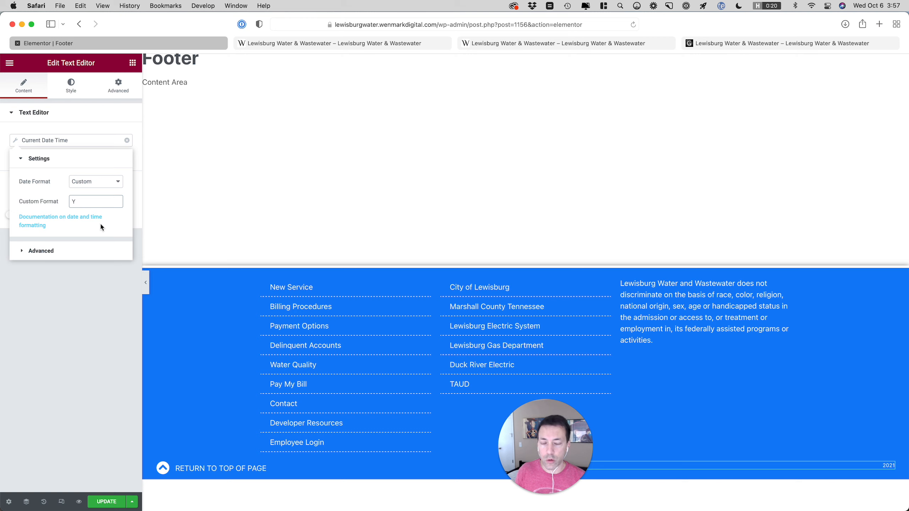
Add "© Copyright" as the text before the dynamic year in the Current Date Time tag
click(61, 252)
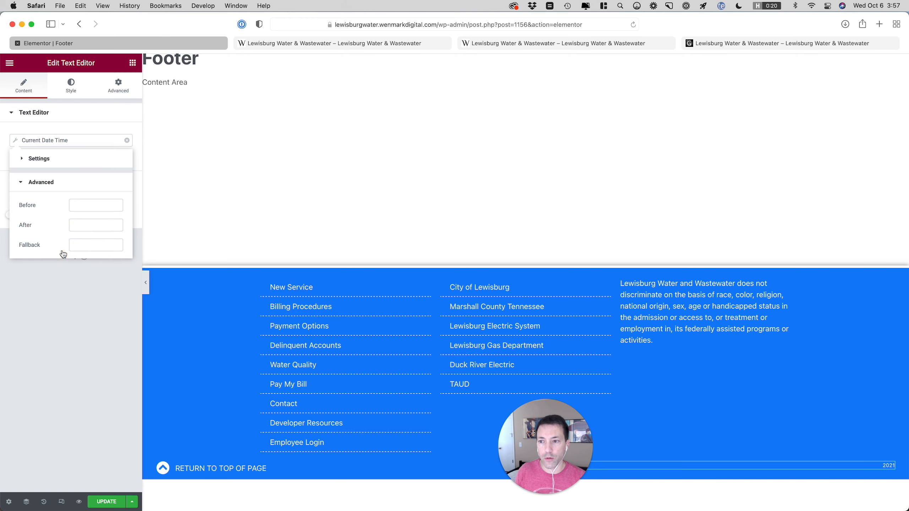
click(77, 208)
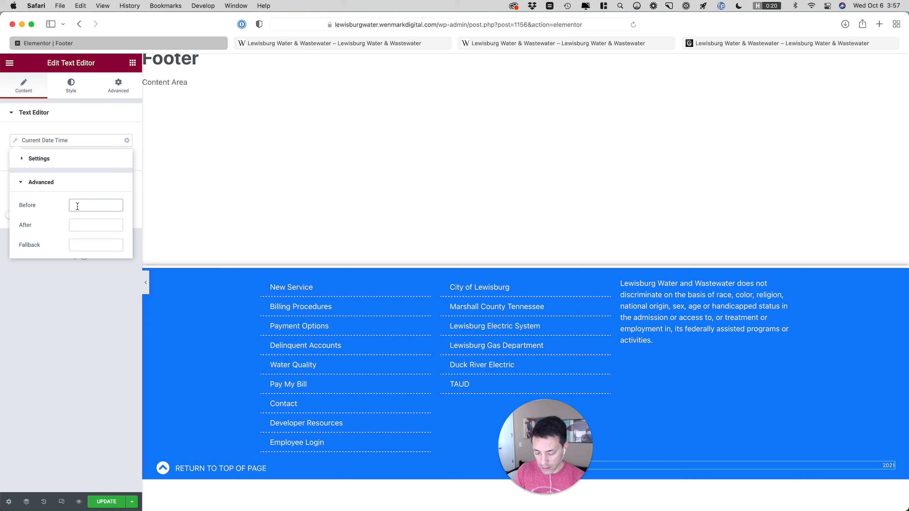
text(©)
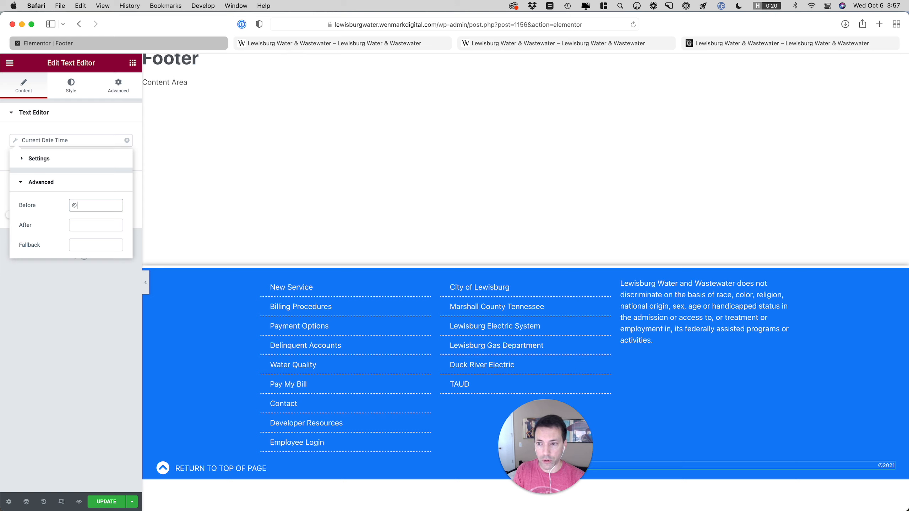
text(Copy)
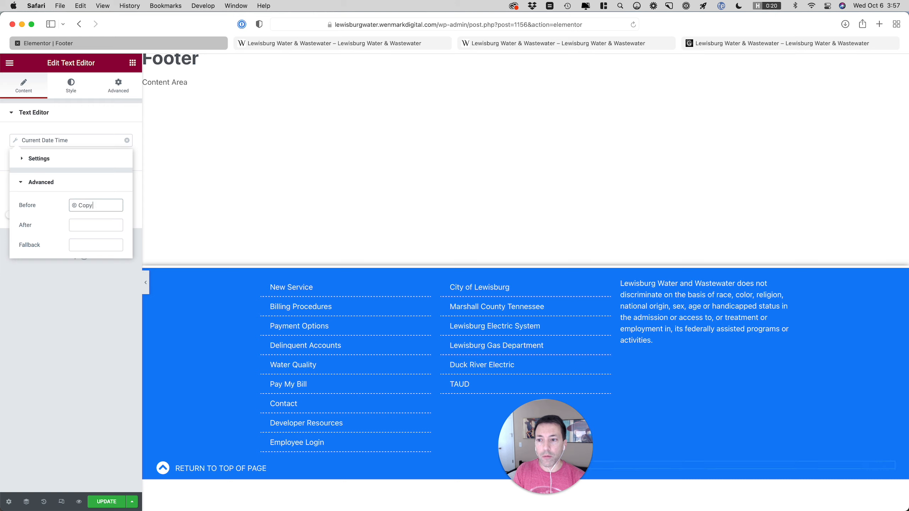
text(right)
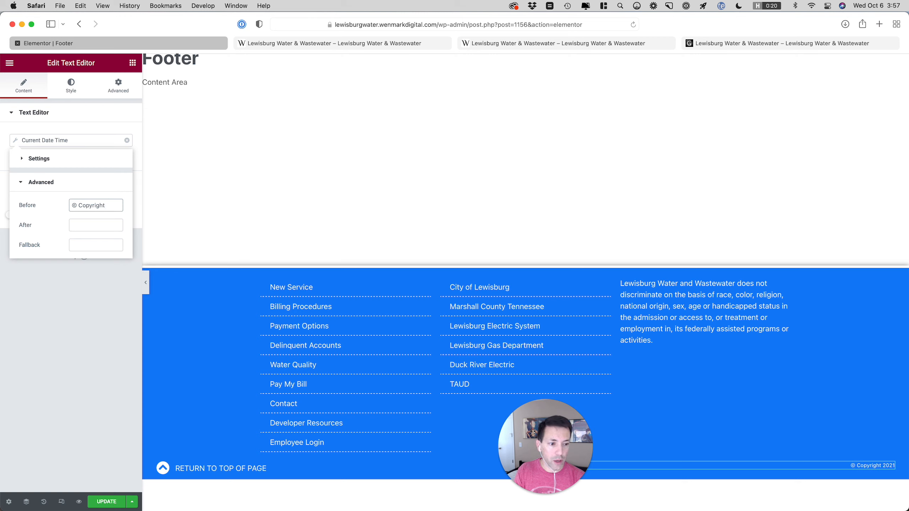
Add "Lewisburg Water & Wastewater" as the text after the dynamic year
key(Tab)
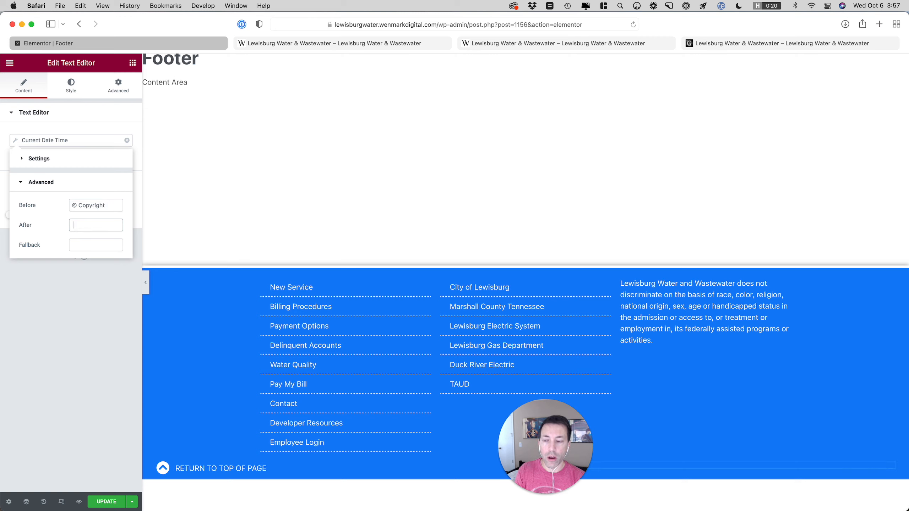
text(Lewisburg)
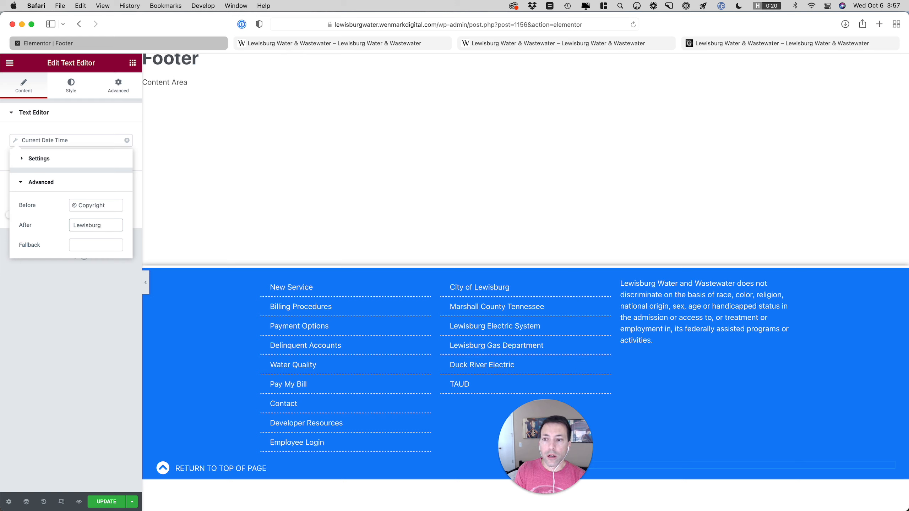
text( Water &)
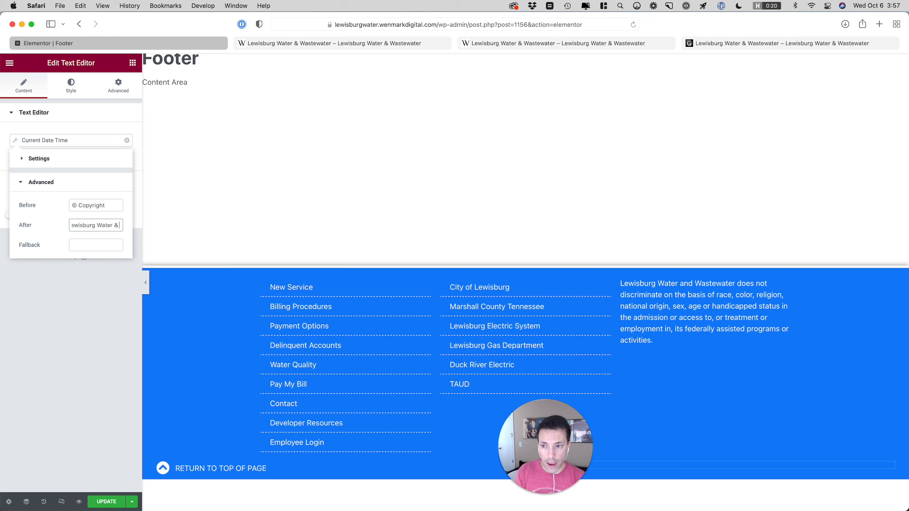
text( Wast)
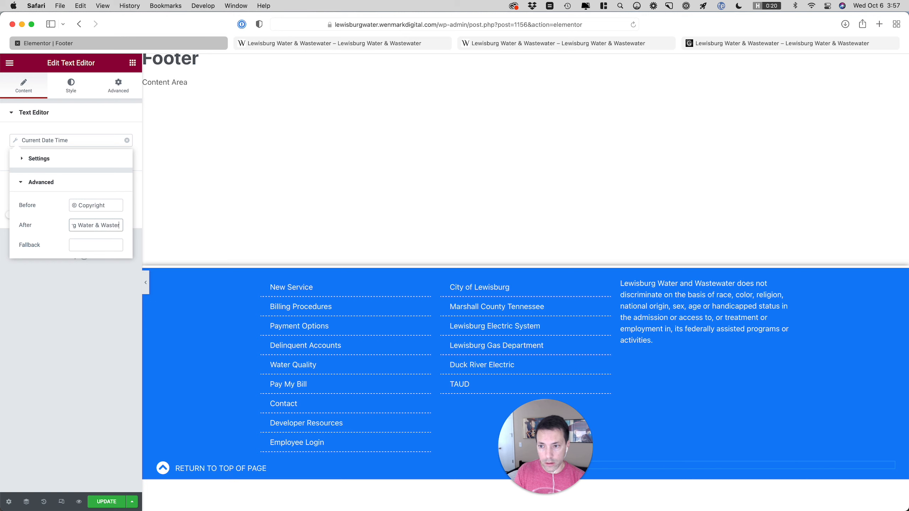
text(ewater)
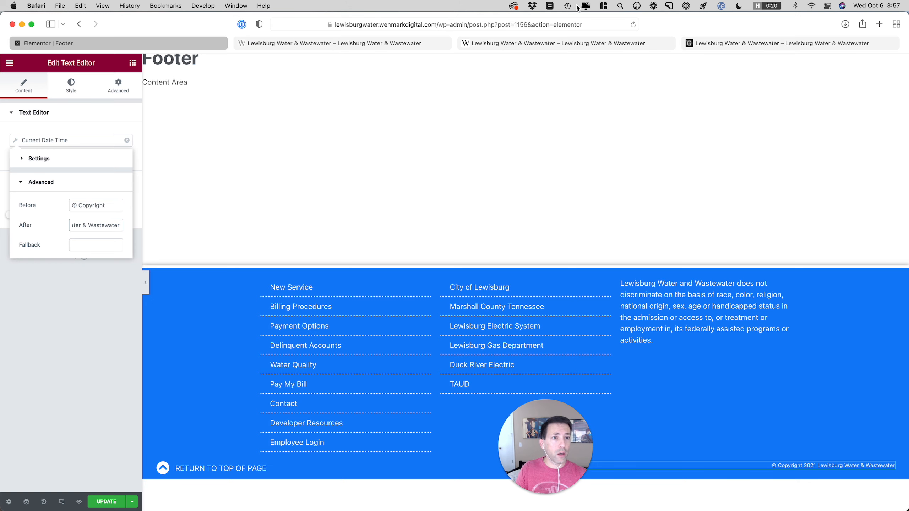
Compare with the copyright line on the original lewisburgwater.org site, and remove the word "Copyright" from the text before the year
click(784, 44)
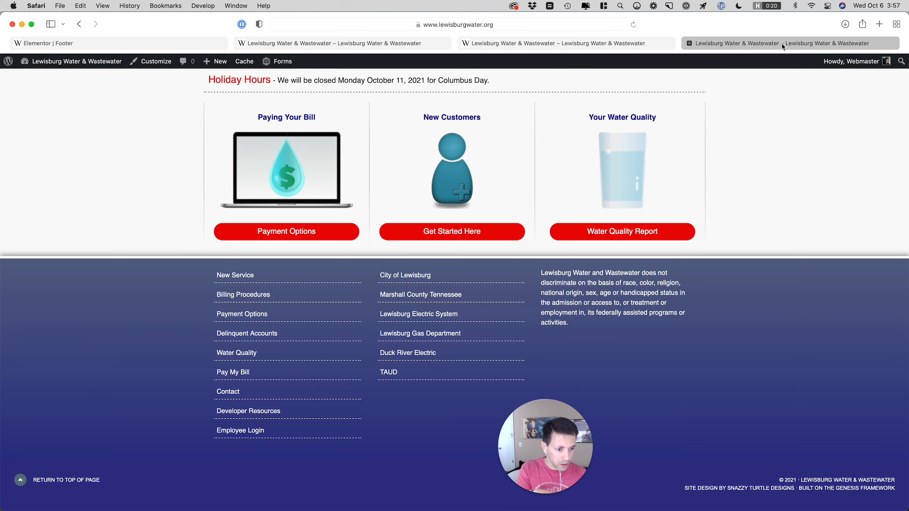
click(147, 43)
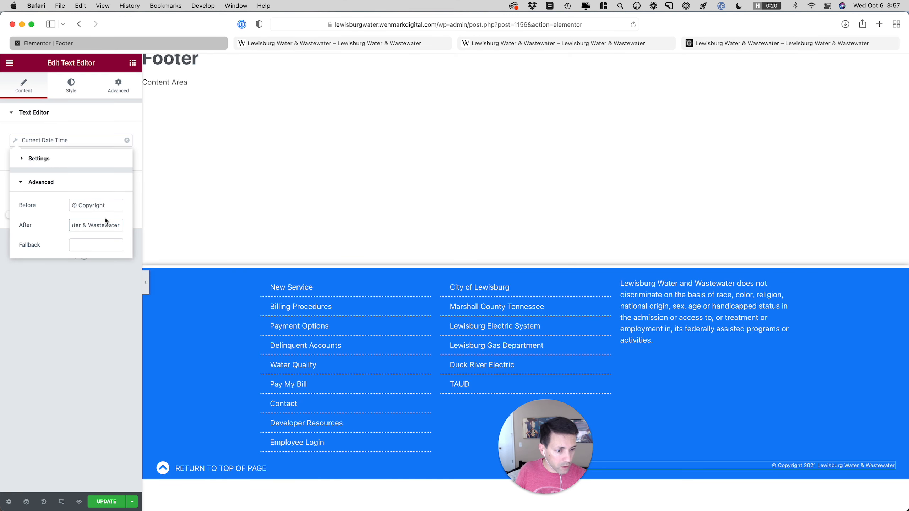
double_click(94, 205)
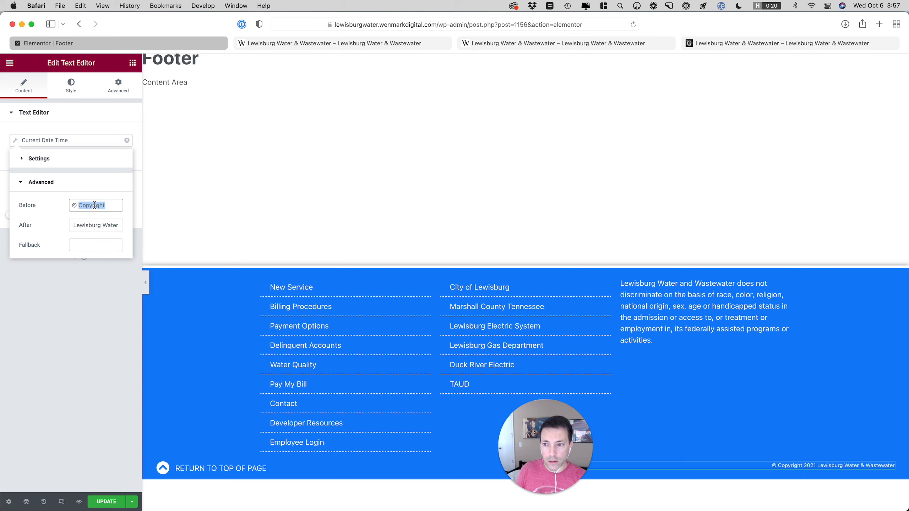
key(BackSpace)
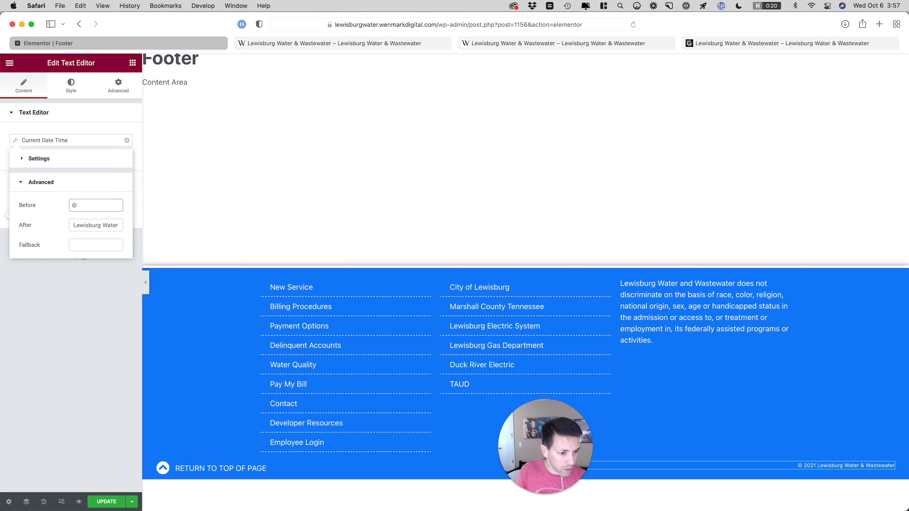
Insert a "•" separator in front of "Lewisburg Water & Wastewater" in the text after the year, and close the tag settings
click(76, 228)
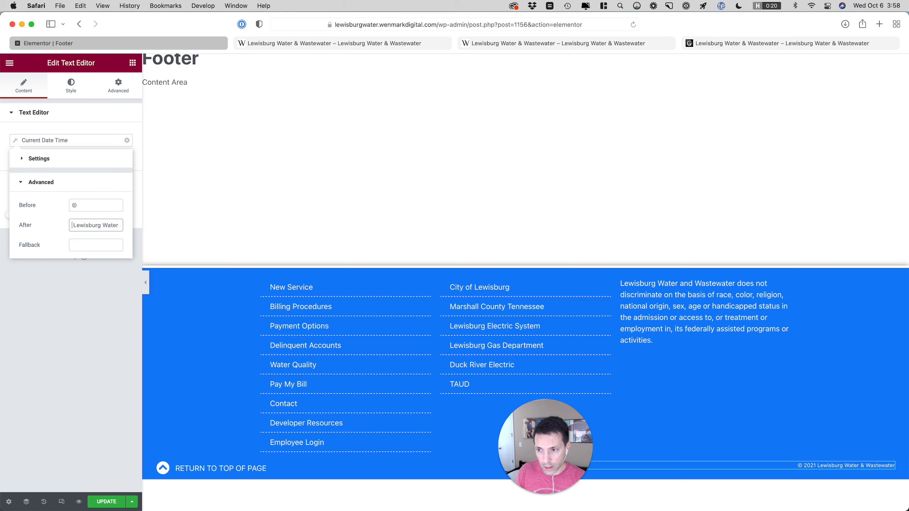
text(•)
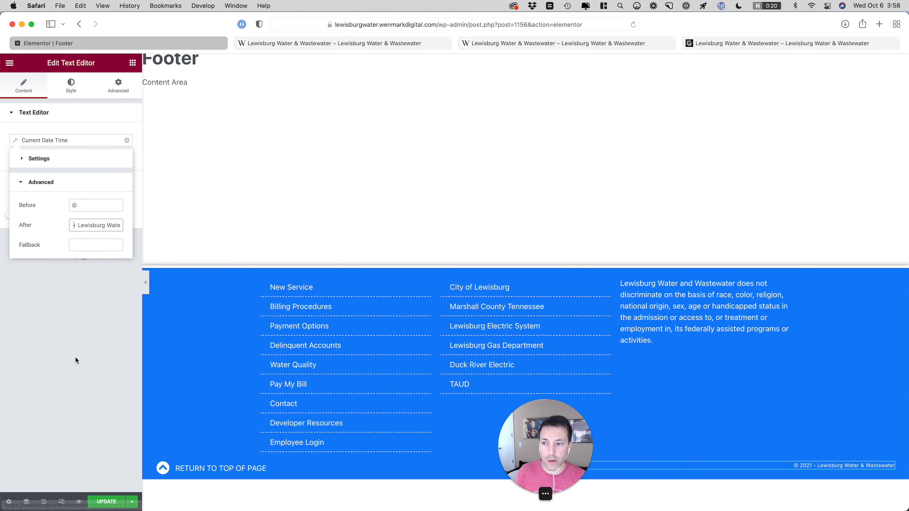
click(75, 337)
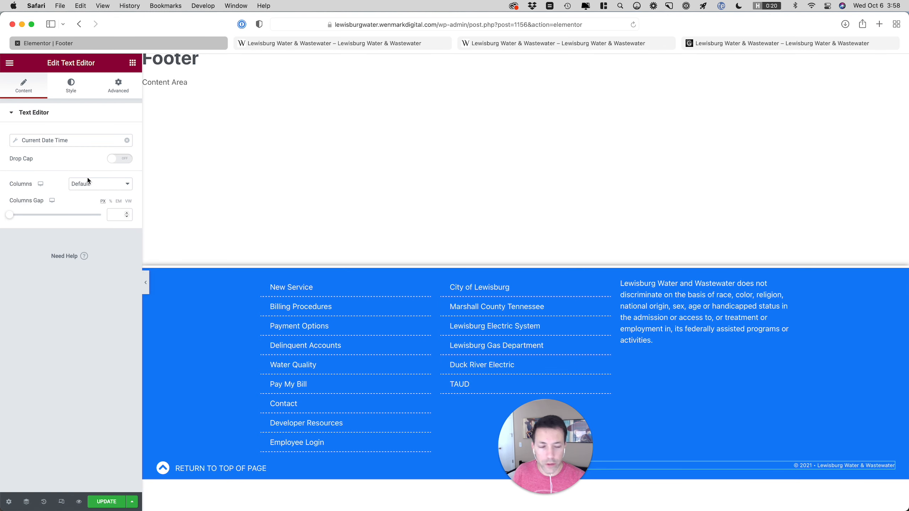
Check the letter case of the original site's copyright line, and set the text widget's typography transform to Uppercase
click(86, 90)
click(125, 175)
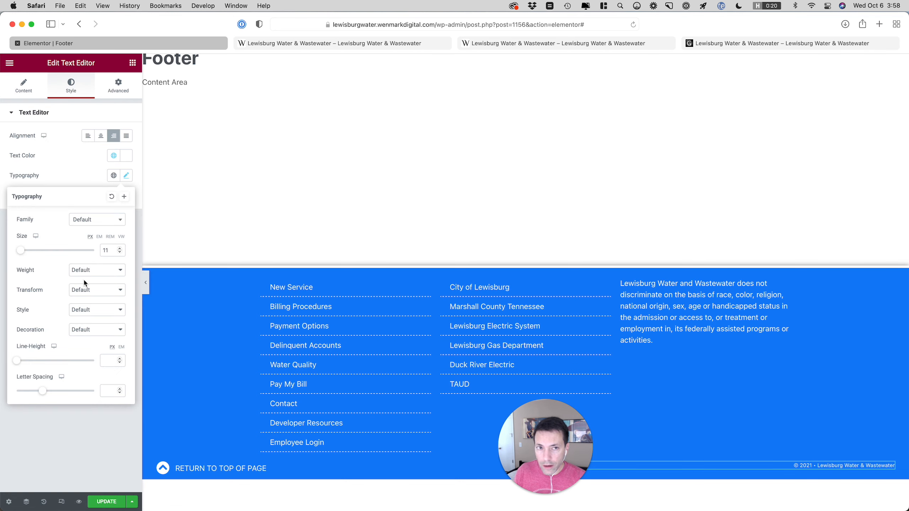
click(737, 42)
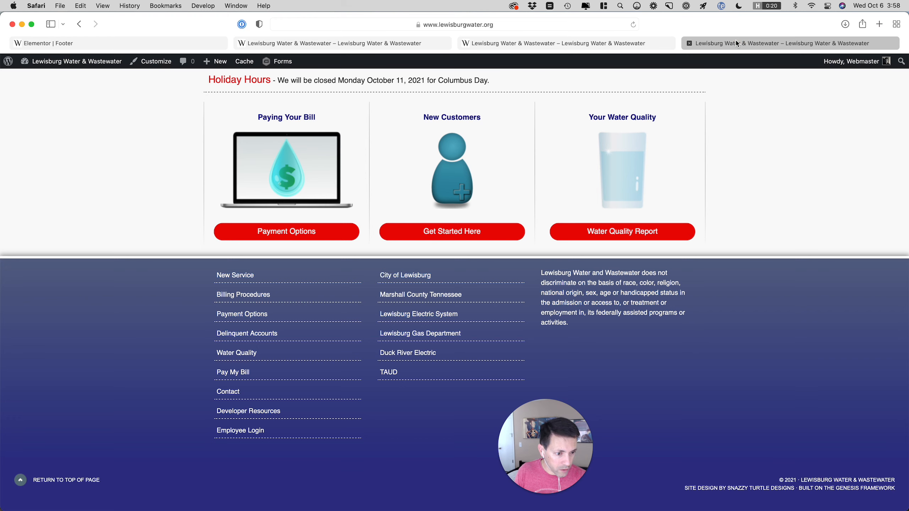
click(146, 43)
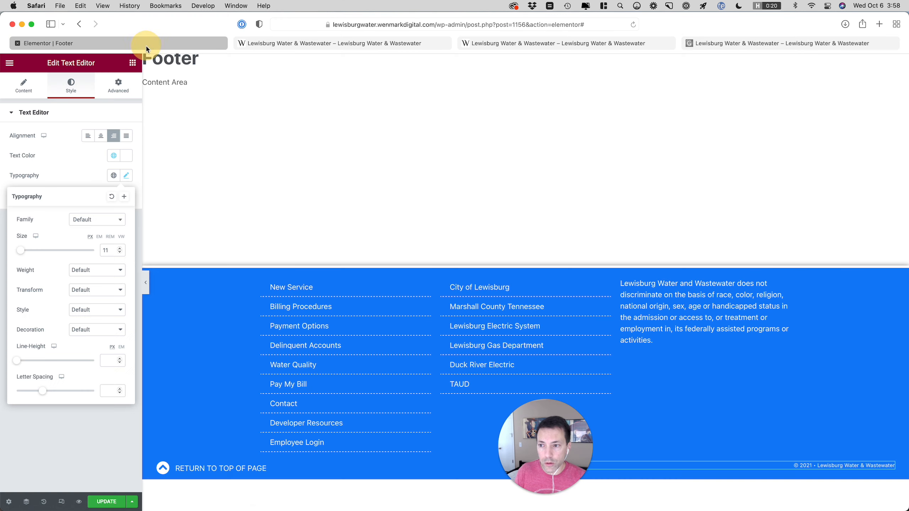
click(87, 291)
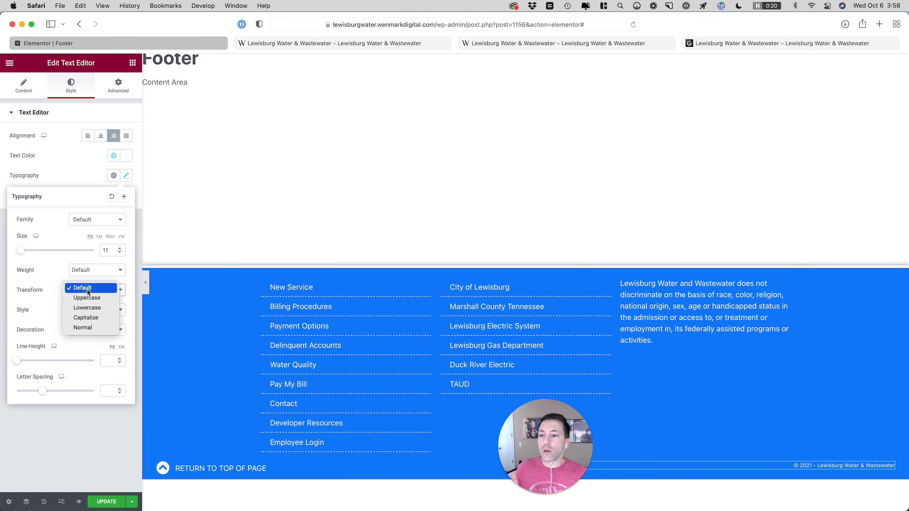
click(87, 298)
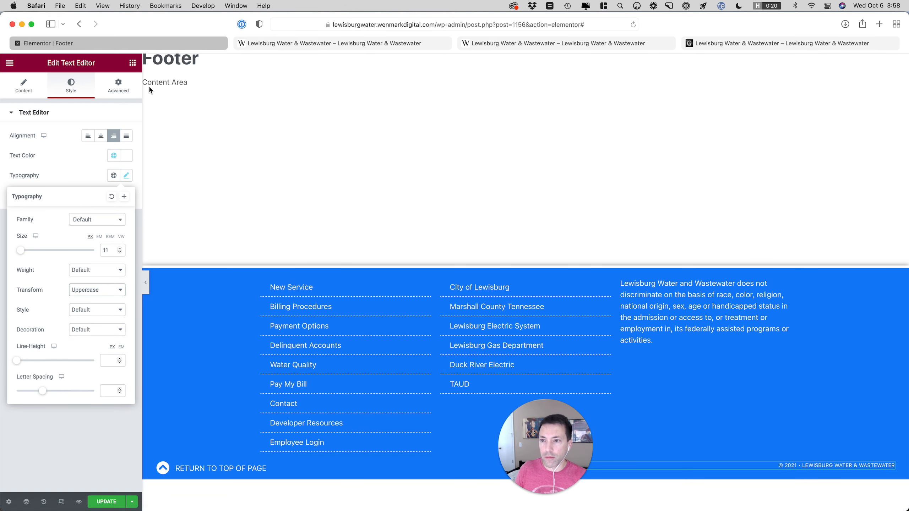
Try to remove the copyright widget's bottom spacing with the custom CSS rule "selector p:last-child{ margin-bottom: 0; }"
click(135, 84)
scroll(121, 175, down, 1)
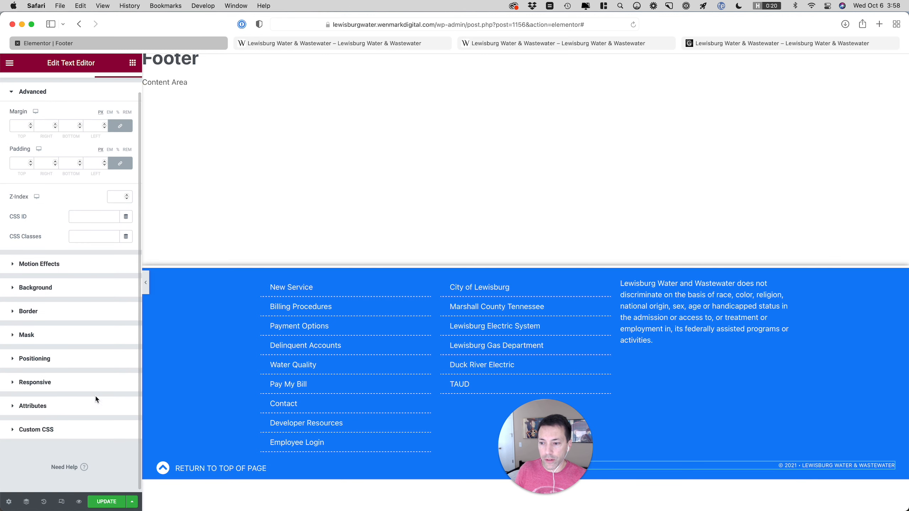
click(89, 427)
click(74, 350)
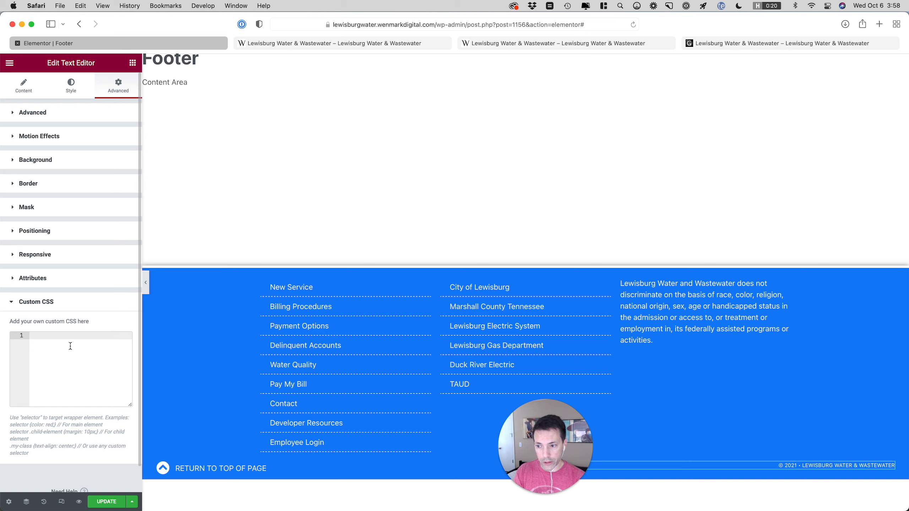
text(selector)
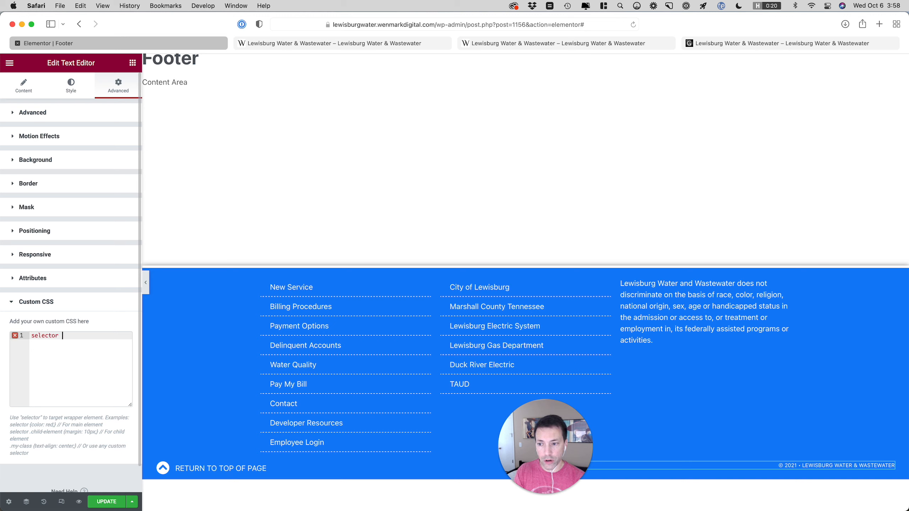
text( p:last-child)
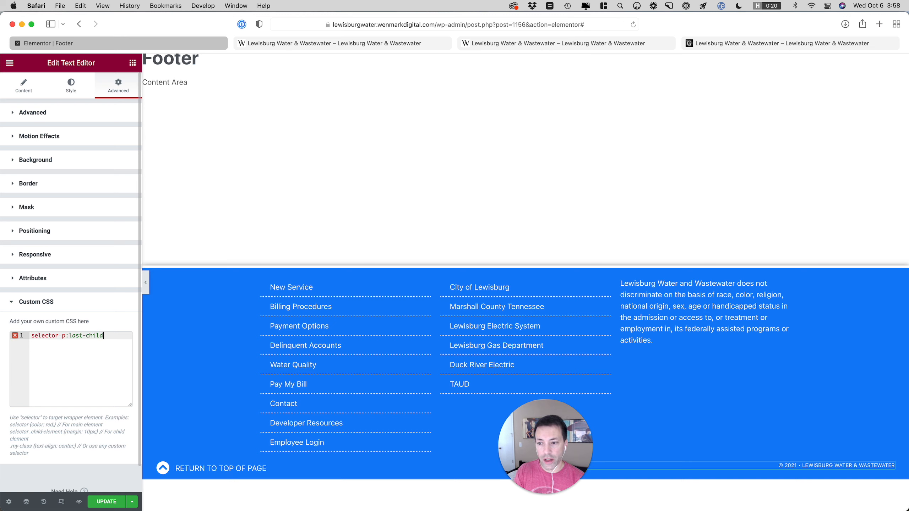
text({)
key(Return)
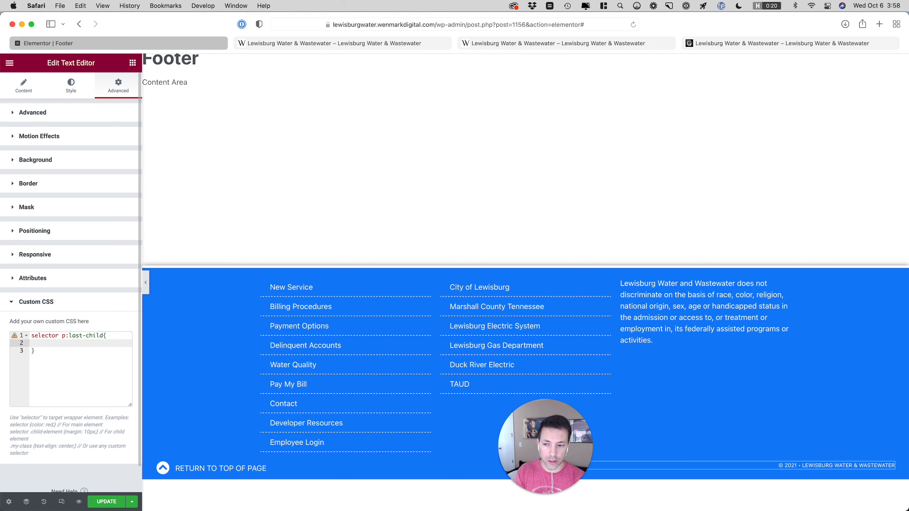
text(marg)
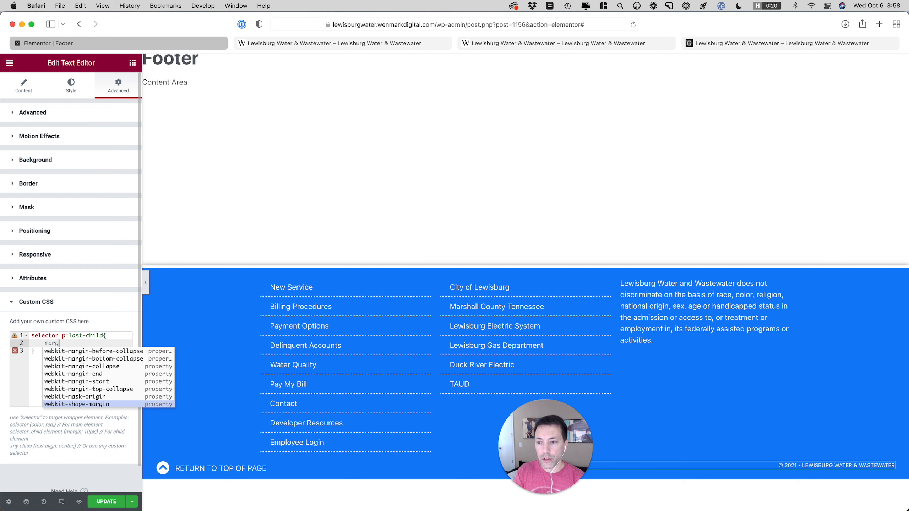
text(in)
key(Down)
key(Down)
key(Down)
key(Down)
key(Return)
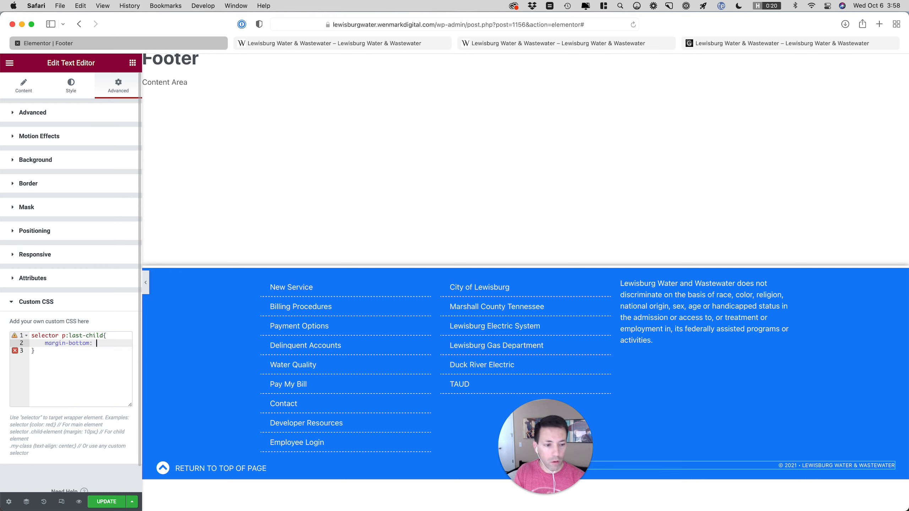
text(0;)
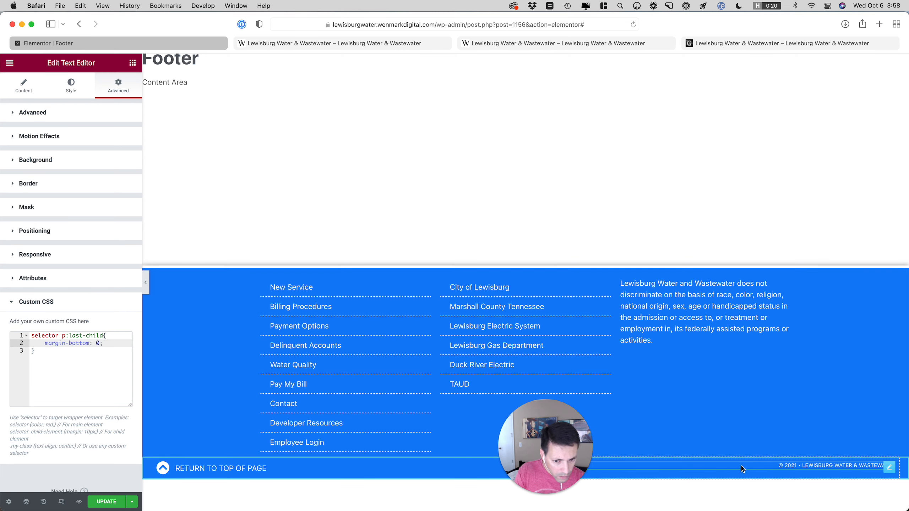
Inspect the spacing of the footer's bottom row, and delete the custom CSS rule from the copyright text widget
drag(580, 454, 887, 369)
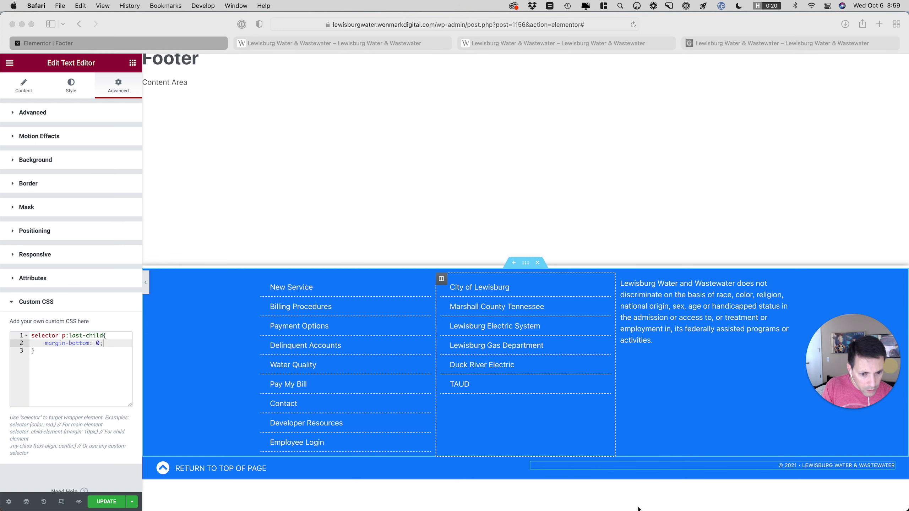
click(410, 473)
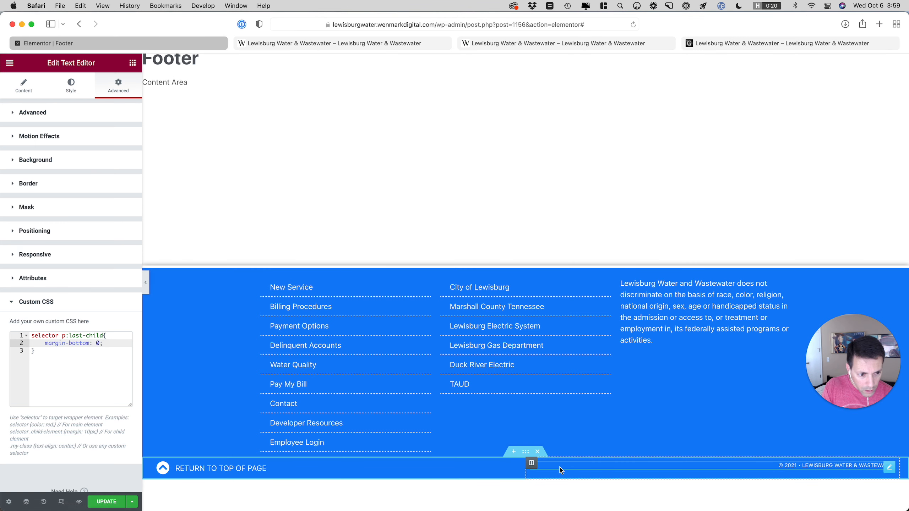
click(73, 354)
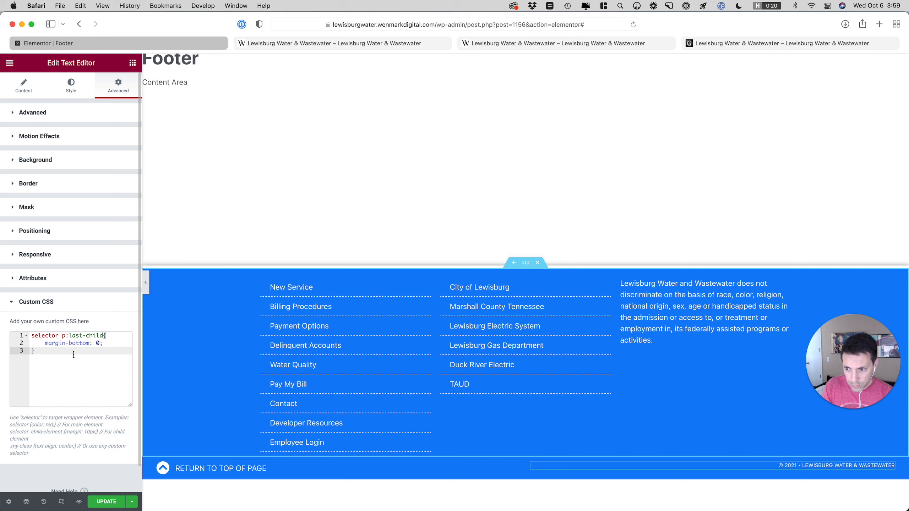
key(super+a)
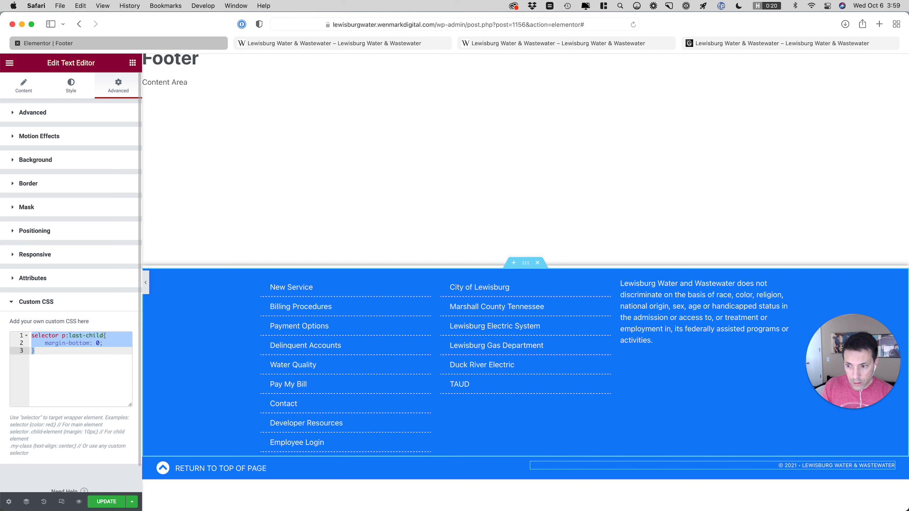
key(BackSpace)
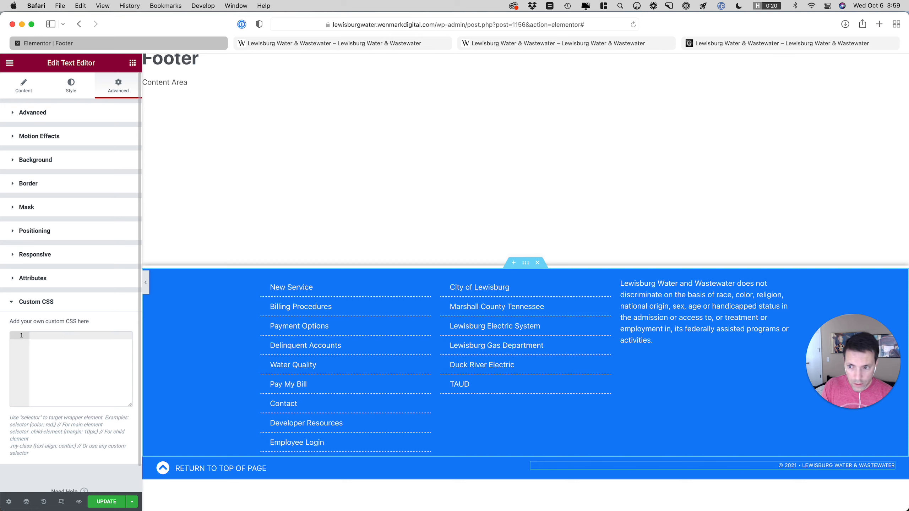
Set the vertical alignment of the footer's bottom row section to Middle
click(78, 113)
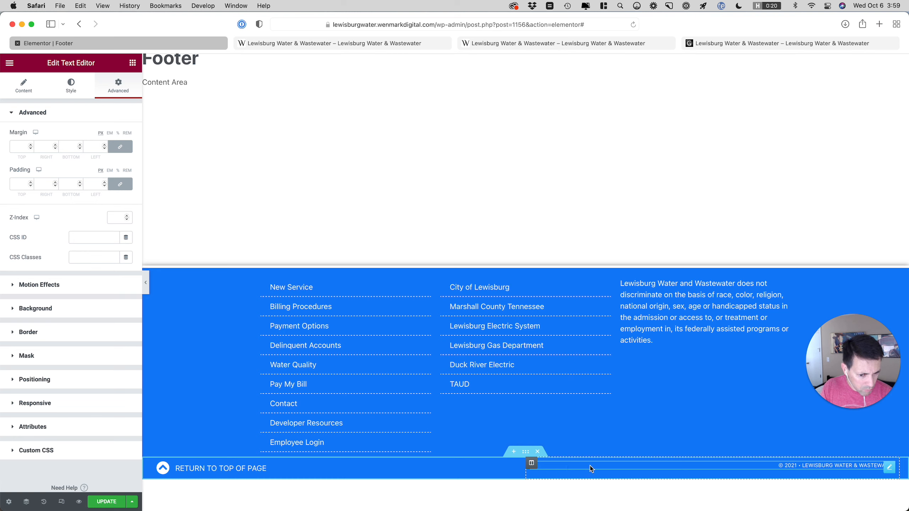
click(527, 453)
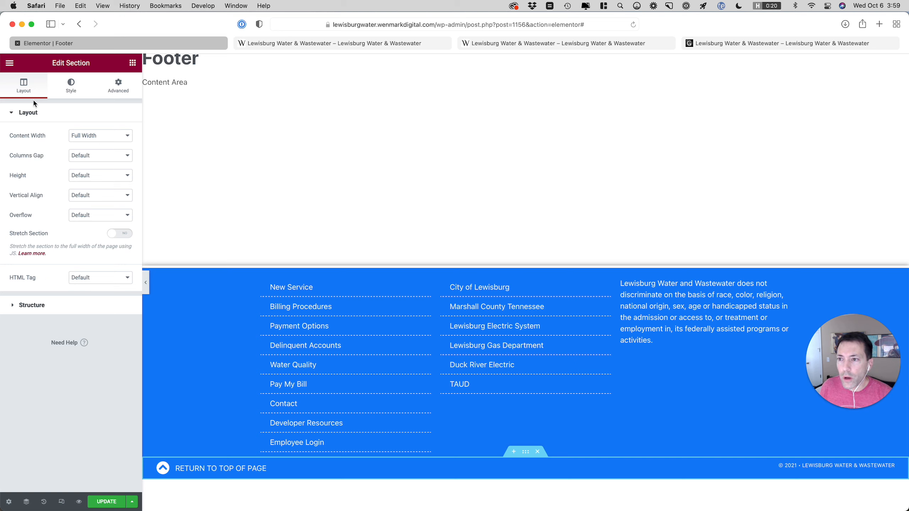
click(73, 195)
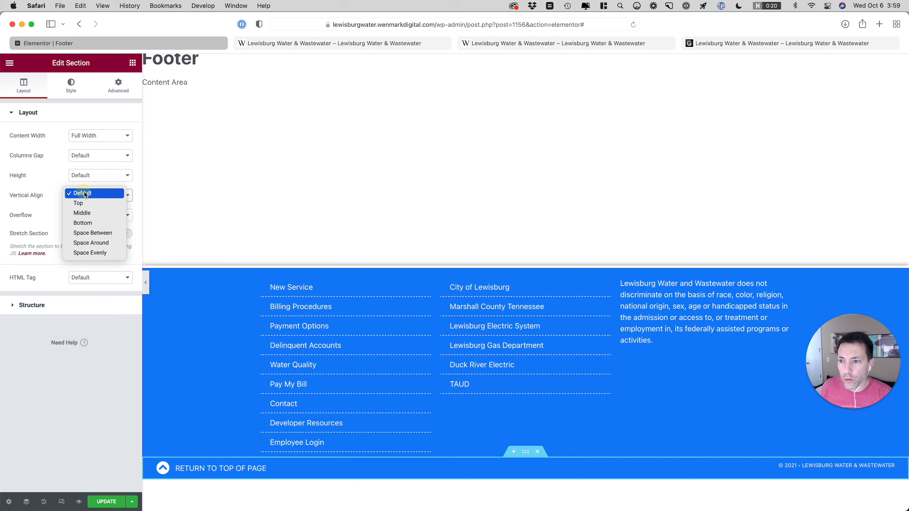
click(82, 213)
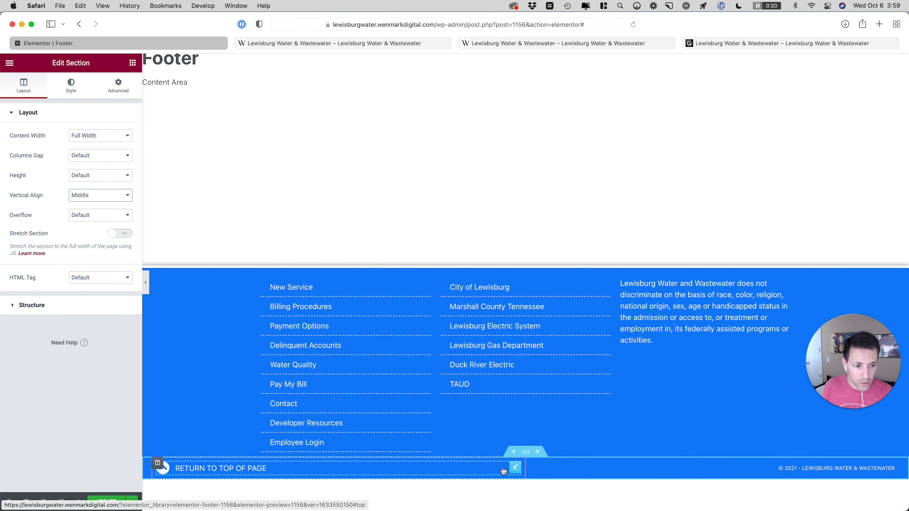
Try 14 and 13 px for the "Return to top of page" text size, and settle on 12 px
click(515, 467)
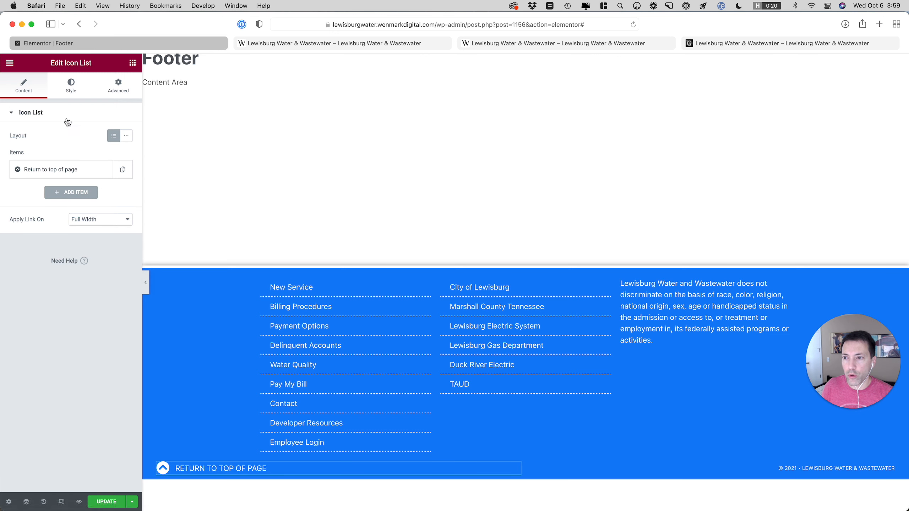
click(71, 94)
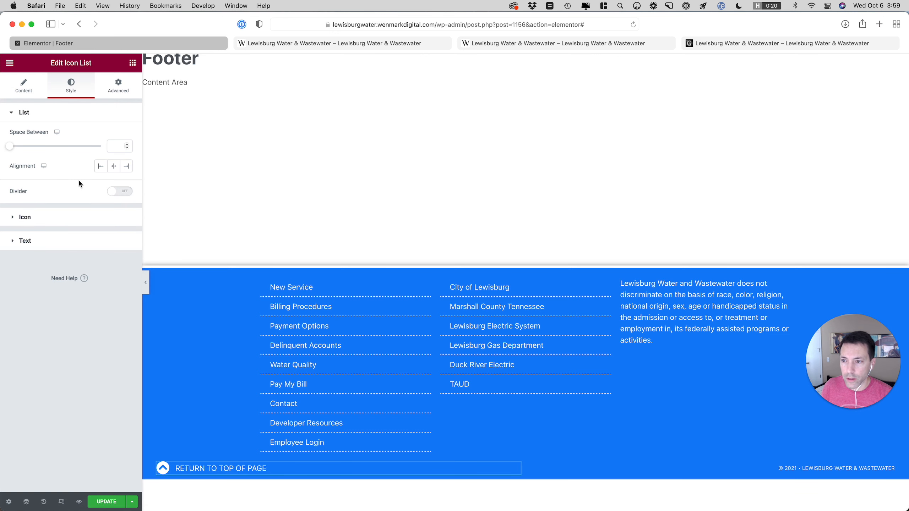
click(85, 241)
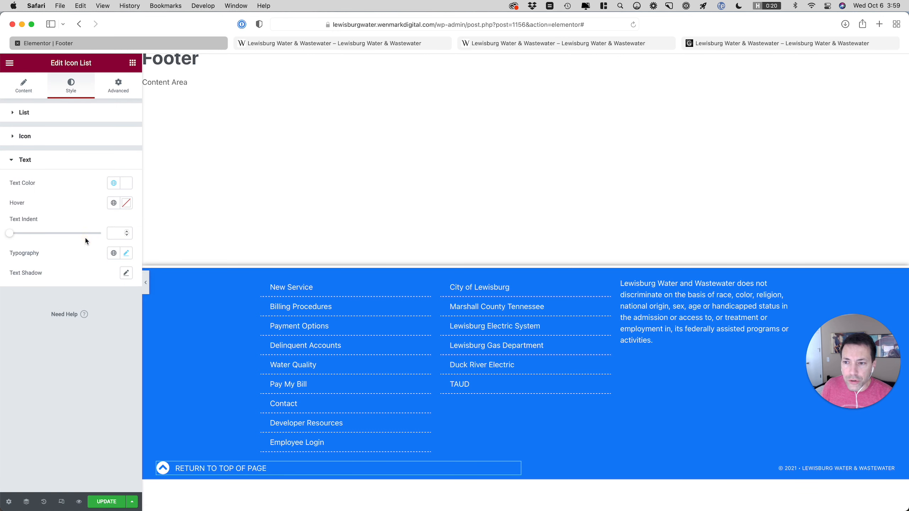
click(126, 254)
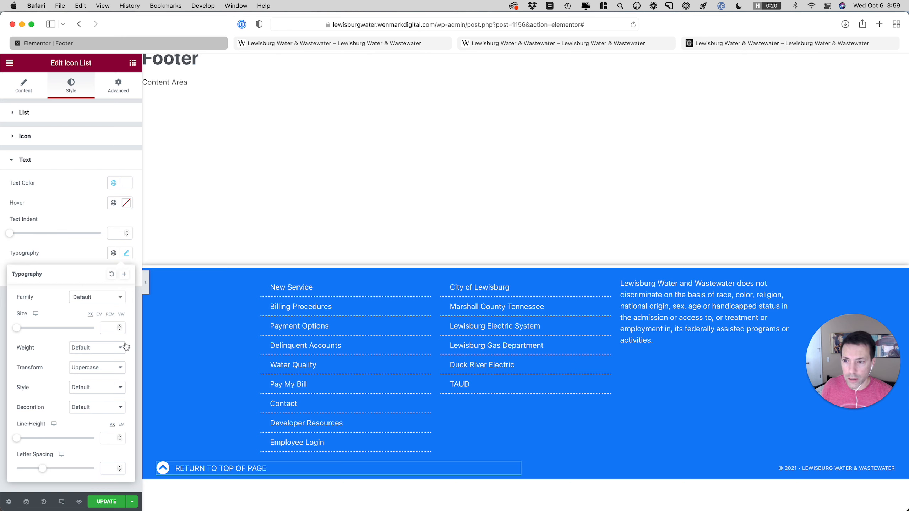
click(108, 329)
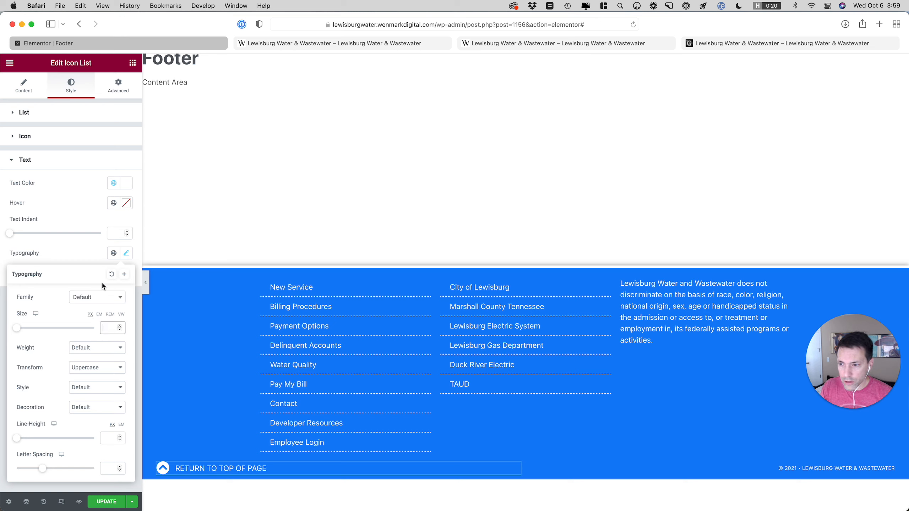
click(77, 252)
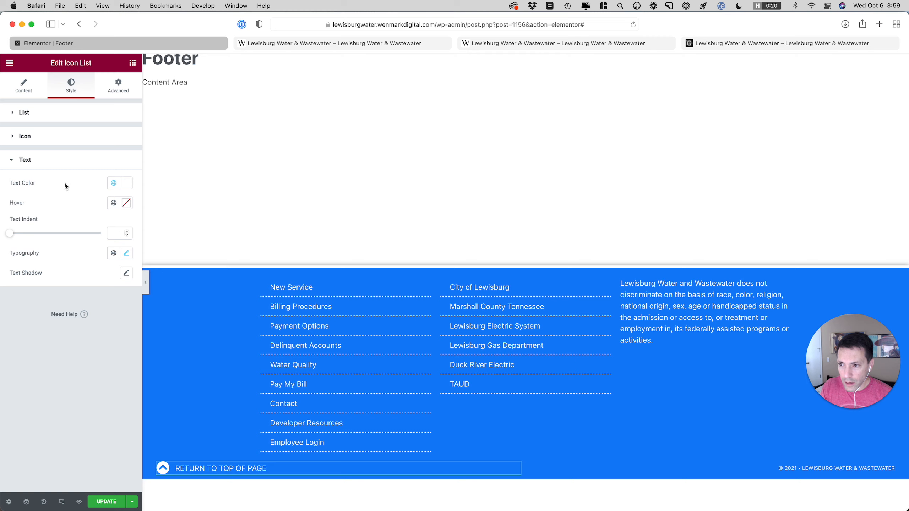
click(125, 254)
click(112, 328)
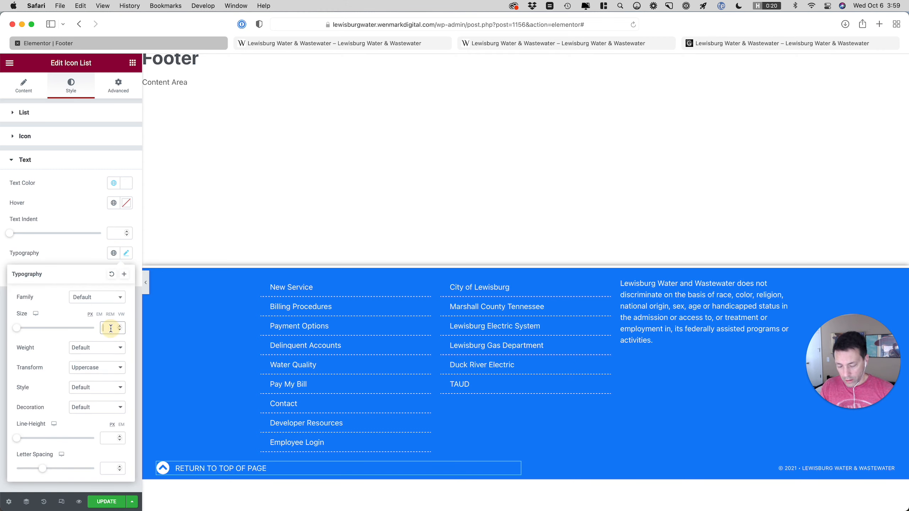
text(14)
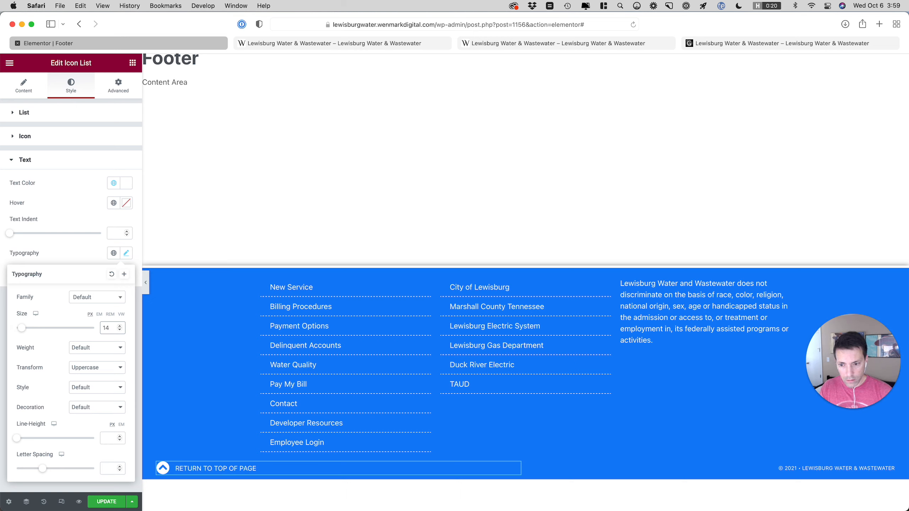
key(BackSpace)
text(2)
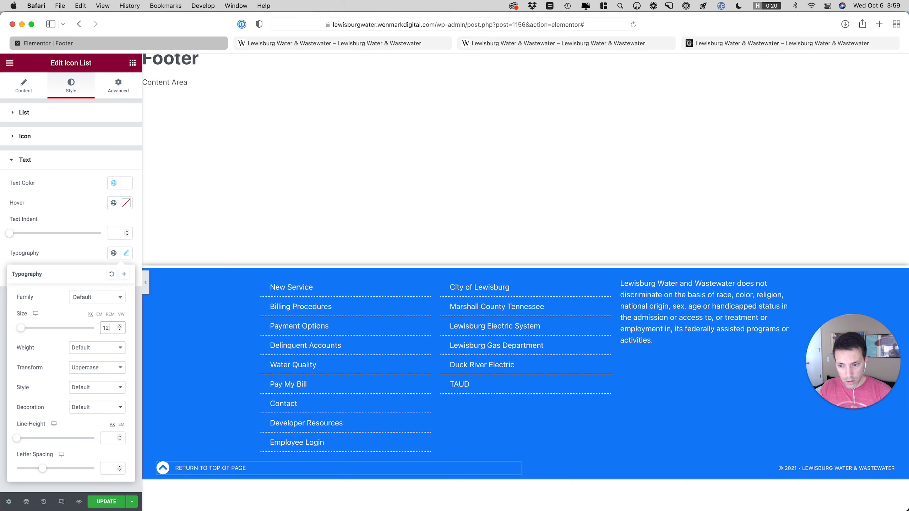
key(BackSpace)
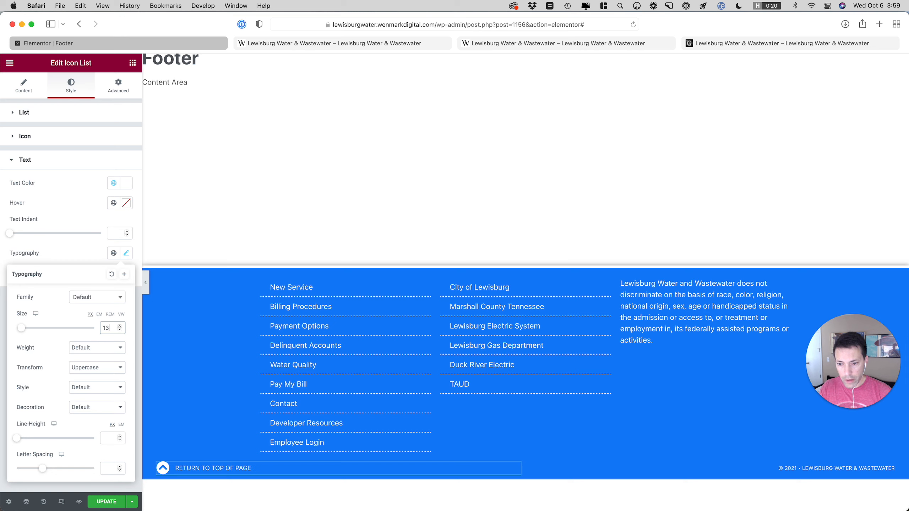
text(4)
key(BackSpace)
text(3)
key(BackSpace)
text(2)
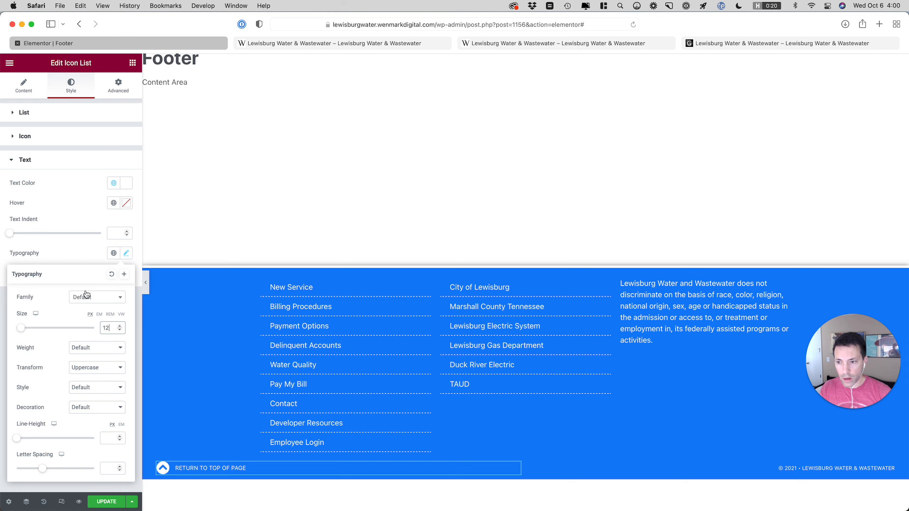
click(81, 254)
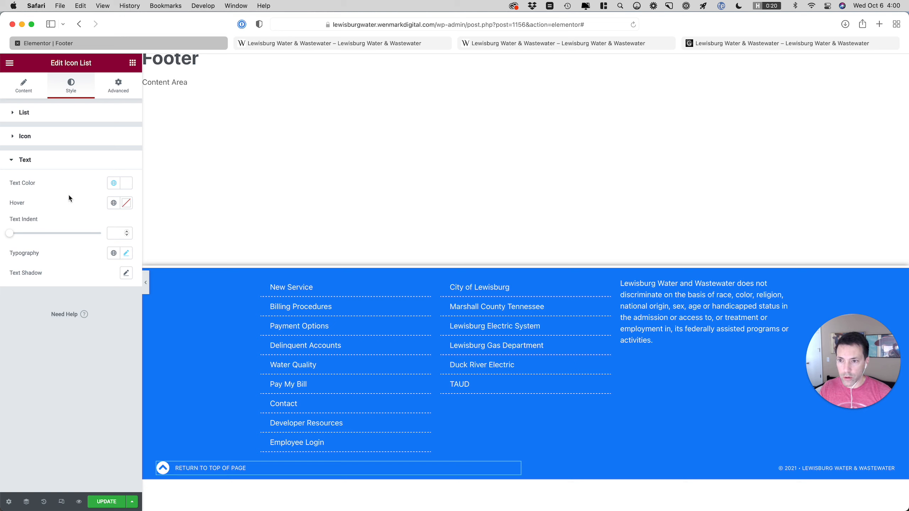
Reduce the return-to-top arrow icon's size to 24
click(75, 137)
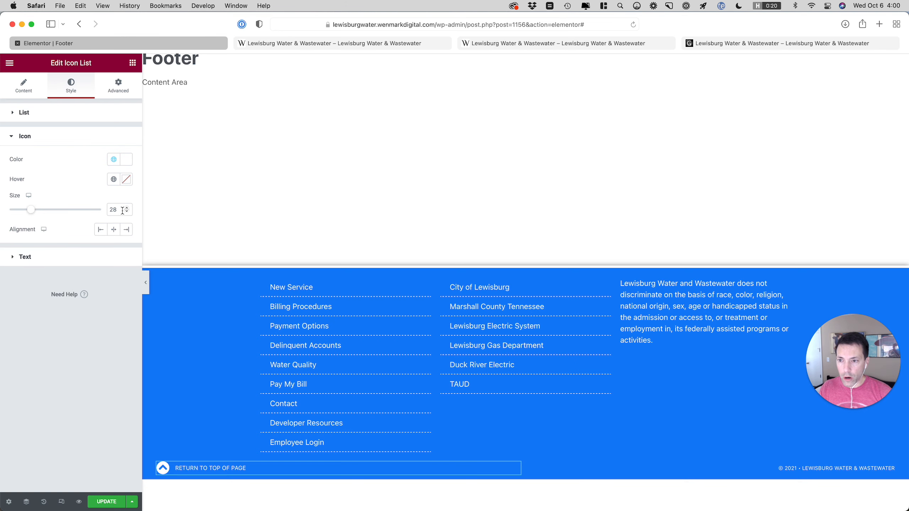
click(127, 211)
click(128, 210)
click(128, 210)
click(128, 211)
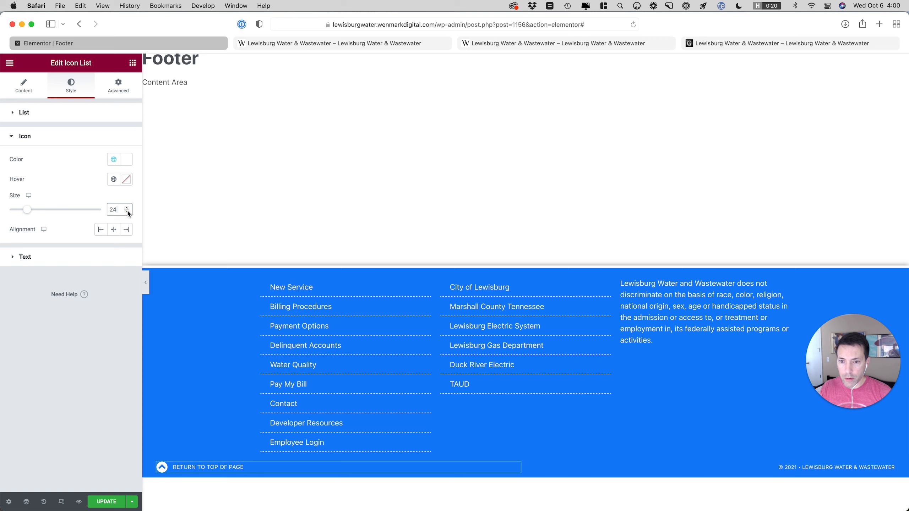
Increase the font size of the copyright text widget by 1 px
click(890, 471)
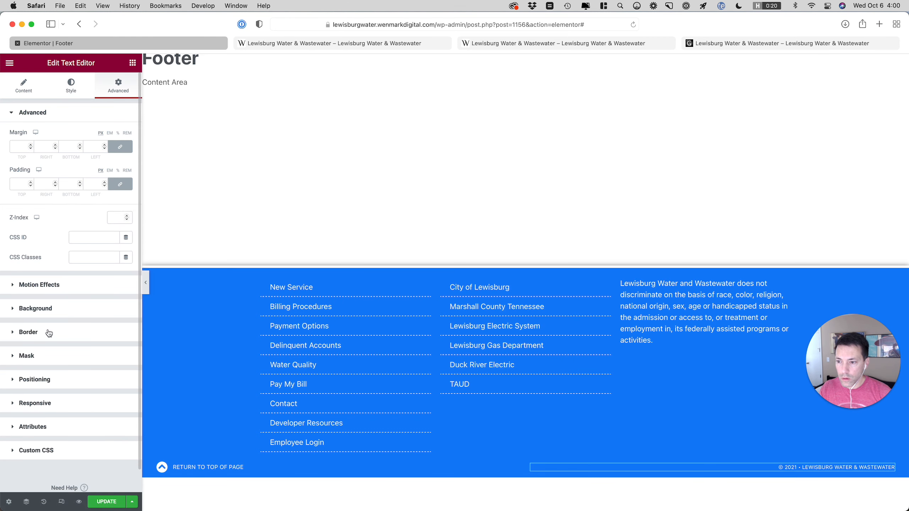
click(70, 92)
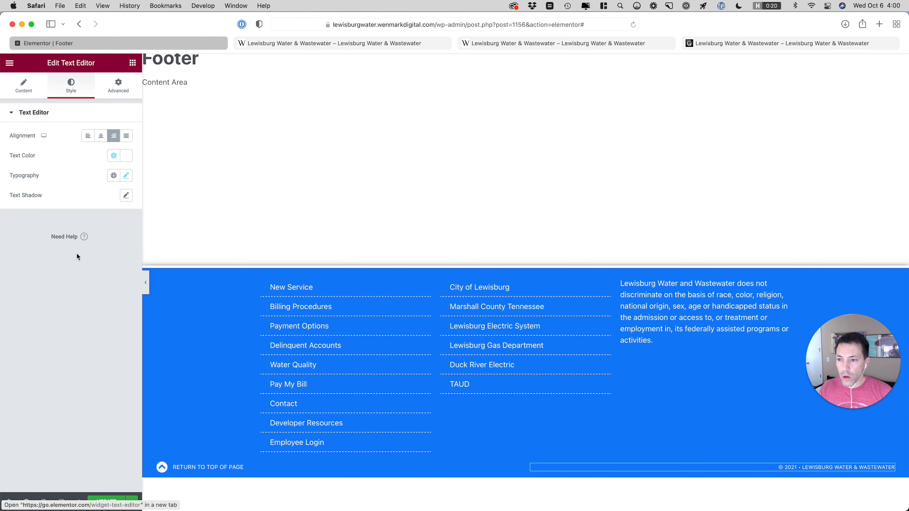
click(126, 175)
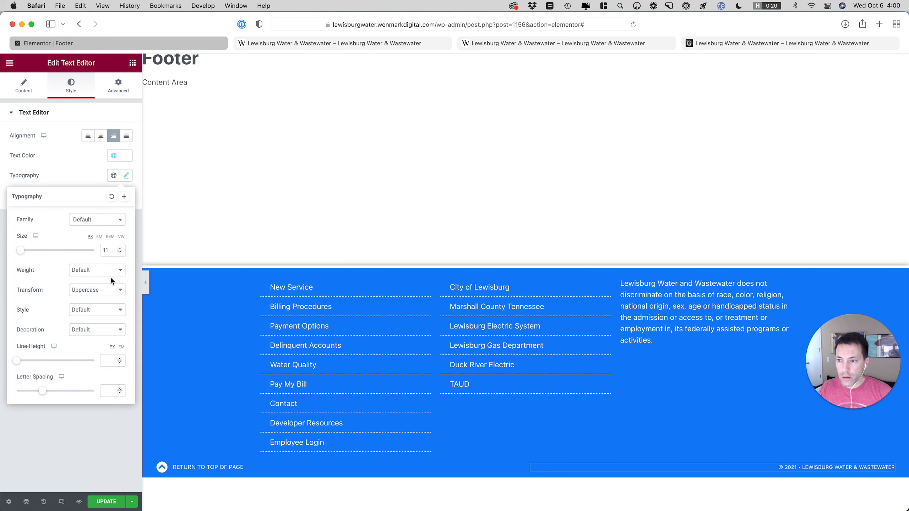
click(120, 248)
click(113, 428)
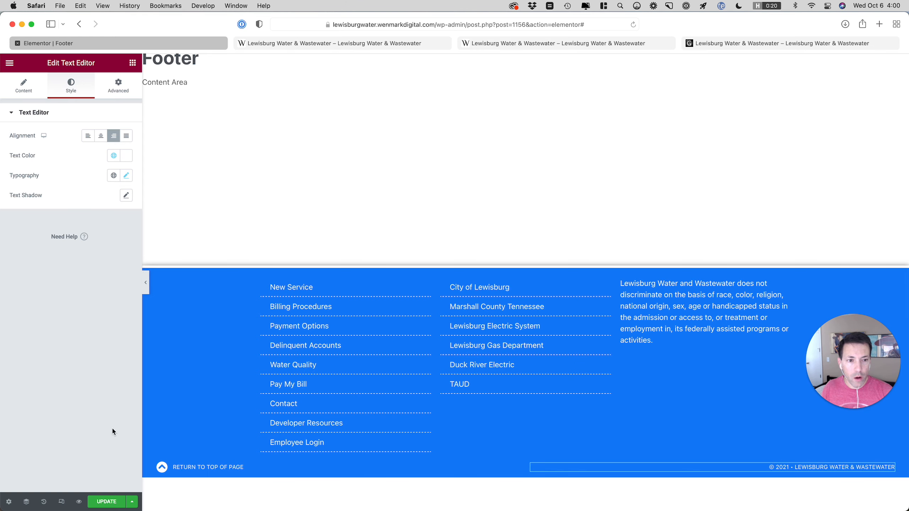
Compare the footer on the new site's home page with the original site's footer, and return to the footer editor
click(330, 44)
scroll(346, 214, up, 20)
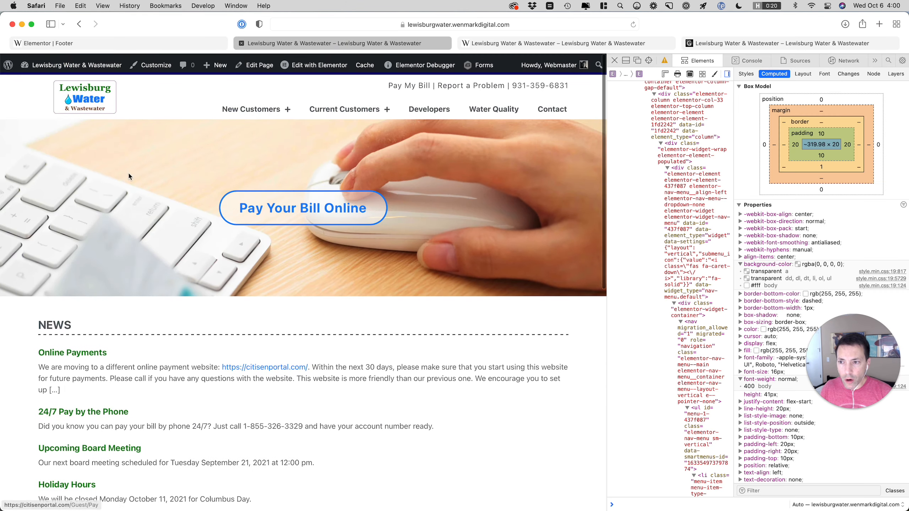
scroll(386, 382, down, 20)
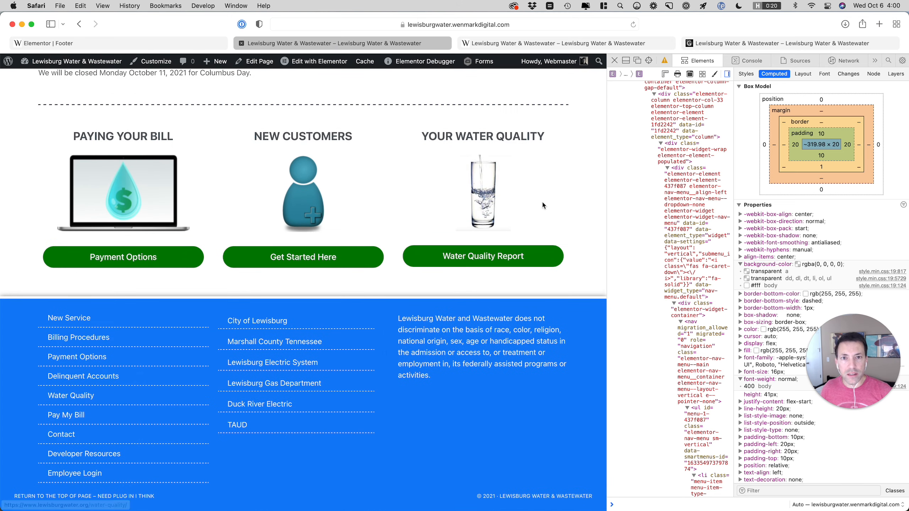
click(726, 44)
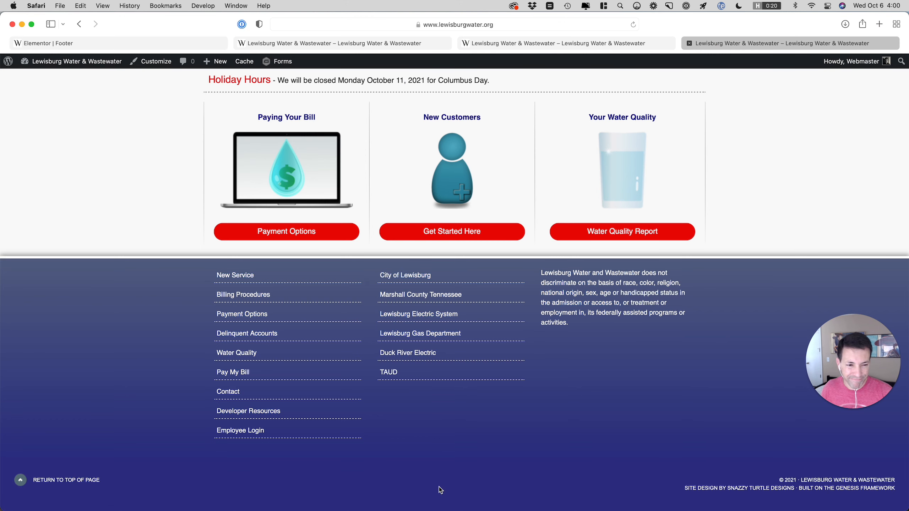
click(115, 44)
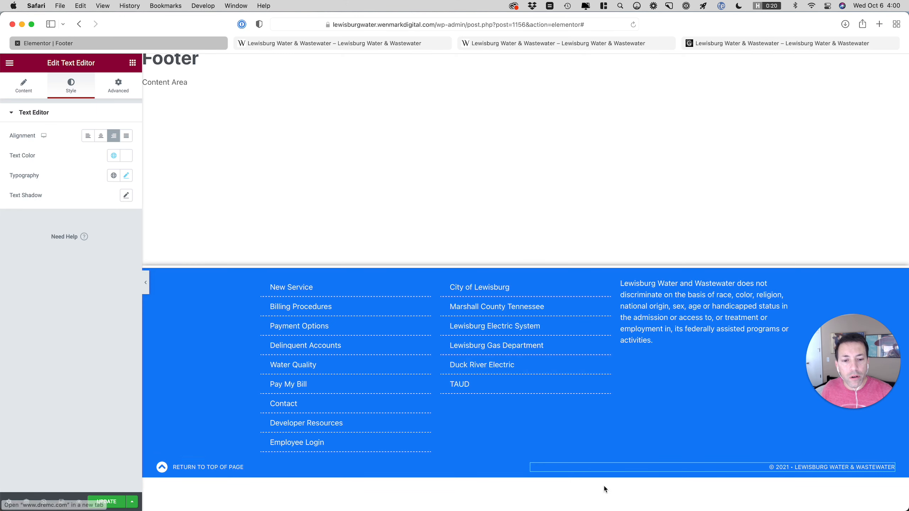
Set the content width of the footer's bottom row section to Boxed
click(526, 451)
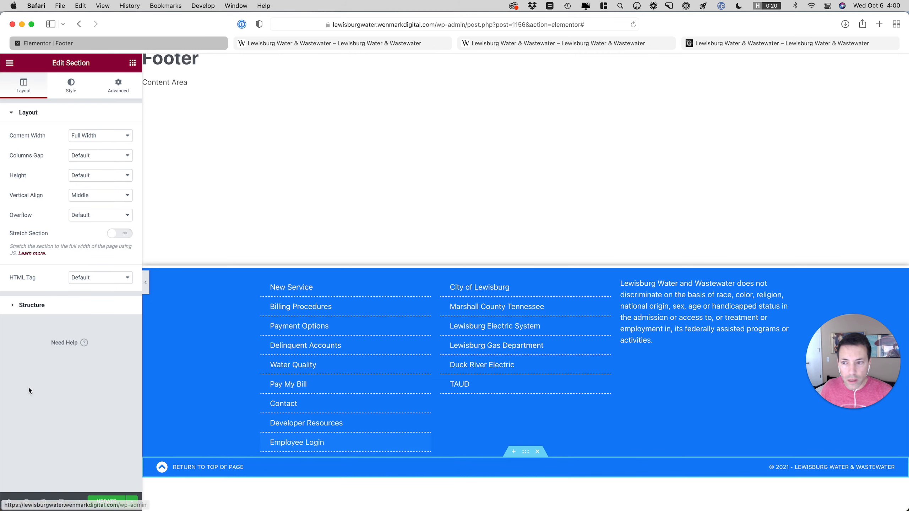
click(29, 305)
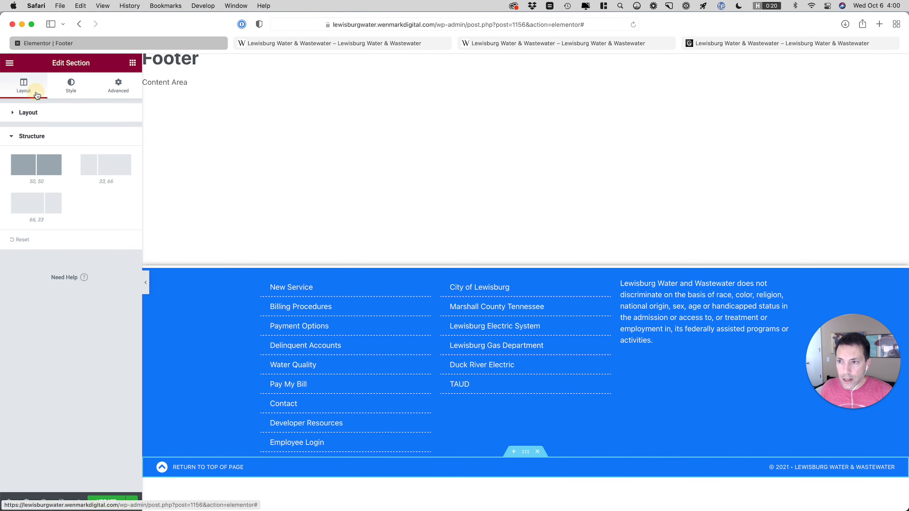
click(30, 111)
click(79, 135)
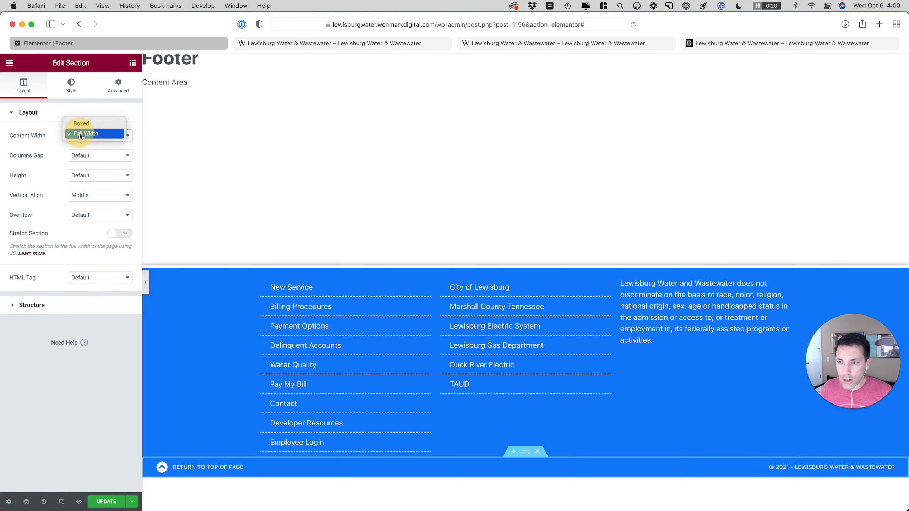
click(81, 124)
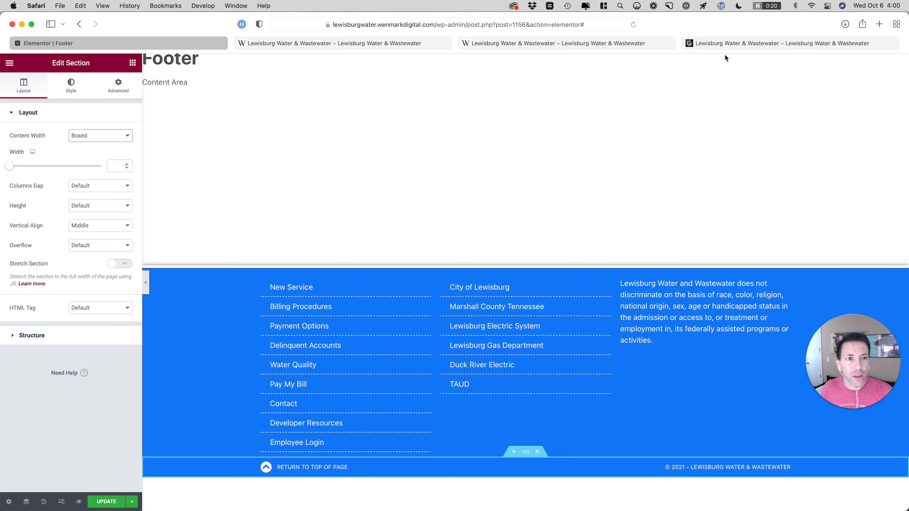
Inspect the background styles of the original site's footer-widgets area in the web inspector, and return to the footer editor
click(769, 43)
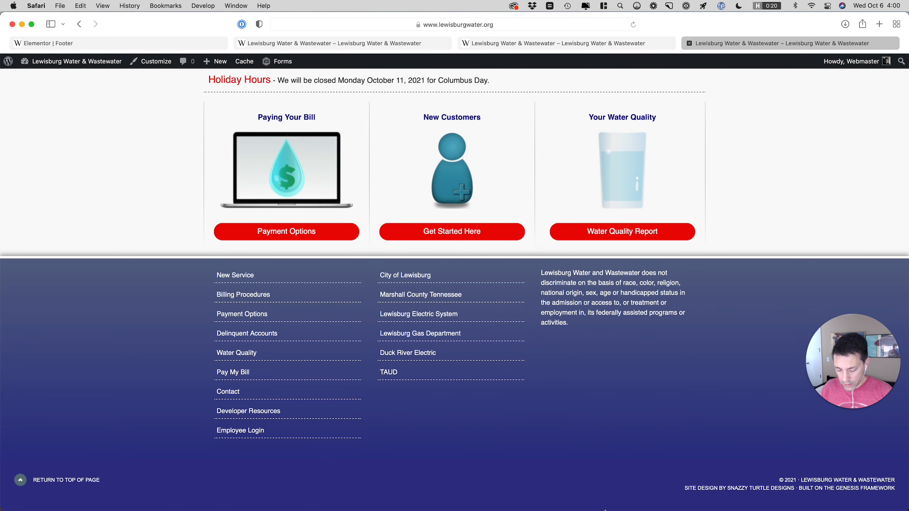
key(alt+super+i)
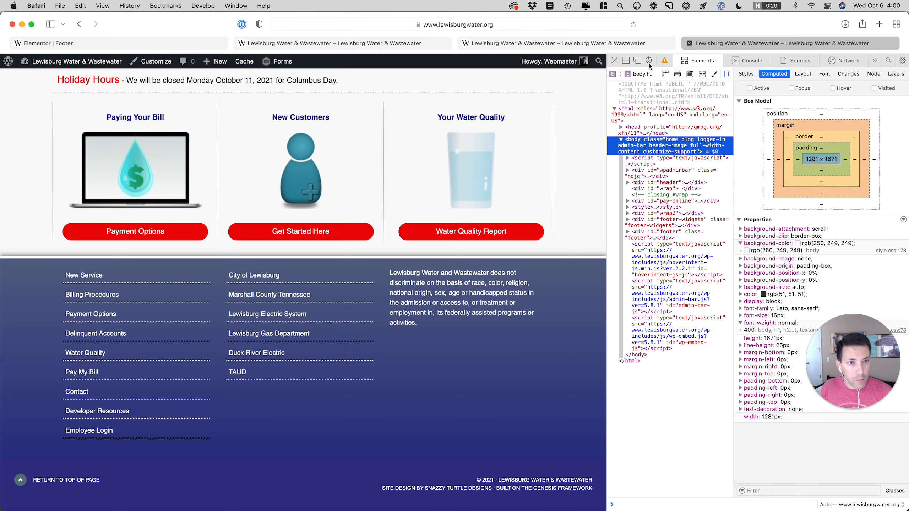
click(649, 61)
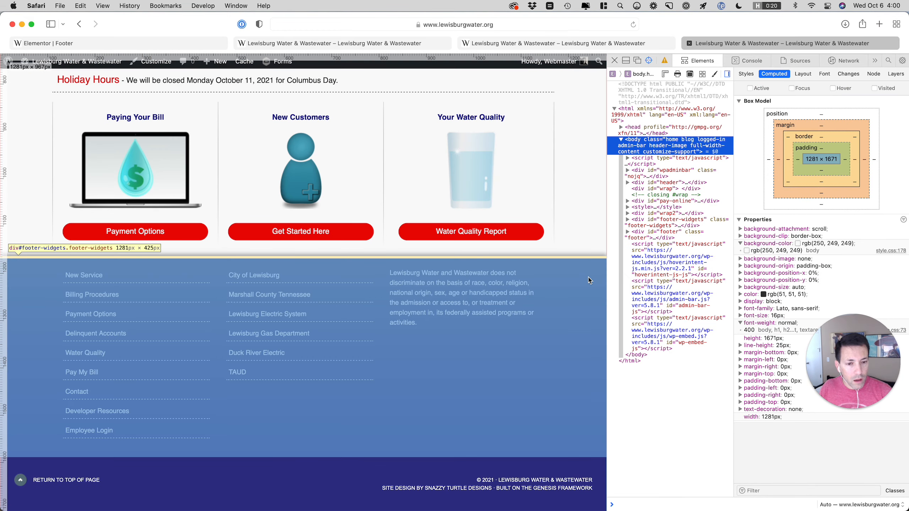
click(590, 281)
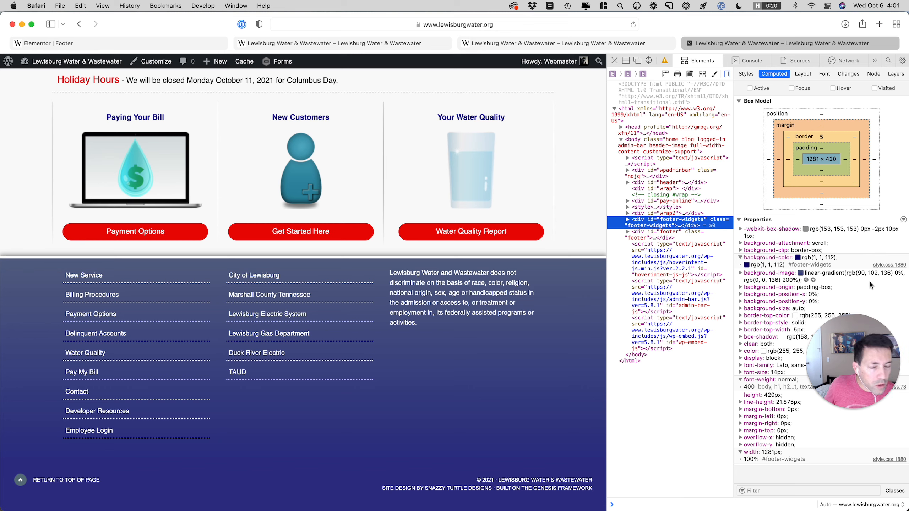
click(92, 47)
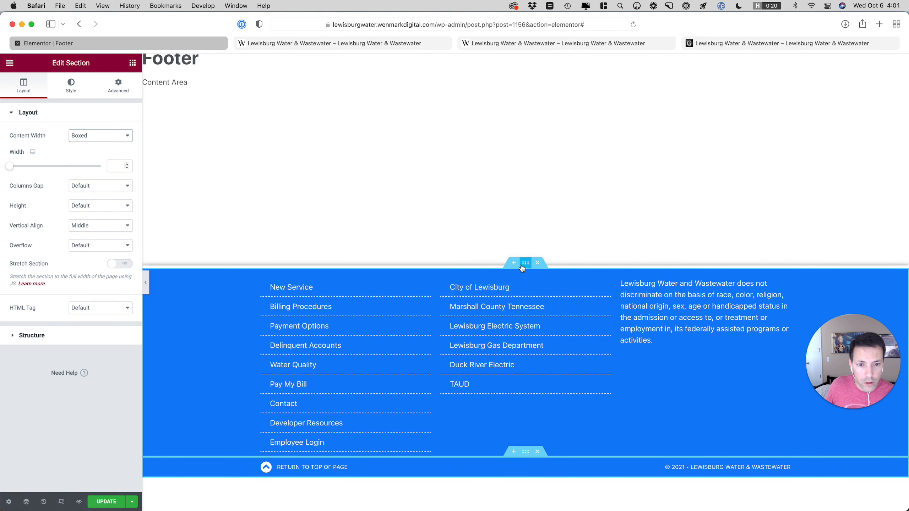
Set the background type of the footer's main link section to Gradient, and consult the original site's inspected footer gradient colors
click(64, 97)
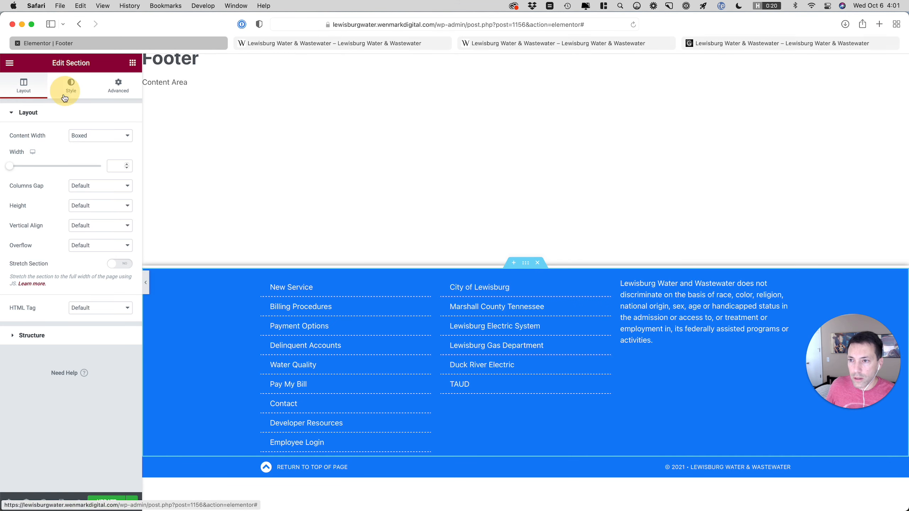
click(99, 161)
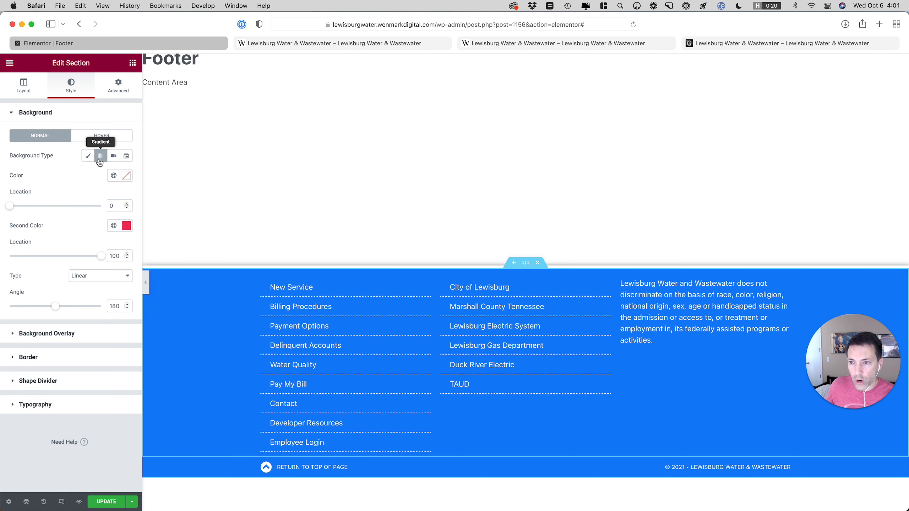
click(126, 176)
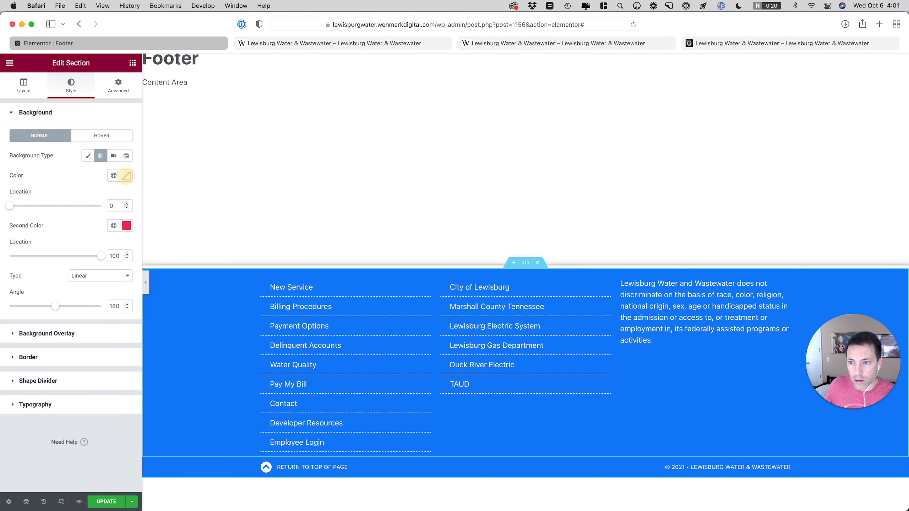
click(716, 47)
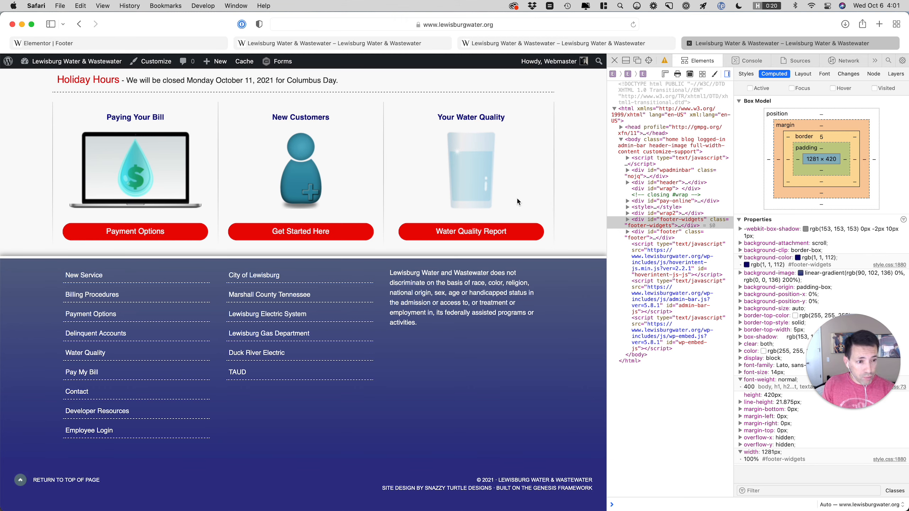
Open Photoshop and create a new 1880 × 984 pixel document with transparent background contents
key(super+space)
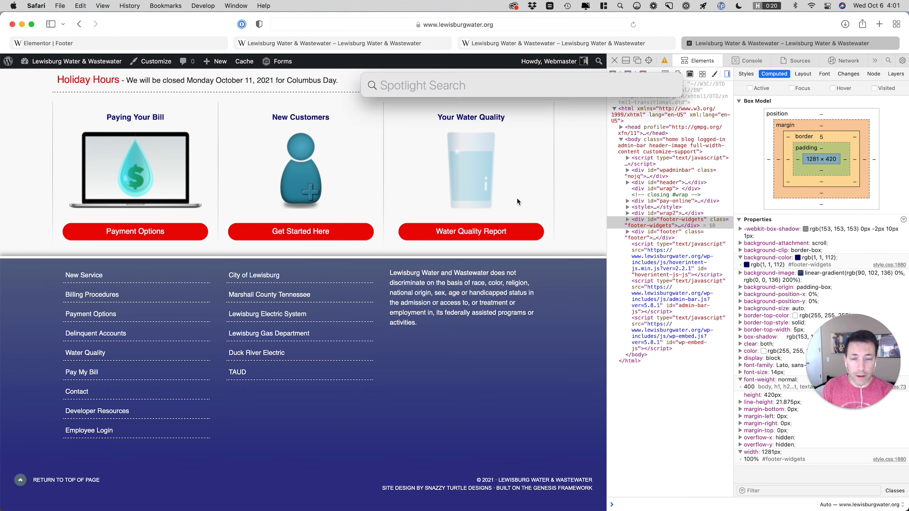
text(photoshop)
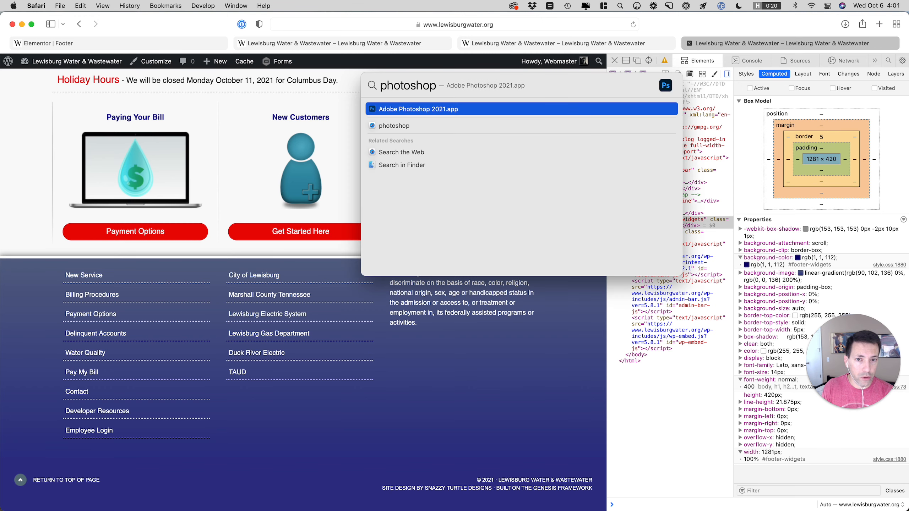
key(Return)
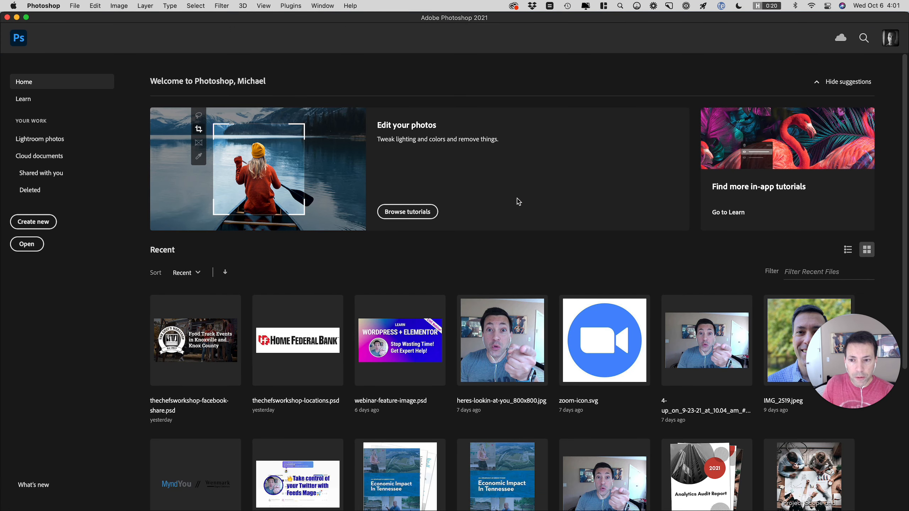
click(50, 220)
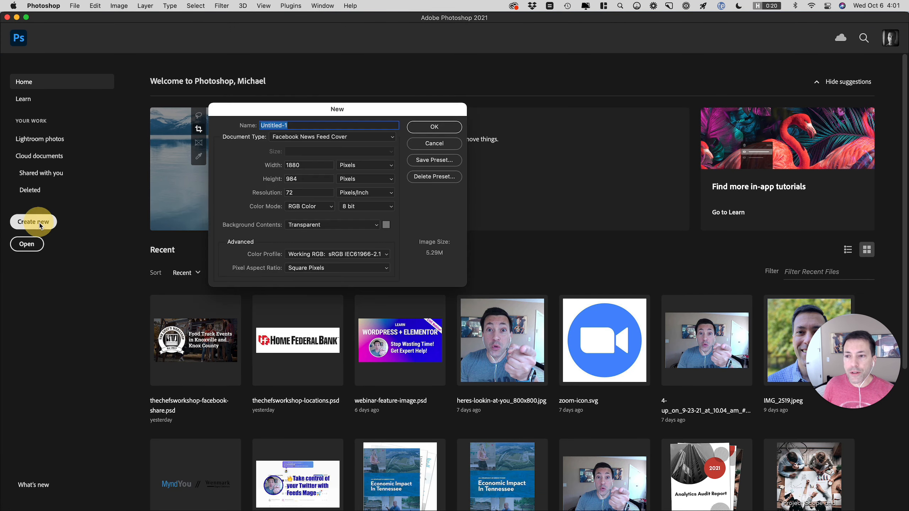
click(435, 127)
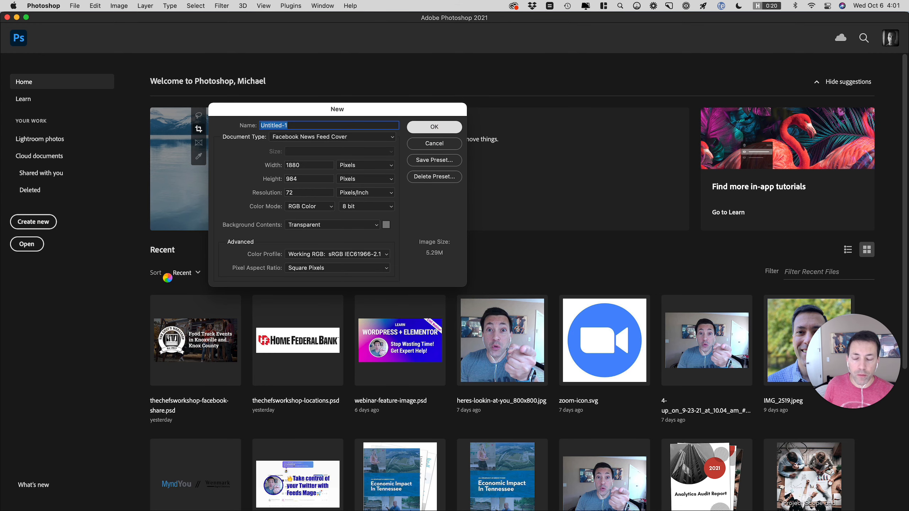
Check the original footer's gradient color in Safari, and enter it as Photoshop's foreground color with RGB 90, 102, 136 to get its hex code
key(super+Tab)
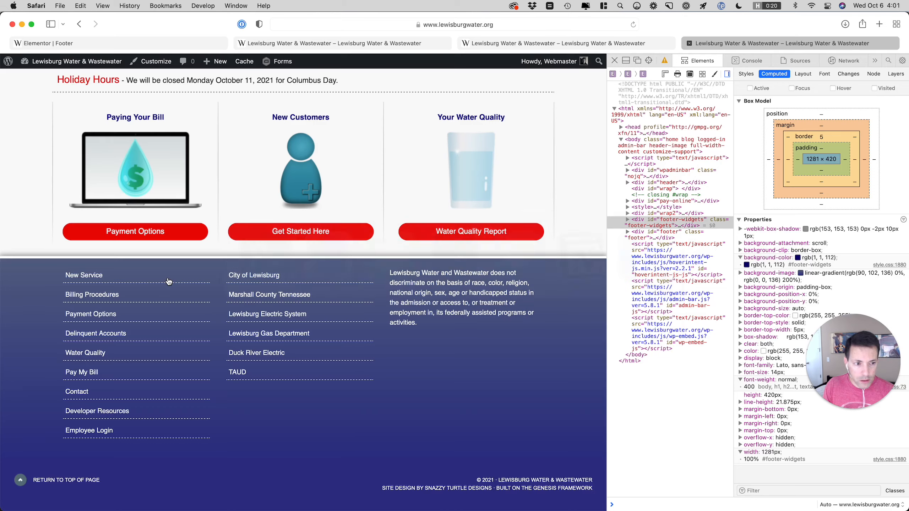
drag(870, 366, 873, 438)
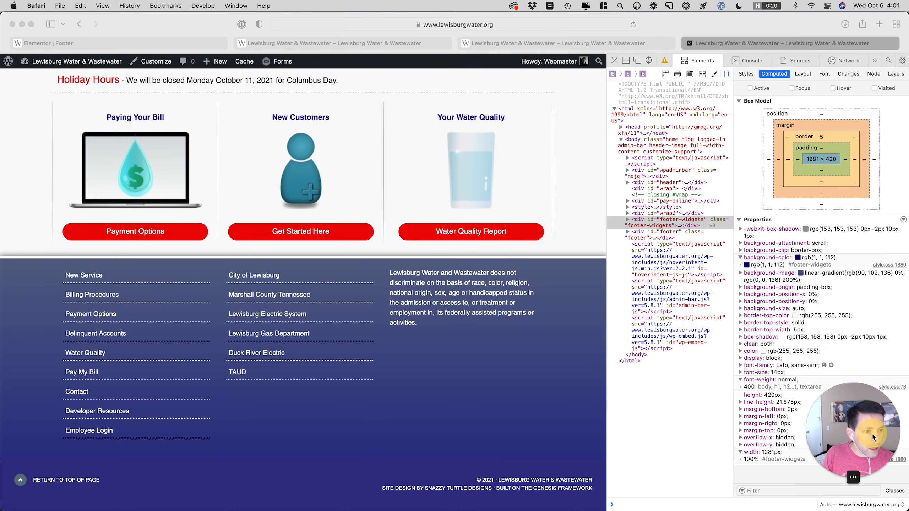
key(super+Tab)
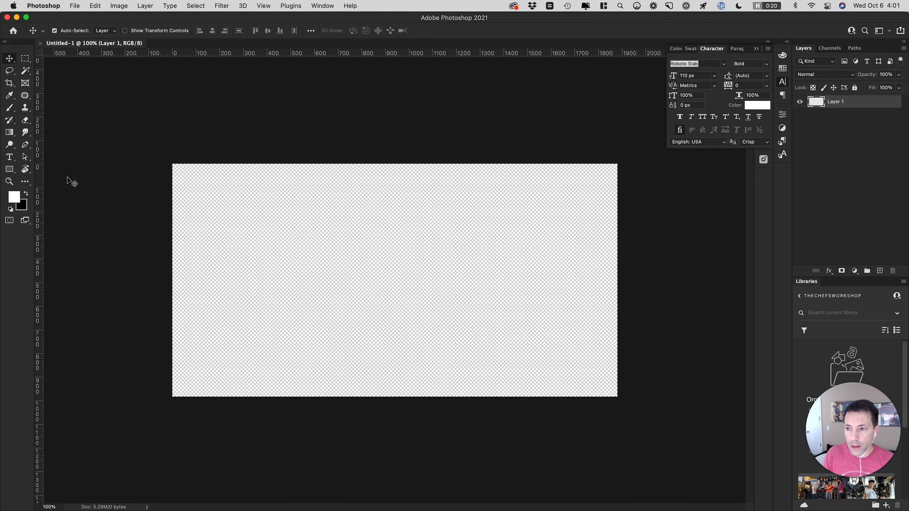
click(13, 199)
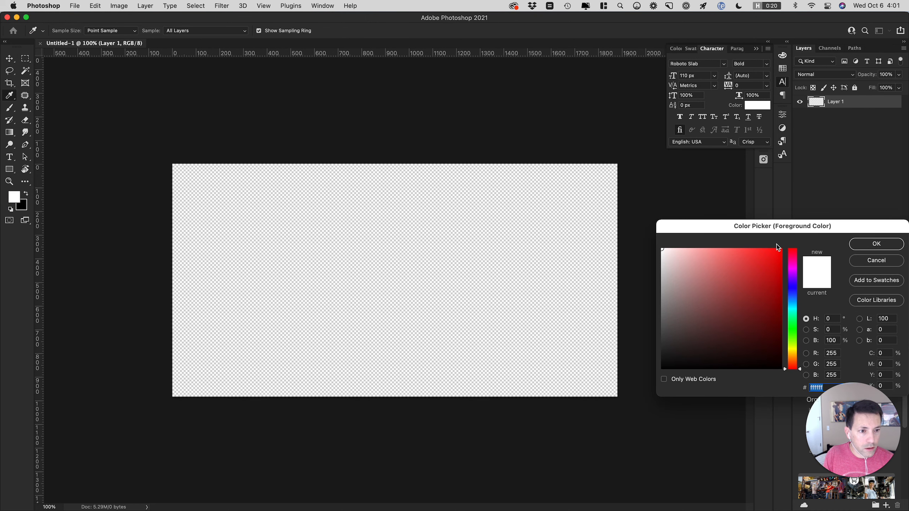
drag(751, 228, 462, 145)
double_click(541, 269)
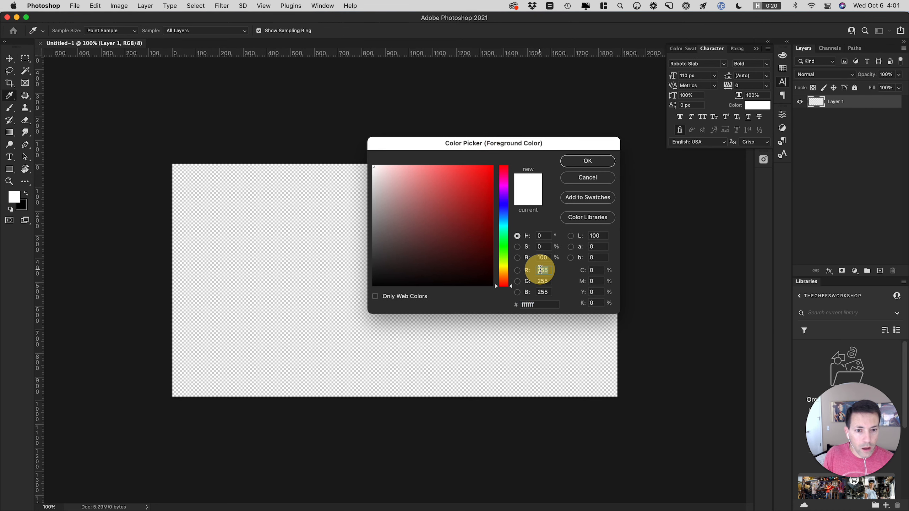
text(90)
key(Tab)
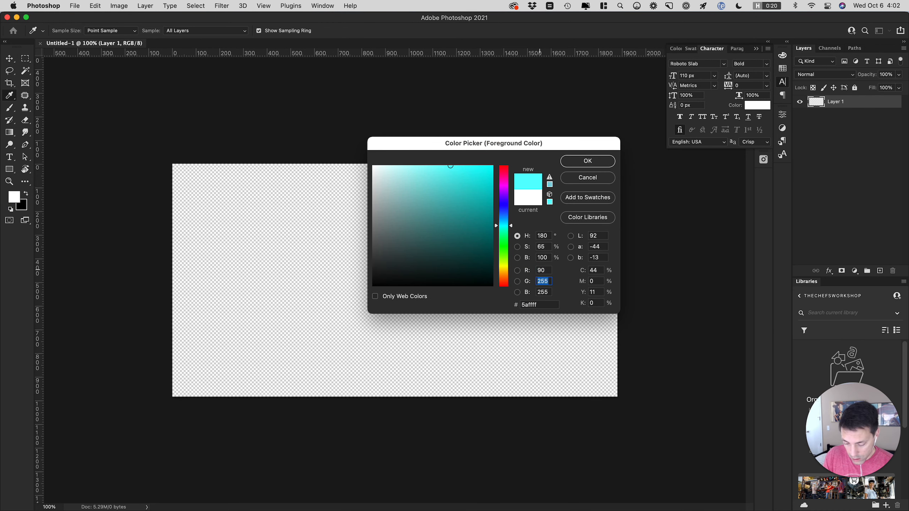
text(102)
key(Tab)
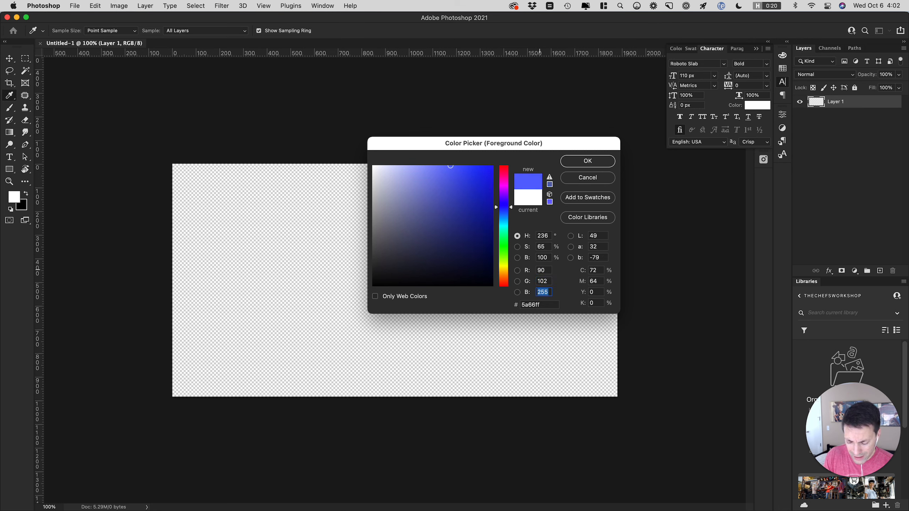
text(136)
key(Tab)
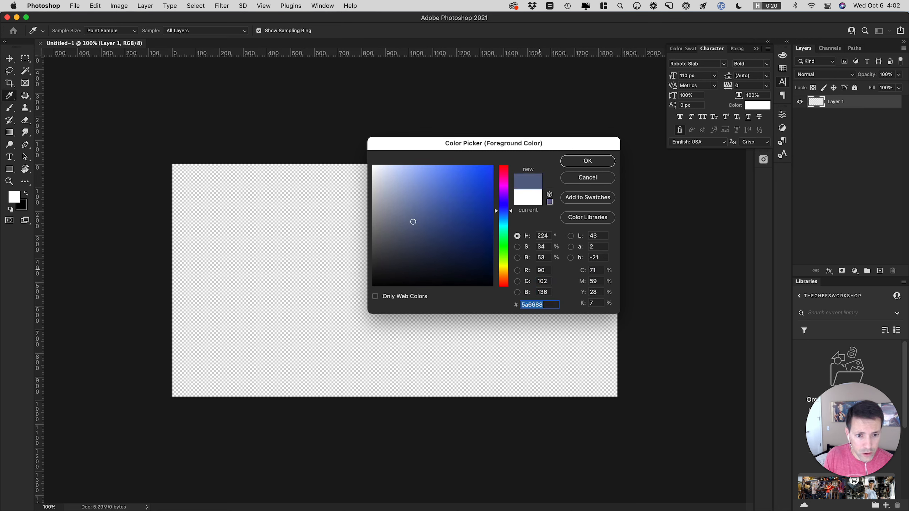
Return to the footer editor in Safari and set the section gradient's first color to #5a6688
key(super+Tab)
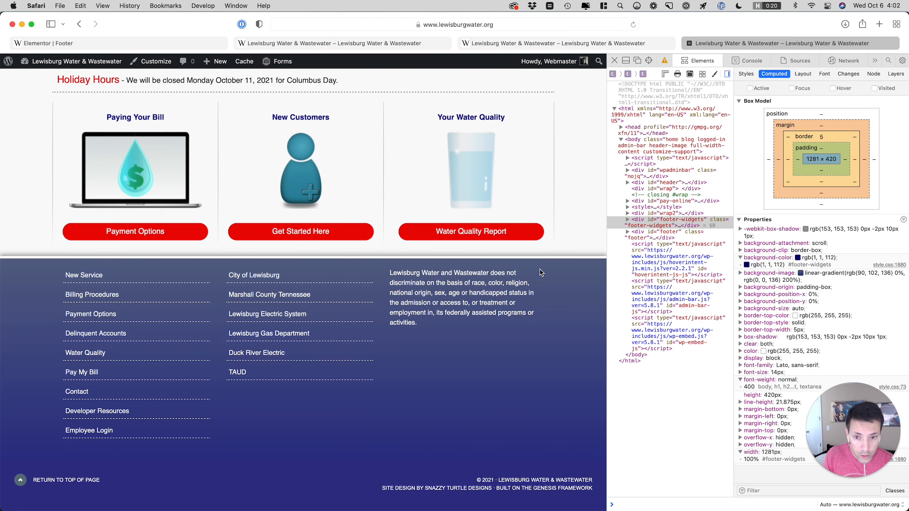
click(118, 43)
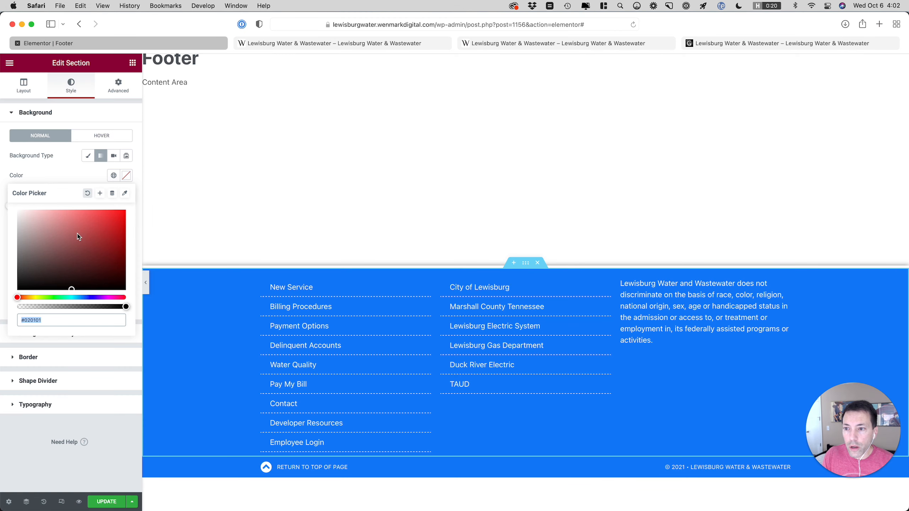
click(70, 179)
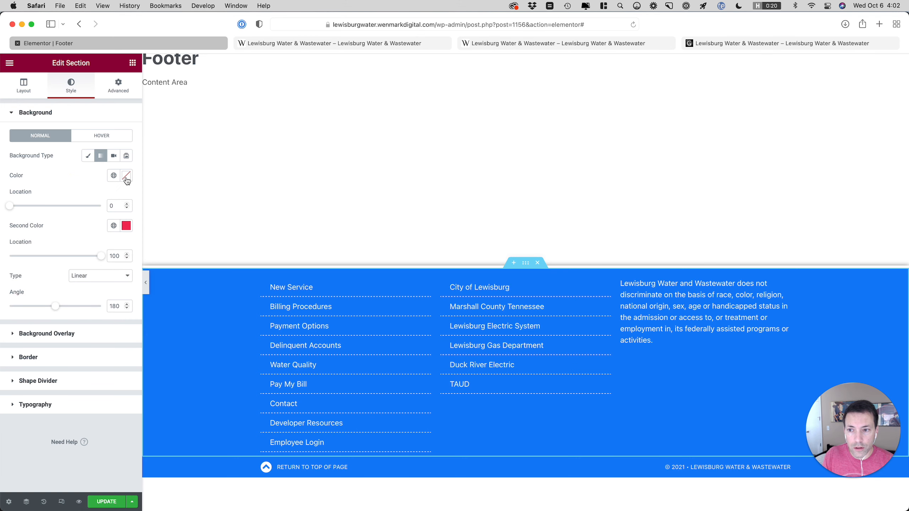
click(126, 177)
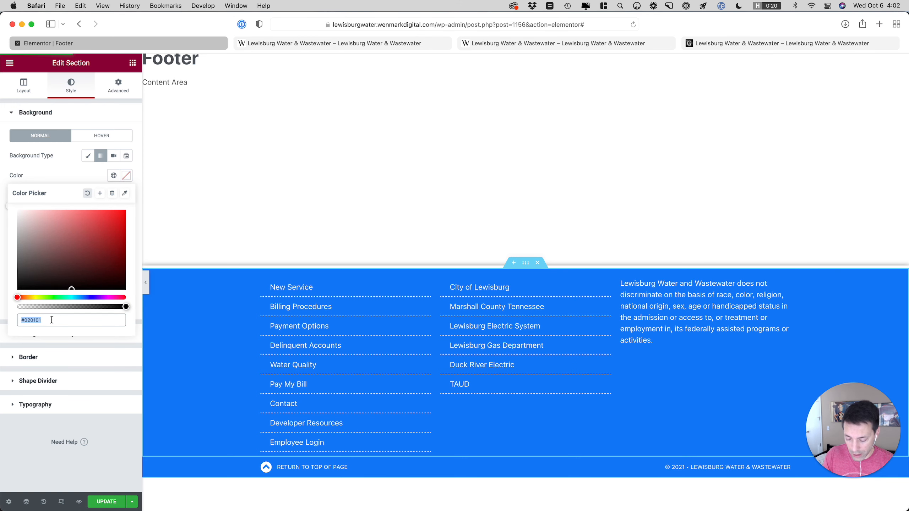
text(#5a6688)
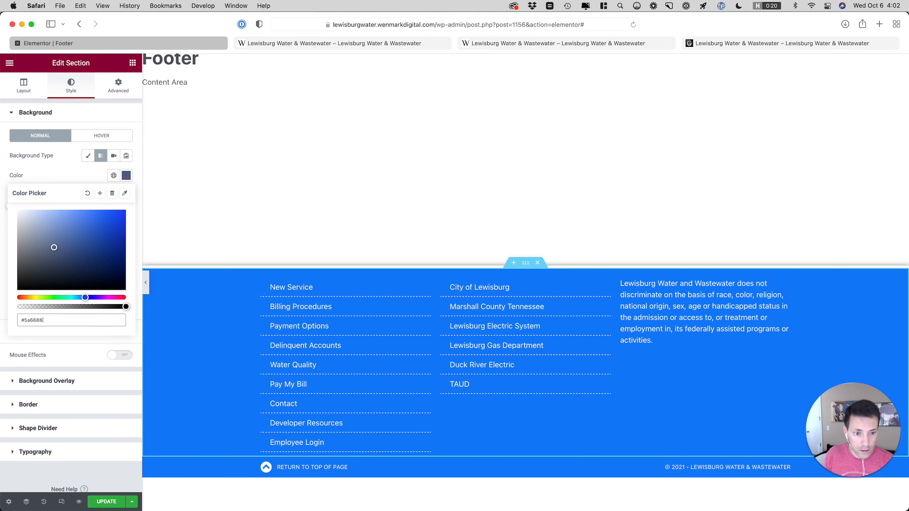
click(68, 177)
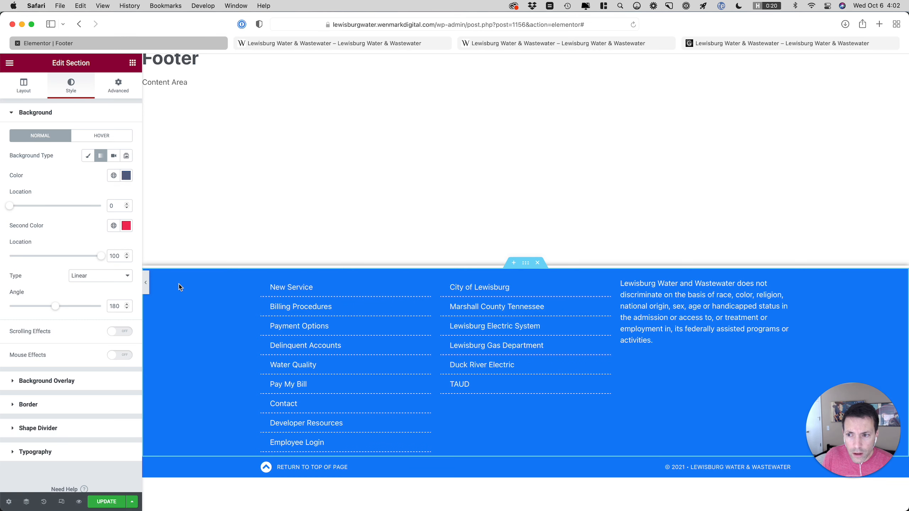
click(126, 226)
click(82, 224)
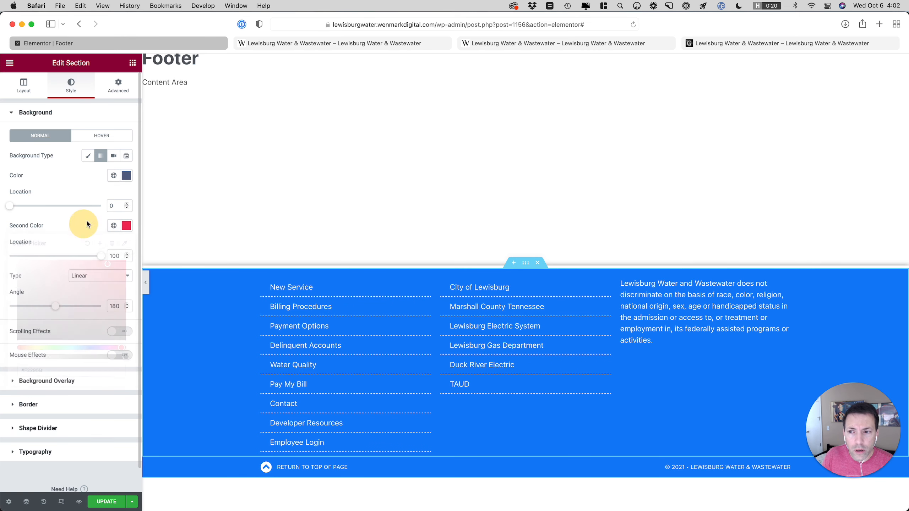
click(118, 86)
click(57, 352)
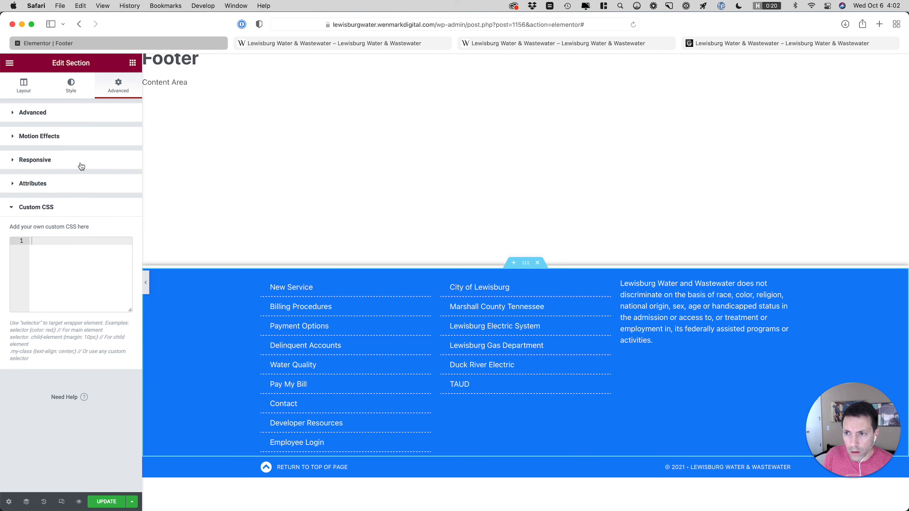
click(72, 86)
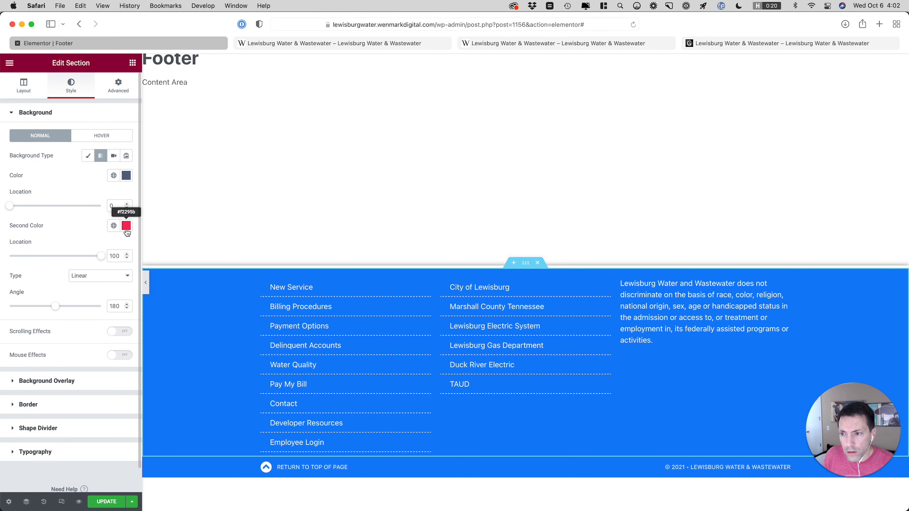
Set the gradient's first color location to 37 and second to 82, and change the second color to a dark red
drag(9, 206, 42, 212)
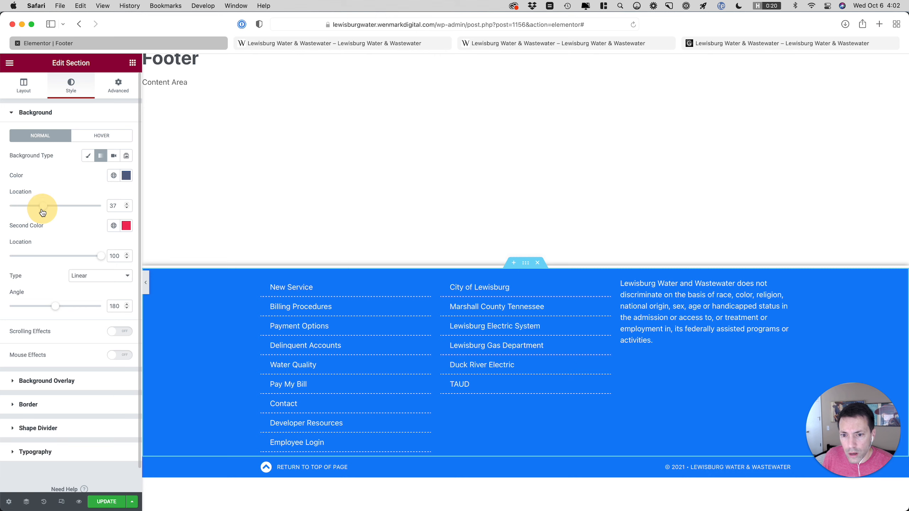
drag(97, 260, 86, 258)
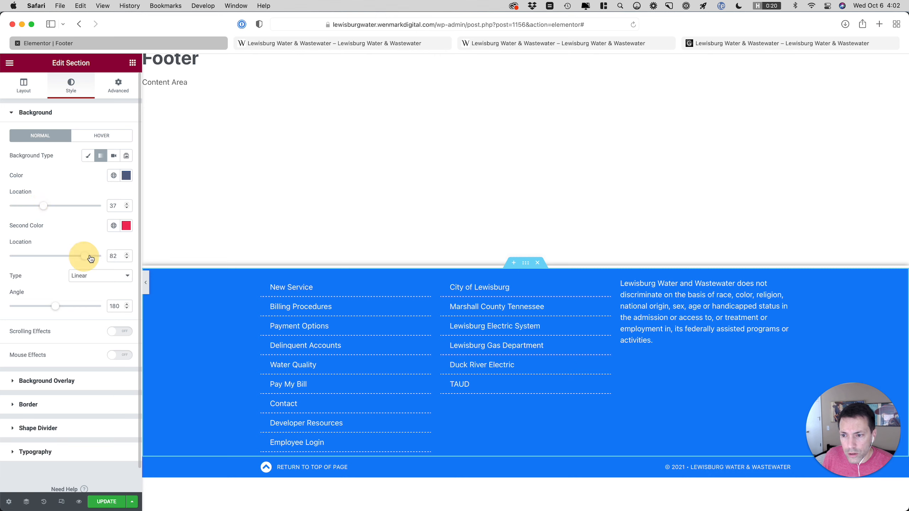
click(126, 225)
mouse_move(46, 297)
mouse_down()
mouse_move(36, 297)
mouse_move(92, 302)
mouse_up()
click(70, 220)
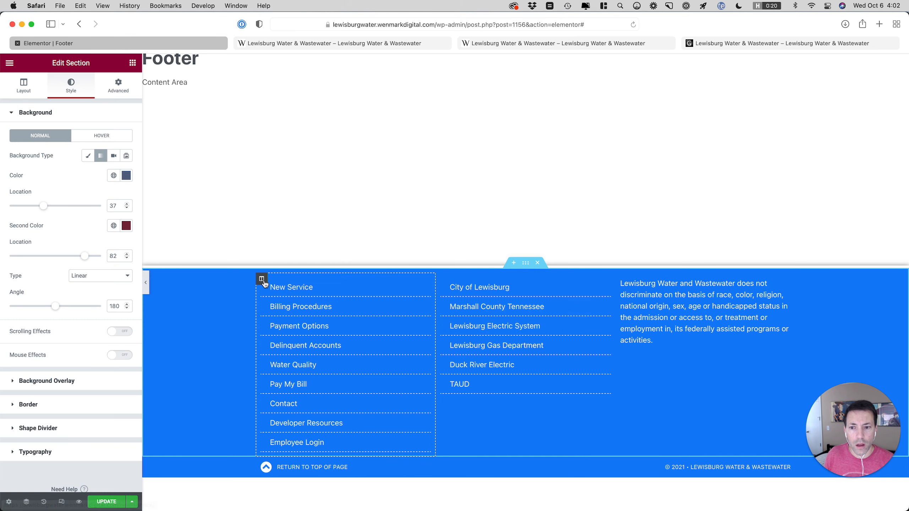
click(262, 279)
click(118, 87)
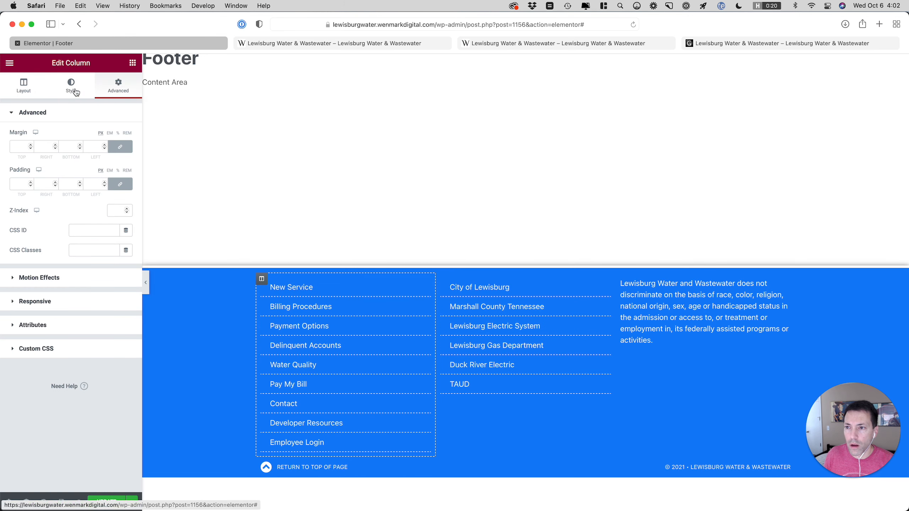
click(76, 93)
click(119, 88)
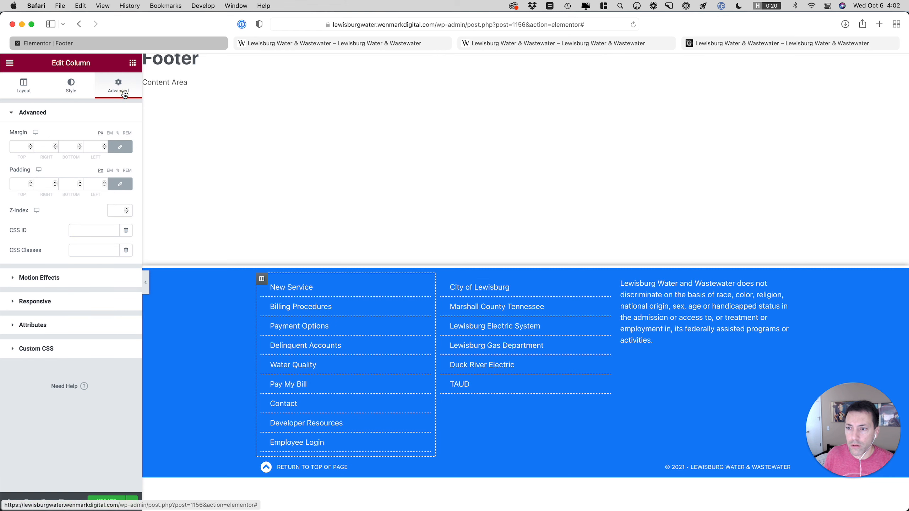
click(529, 266)
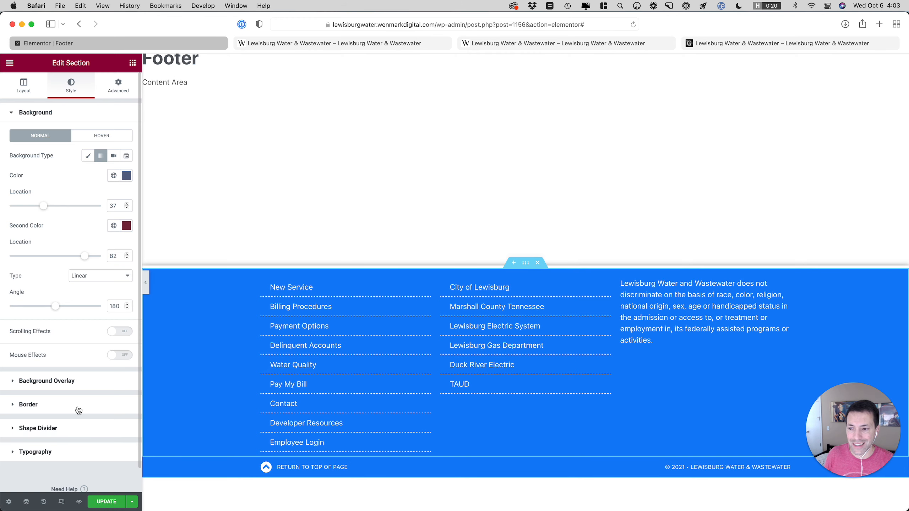
Update the footer template and reload the new site's home page to check the section's gradient background
click(111, 504)
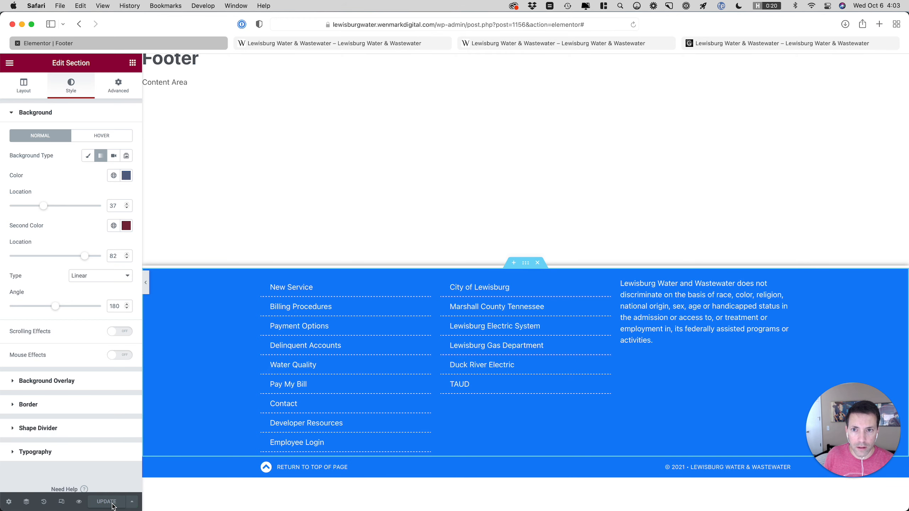
click(340, 43)
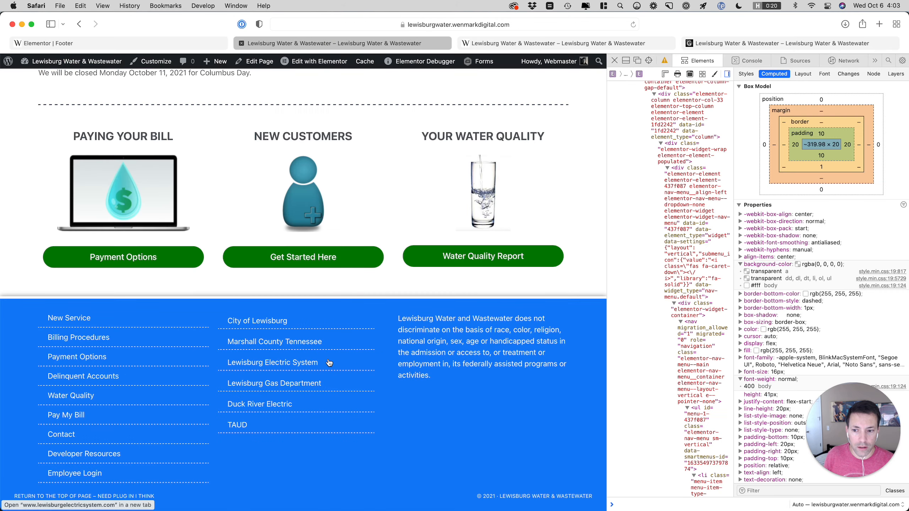
key(super+r)
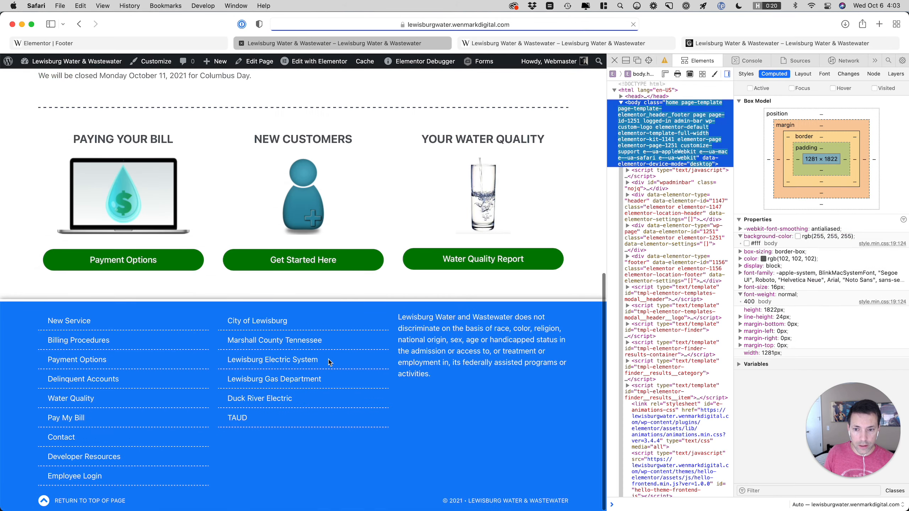
Inspect the blue element covering the new site's footer, and clear the section's background overlay color in the footer editor
key(super+shift+c)
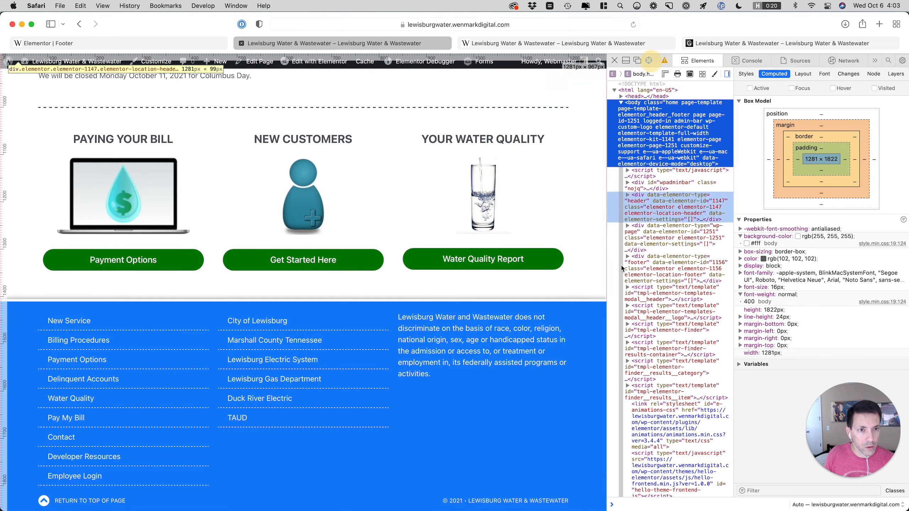
click(590, 318)
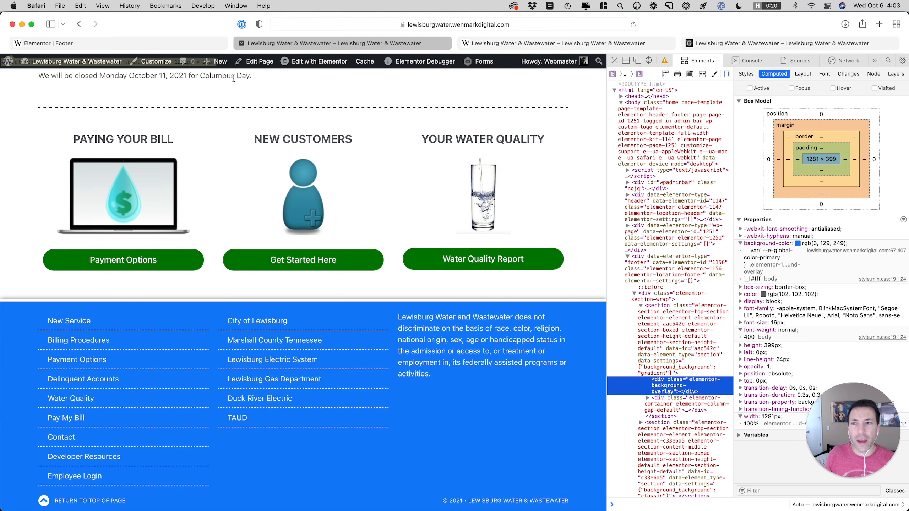
click(172, 43)
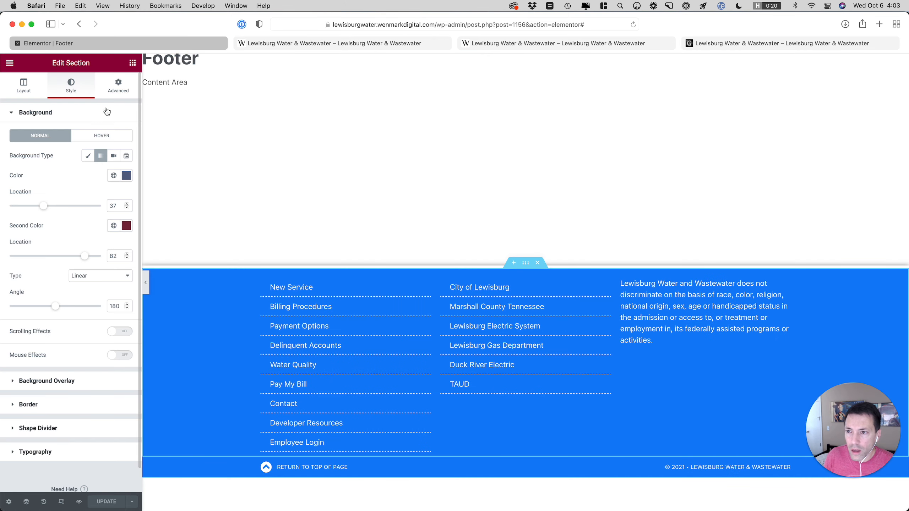
click(21, 113)
click(42, 136)
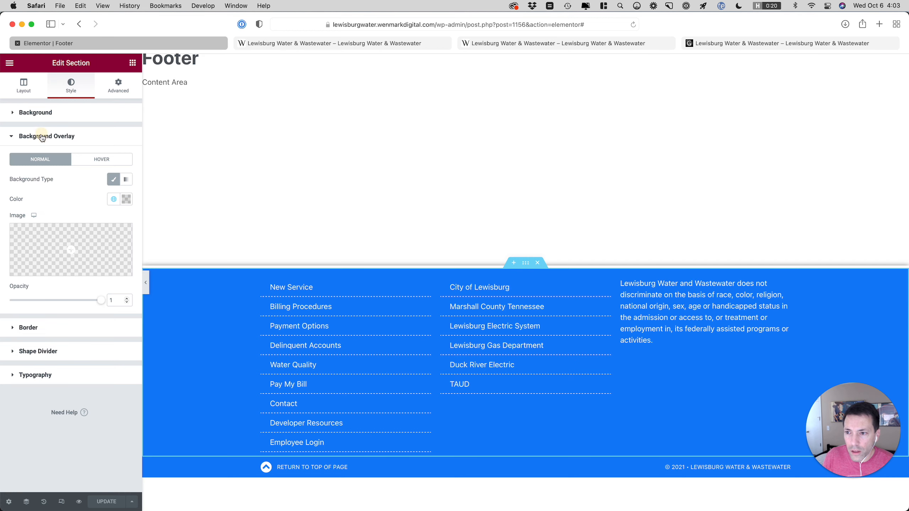
click(113, 180)
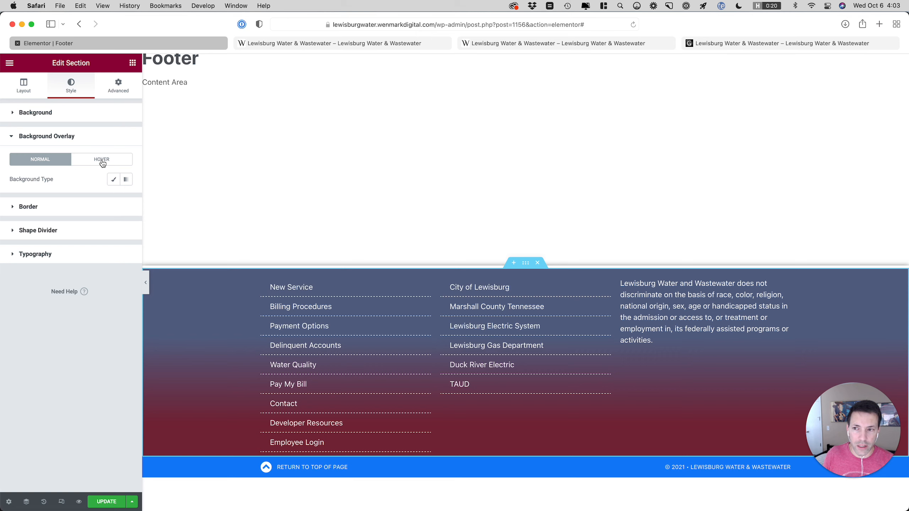
click(80, 120)
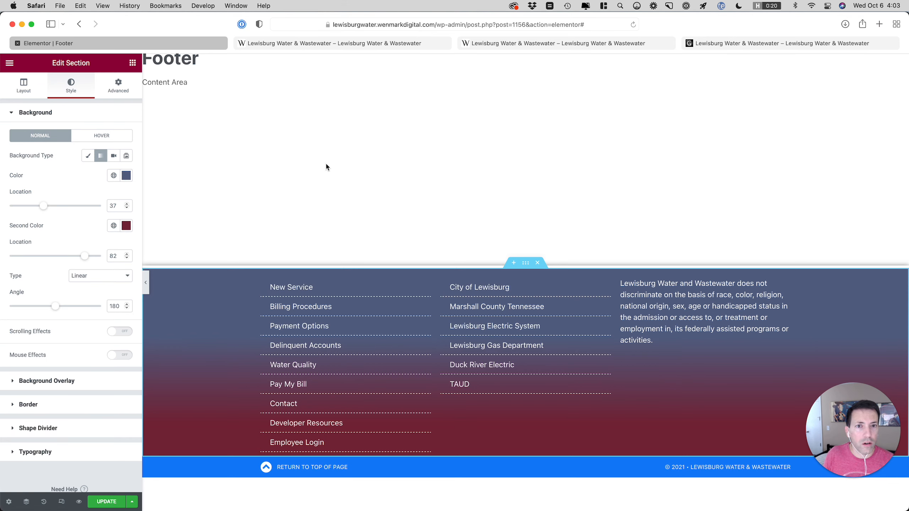
Check the original footer's second gradient color, and enter it in Photoshop's color picker as RGB 0, 0, 136 to get its hex code
click(707, 44)
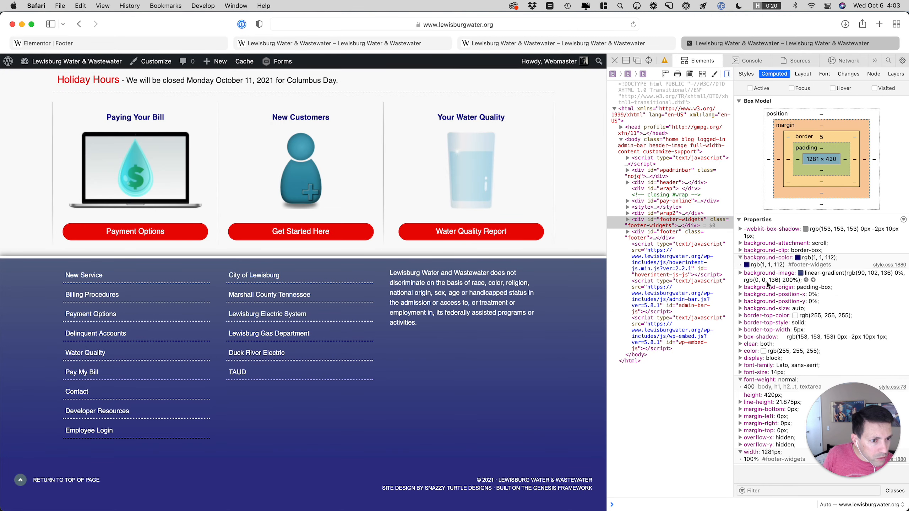
key(super+Tab)
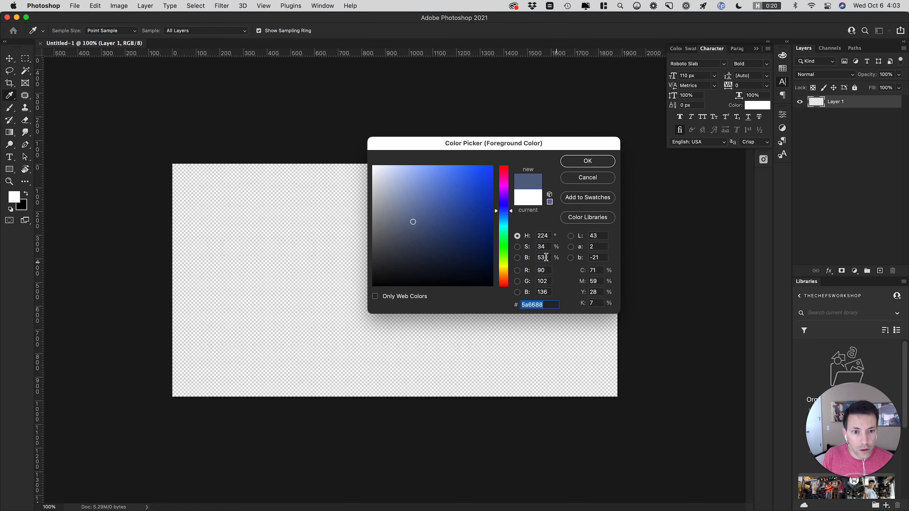
click(542, 269)
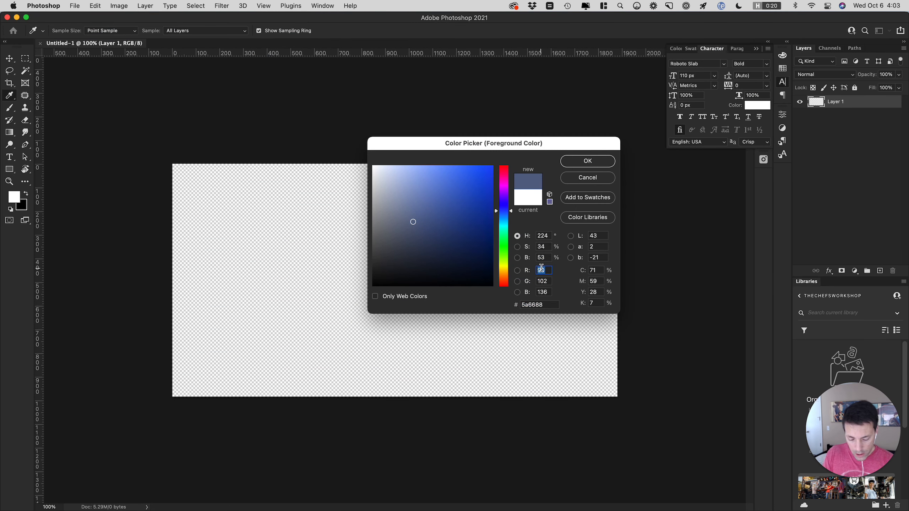
text(0)
key(Tab)
text(0)
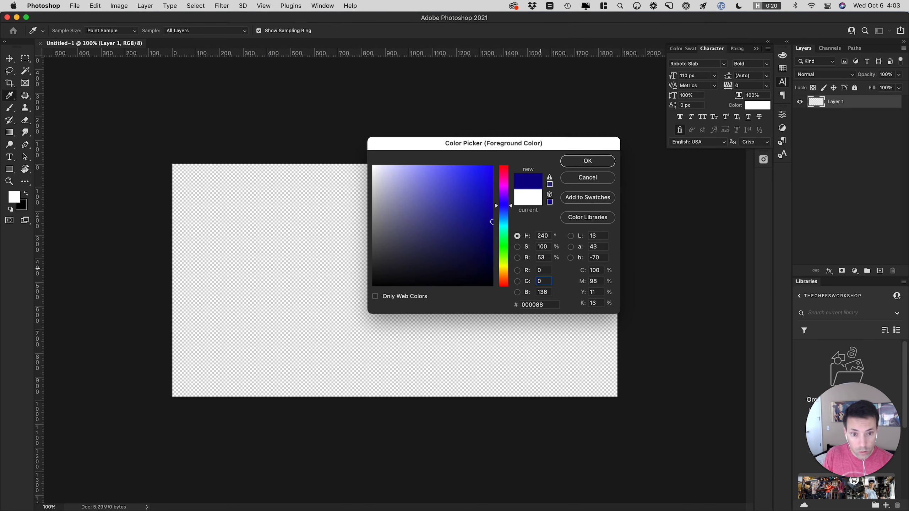
key(Tab)
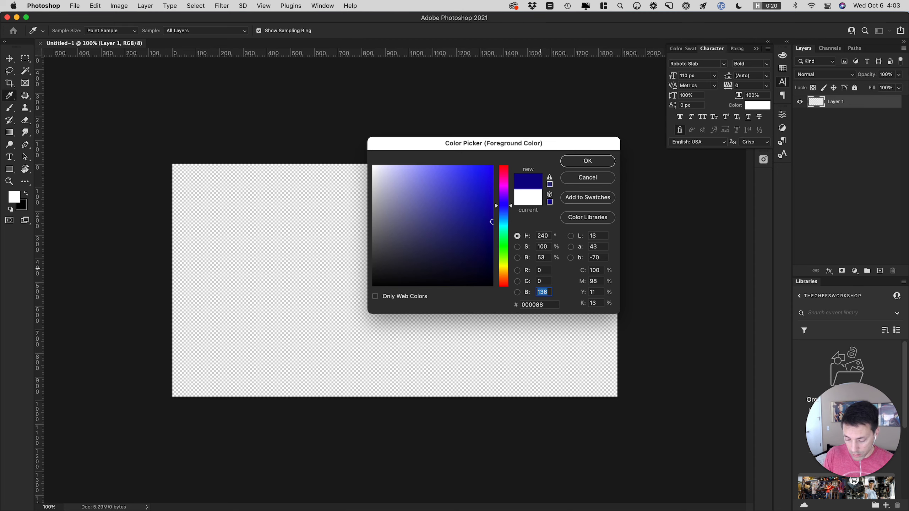
key(Tab)
key(super+Tab)
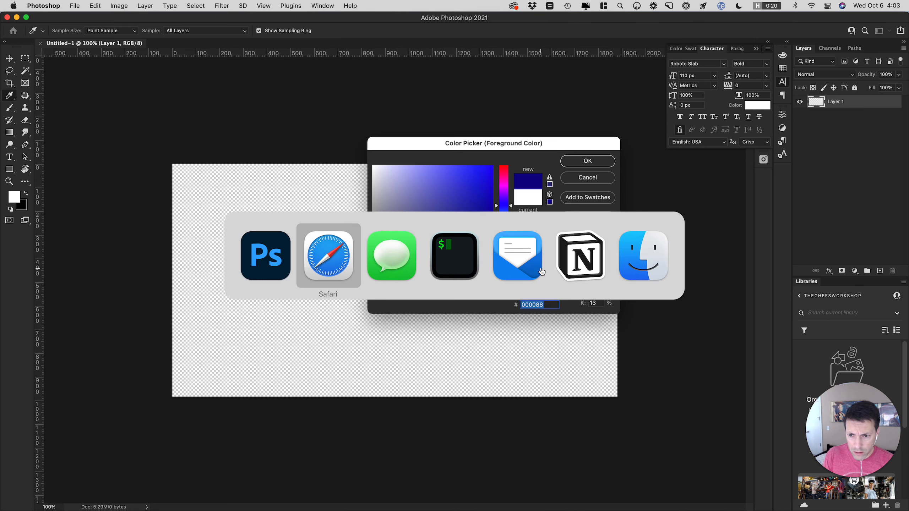
key(super+Tab)
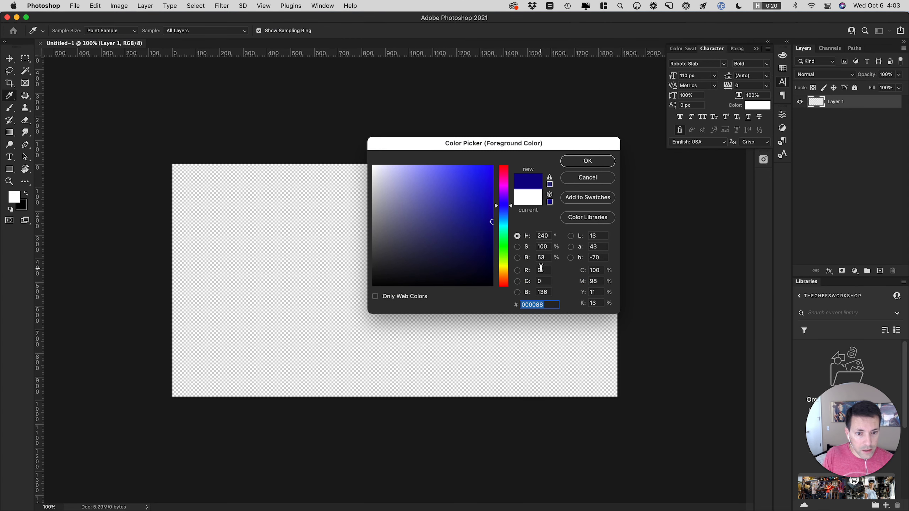
Return to the footer editor in Safari and set the section gradient's second color to #000088
key(super+Tab)
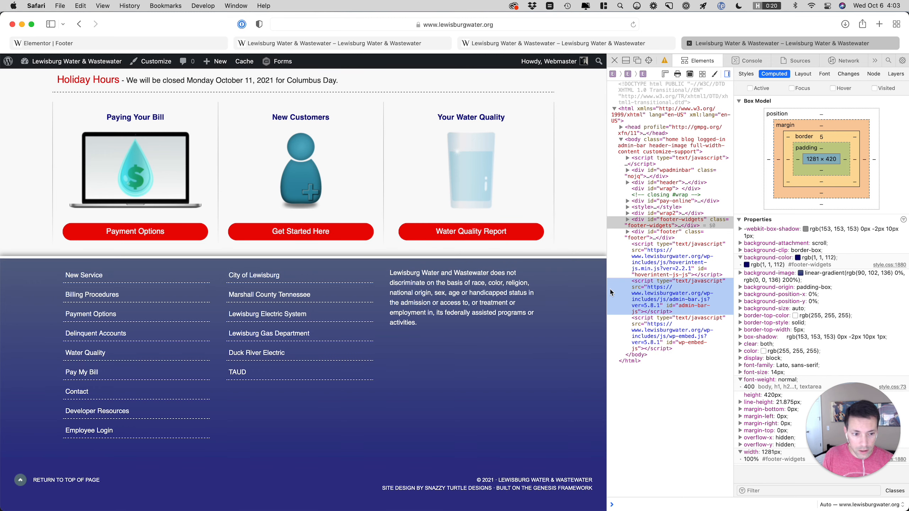
click(119, 46)
click(127, 225)
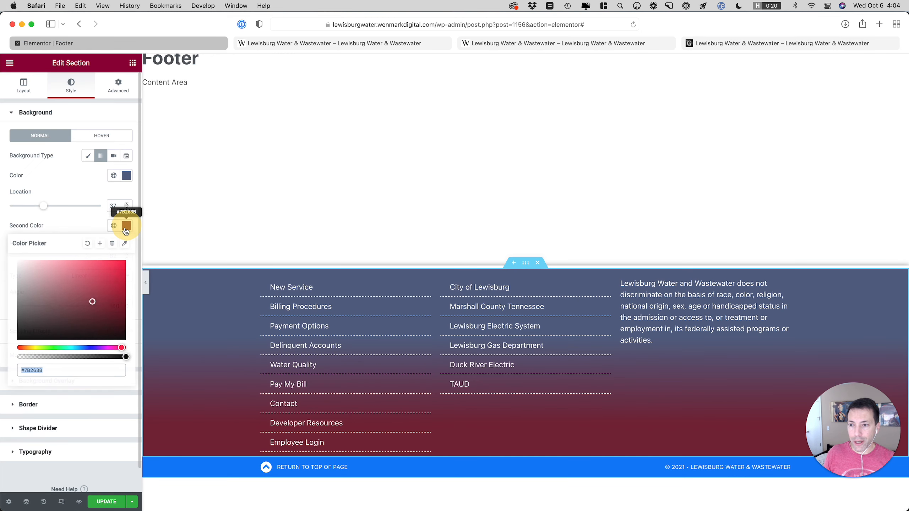
text(#000088)
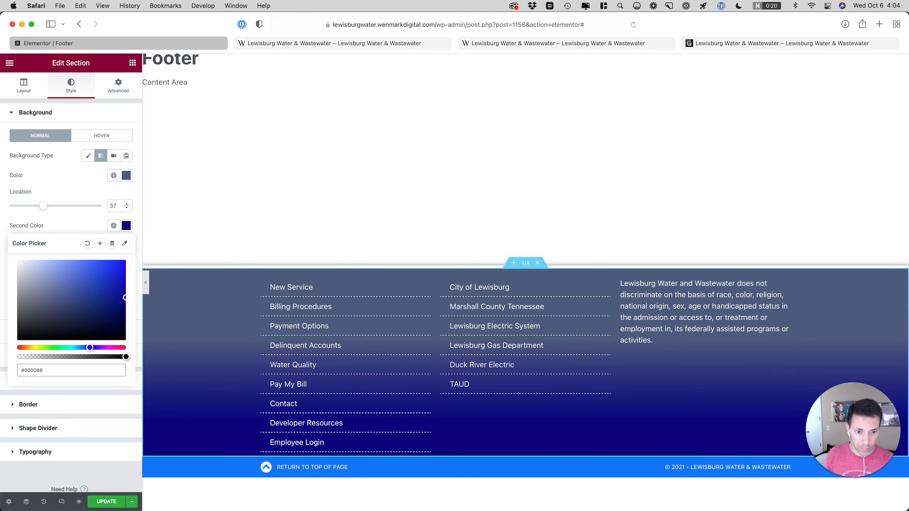
Set the gradient's first color location to 0 and its second color location to 100, using the original footer as reference
click(68, 221)
double_click(116, 205)
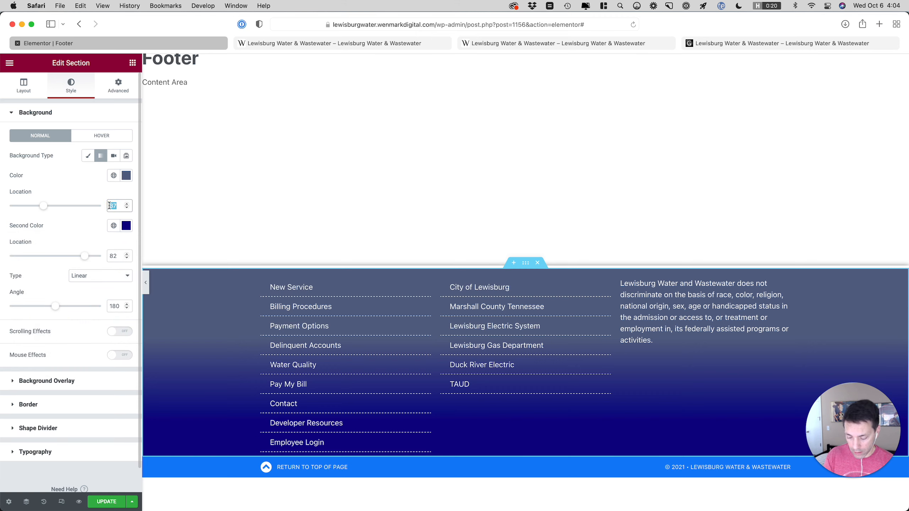
text(10)
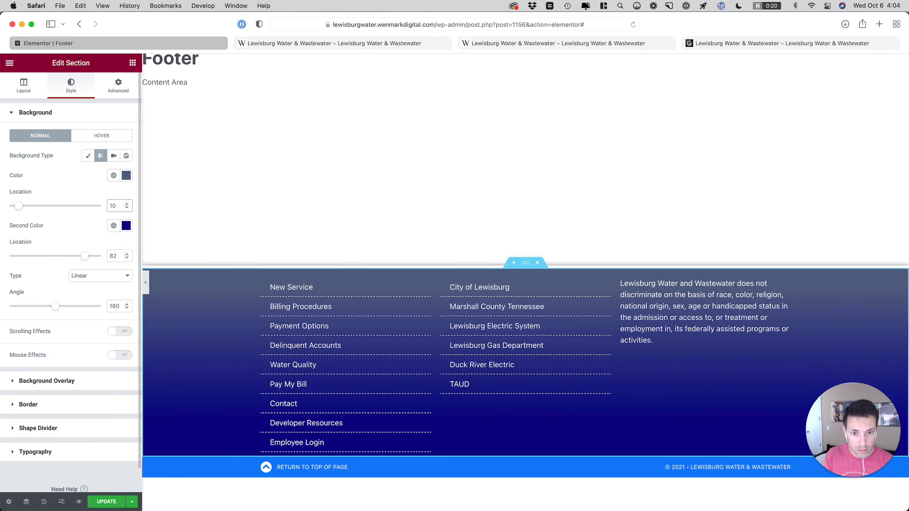
click(752, 43)
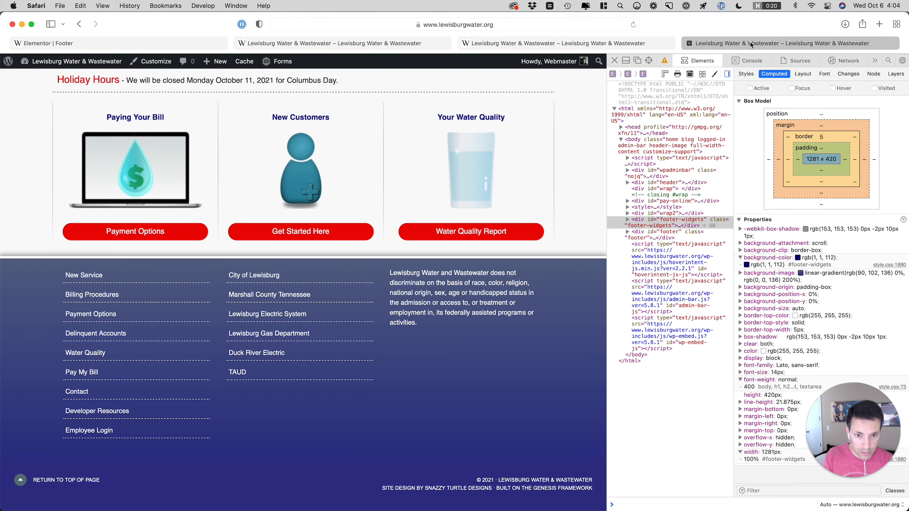
click(186, 44)
double_click(108, 207)
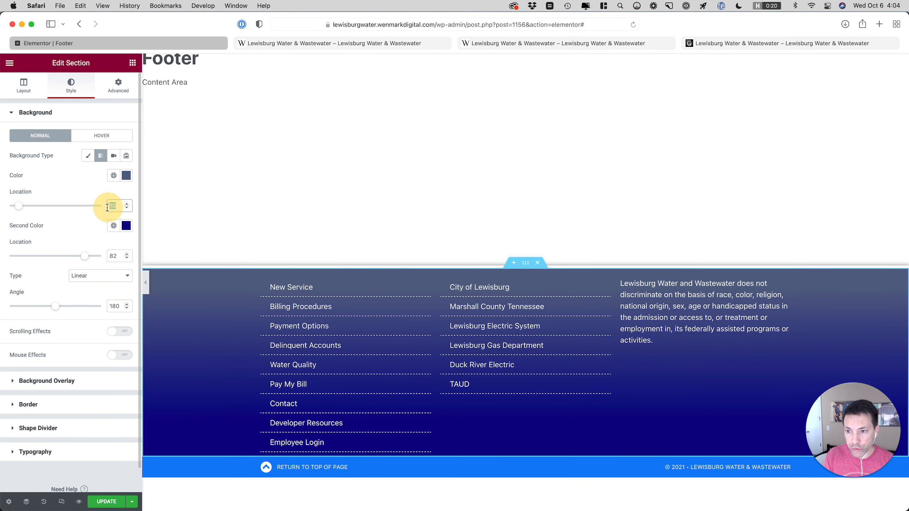
text(5)
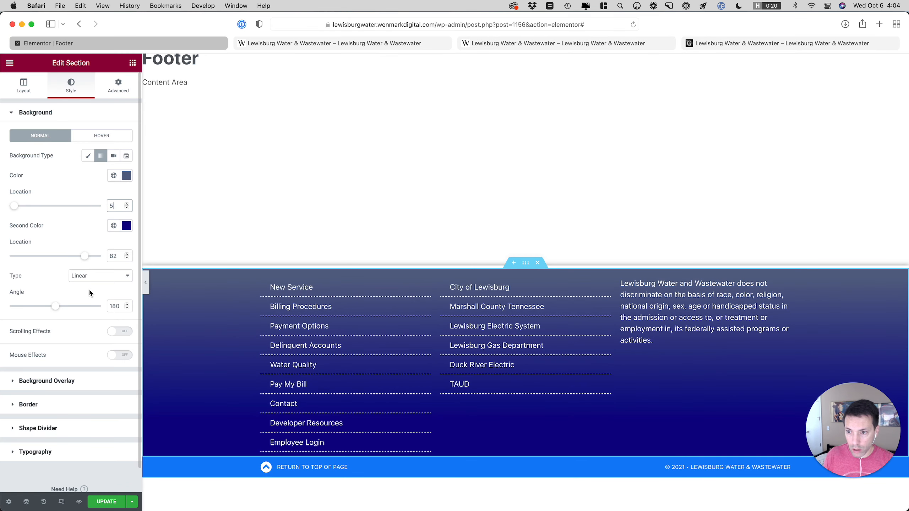
drag(86, 260, 116, 254)
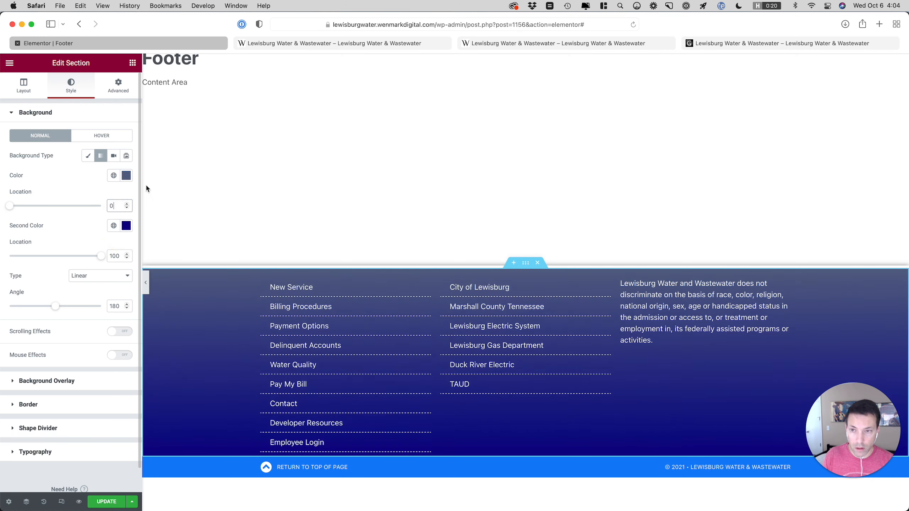
Compare the section's gradient with the original footer's gradient and its CSS color stops
click(703, 43)
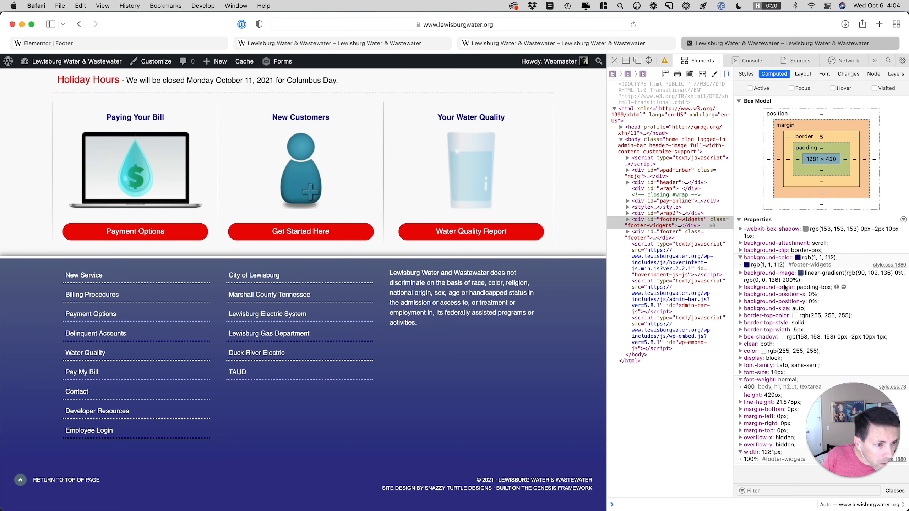
click(152, 43)
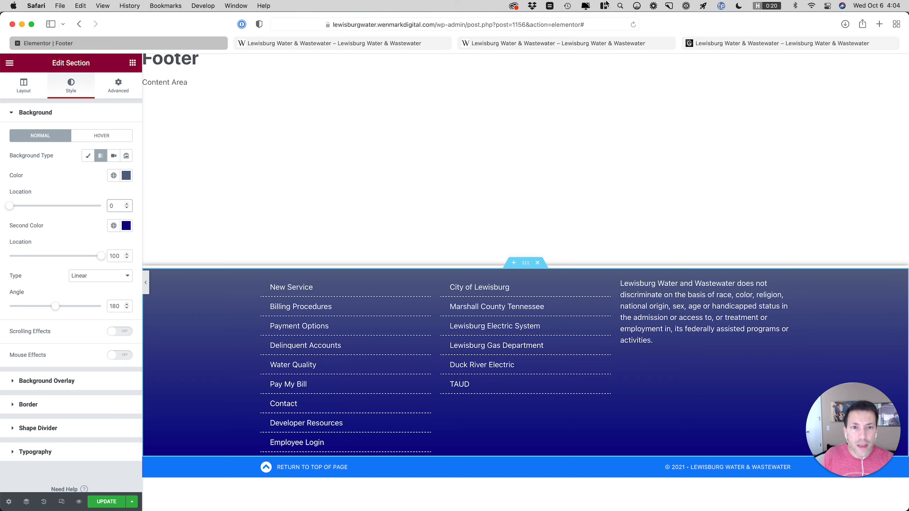
click(701, 43)
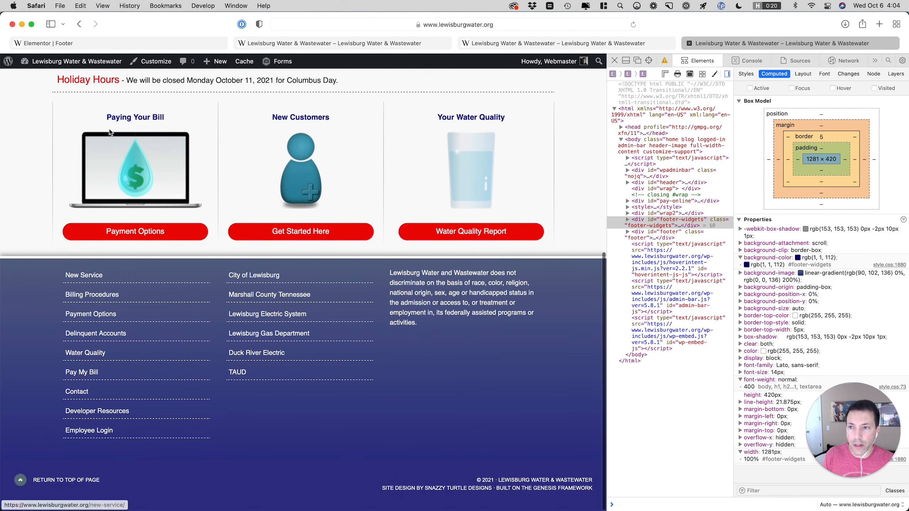
click(122, 42)
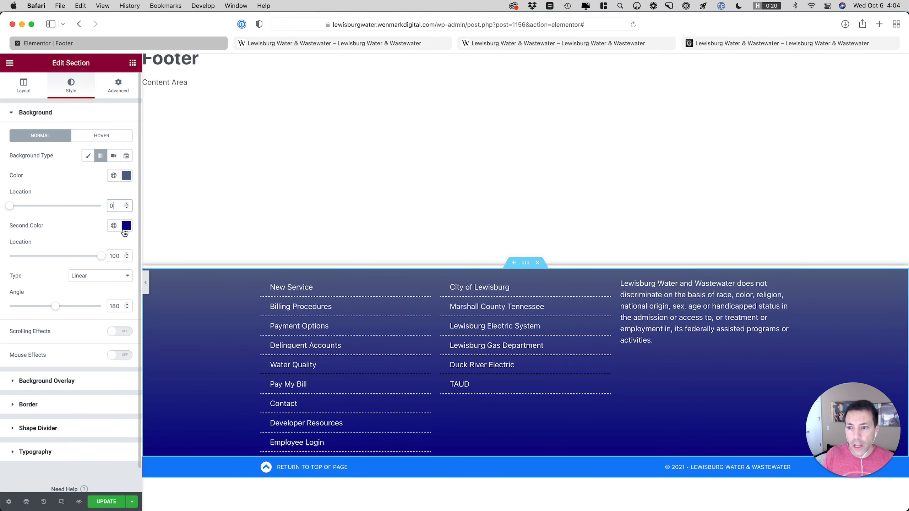
Review the global colors available for the gradient's second color, and check them against the original home page
click(127, 226)
click(81, 224)
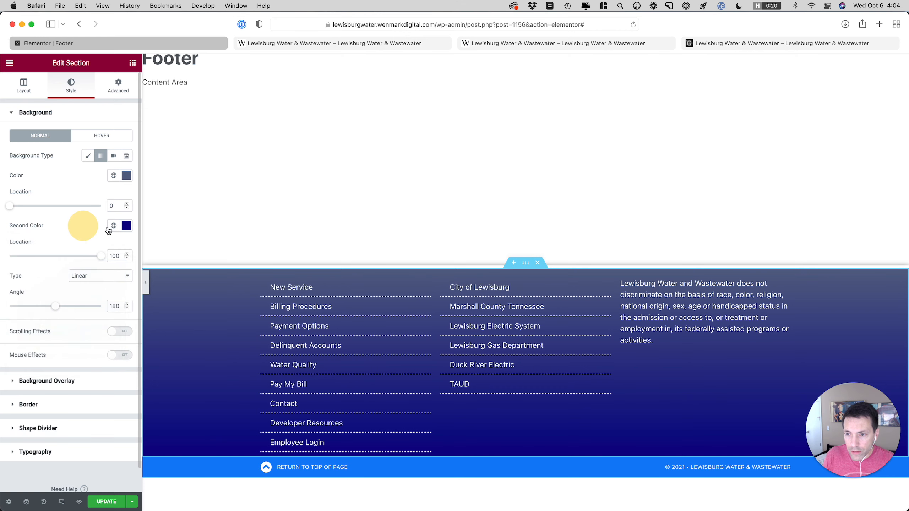
click(114, 226)
scroll(83, 298, down, 2)
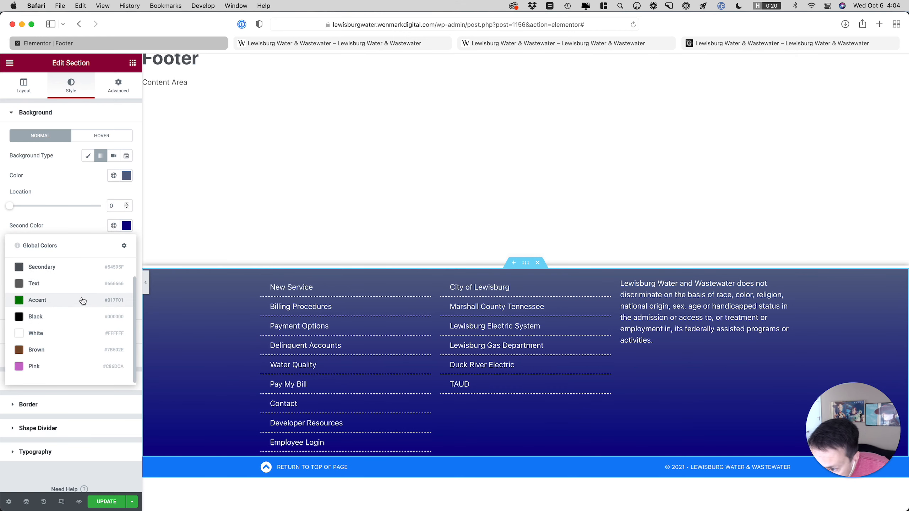
scroll(83, 299, up, 2)
scroll(83, 301, down, 1)
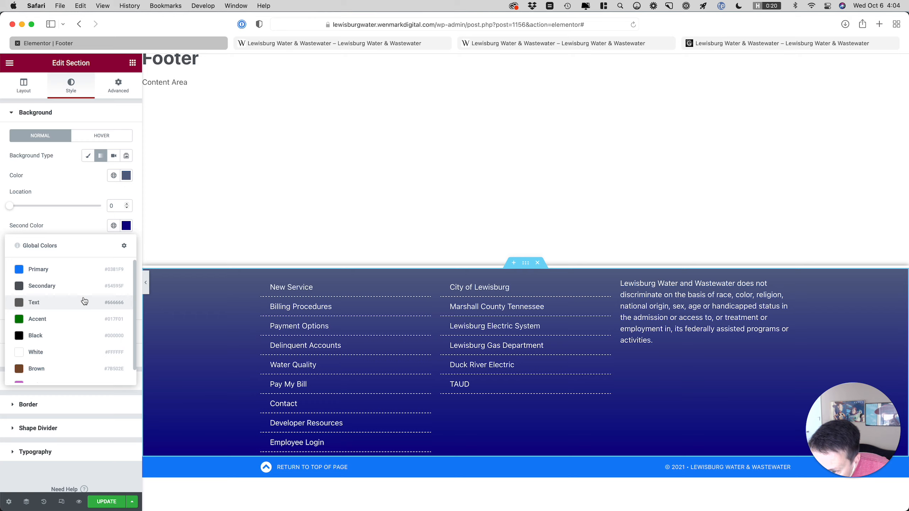
scroll(85, 300, down, 1)
click(714, 43)
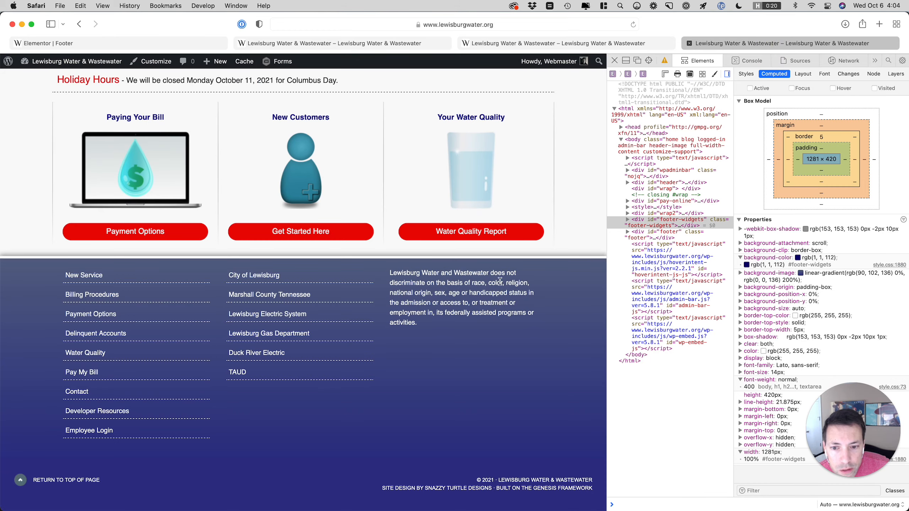
scroll(501, 282, up, 10)
scroll(501, 279, down, 10)
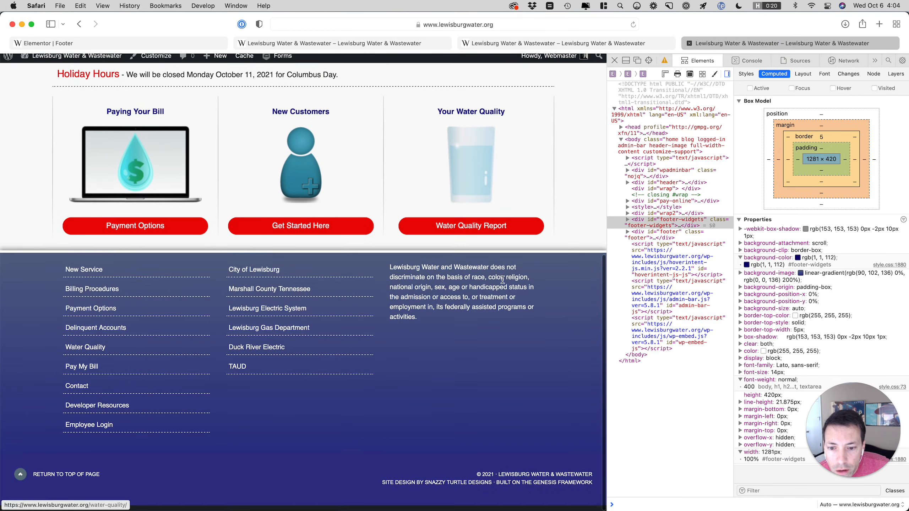
click(109, 45)
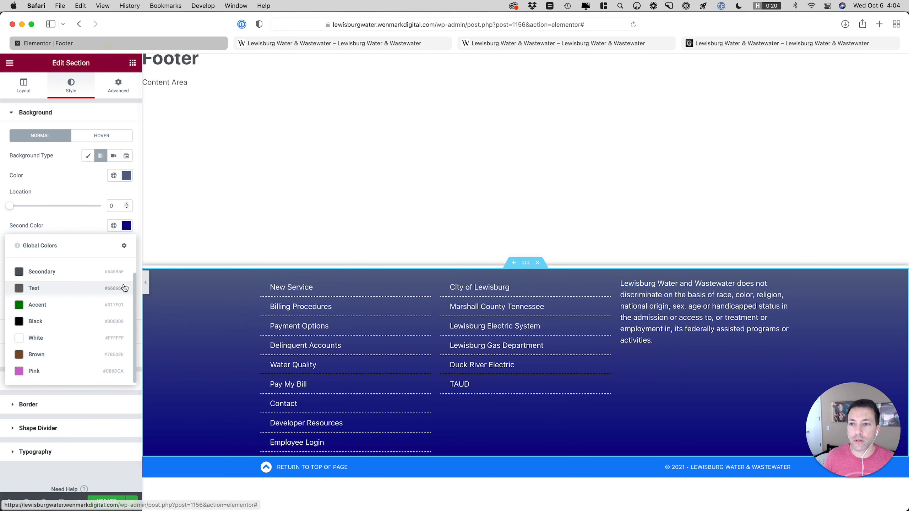
click(88, 228)
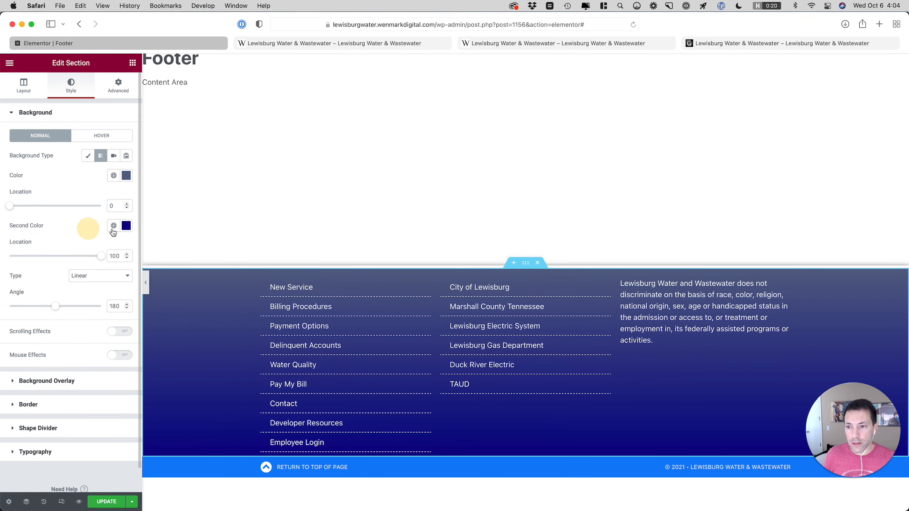
Save the gradient's second color as a new global color named Footer Gradient Bottom
click(126, 226)
click(104, 244)
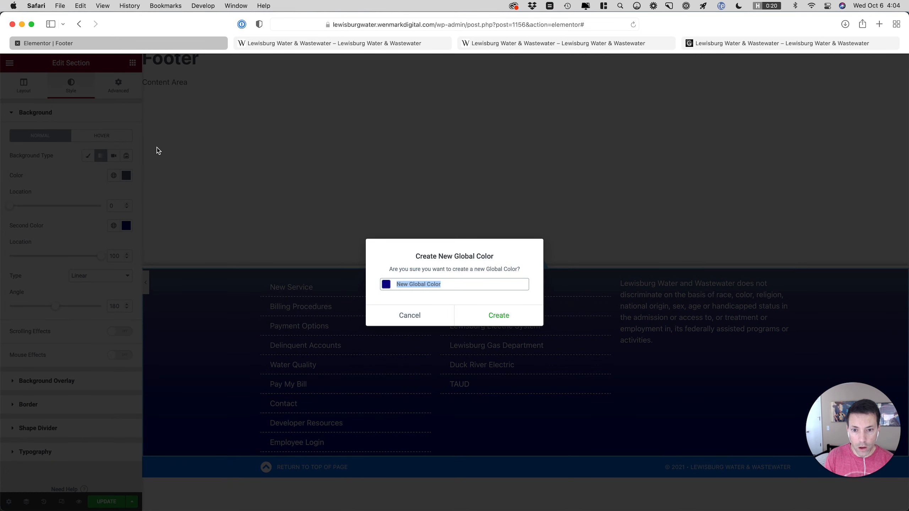
text(Bo)
key(BackSpace)
key(BackSpace)
text(Footer Br)
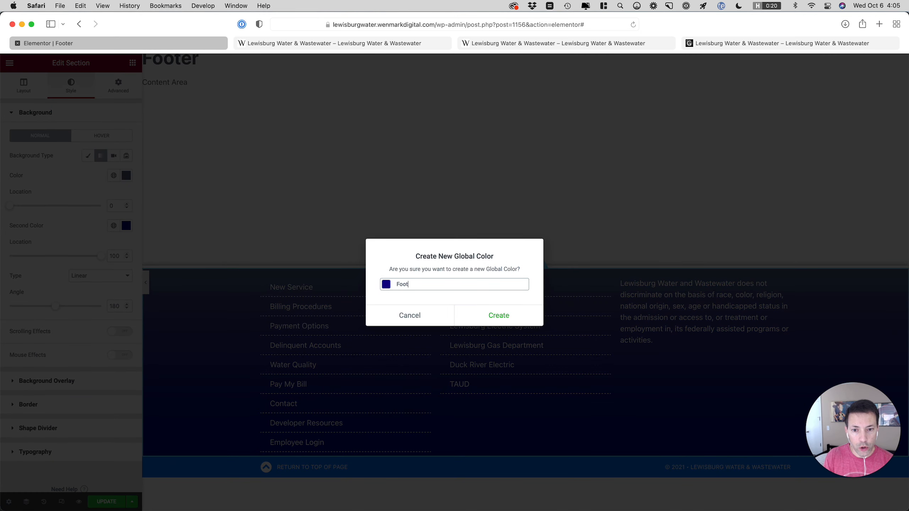
key(BackSpace)
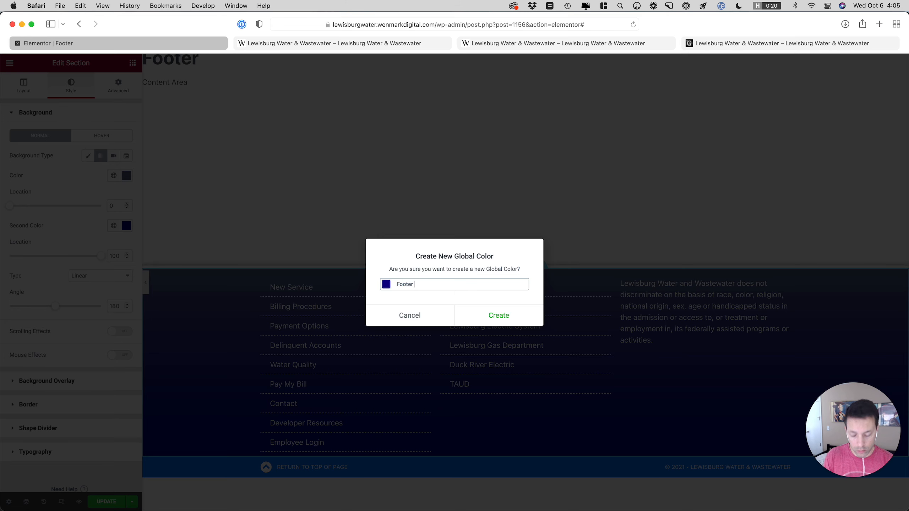
text(Gradient Bottom)
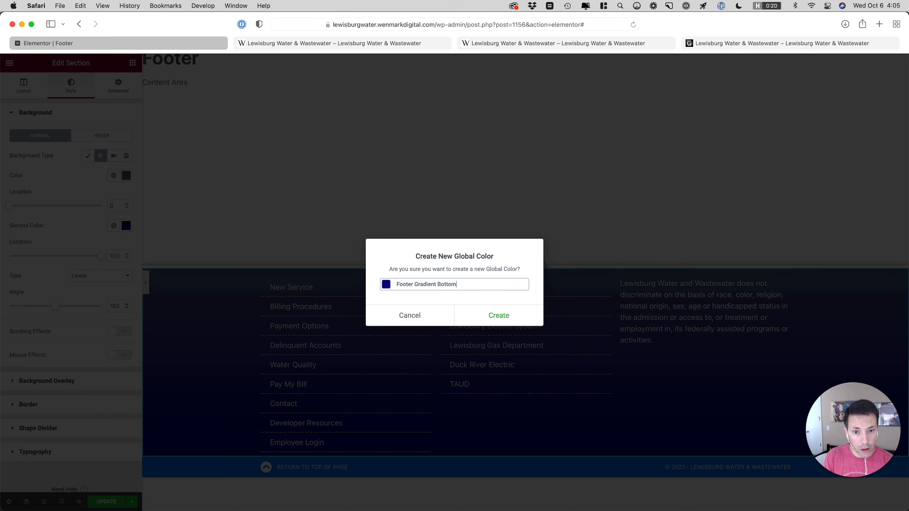
click(462, 320)
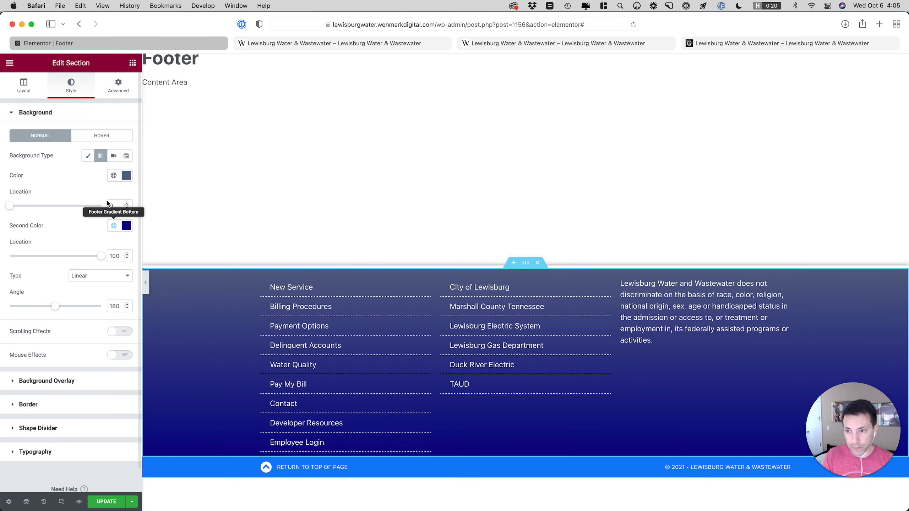
Save the gradient's first color as a new global color named Footer Gradient Top
click(125, 176)
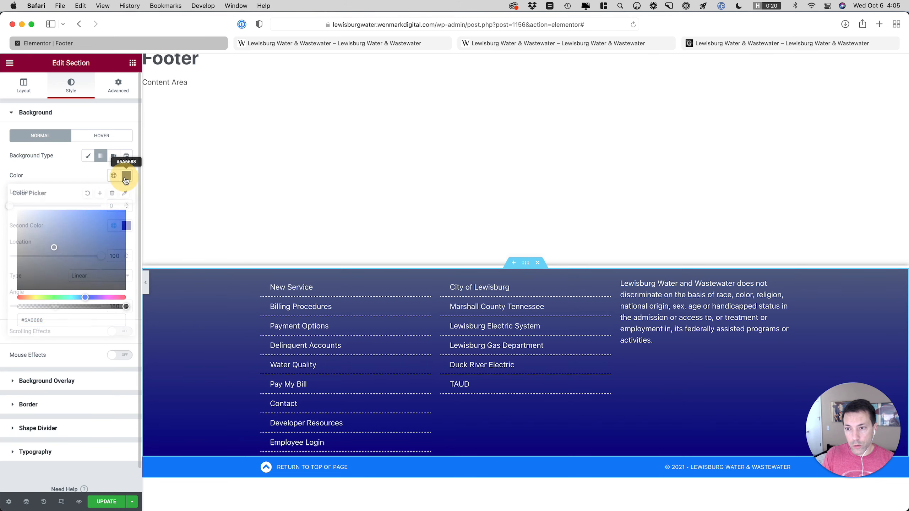
click(97, 195)
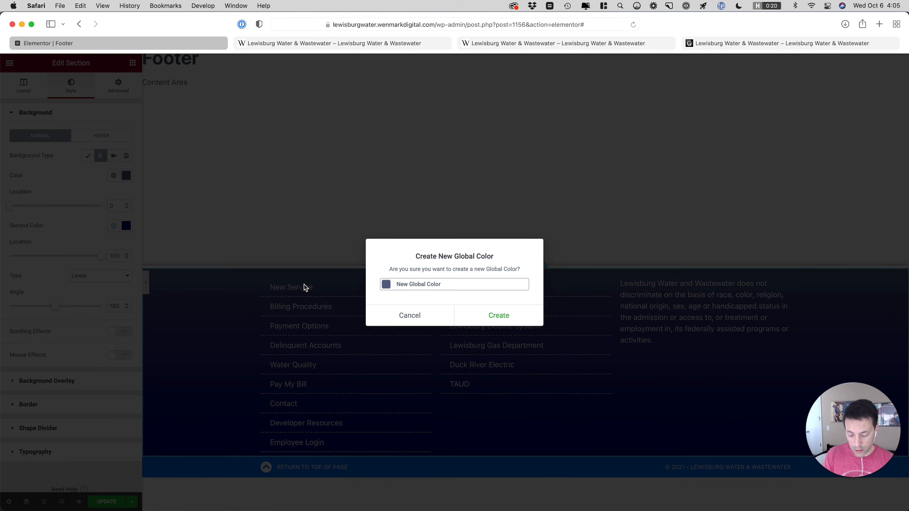
key(super+a)
text(Footer B)
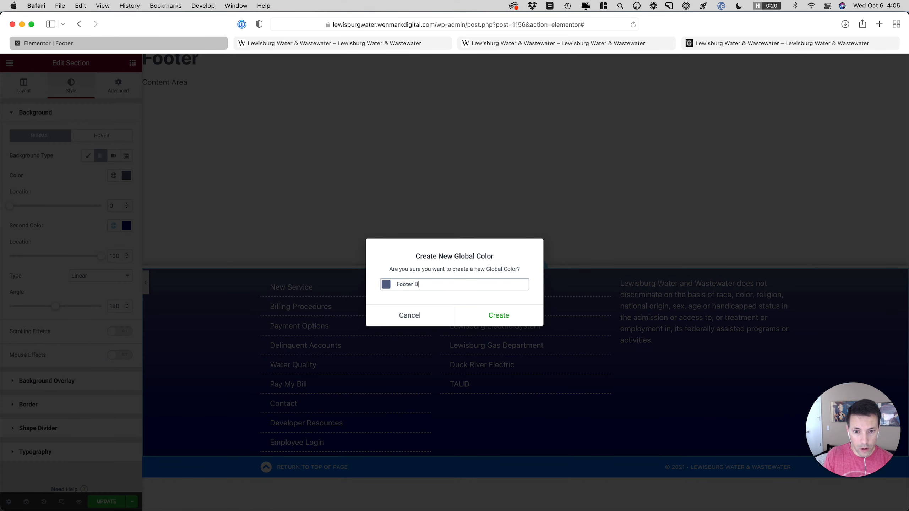
key(BackSpace)
text(Gradient )
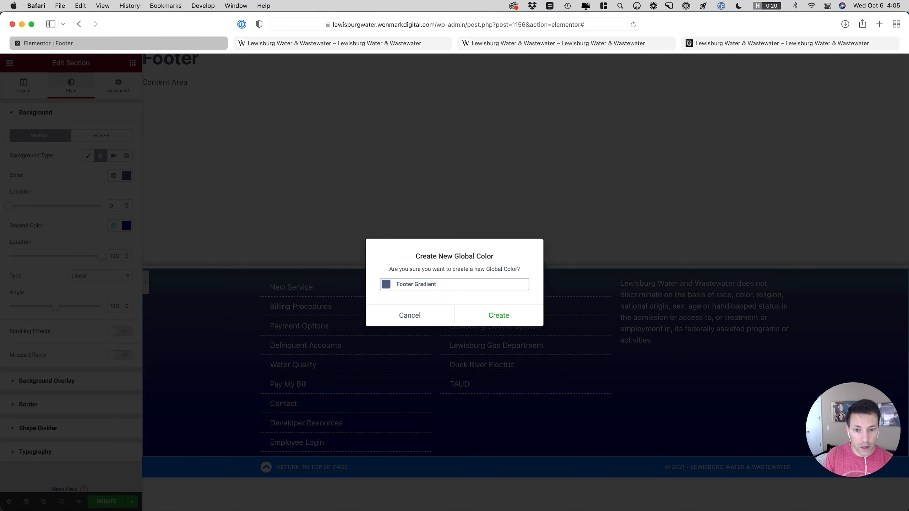
text(Top)
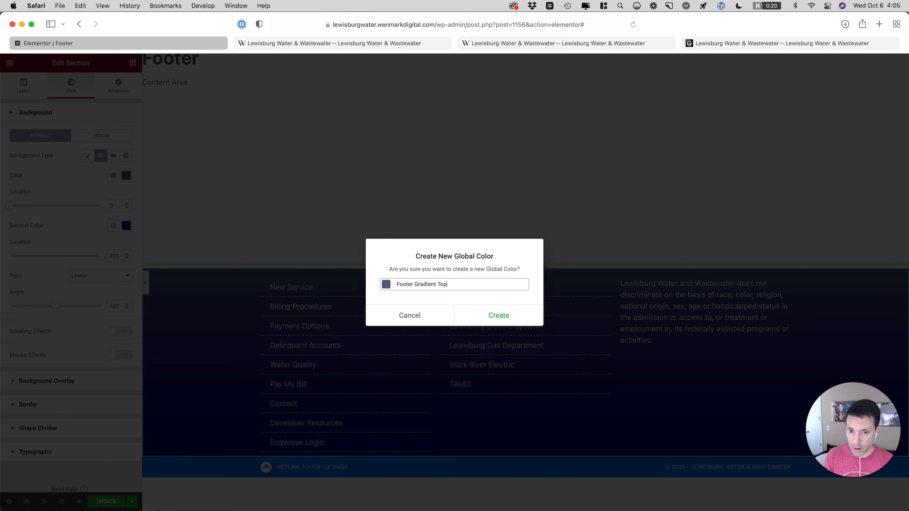
click(501, 322)
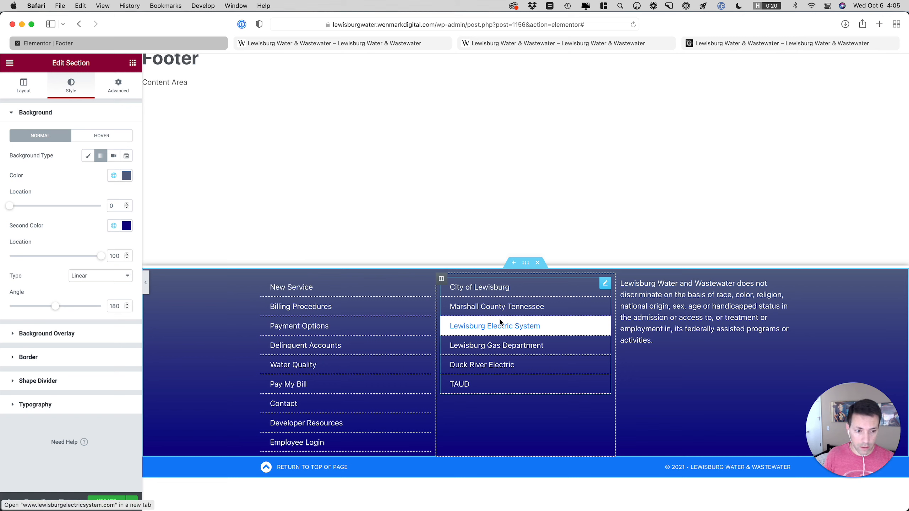
Set the background color of the copyright bar section to the Footer Gradient Bottom global color
click(526, 454)
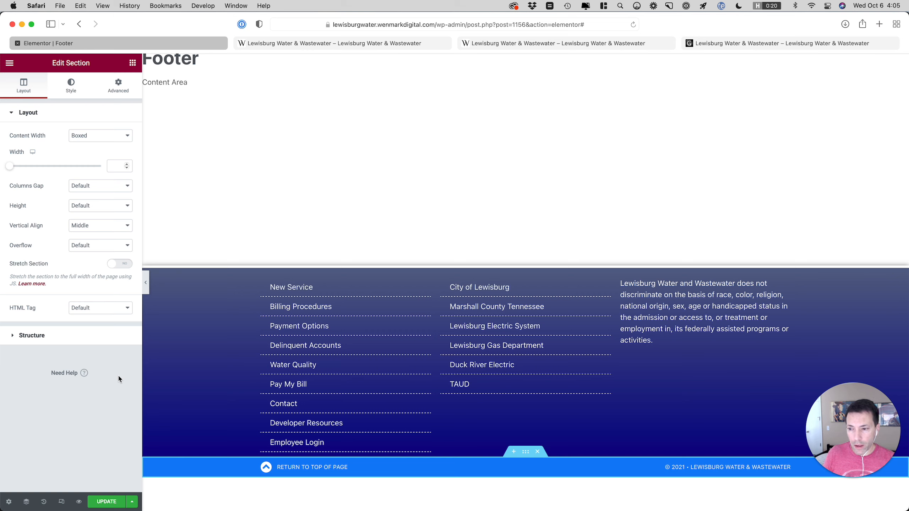
click(71, 97)
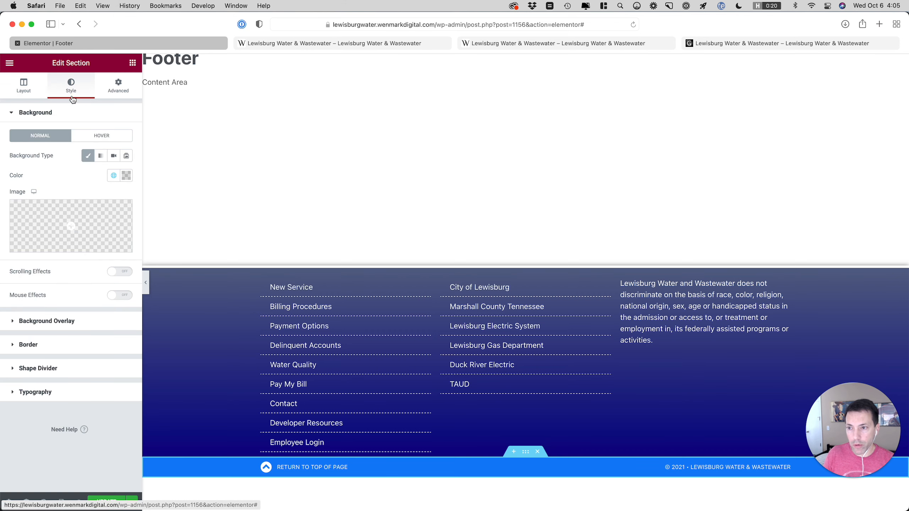
click(63, 320)
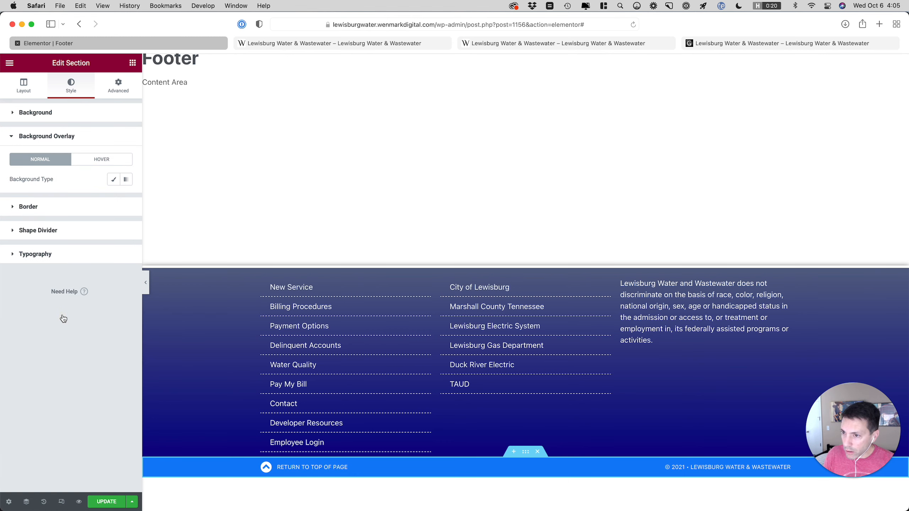
click(65, 114)
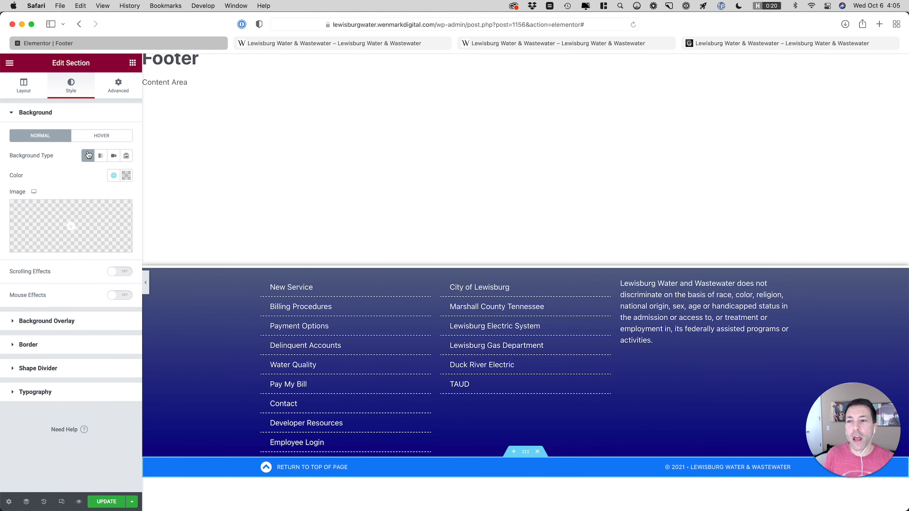
click(113, 178)
scroll(102, 251, down, 3)
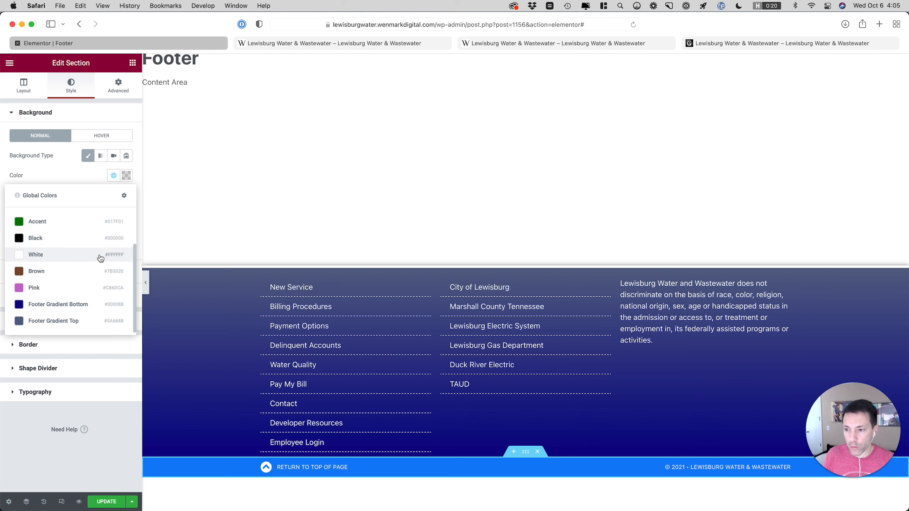
click(85, 304)
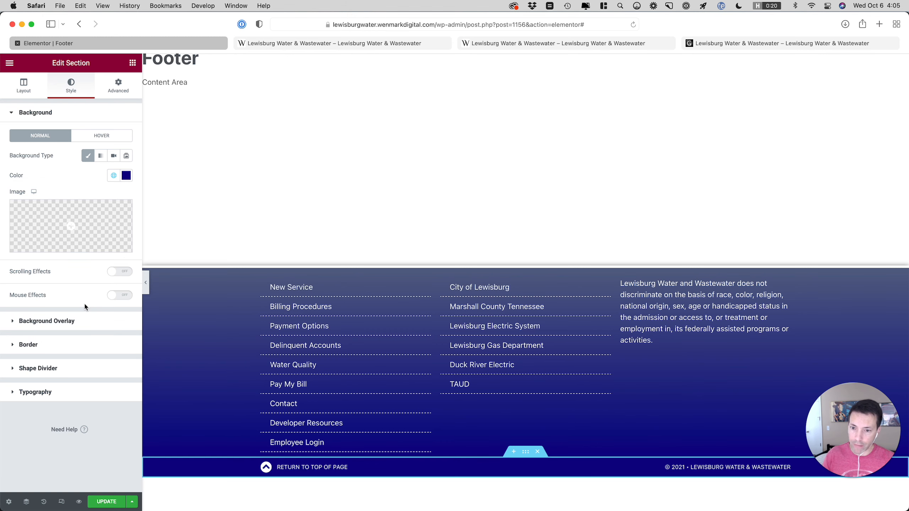
Save the footer template and reload the new site's home page to check the footer colors
click(107, 502)
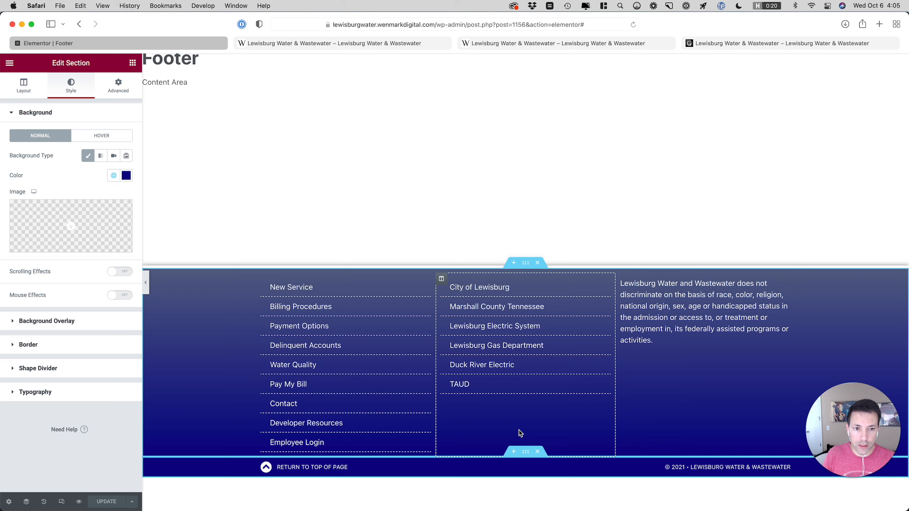
click(318, 46)
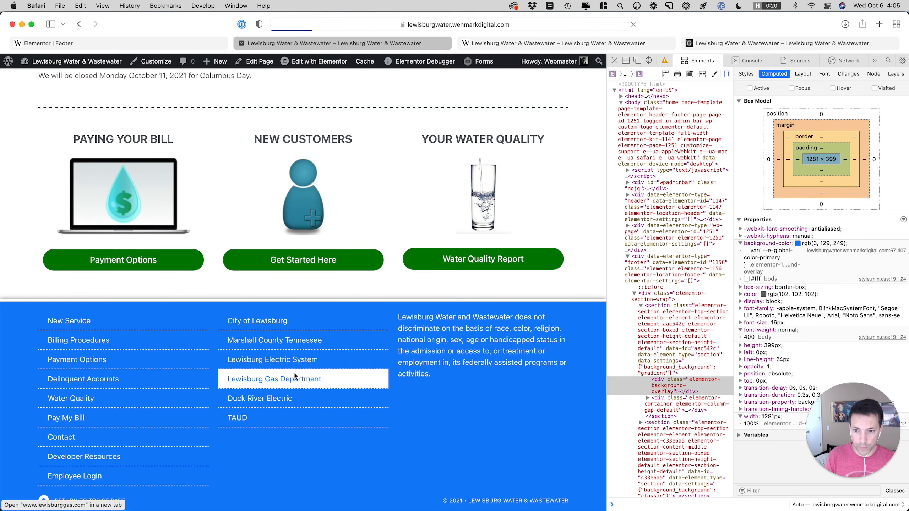
key(super+r)
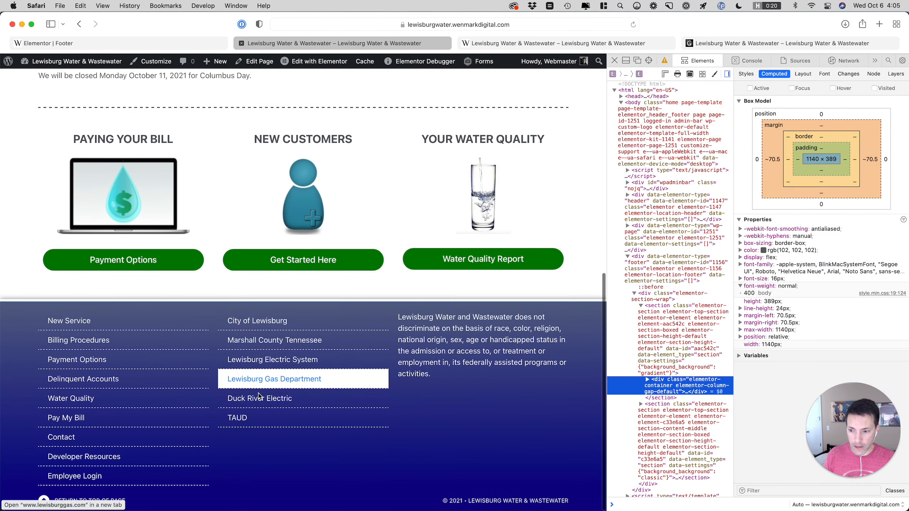
In the footer editor, set the gradient section's bottom padding to 50 px and save the template
click(165, 38)
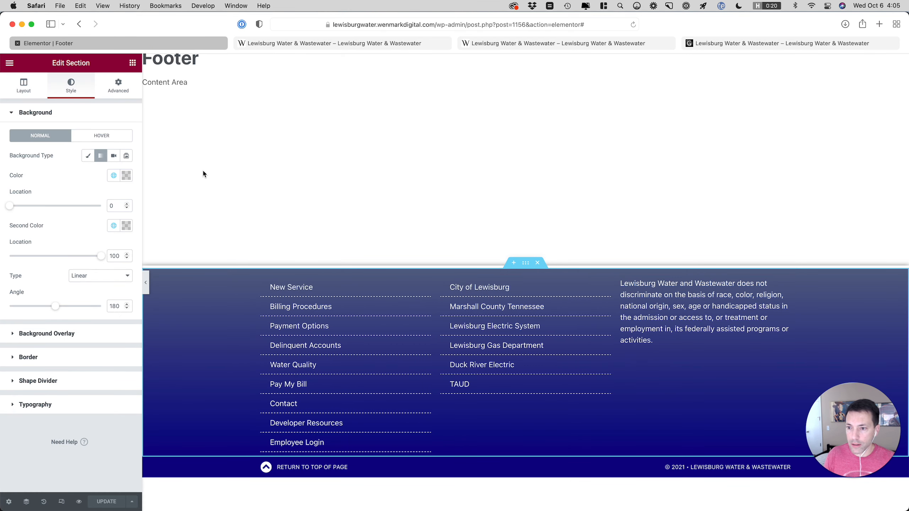
click(117, 87)
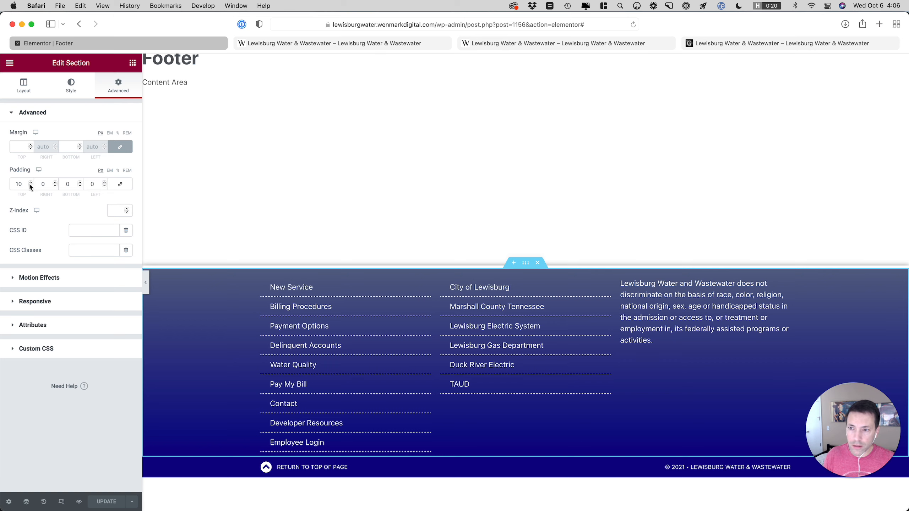
click(66, 185)
text(5)
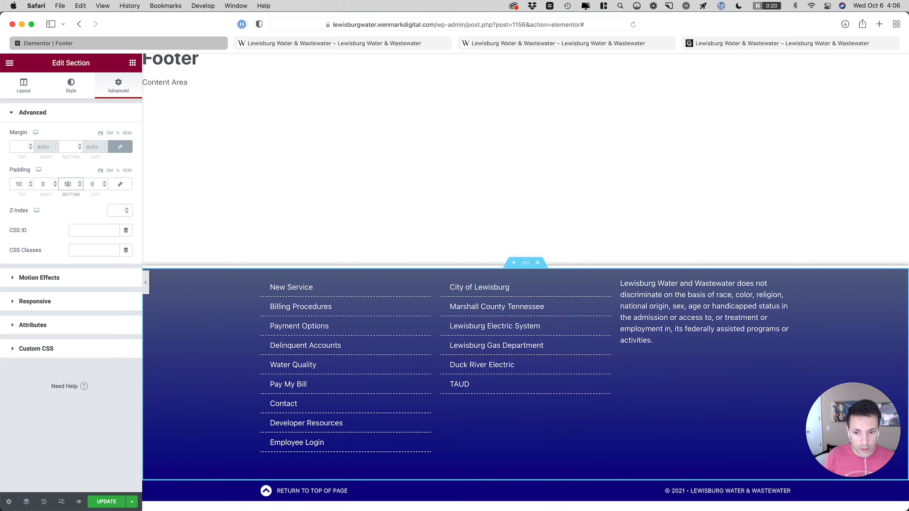
click(107, 501)
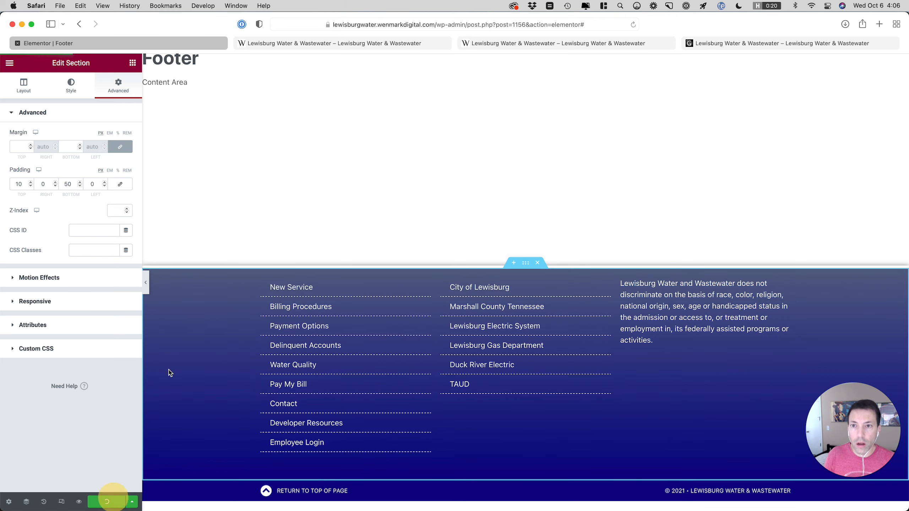
Reload the new home page to check the footer spacing, and close the web inspector
click(313, 42)
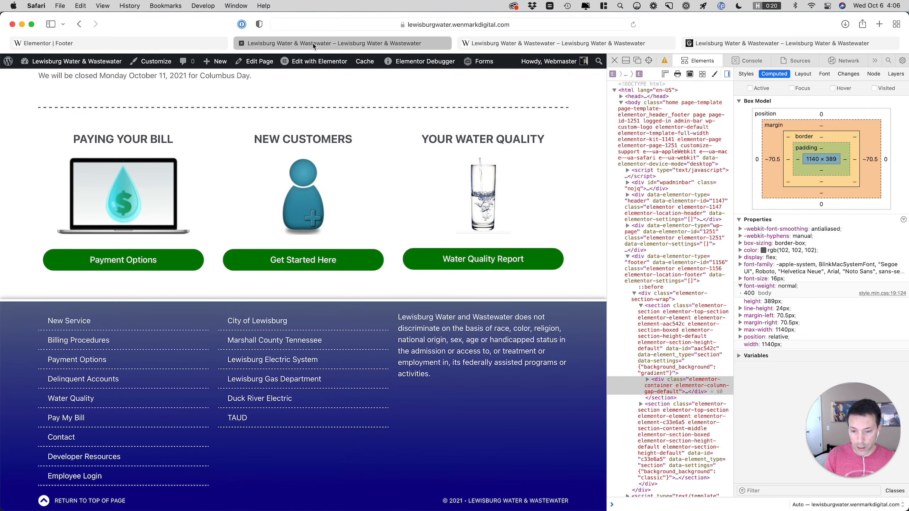
key(super+r)
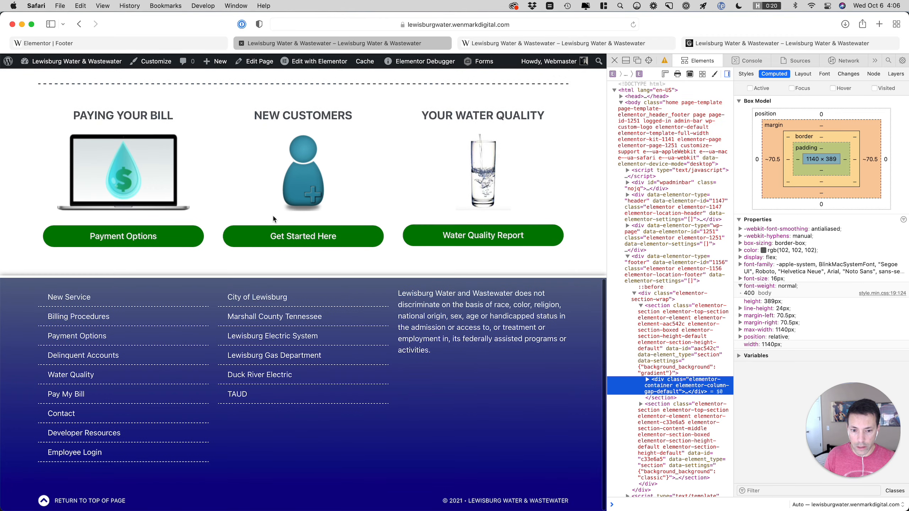
scroll(273, 219, up, 10)
scroll(272, 219, down, 10)
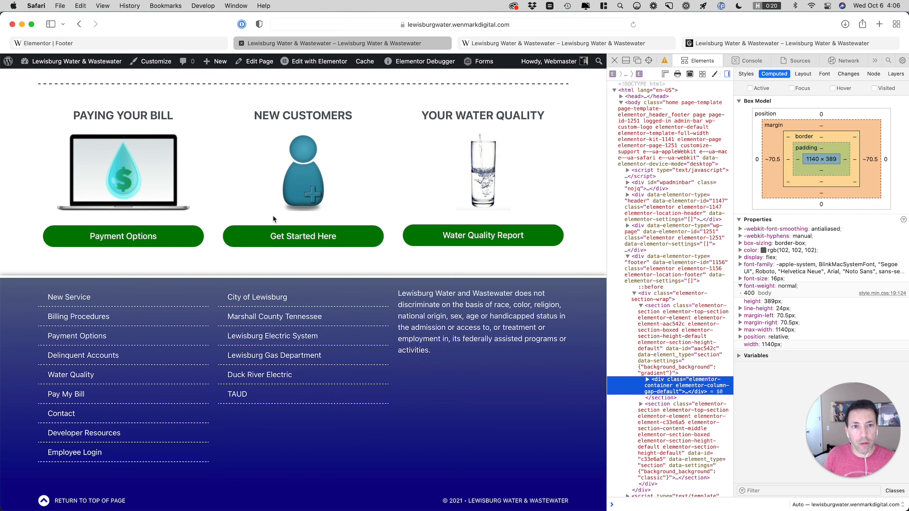
click(615, 60)
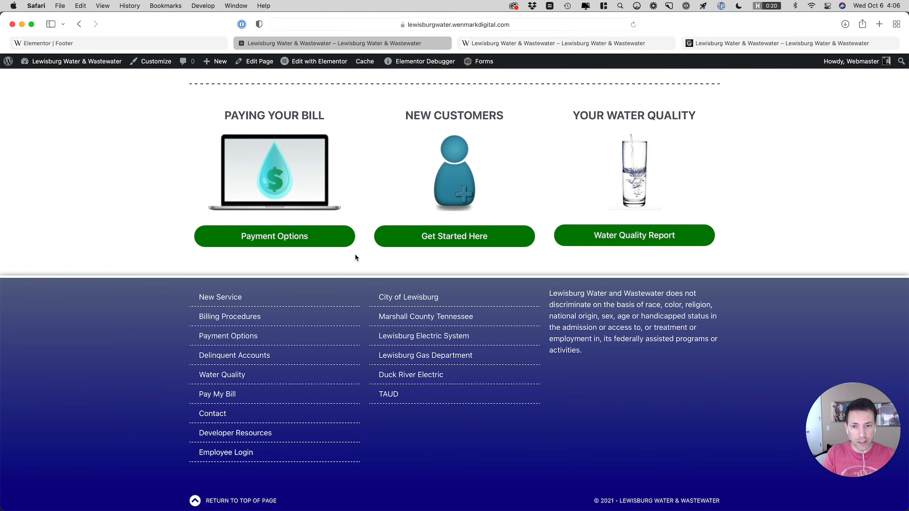
Compare the original site's home page with the new one, from the header and hero image to the footer
click(707, 43)
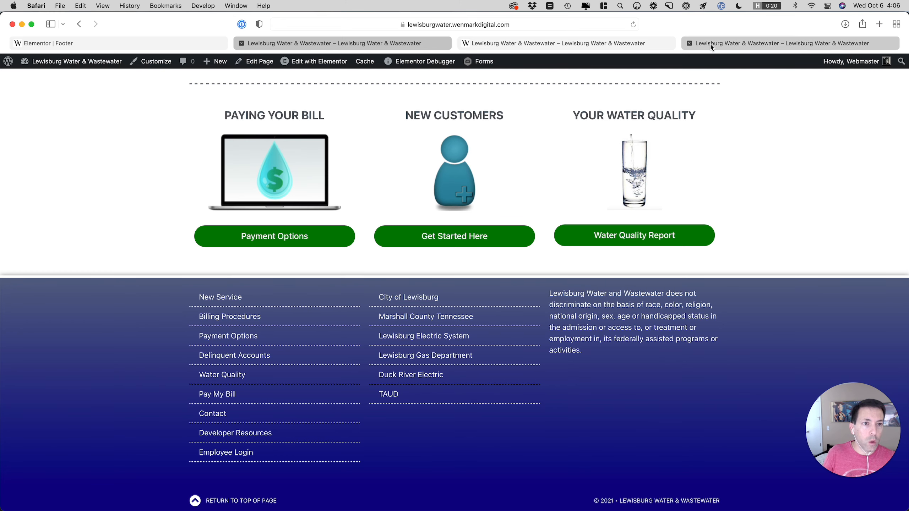
scroll(597, 118, up, 3)
click(615, 60)
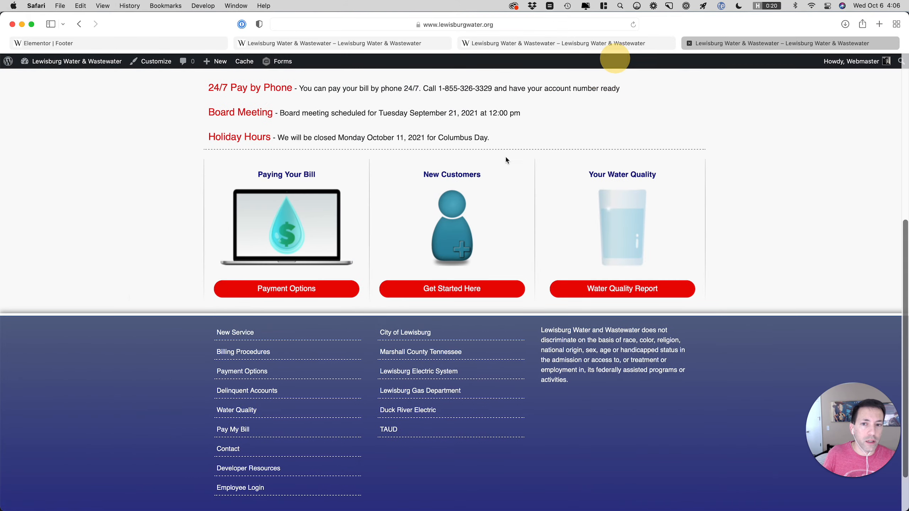
scroll(506, 156, up, 10)
scroll(225, 265, down, 10)
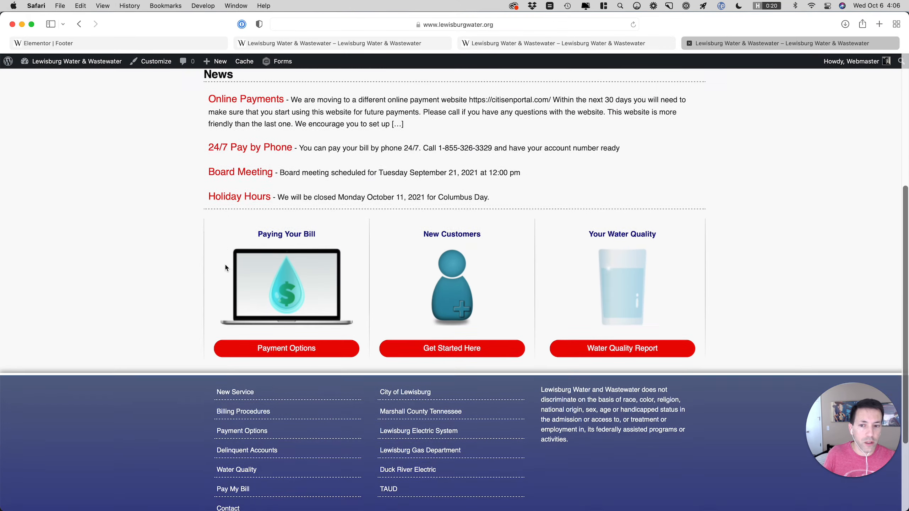
scroll(226, 268, up, 10)
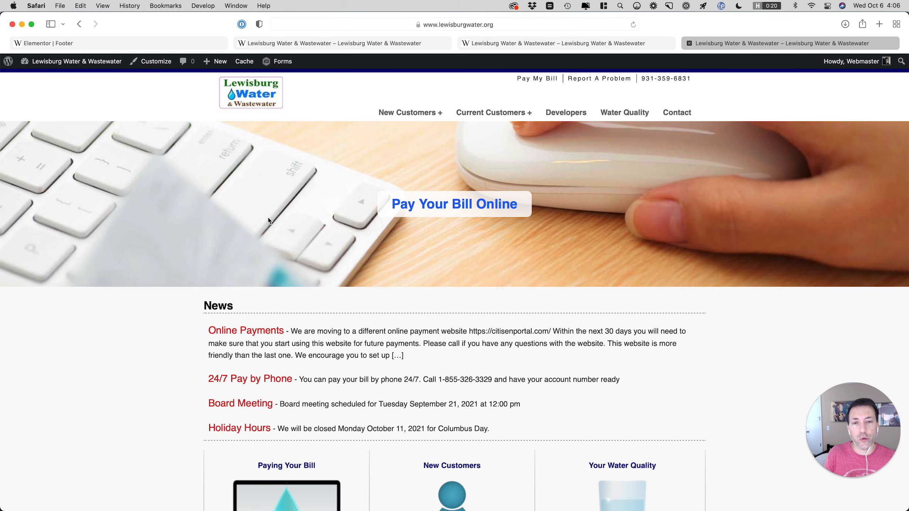
click(529, 43)
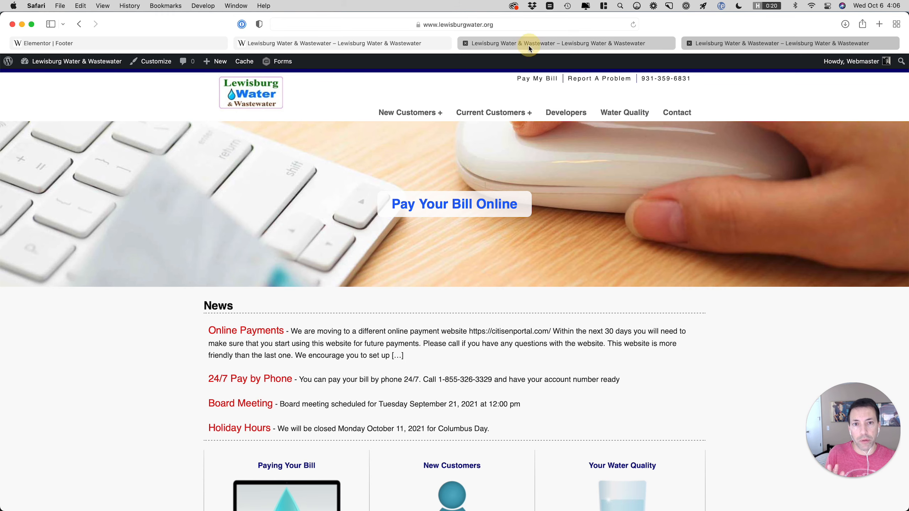
scroll(417, 261, down, 2)
scroll(416, 260, up, 2)
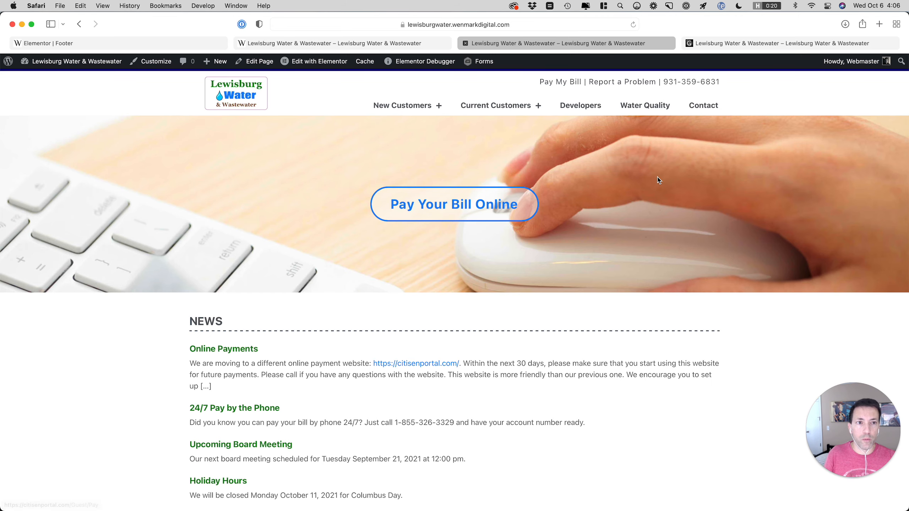
click(732, 46)
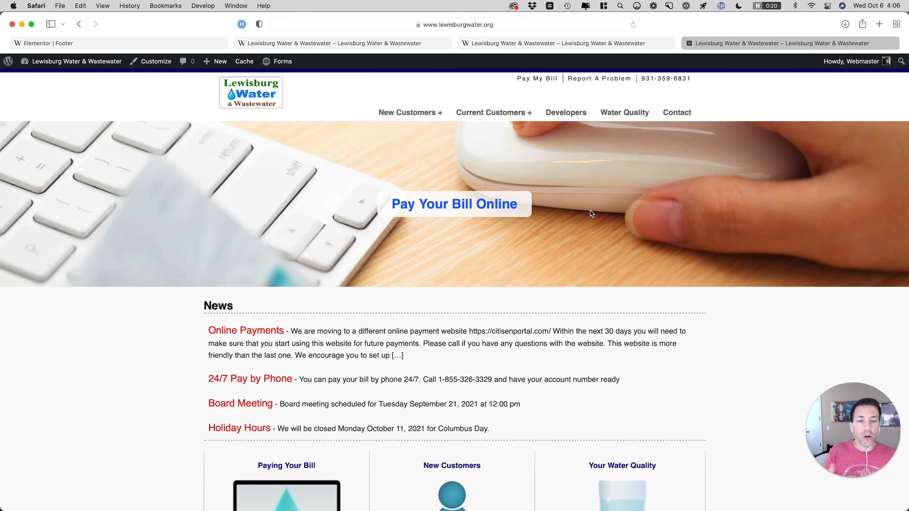
scroll(455, 251, down, 3)
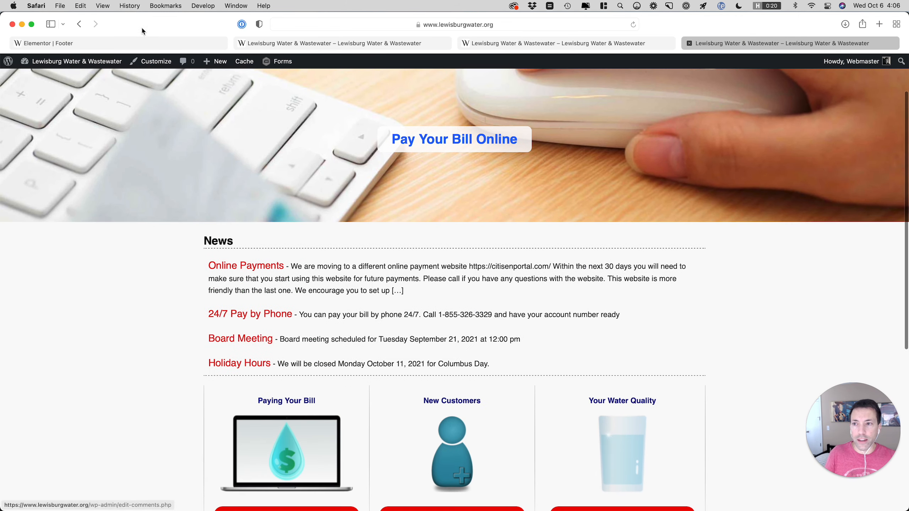
click(286, 45)
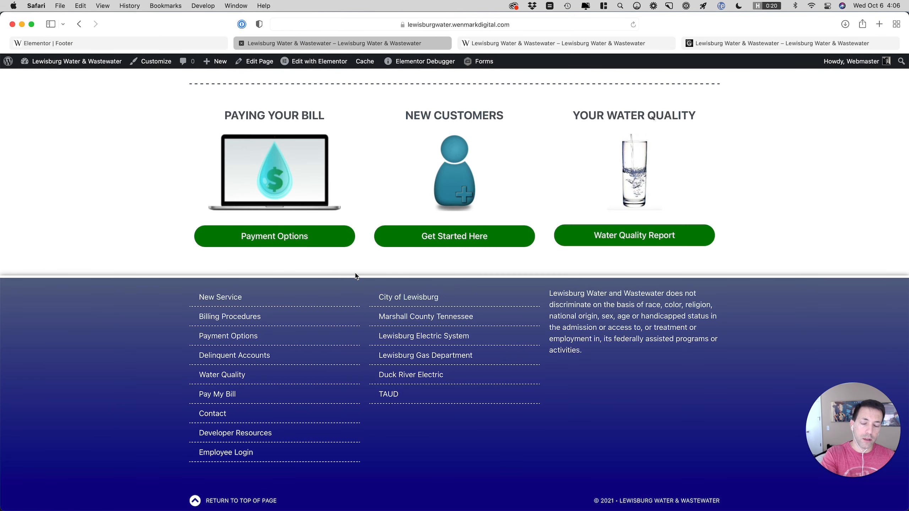